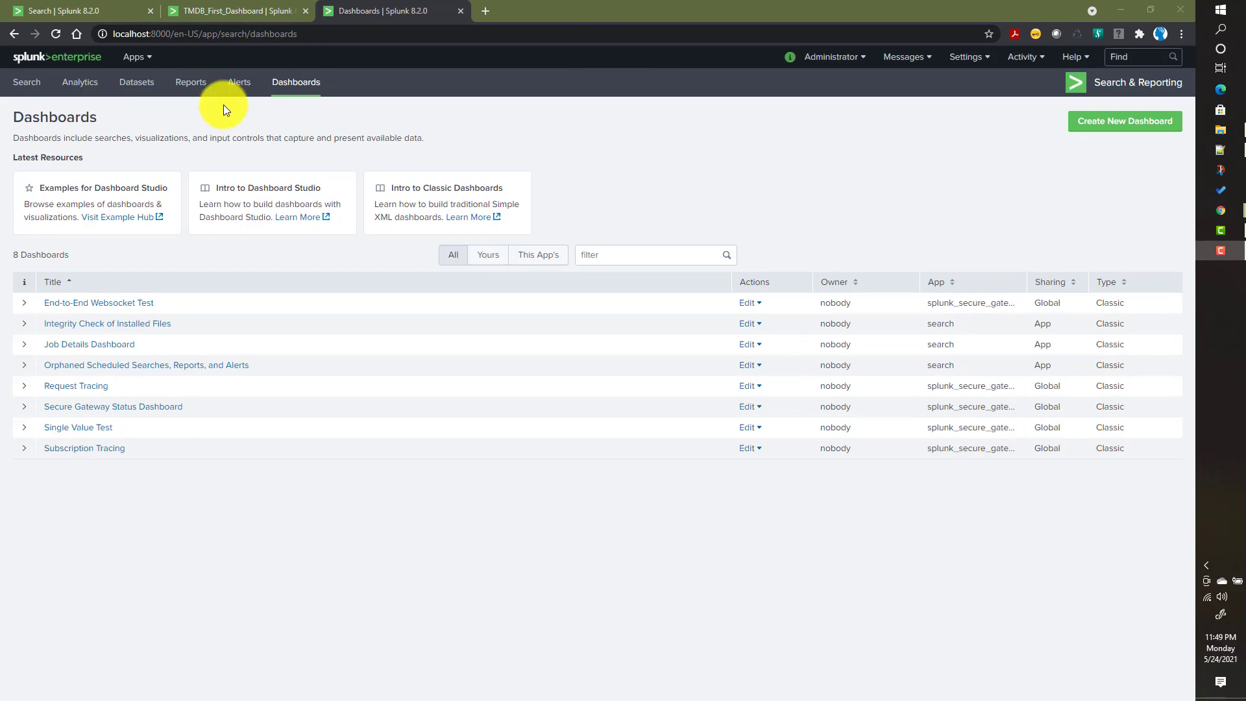
- Review the tmdb_index search events and the panels and movie table of the existing TMDB_First_Dashboard
{"action": "left_click", "coordinate": [86, 11]}
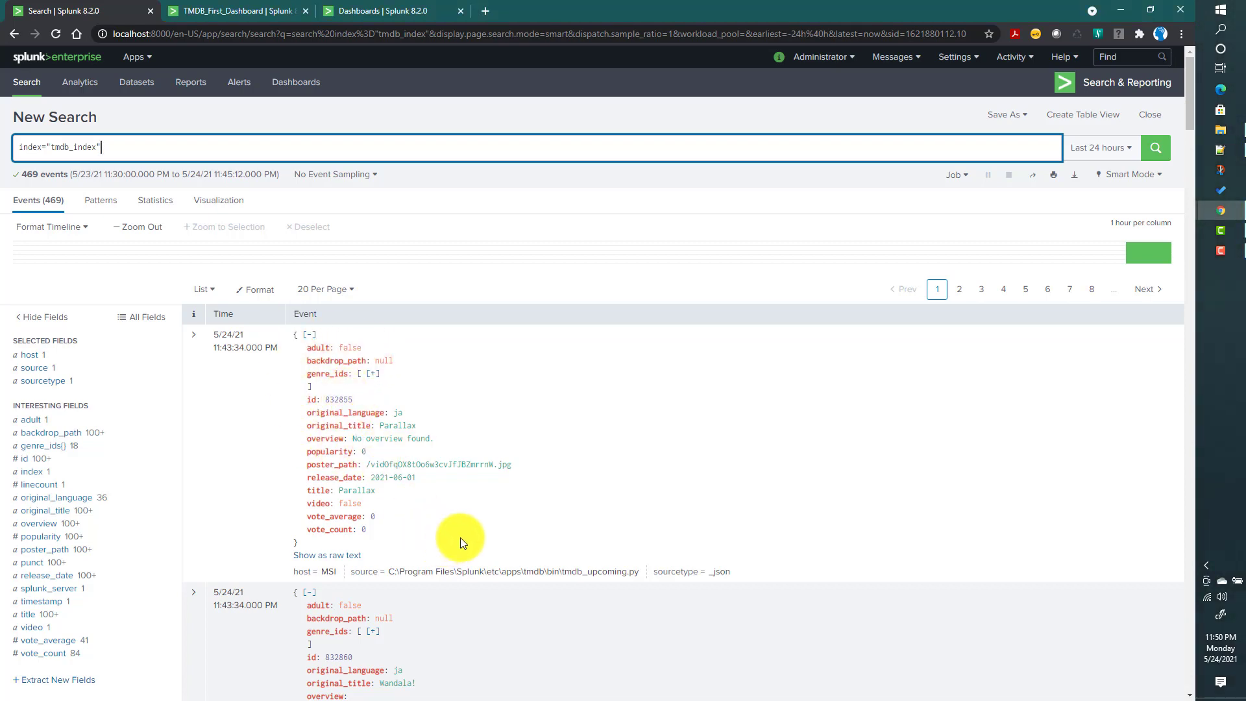
{"action": "scroll", "coordinate": [460, 535], "scroll_direction": "down", "scroll_amount": 4}
{"action": "scroll", "coordinate": [461, 528], "scroll_direction": "up", "scroll_amount": 4}
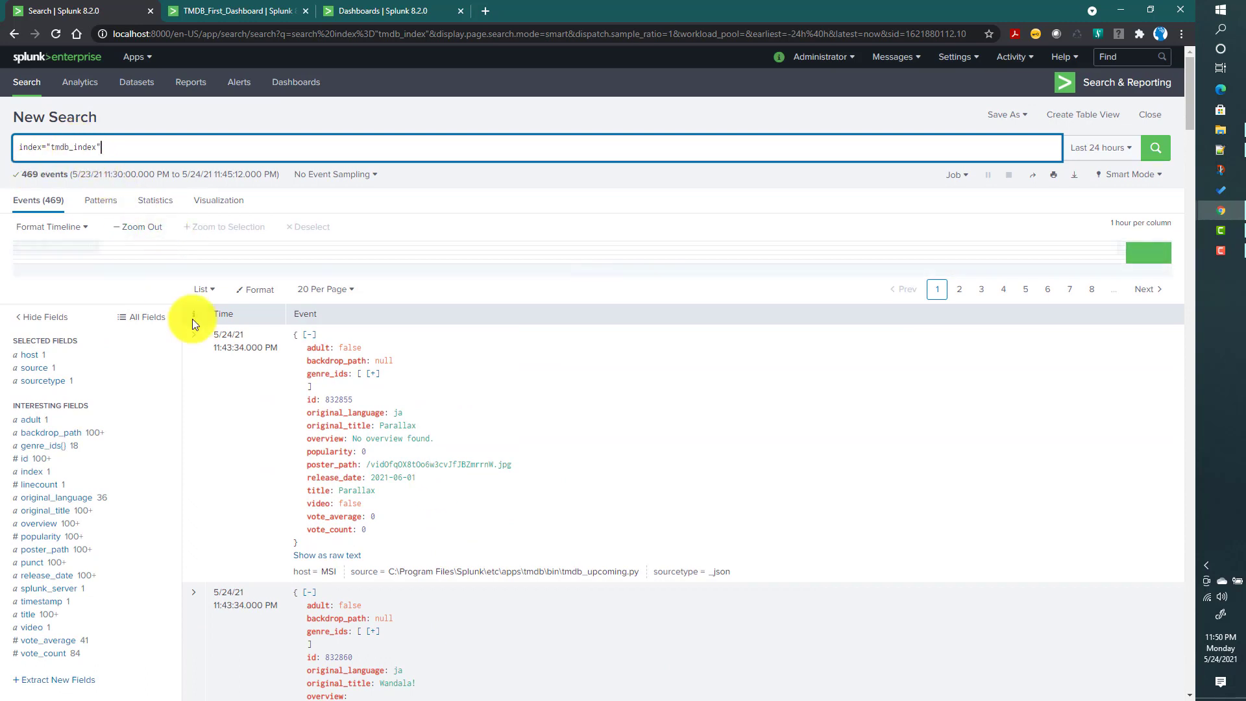
{"action": "left_click", "coordinate": [211, 16]}
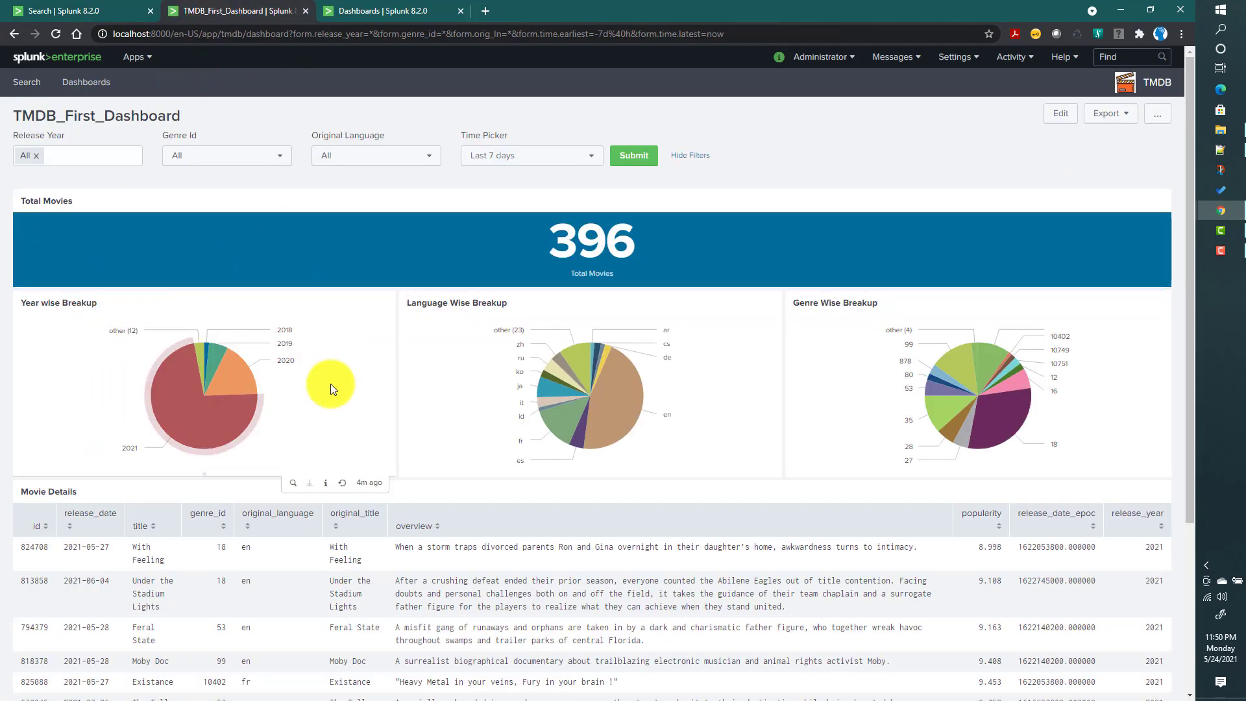
{"action": "scroll", "coordinate": [702, 573], "scroll_direction": "down", "scroll_amount": 1}
{"action": "scroll", "coordinate": [702, 570], "scroll_direction": "down", "scroll_amount": 3}
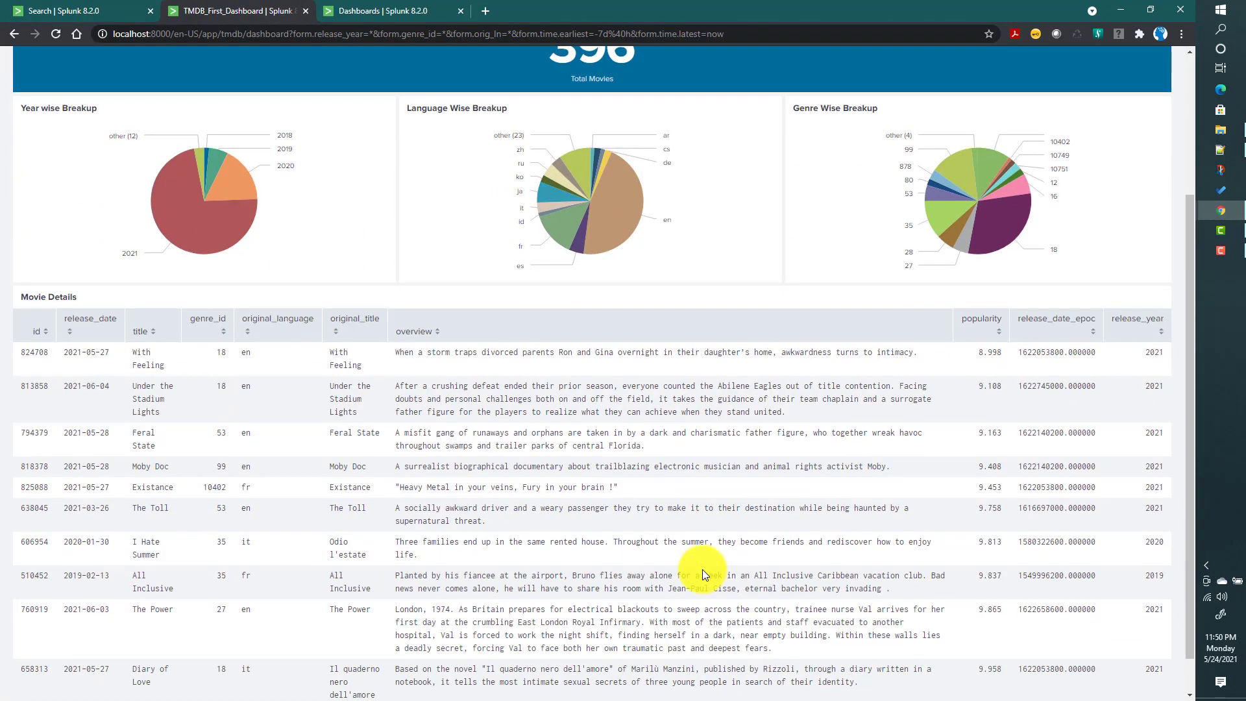
{"action": "scroll", "coordinate": [702, 570], "scroll_direction": "up", "scroll_amount": 4}
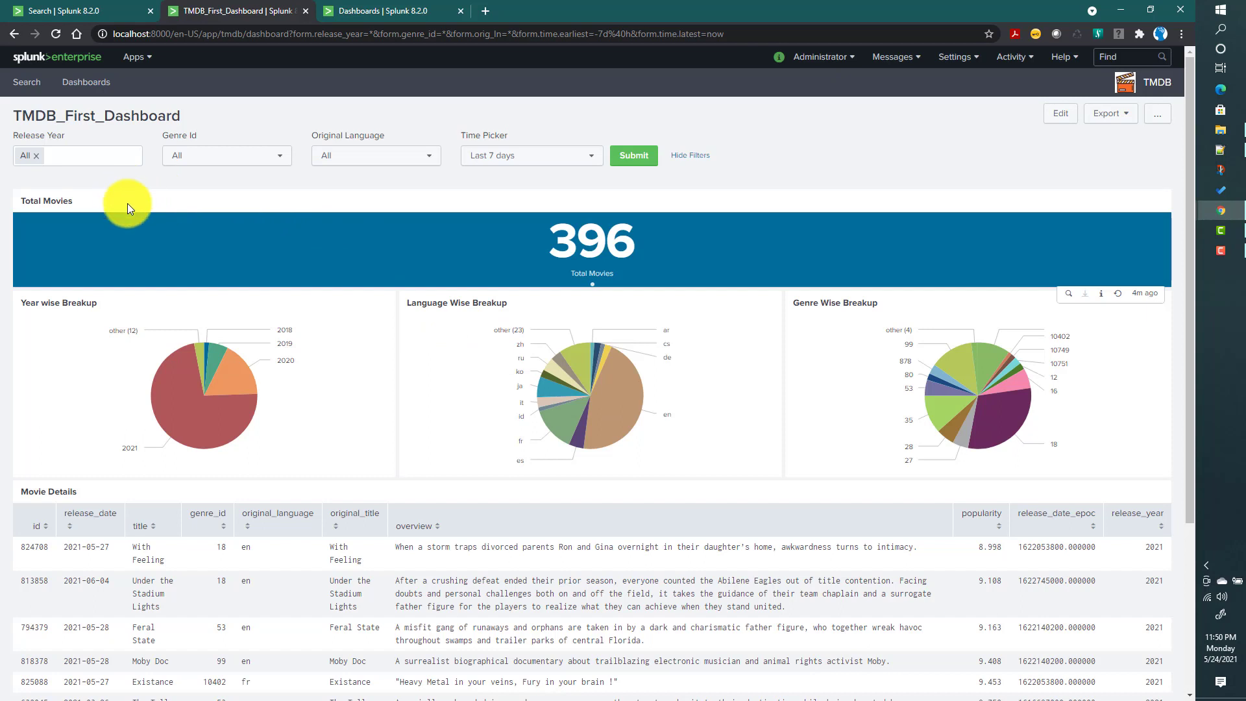
- Create a private dashboard titled "TMDB Dashboard" with Dashboard Studio, using the Absolute layout mode
{"action": "left_click", "coordinate": [392, 11]}
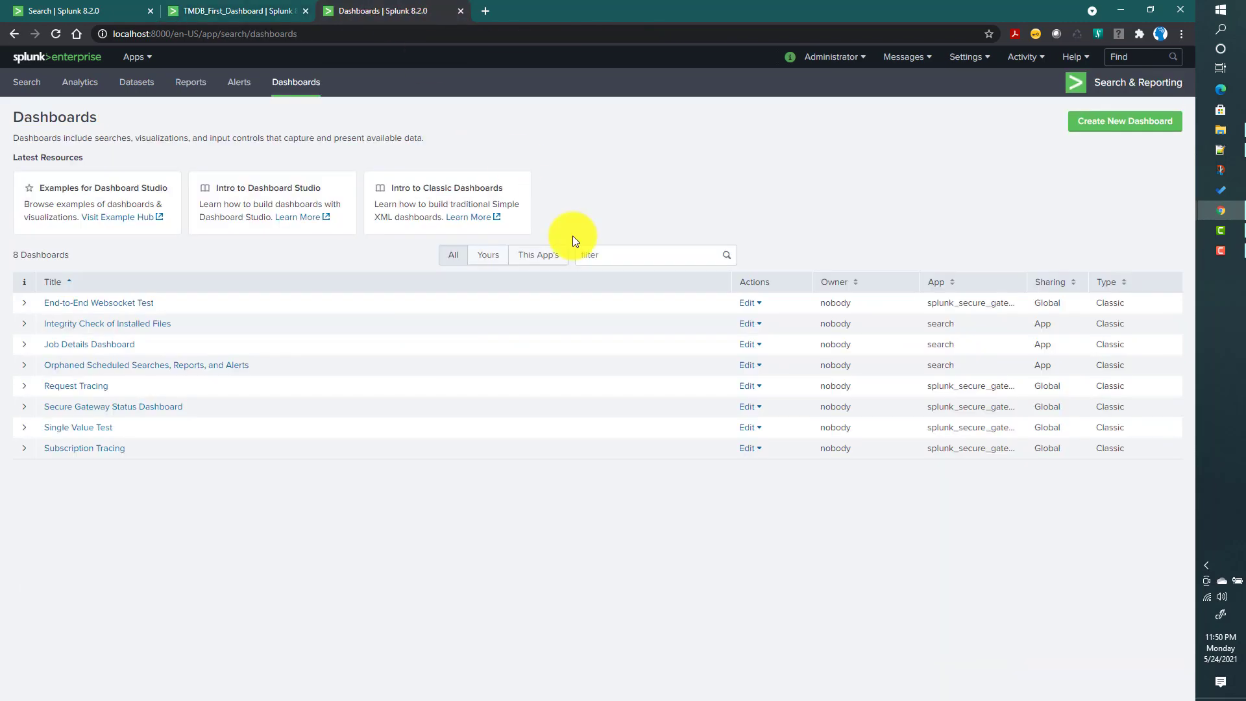
{"action": "left_click", "coordinate": [1109, 123]}
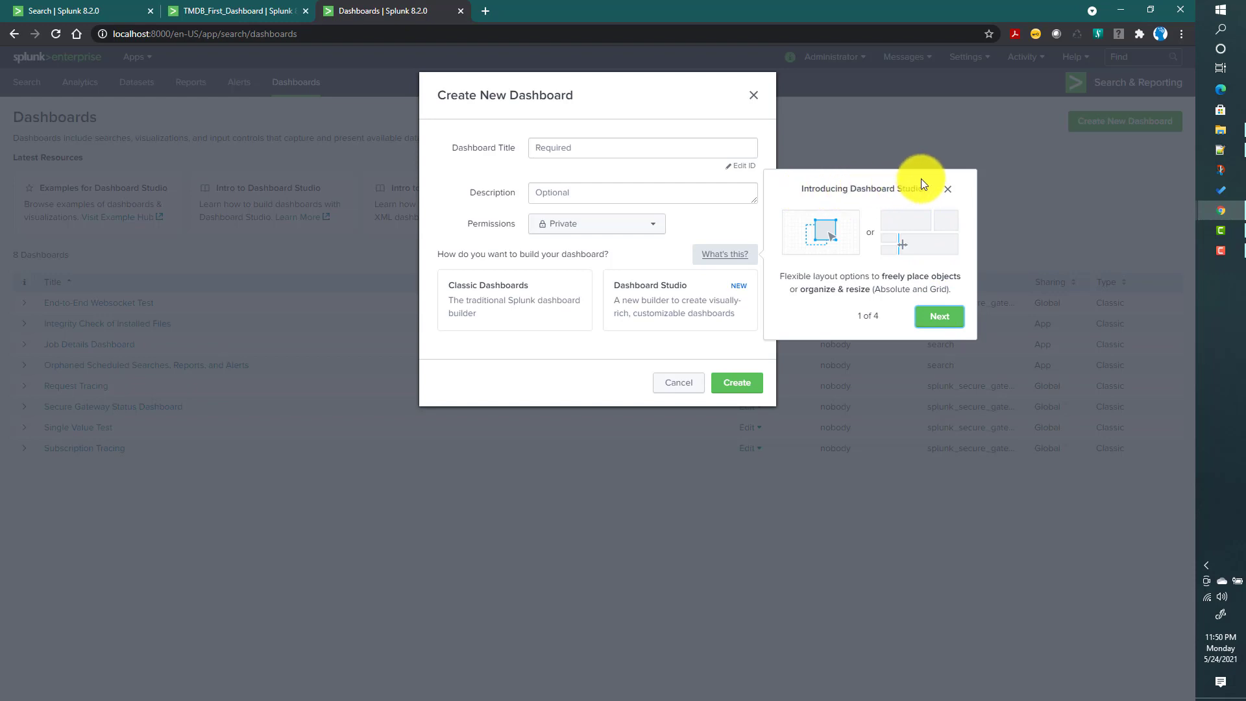
{"action": "left_click", "coordinate": [945, 191]}
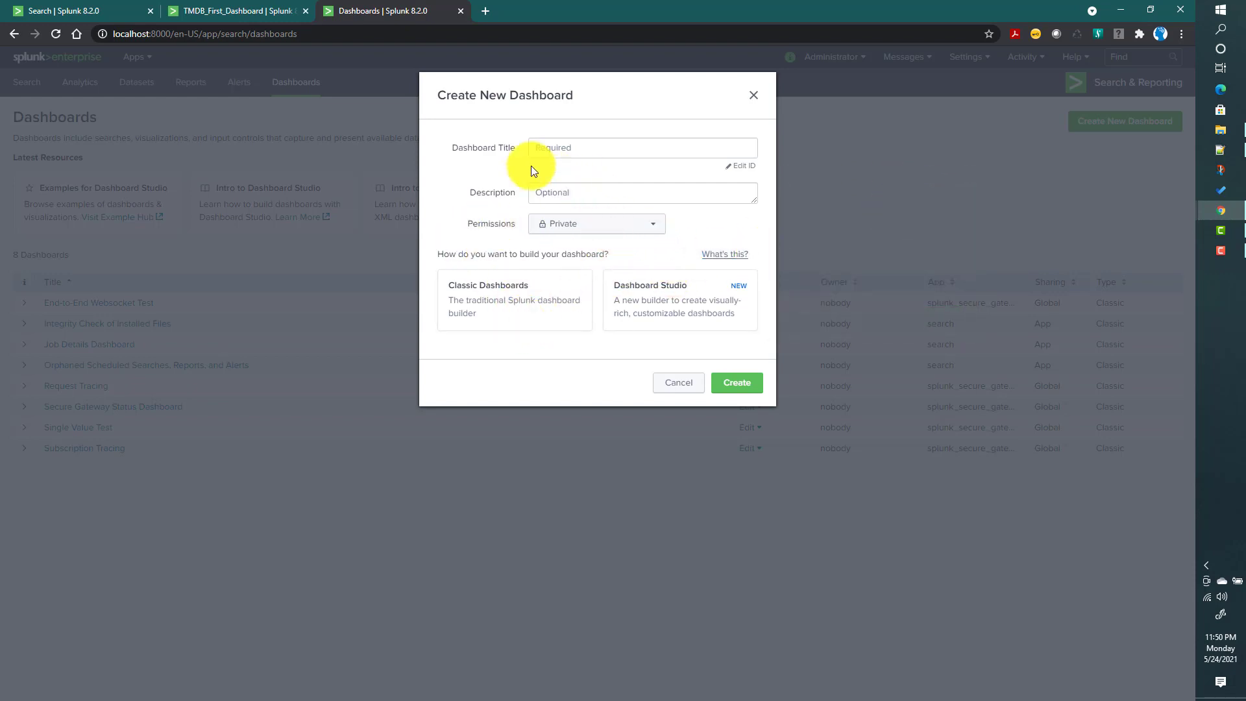
{"action": "left_click", "coordinate": [658, 305]}
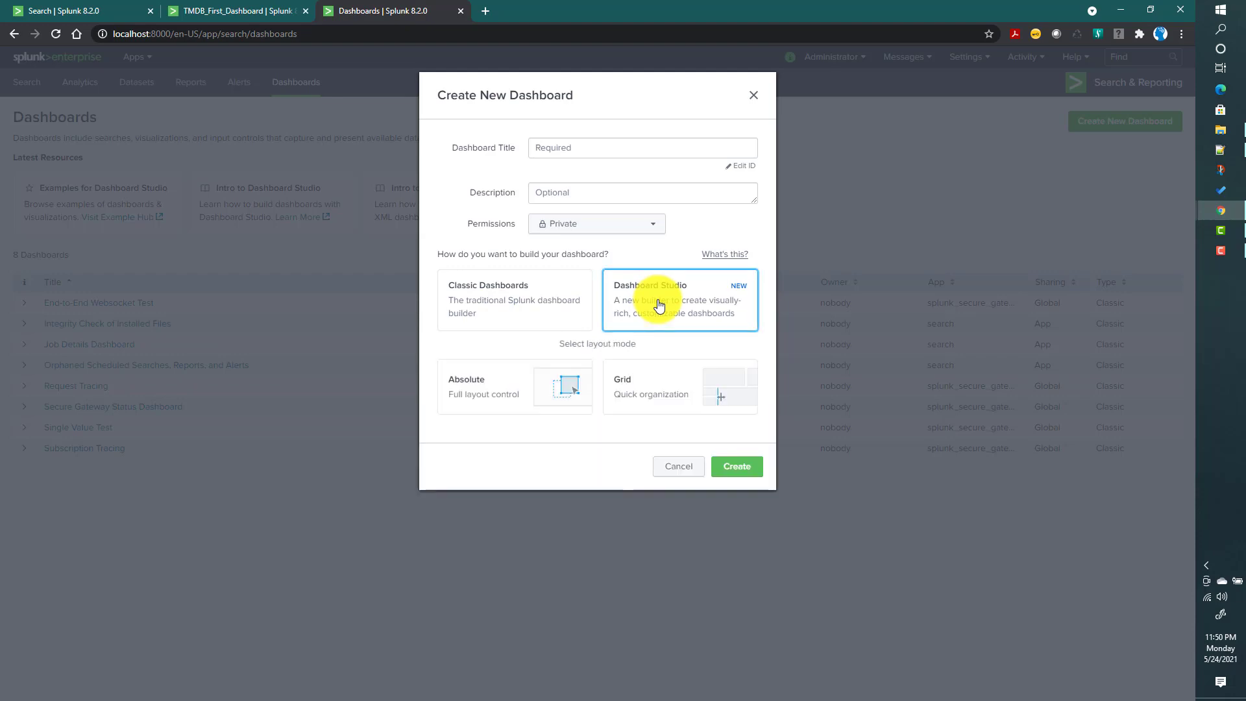
{"action": "left_click", "coordinate": [556, 148]}
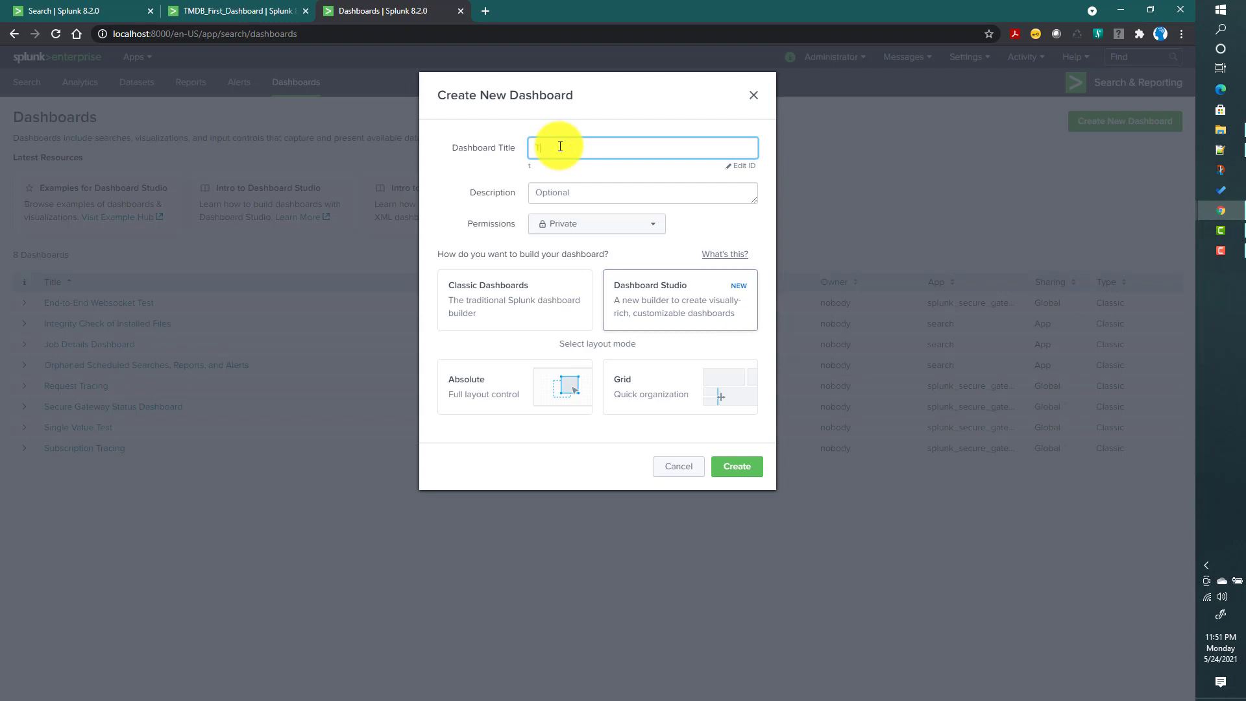
{"action": "type", "text": "TMDB"}
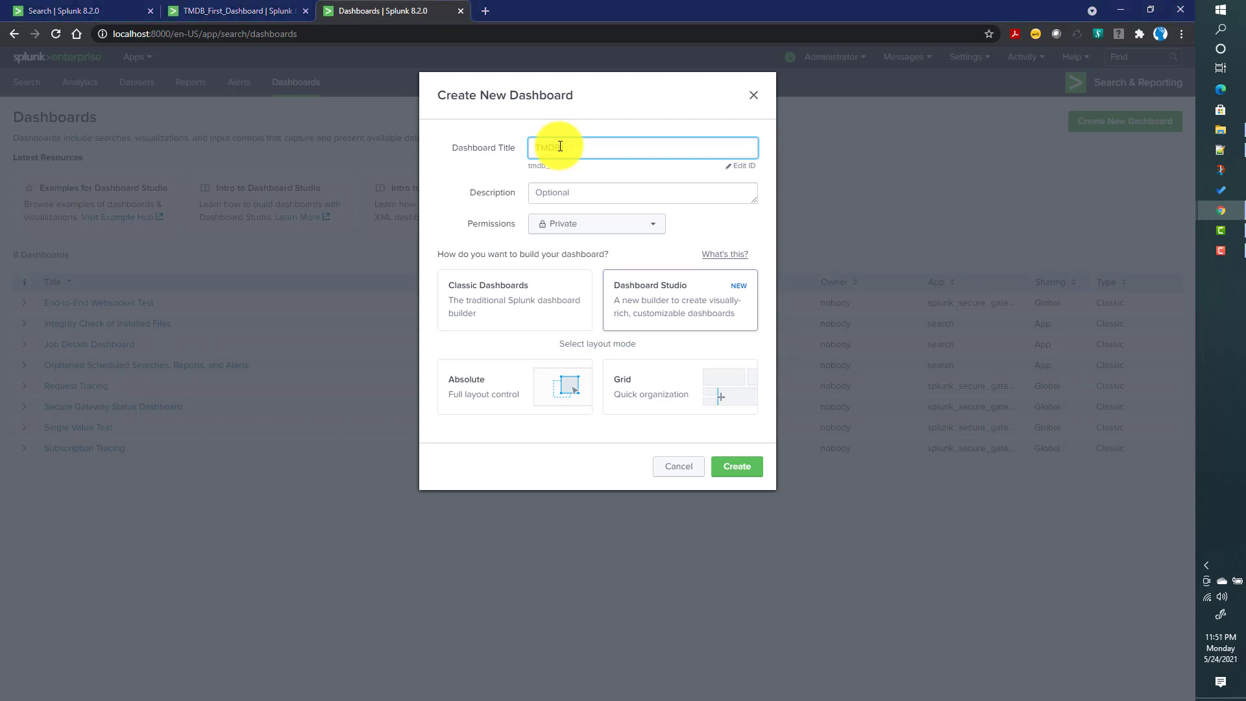
{"action": "type", "text": "_Dashboard"}
{"action": "left_click", "coordinate": [581, 232]}
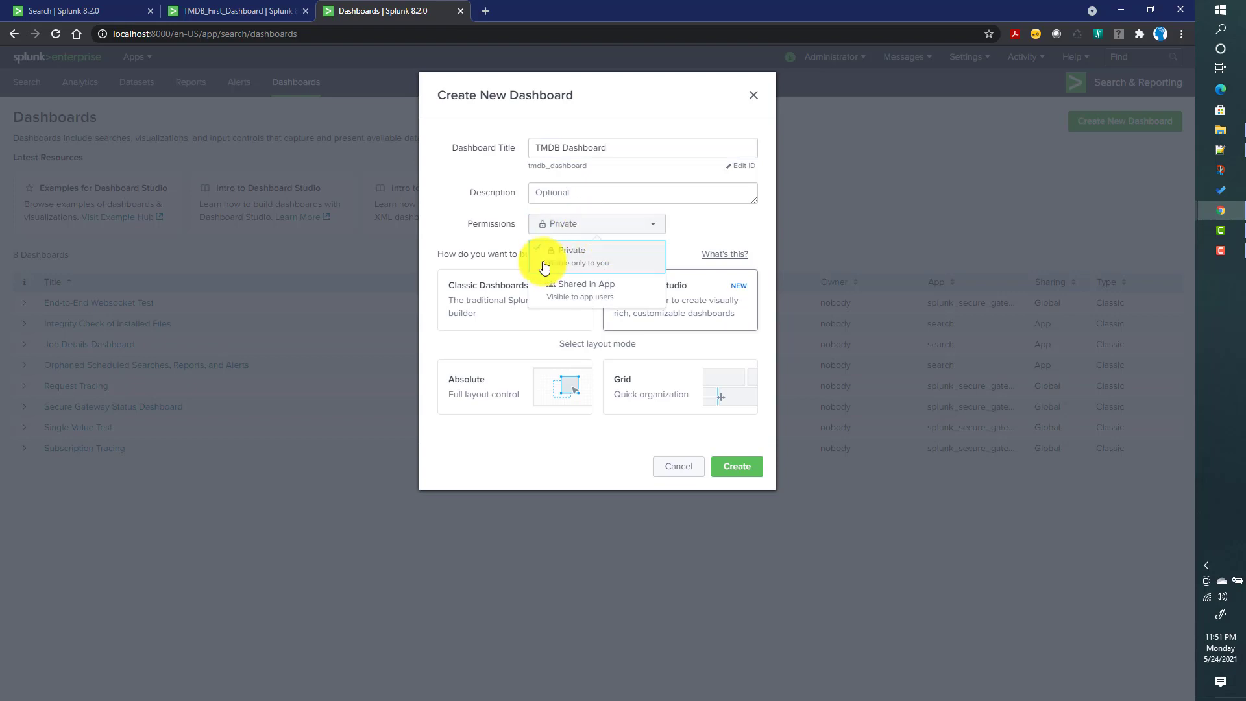
{"action": "left_click", "coordinate": [702, 220]}
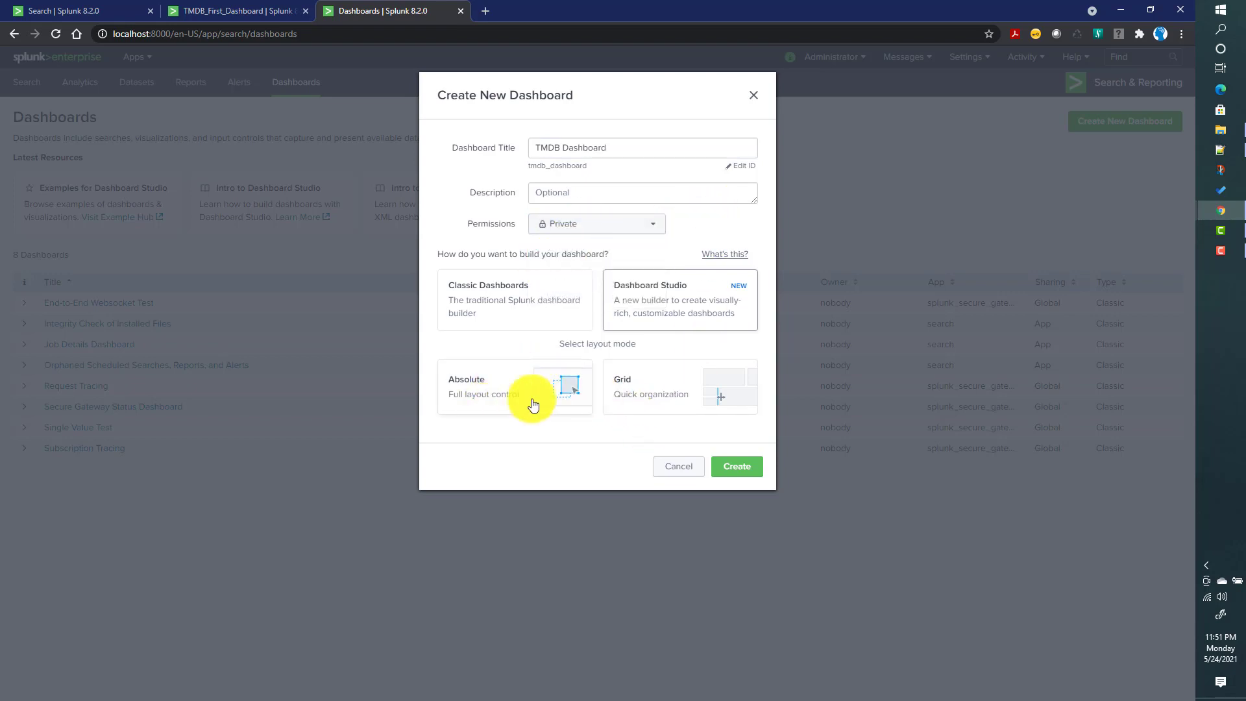
{"action": "left_click", "coordinate": [477, 393]}
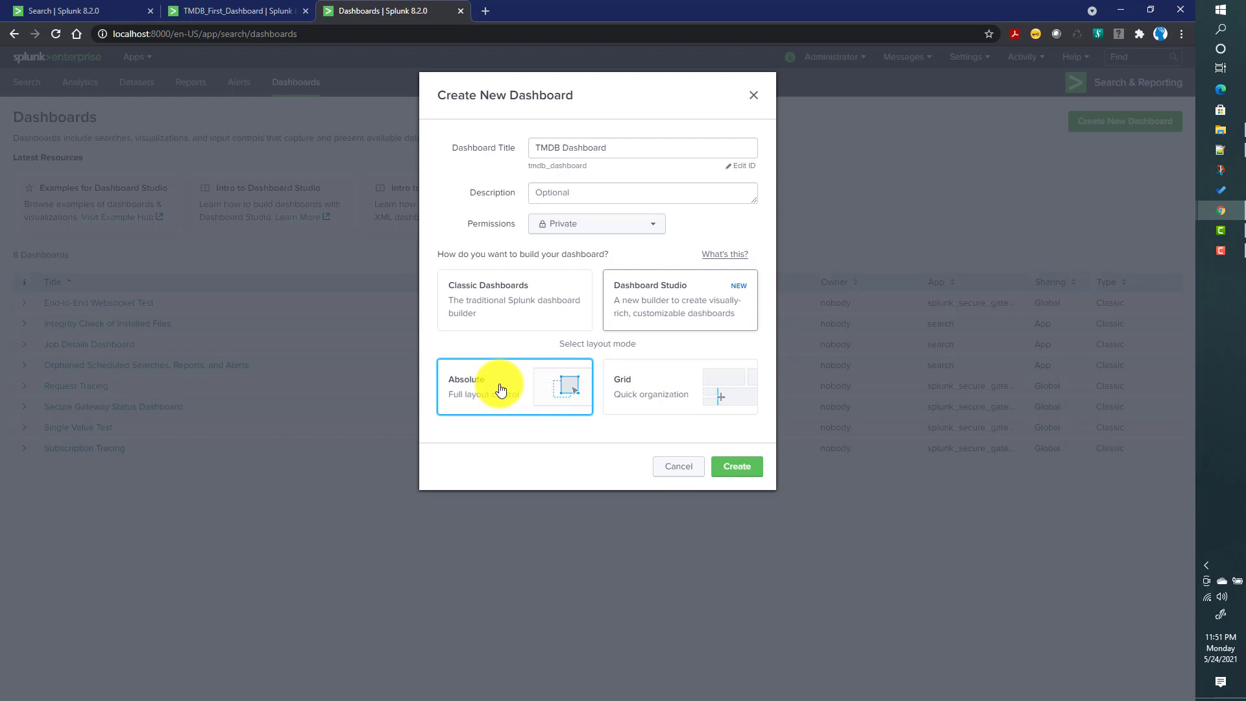
{"action": "left_click", "coordinate": [738, 467]}
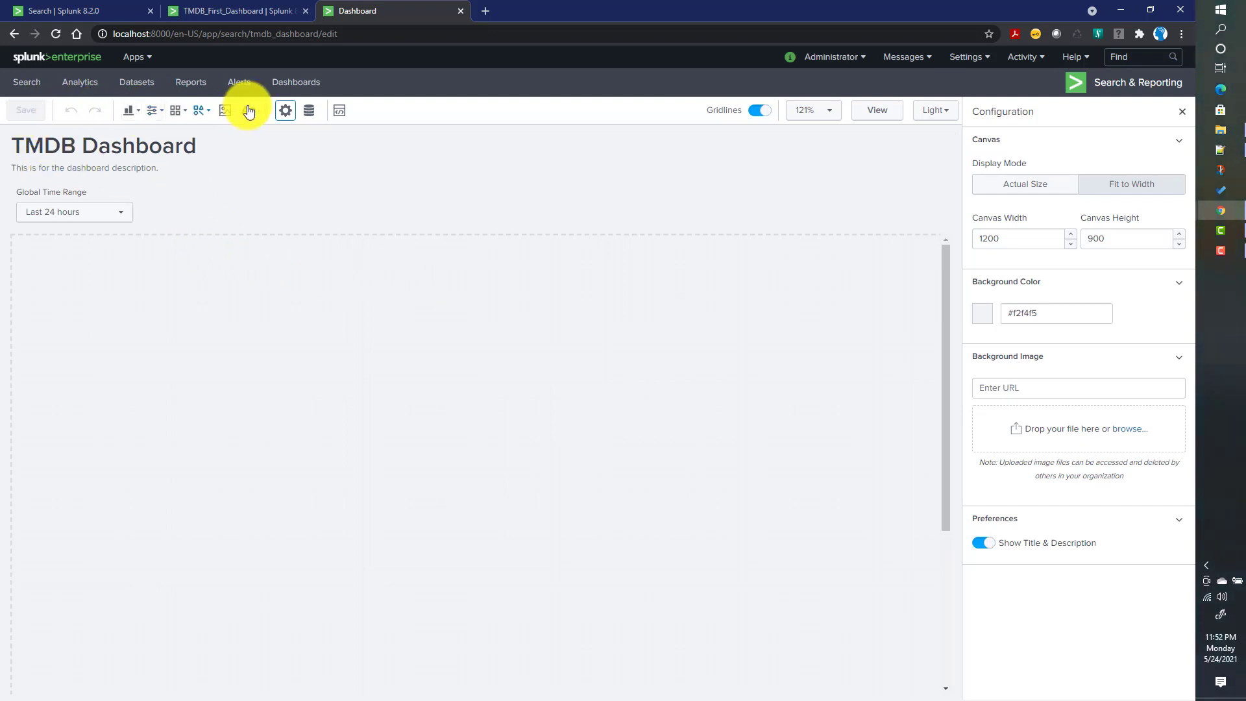
- Examine the visualization, input, icon and shape types that can be added to the dashboard
{"action": "left_click", "coordinate": [136, 114]}
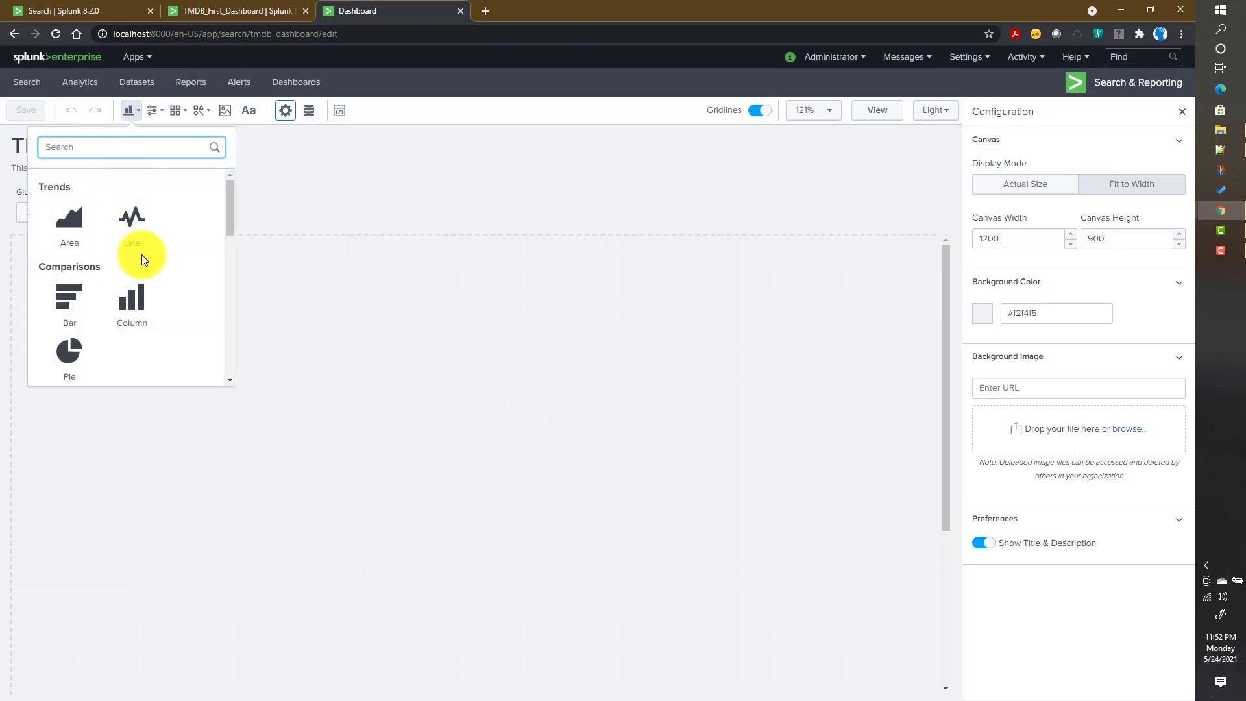
{"action": "scroll", "coordinate": [142, 255], "scroll_direction": "down", "scroll_amount": 10}
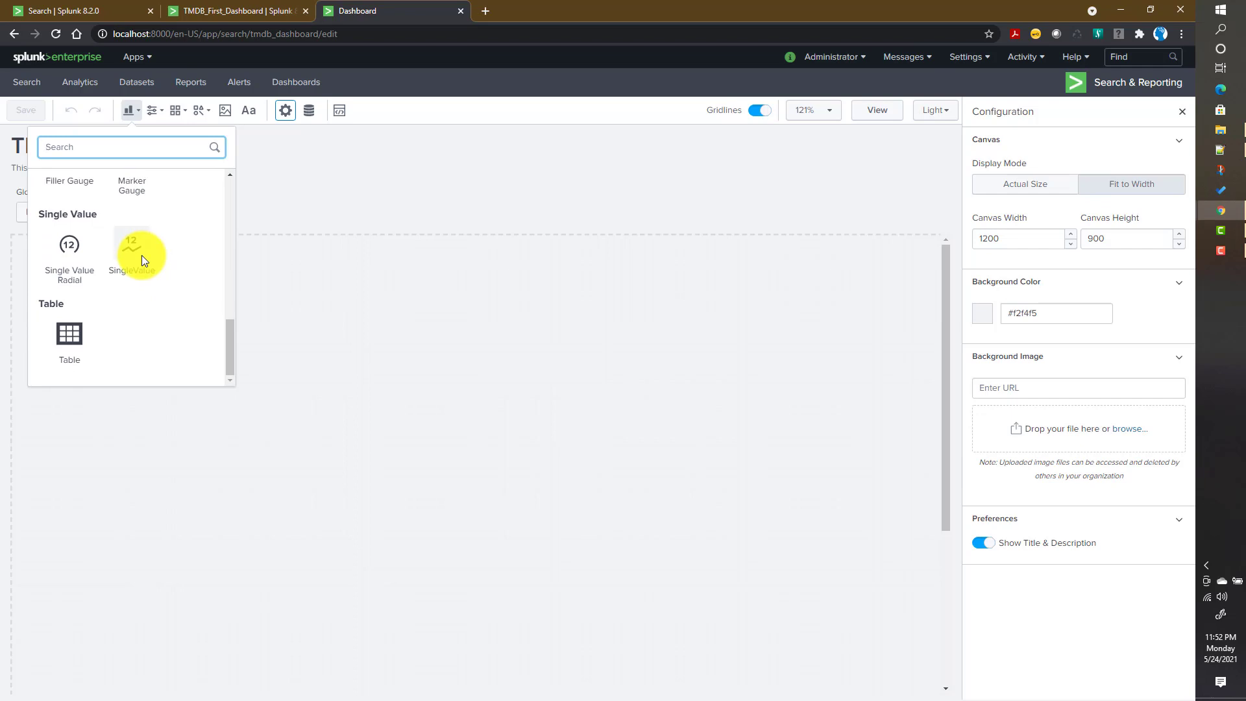
{"action": "scroll", "coordinate": [141, 255], "scroll_direction": "up", "scroll_amount": 10}
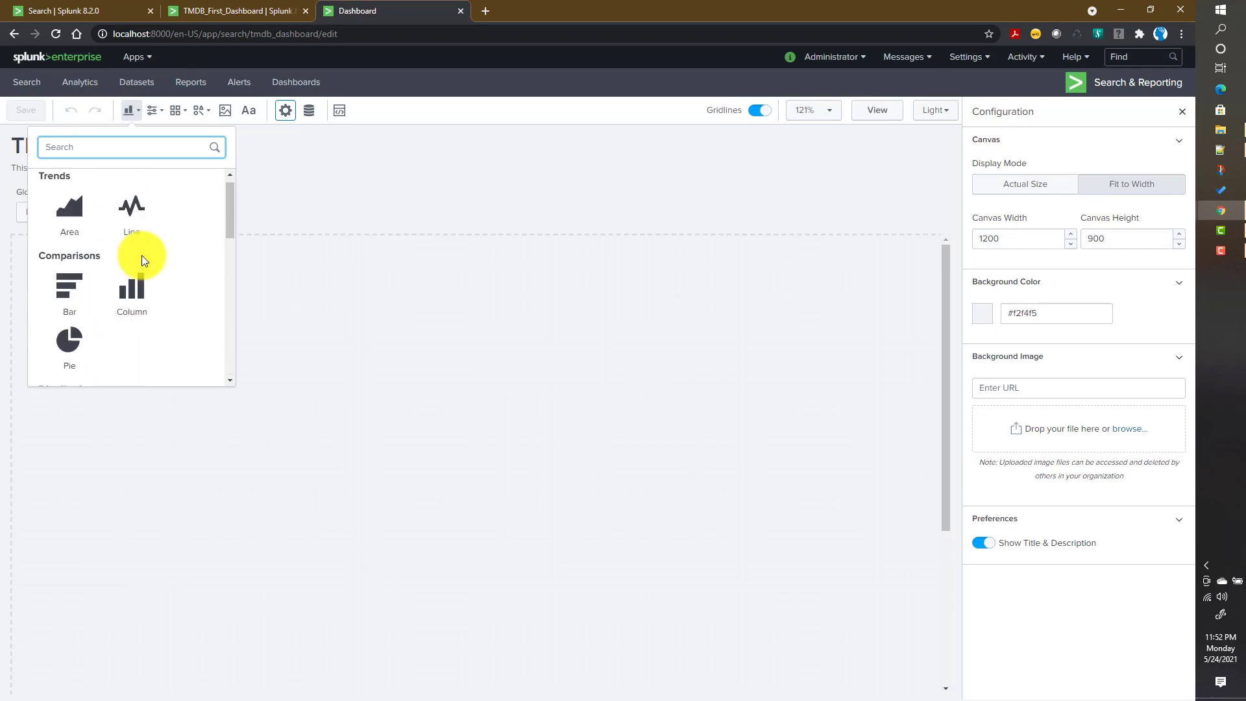
{"action": "left_click", "coordinate": [155, 111]}
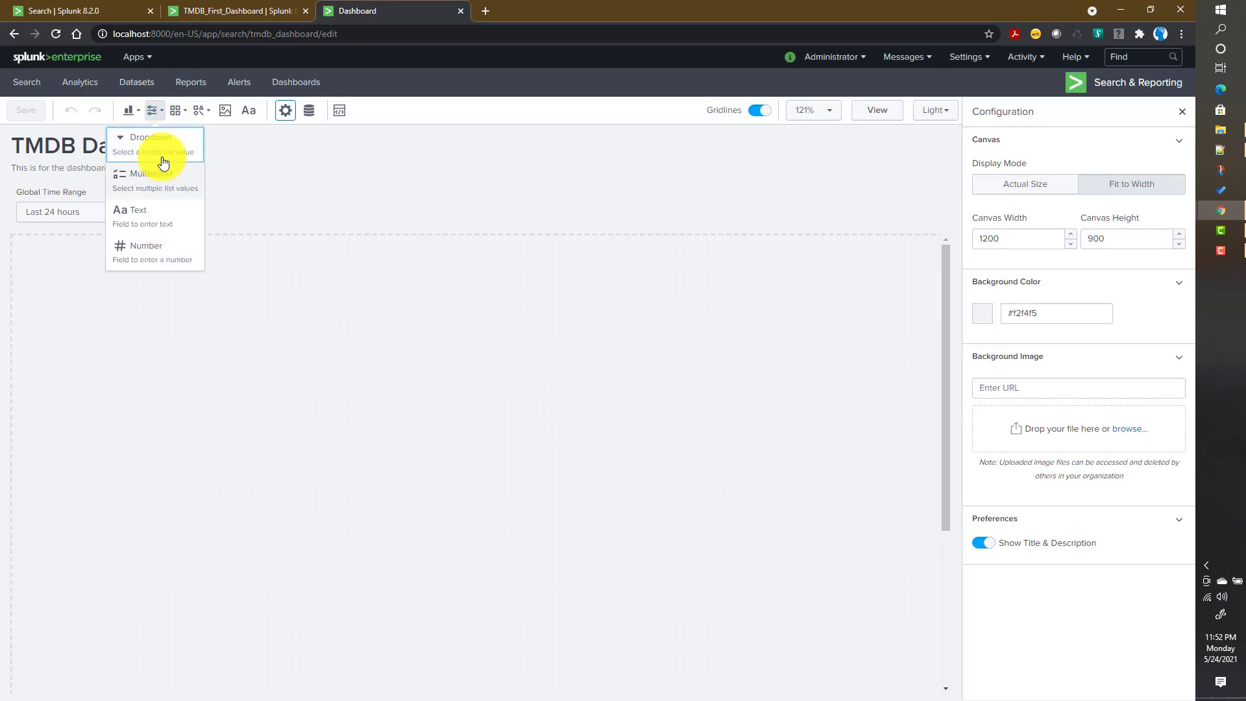
{"action": "left_click", "coordinate": [186, 116]}
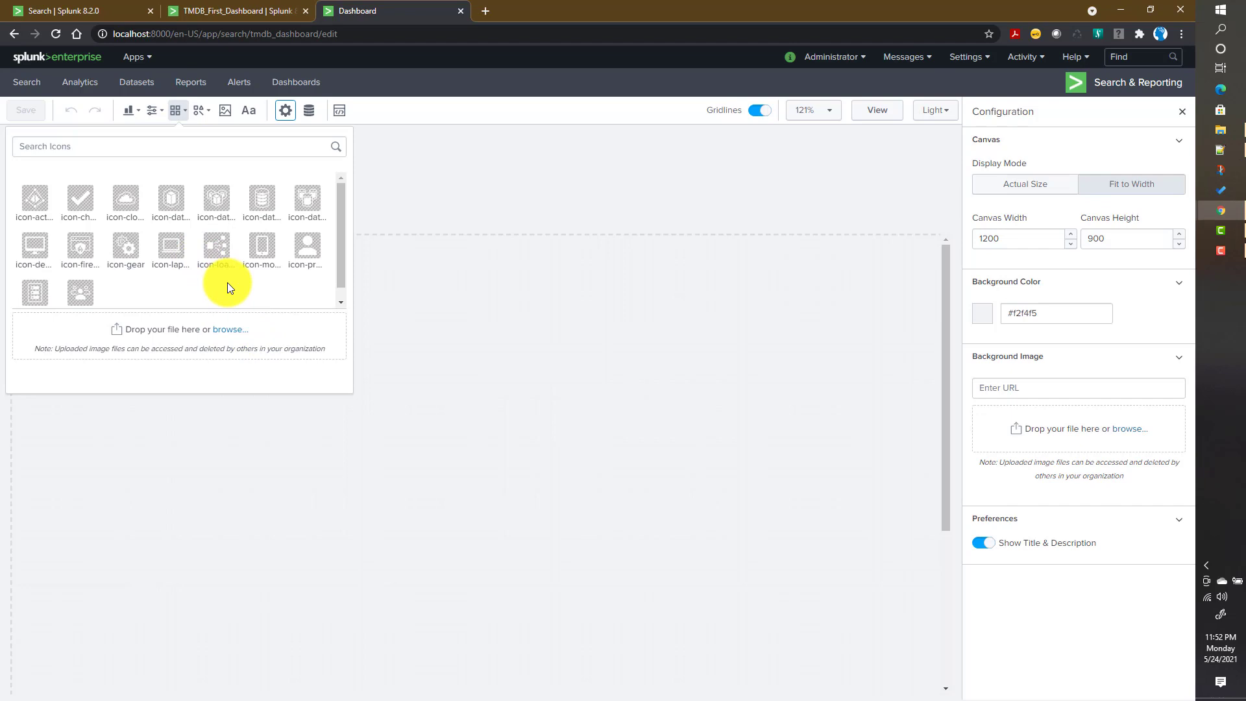
{"action": "left_click", "coordinate": [208, 119]}
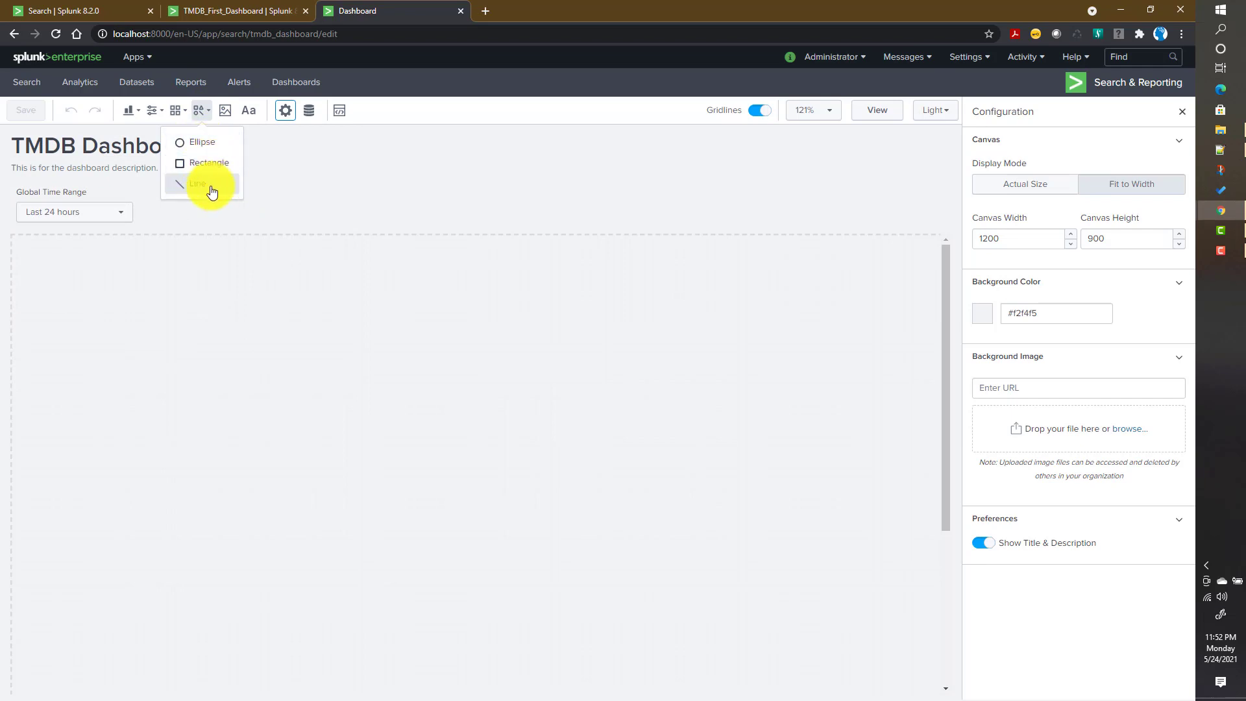
- Try adding an image placeholder and a text box to the canvas, deleting each one again
{"action": "left_click", "coordinate": [227, 115]}
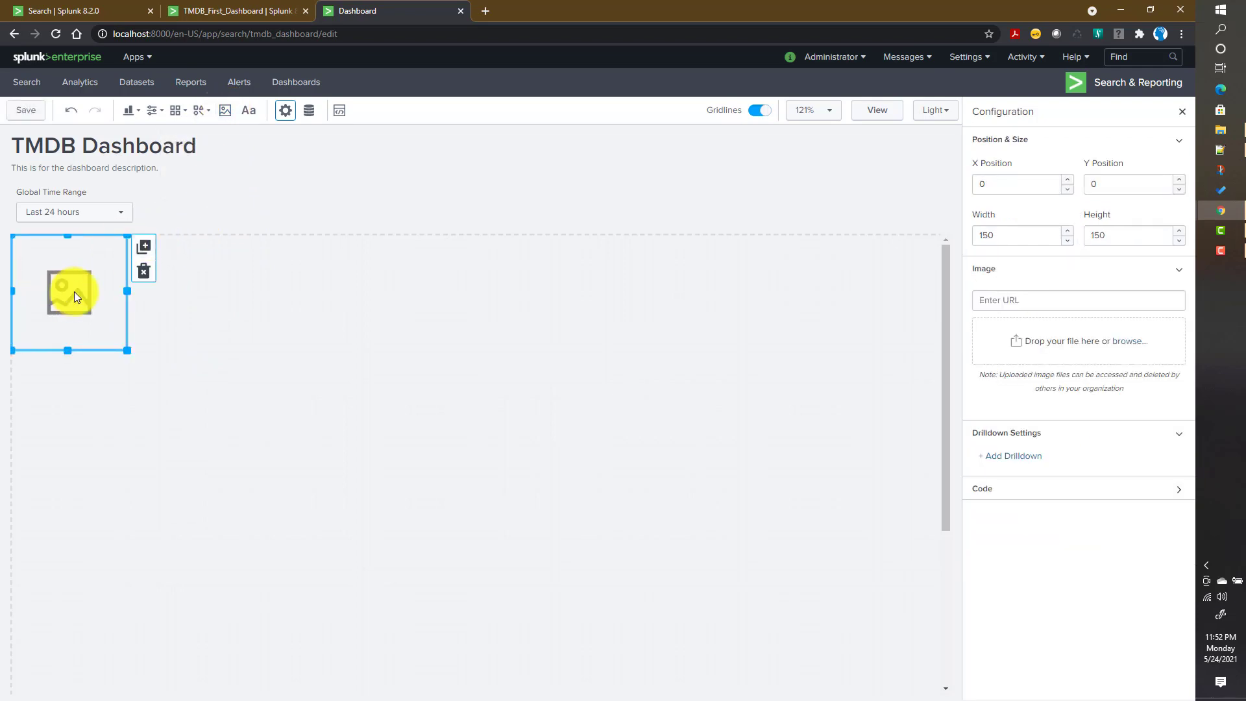
{"action": "left_click", "coordinate": [144, 271]}
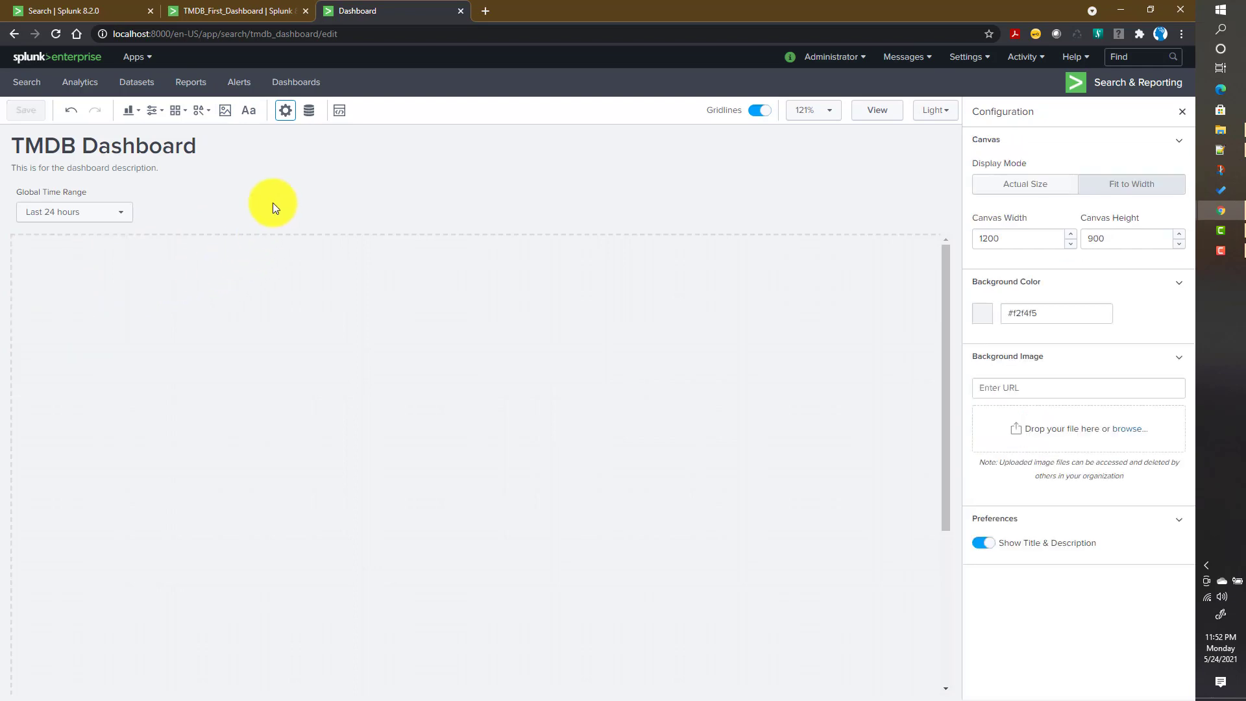
{"action": "left_click", "coordinate": [247, 121]}
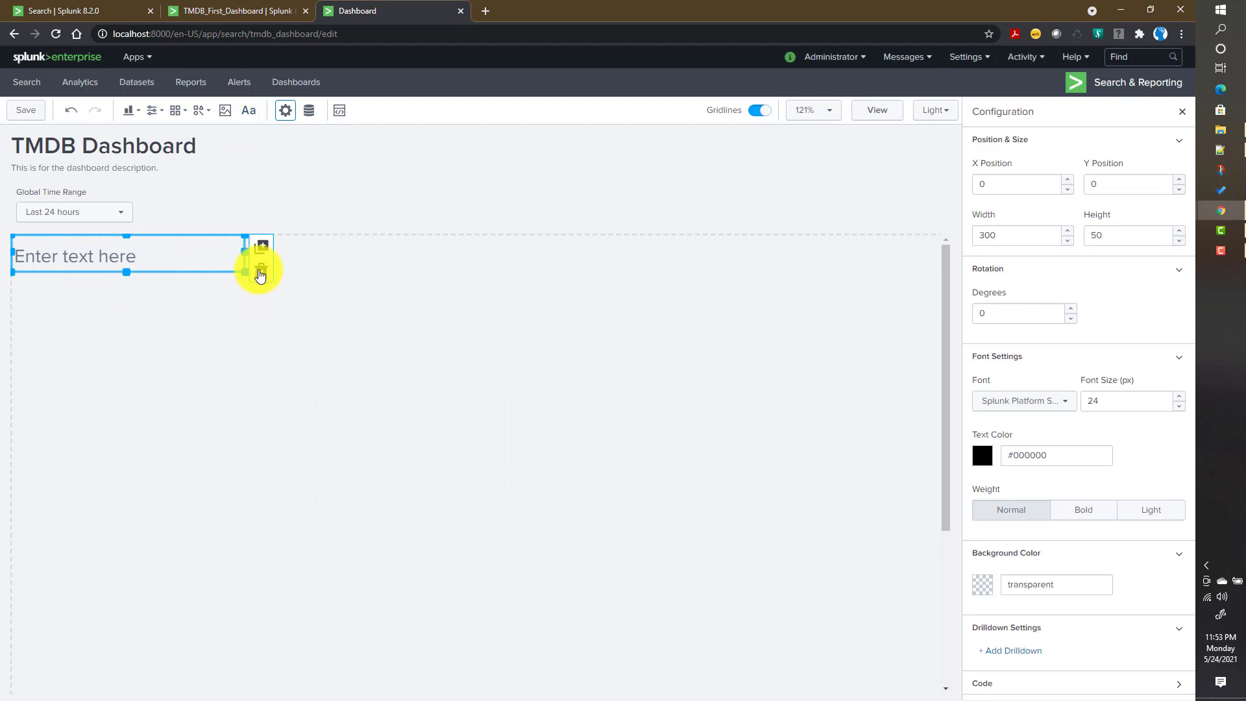
{"action": "left_click", "coordinate": [257, 273]}
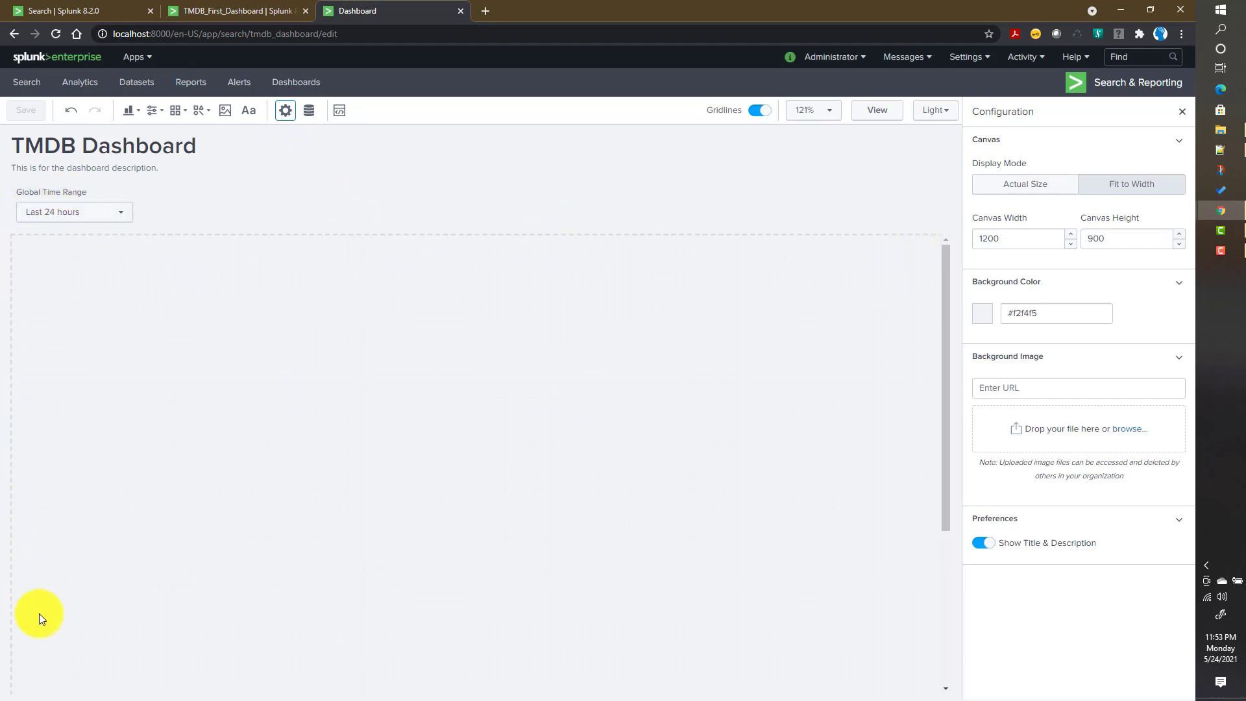
{"action": "scroll", "coordinate": [388, 505], "scroll_direction": "down", "scroll_amount": 3}
{"action": "scroll", "coordinate": [388, 505], "scroll_direction": "up", "scroll_amount": 3}
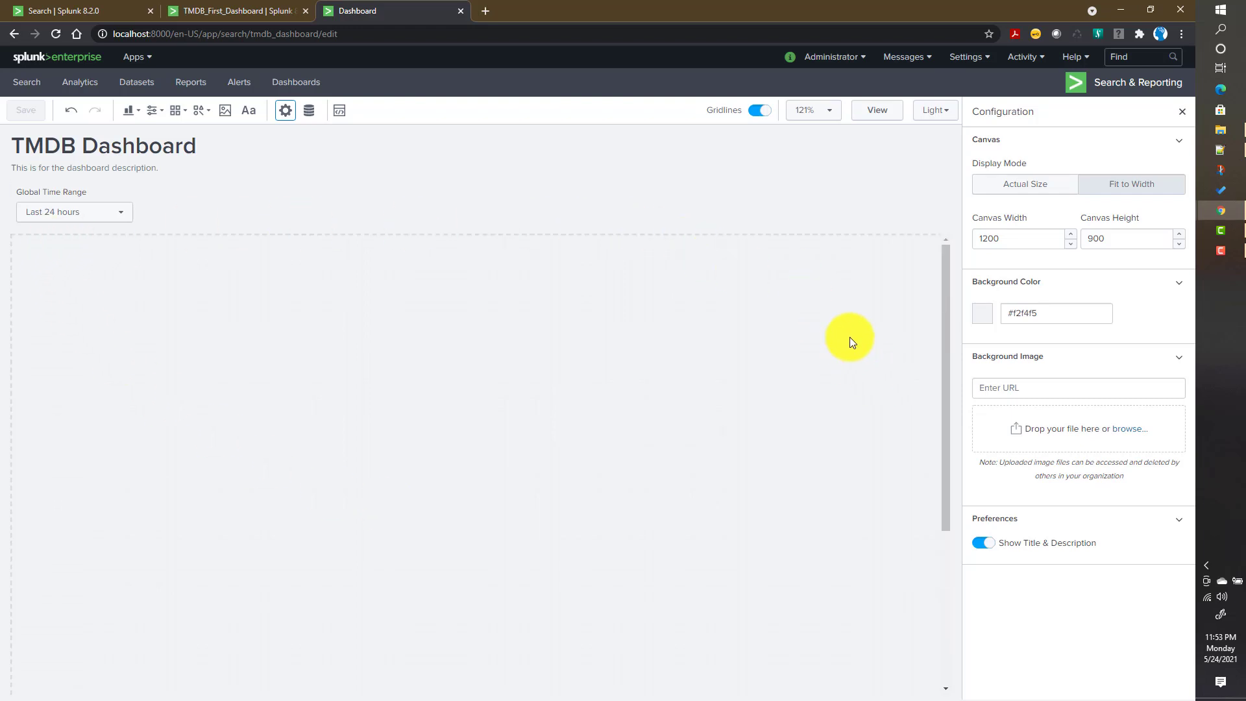
{"action": "left_click", "coordinate": [1181, 111]}
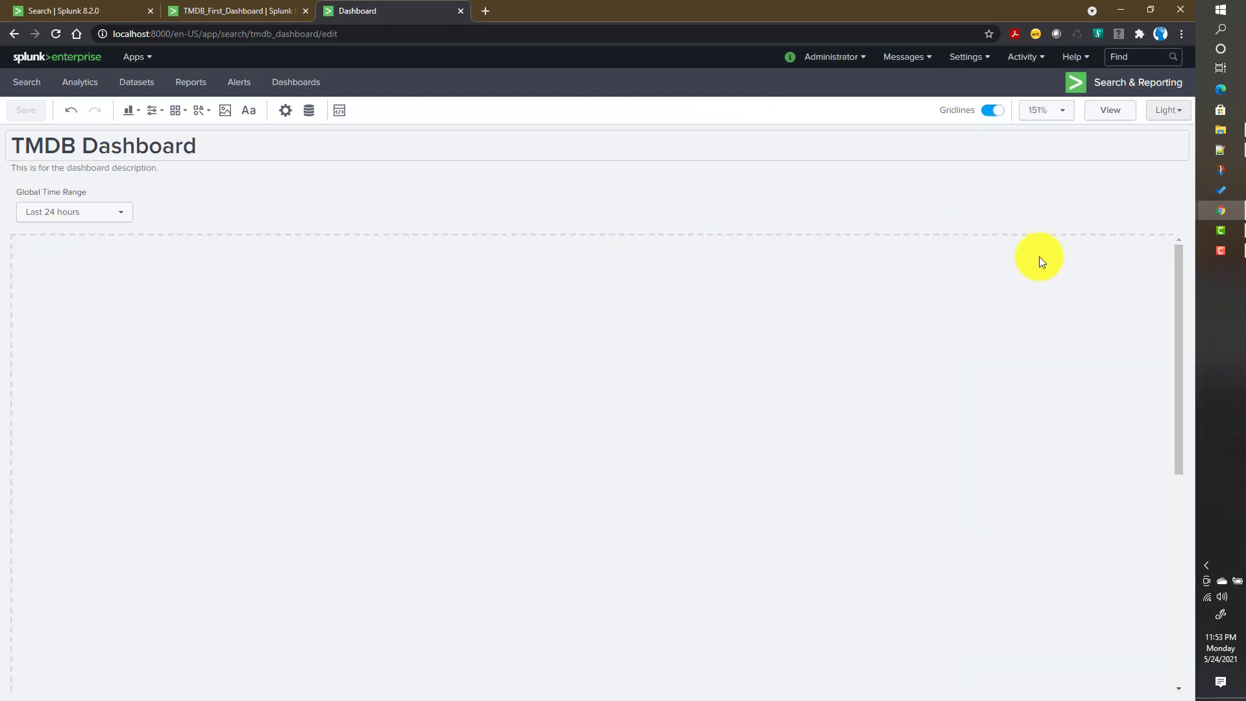
{"action": "scroll", "coordinate": [724, 375], "scroll_direction": "down", "scroll_amount": 5}
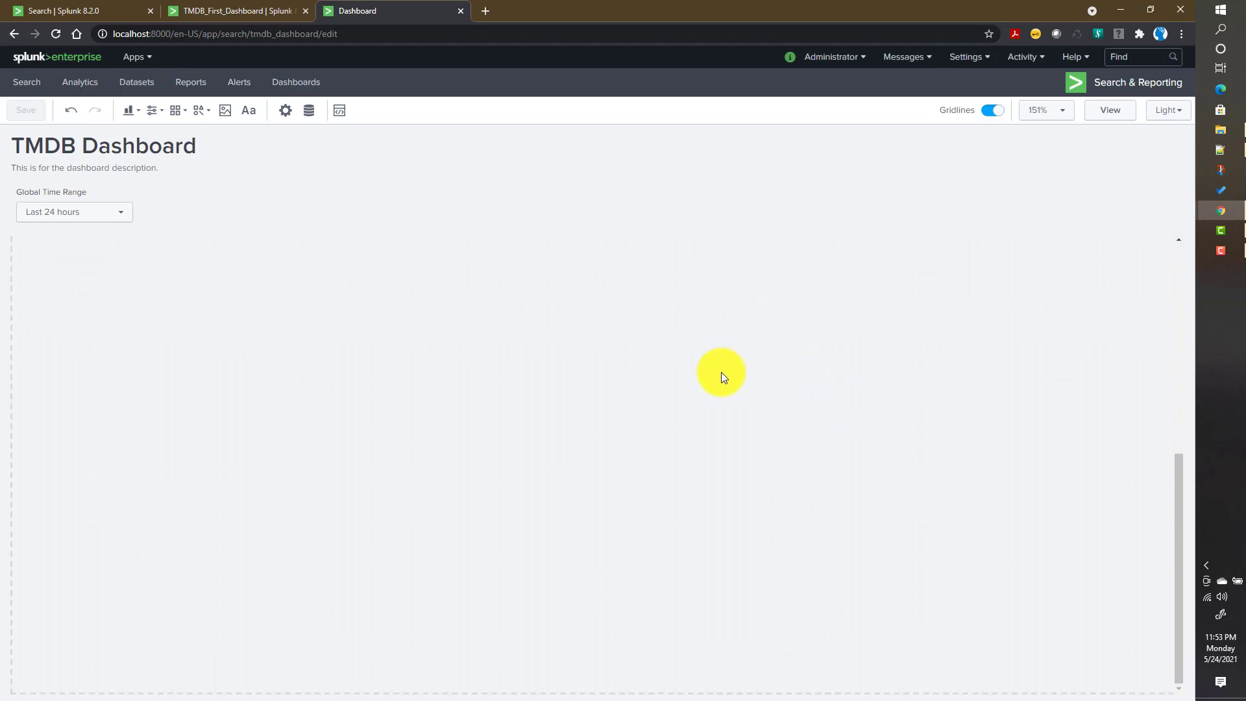
{"action": "scroll", "coordinate": [724, 377], "scroll_direction": "up", "scroll_amount": 5}
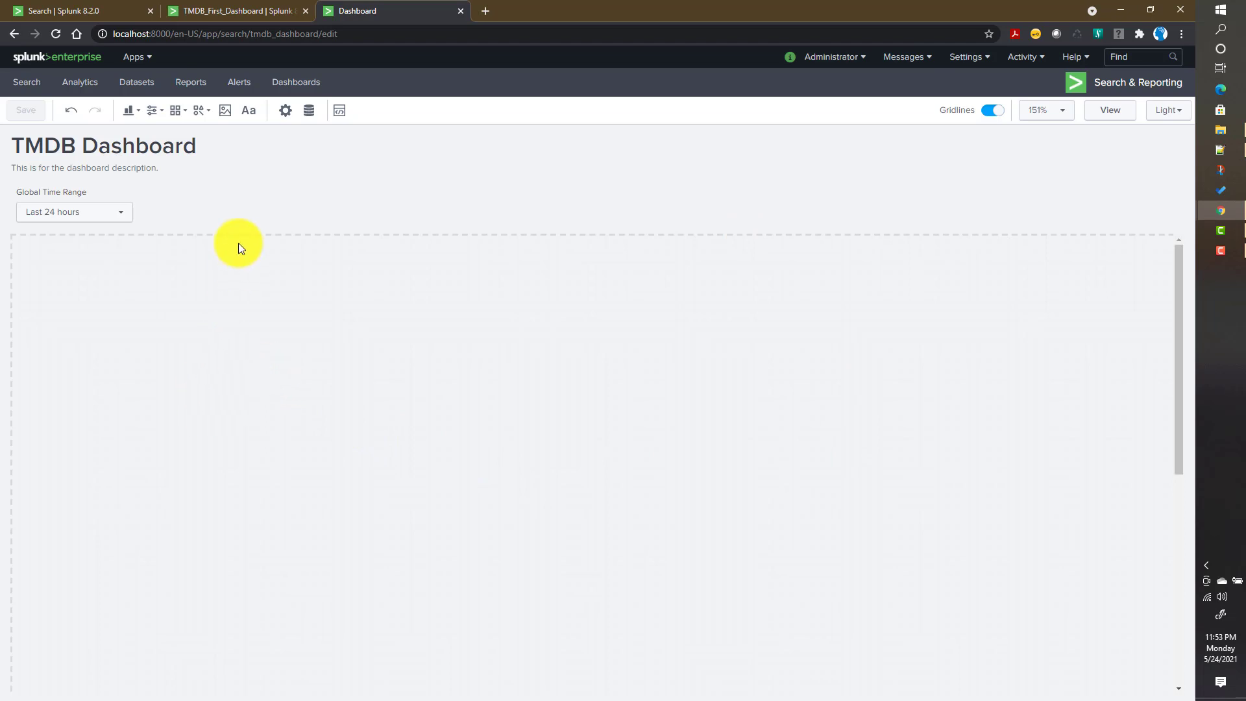
- Preview the dashboard in the Actual Size display mode and return the canvas to Fit to Width
{"action": "left_click", "coordinate": [287, 113]}
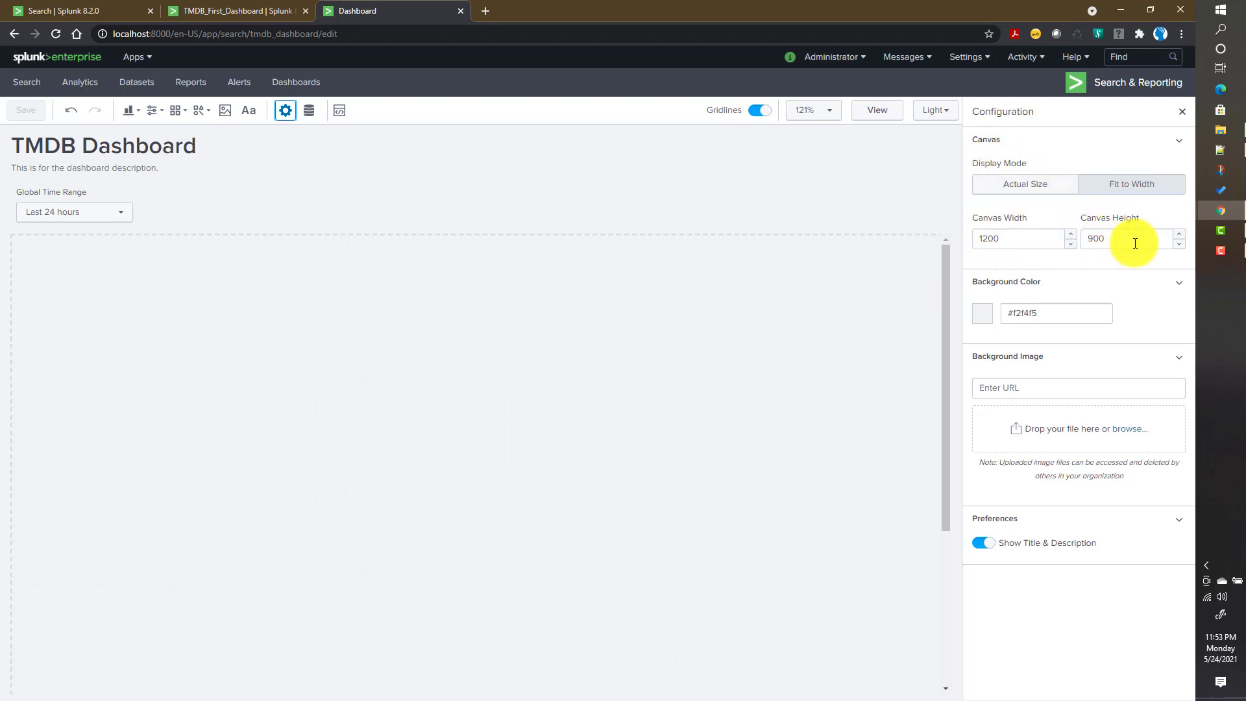
{"action": "left_click", "coordinate": [1019, 191]}
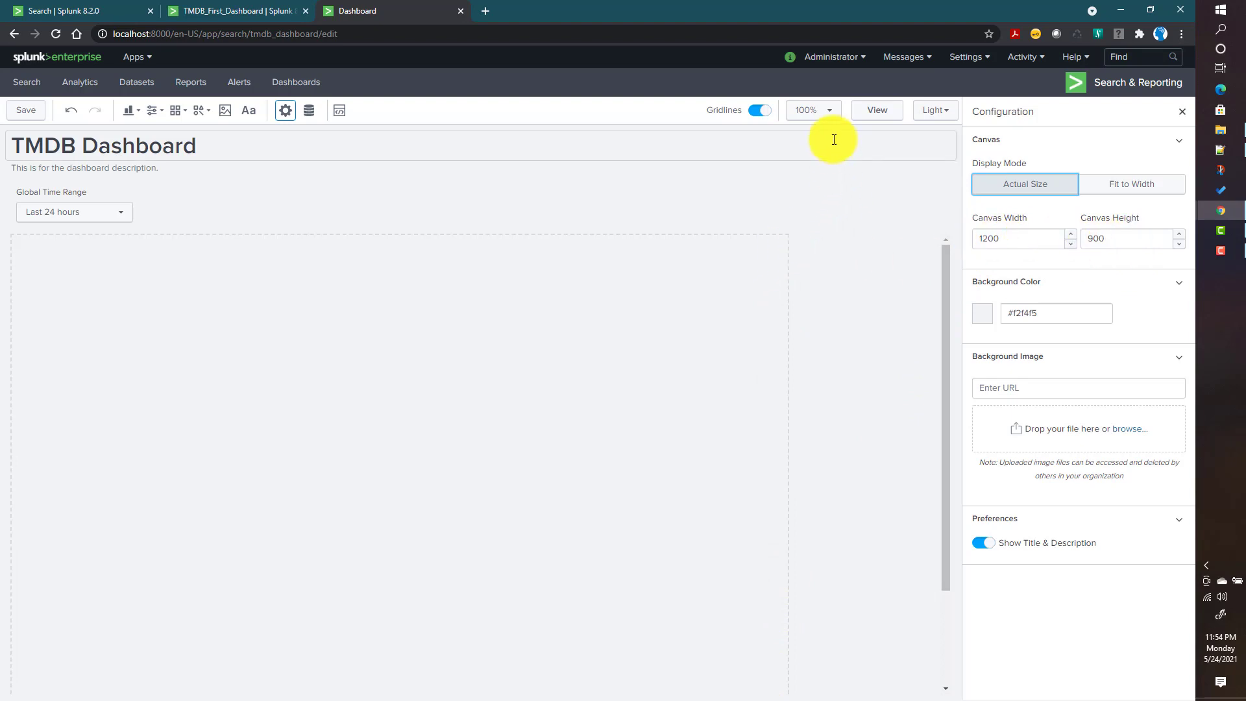
{"action": "left_click", "coordinate": [877, 110]}
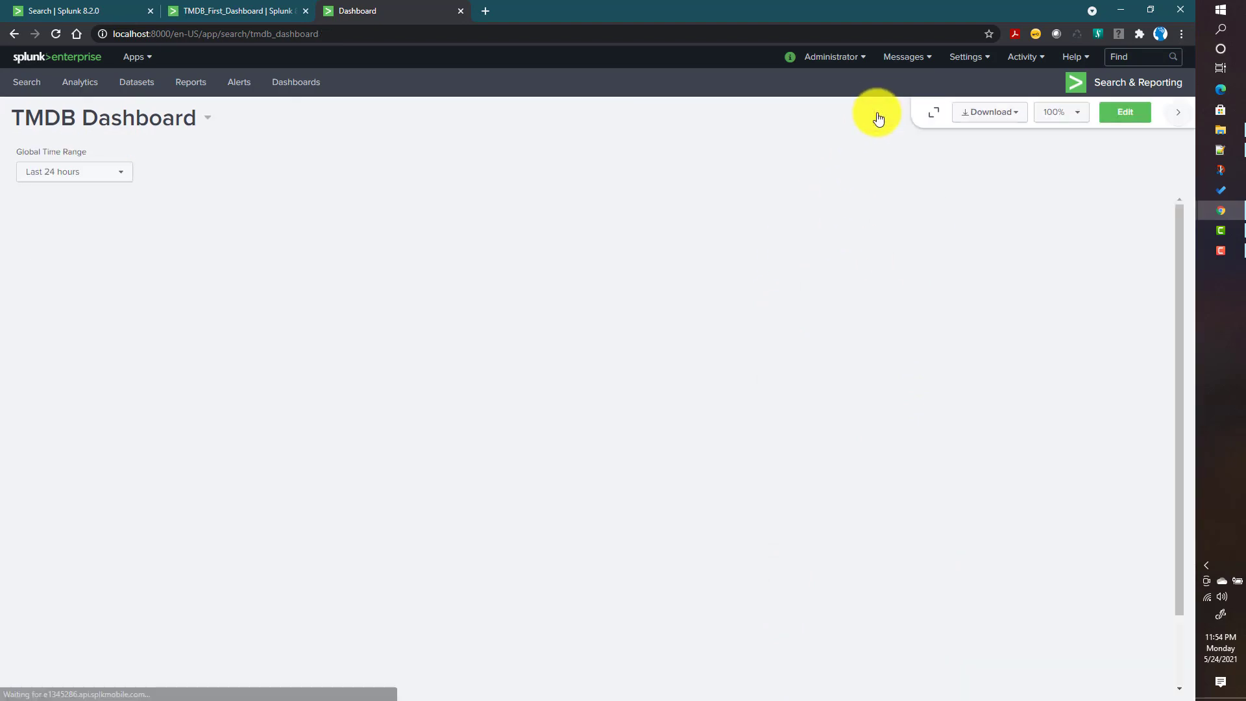
{"action": "left_click", "coordinate": [1124, 112]}
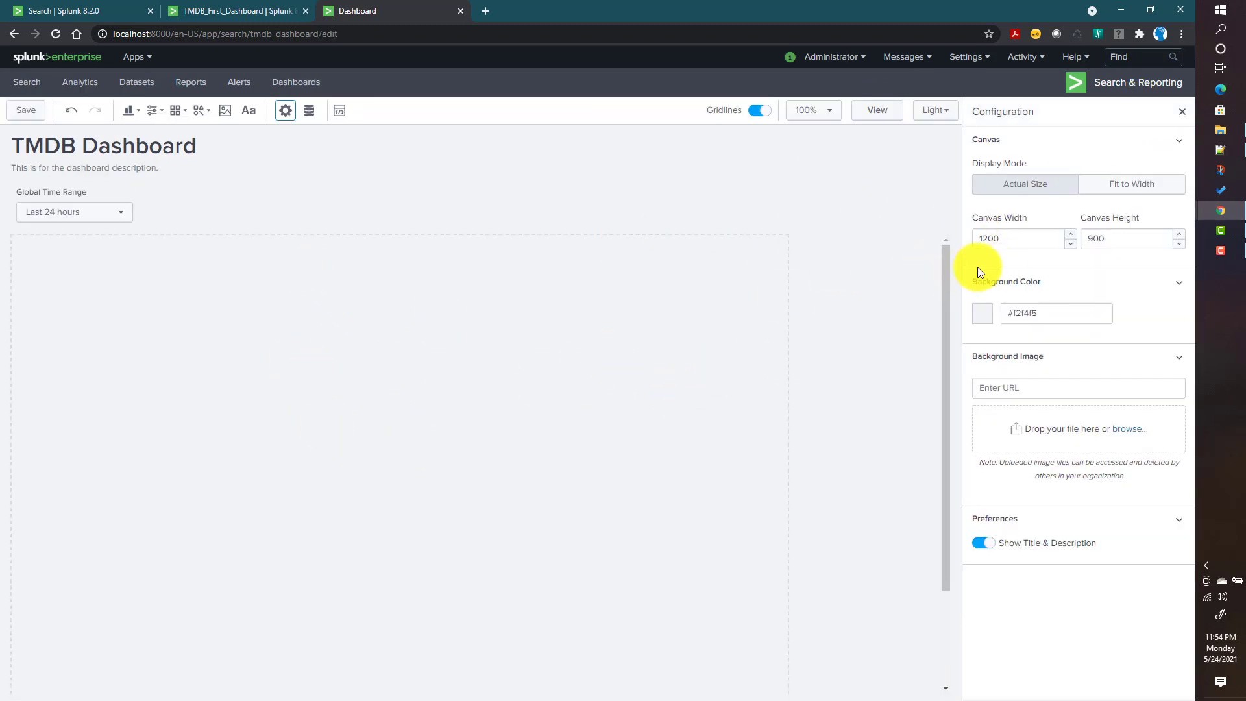
{"action": "left_click", "coordinate": [1148, 195]}
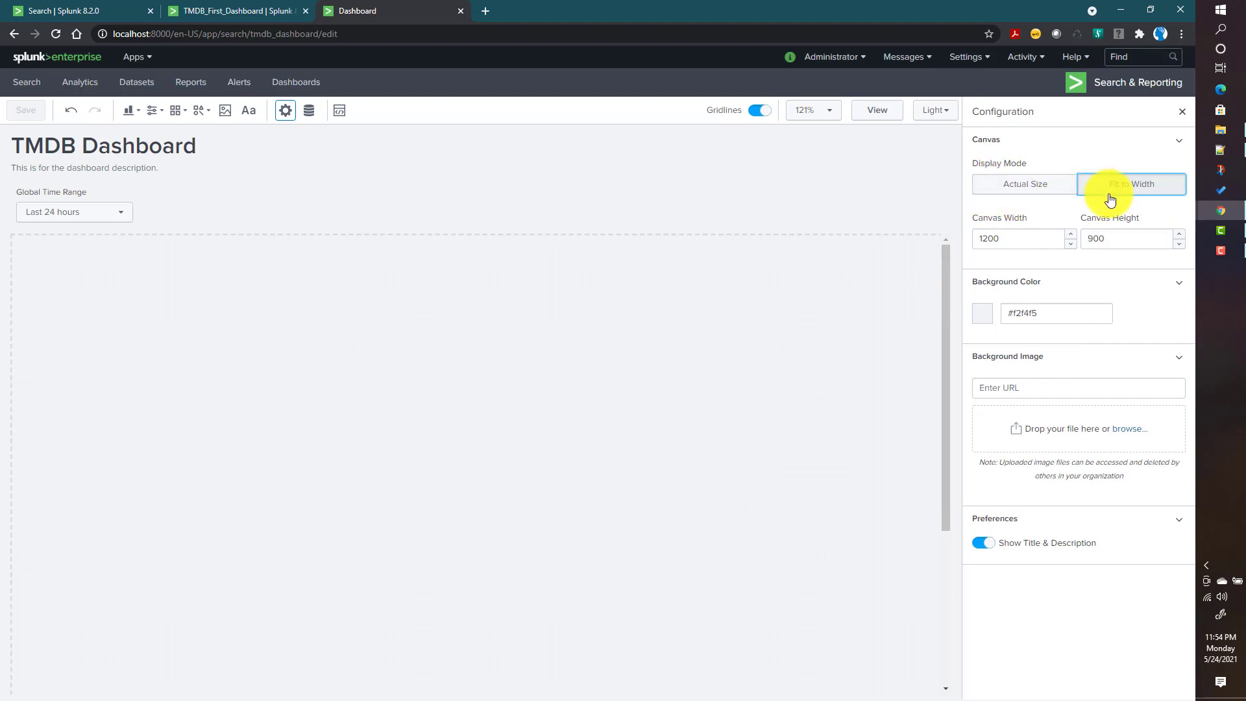
- Try the orange #ec9960 as the canvas background color and set the background to transparent instead
{"action": "left_click", "coordinate": [1012, 242]}
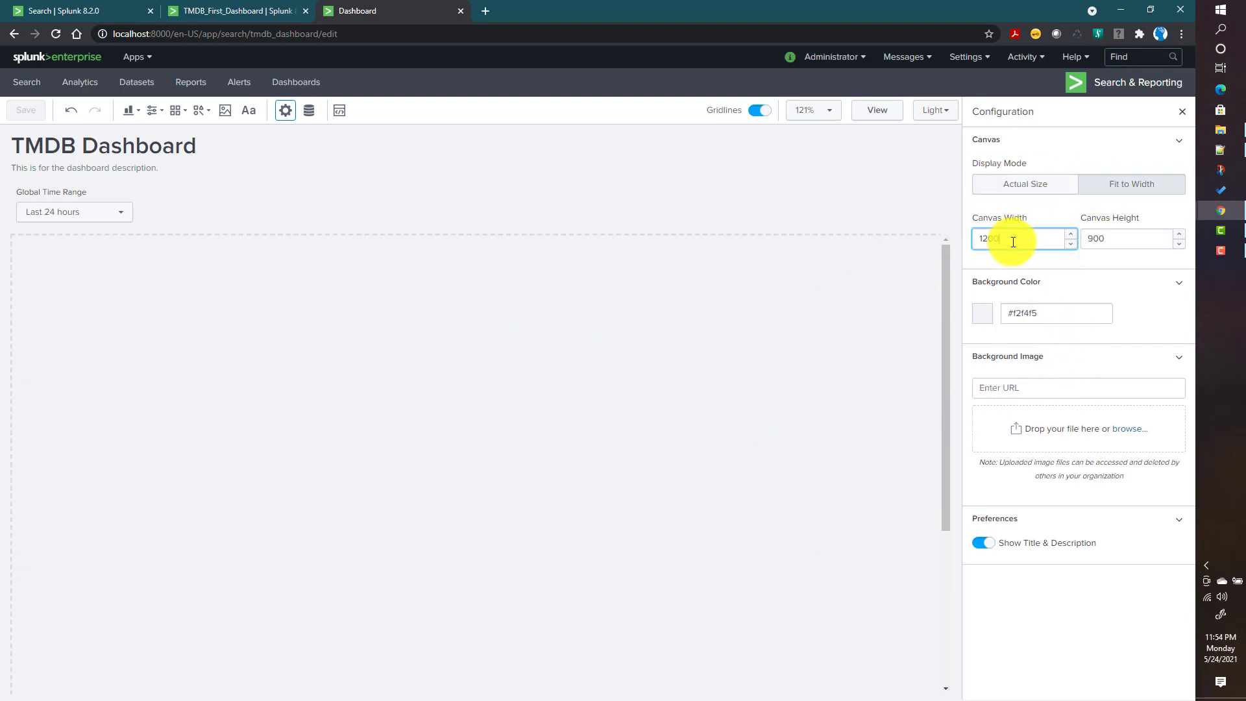
{"action": "left_click", "coordinate": [1130, 236]}
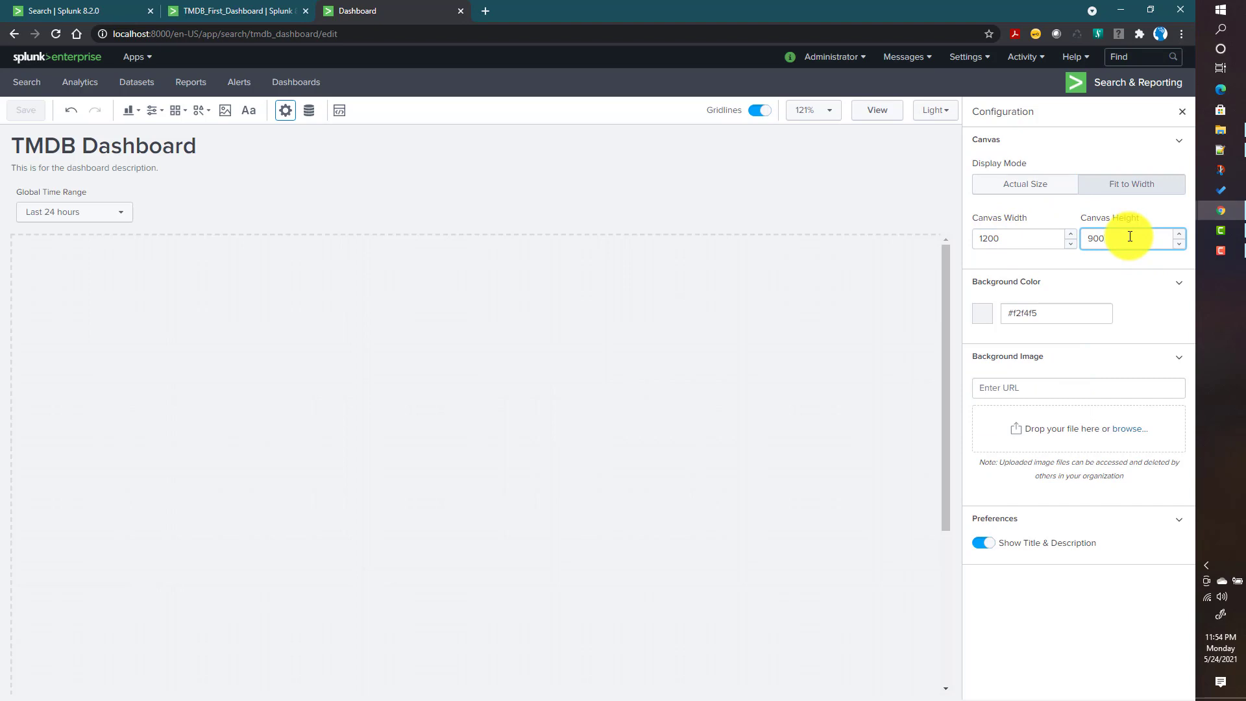
{"action": "left_click", "coordinate": [985, 323]}
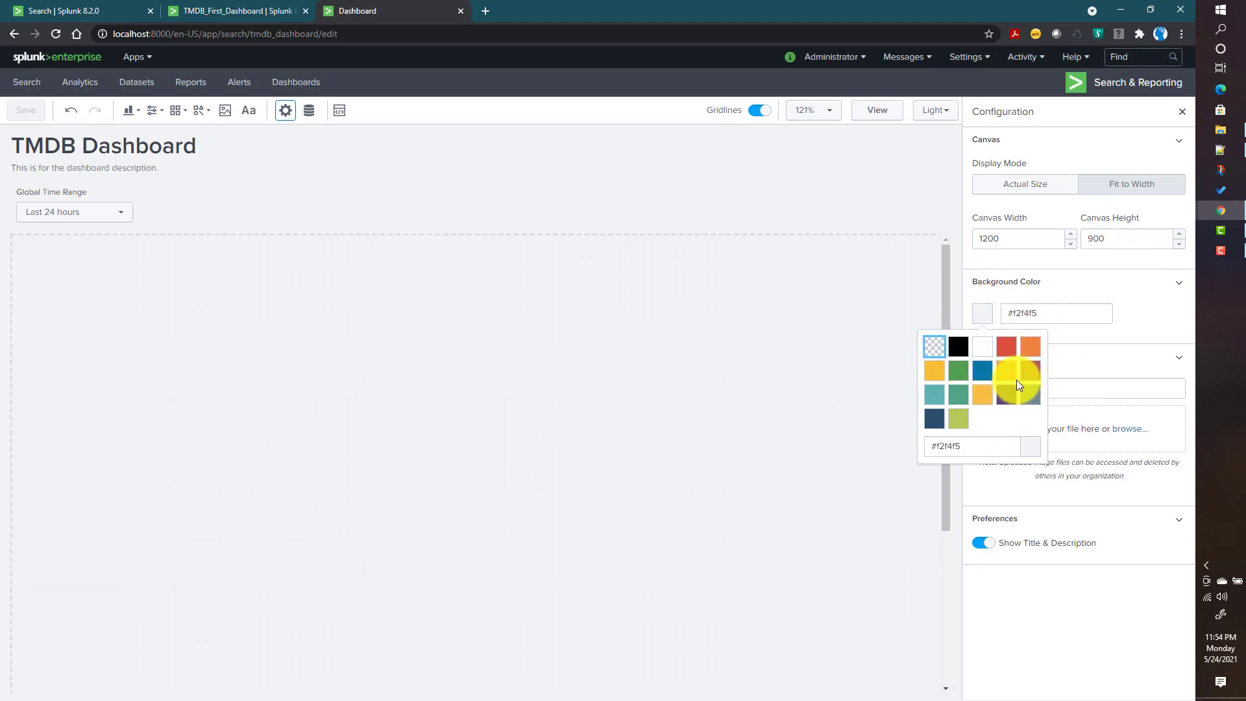
{"action": "left_click", "coordinate": [998, 379]}
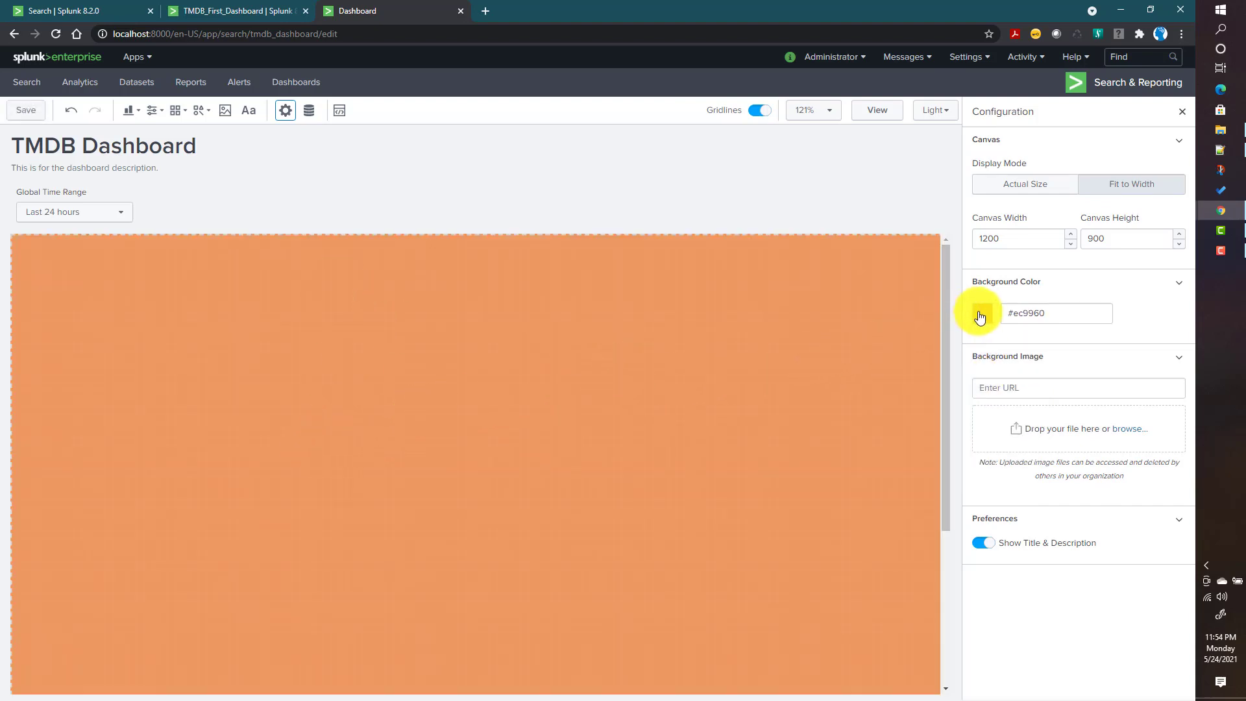
{"action": "left_click", "coordinate": [981, 312]}
{"action": "left_click", "coordinate": [934, 351]}
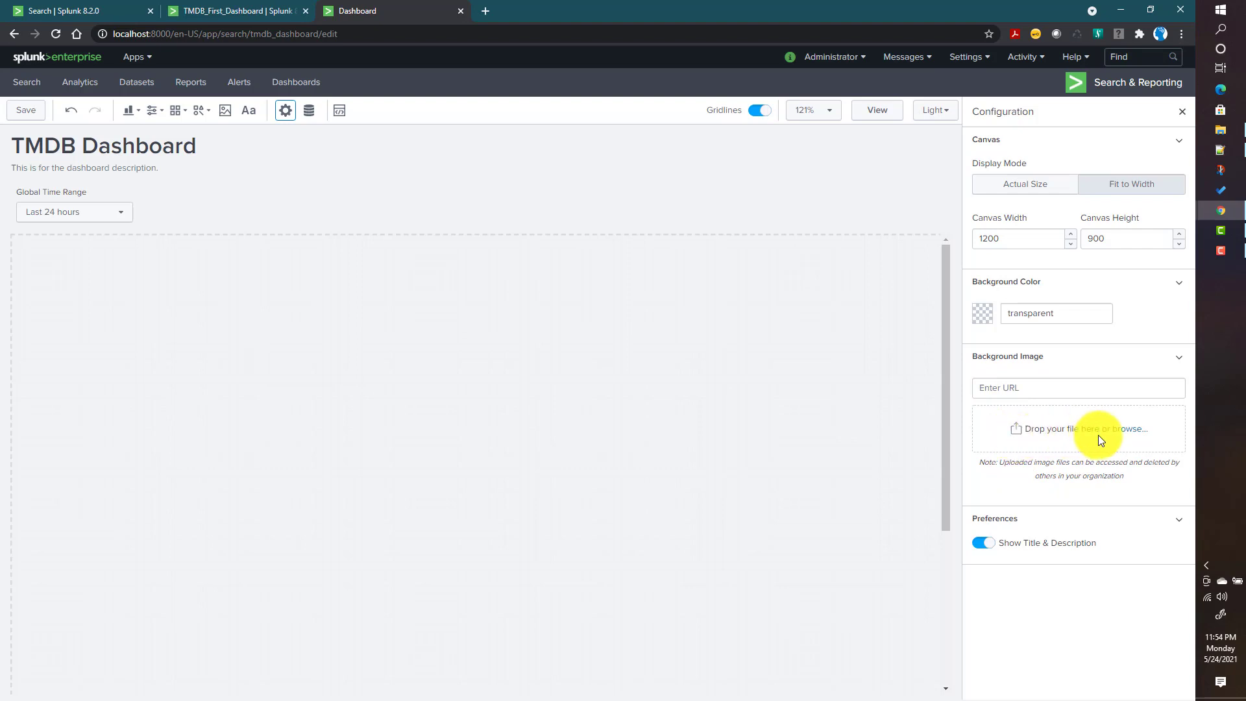
- Upload wood-1759566_1920.jpg from the dashboard_studio_source_analysis folder as the canvas background image
{"action": "left_click", "coordinate": [1130, 430]}
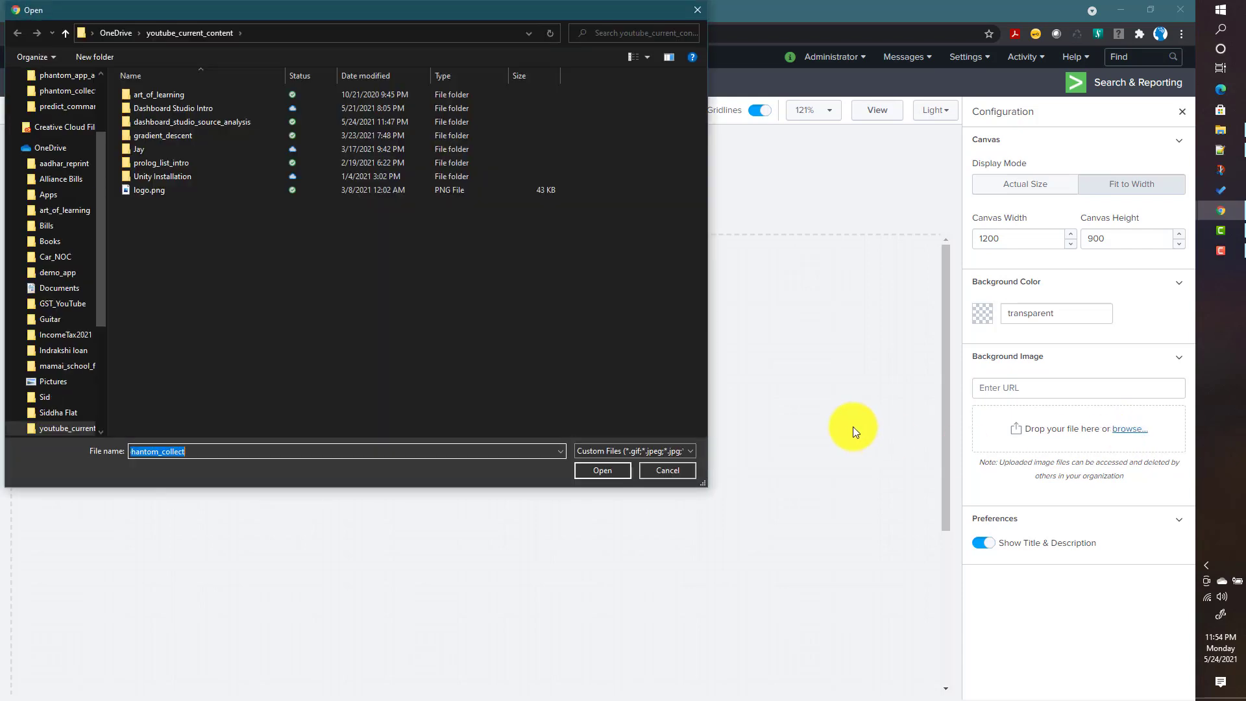
{"action": "left_click", "coordinate": [162, 118]}
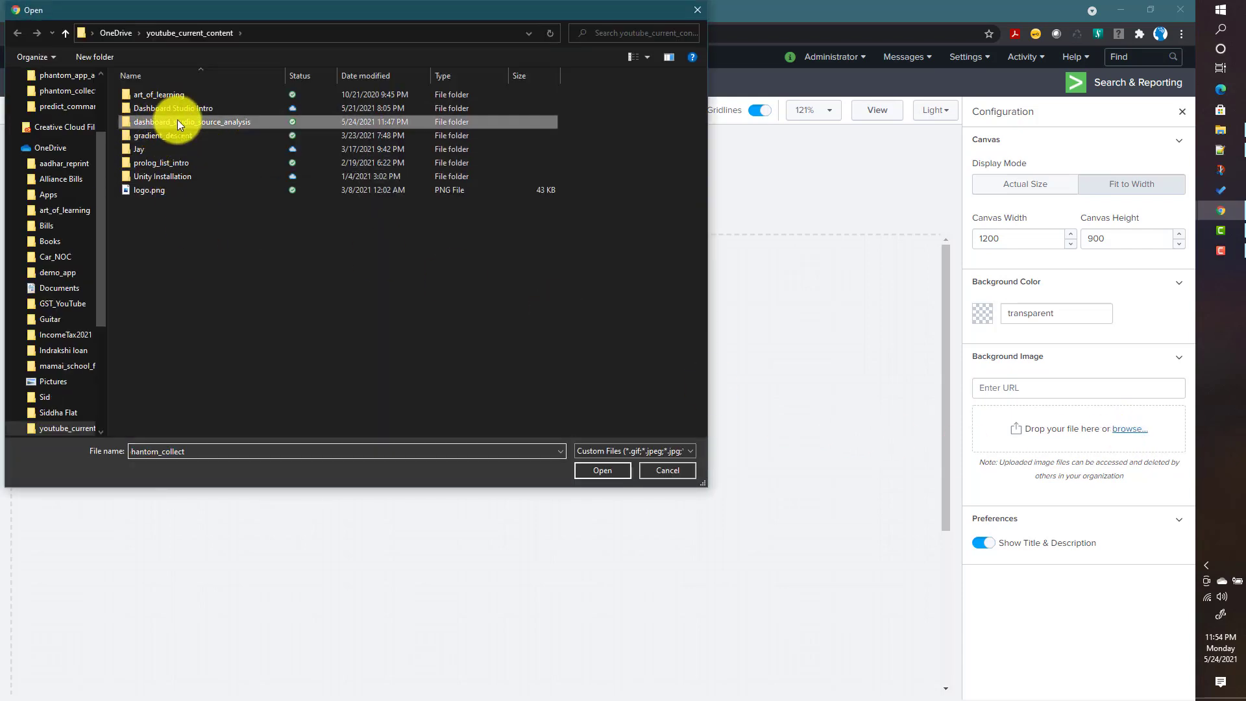
{"action": "double_click", "coordinate": [177, 119]}
{"action": "double_click", "coordinate": [159, 115]}
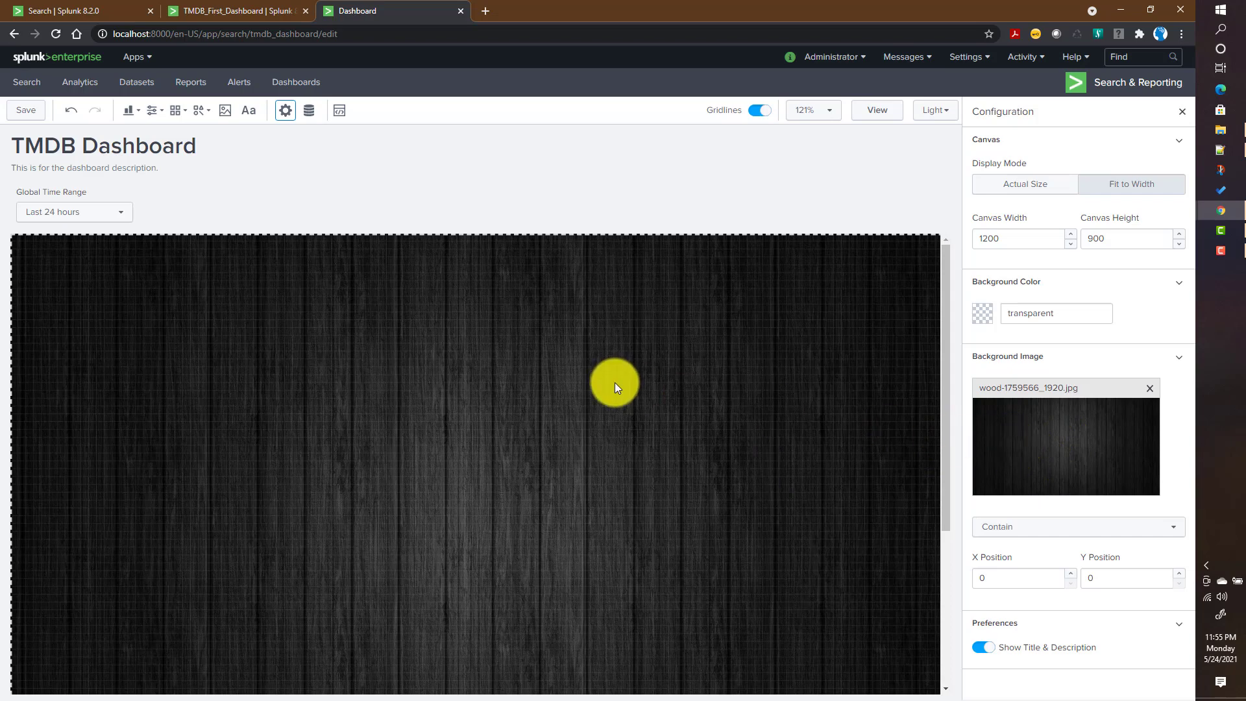
- Review the background image sizing options, try an X position of 10, and reset the X position to 0
{"action": "left_click", "coordinate": [1041, 533]}
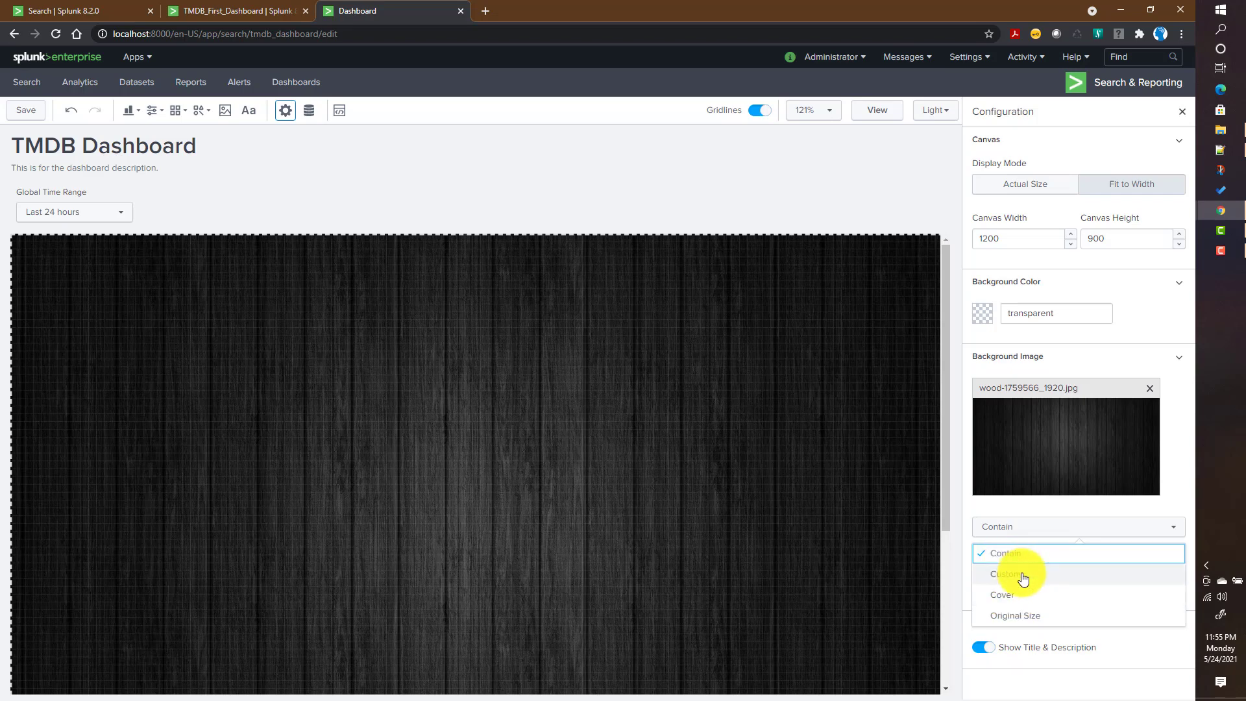
{"action": "left_click", "coordinate": [649, 475]}
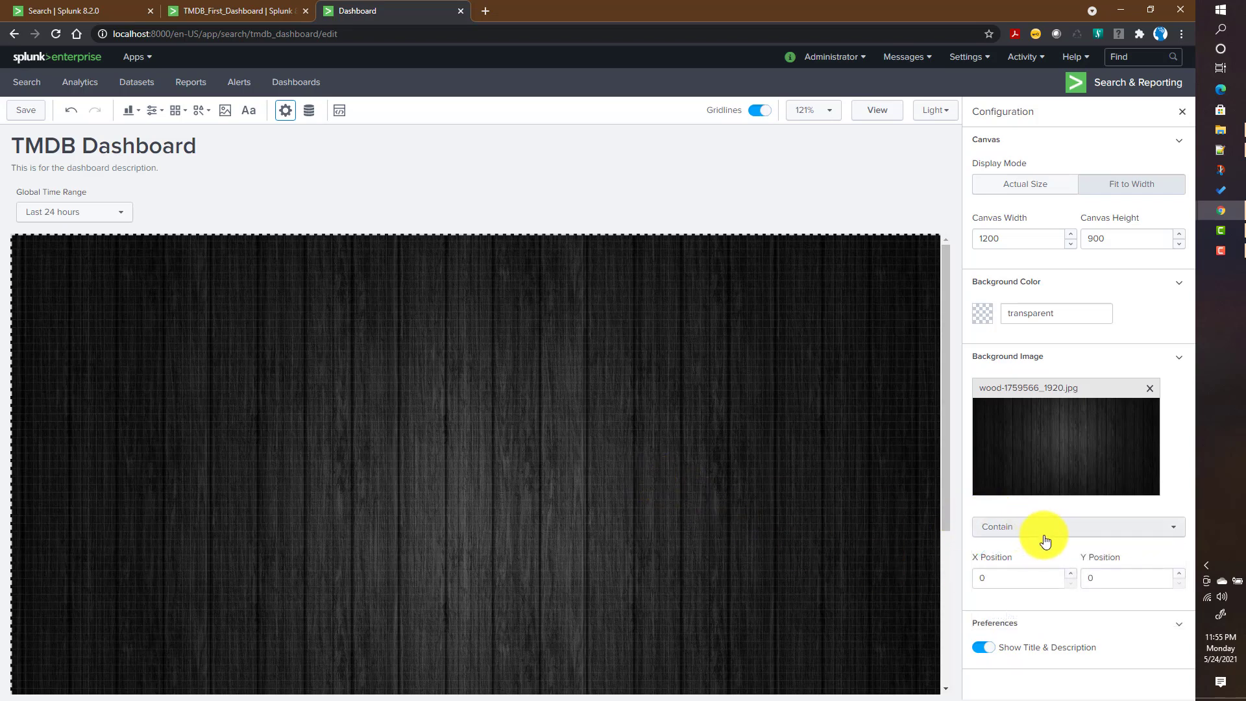
{"action": "left_click", "coordinate": [1000, 574]}
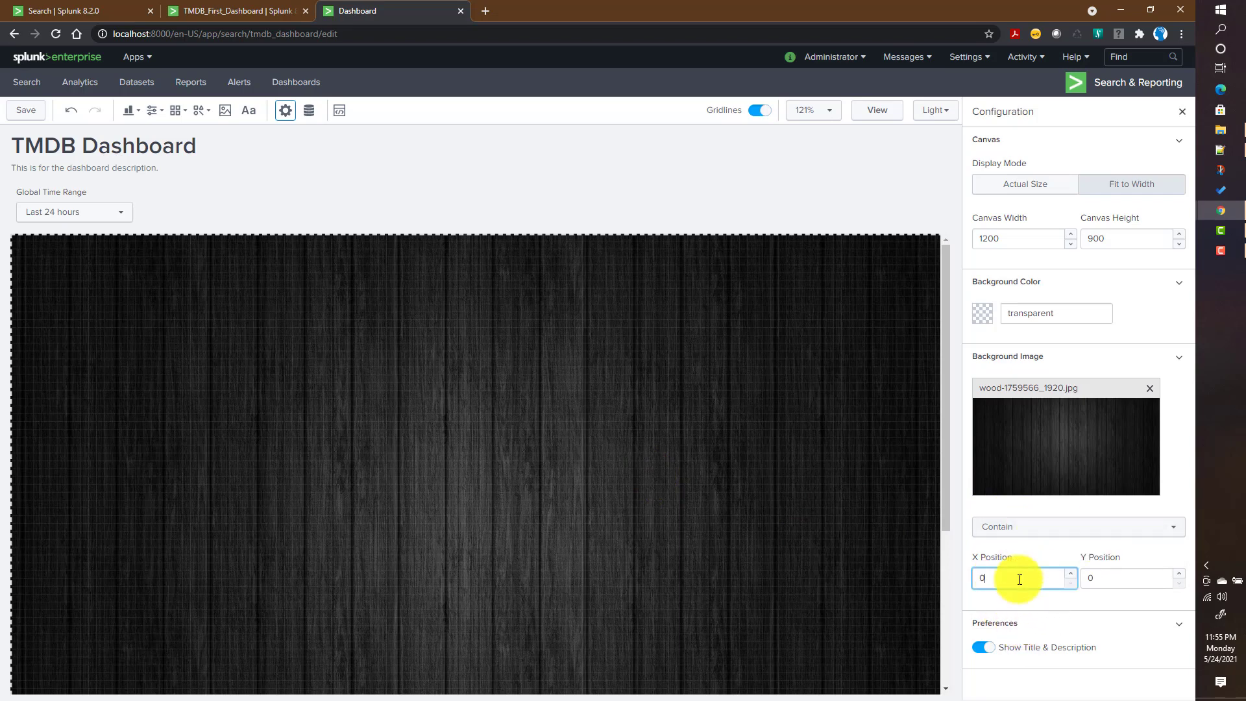
{"action": "left_click", "coordinate": [1127, 584]}
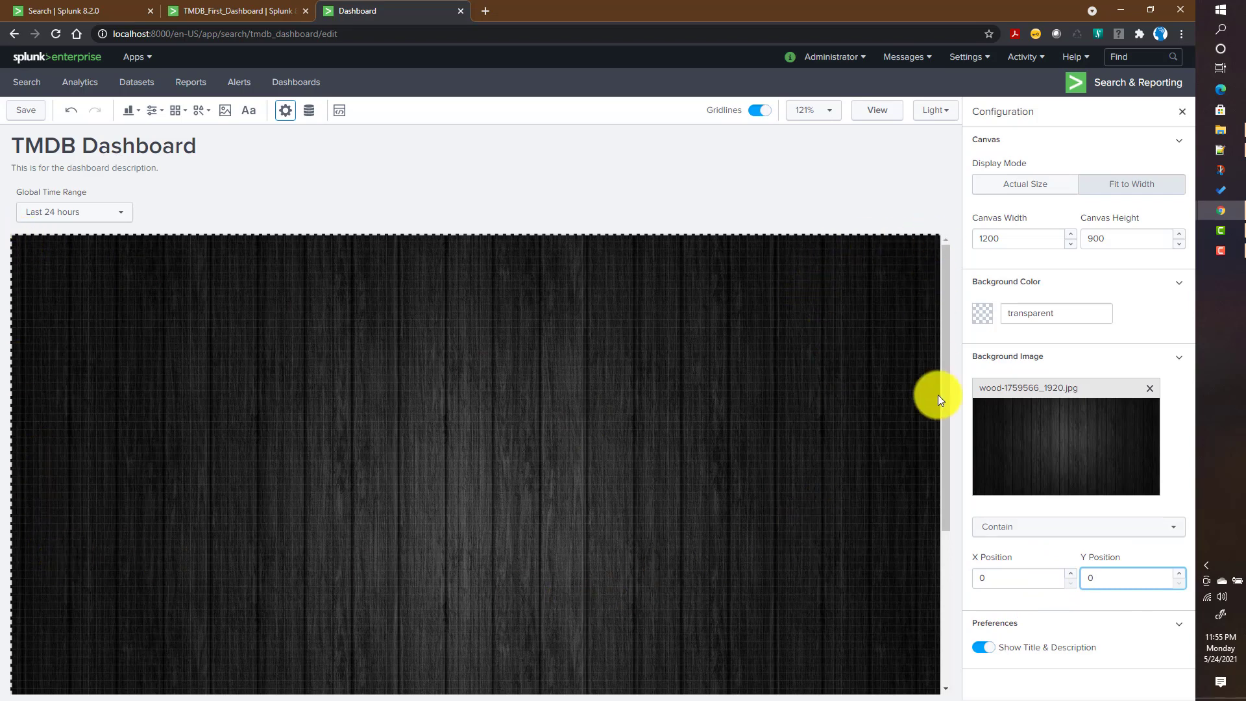
{"action": "left_click_drag", "start_coordinate": [1015, 576], "coordinate": [968, 572]}
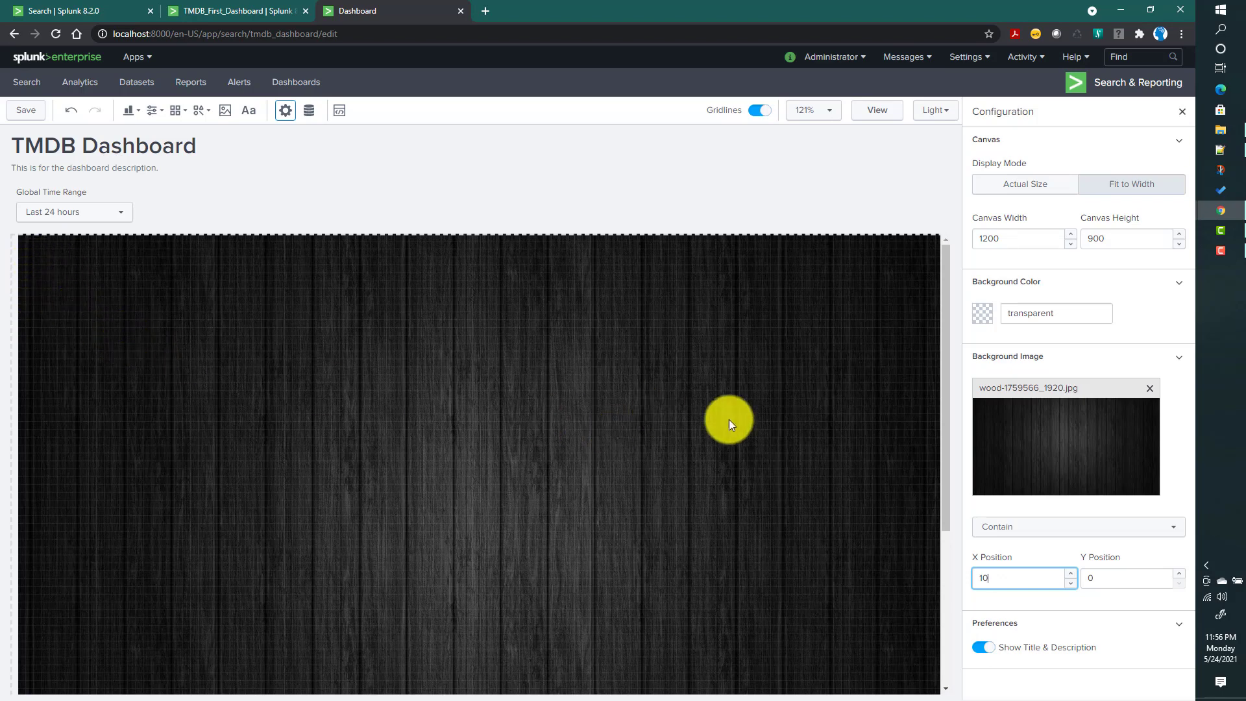
{"action": "left_click", "coordinate": [982, 573]}
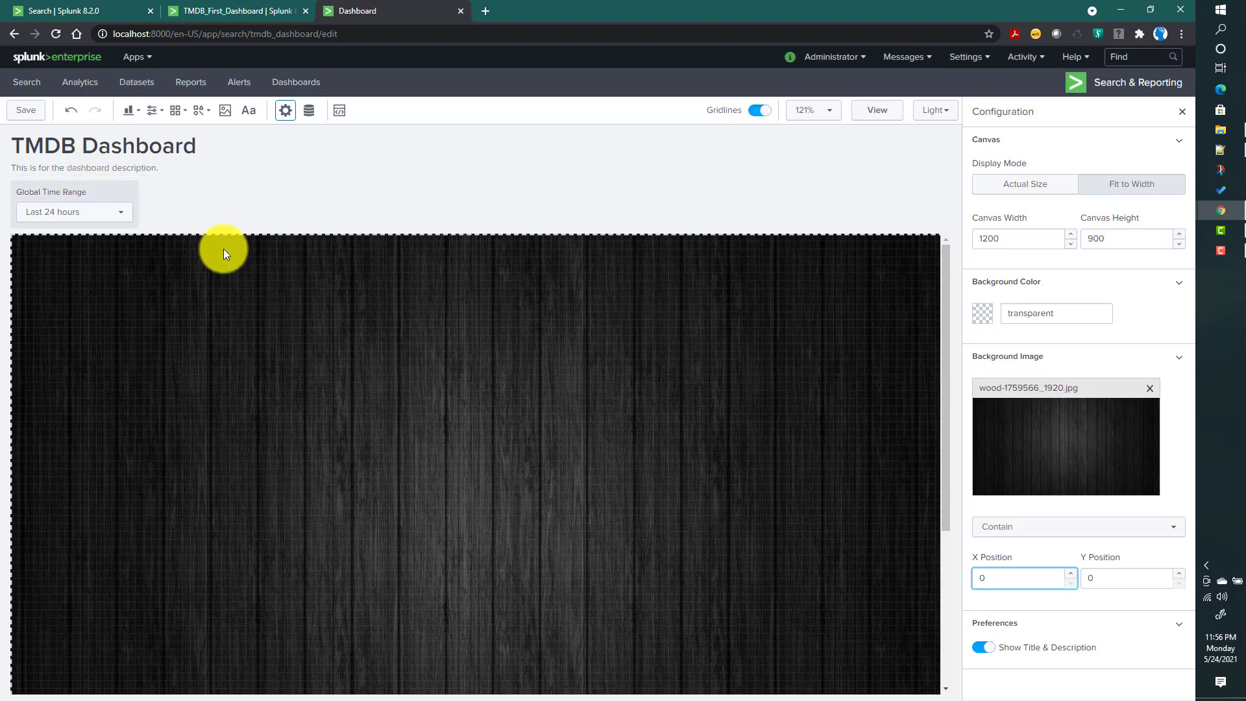
- Hide the dashboard title and description, show them again, and save the dashboard
{"action": "left_click", "coordinate": [983, 648]}
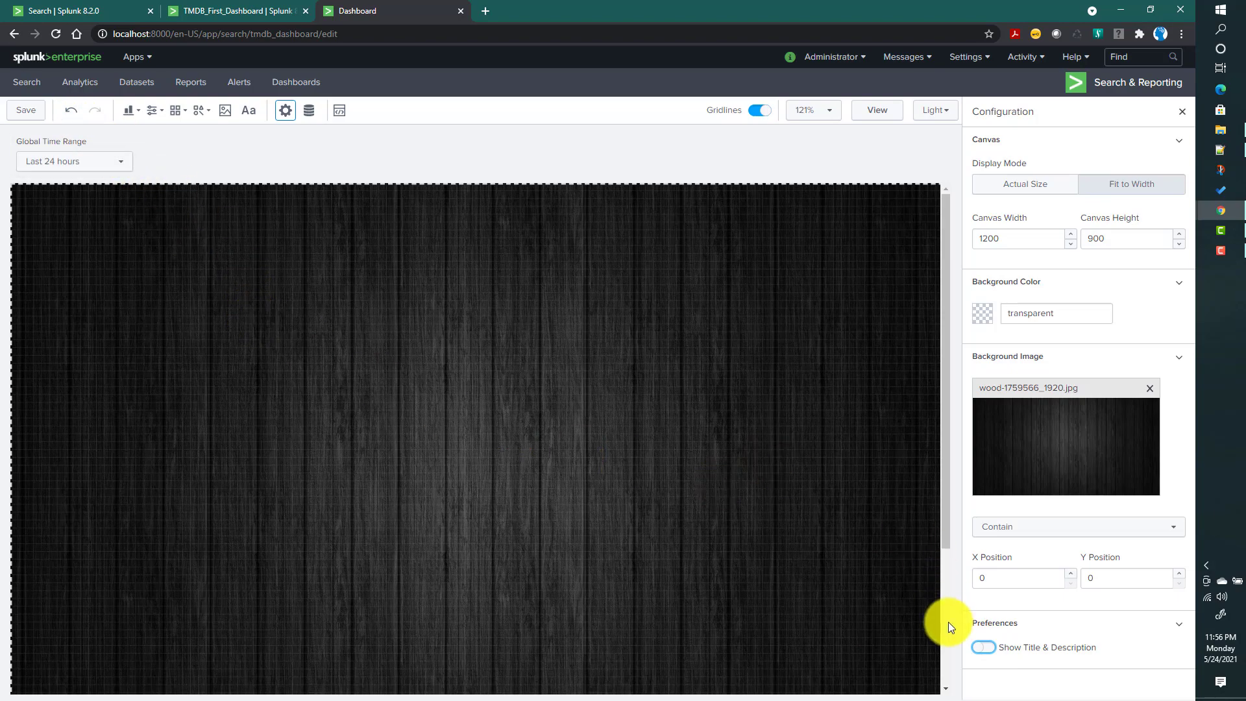
{"action": "left_click", "coordinate": [983, 647]}
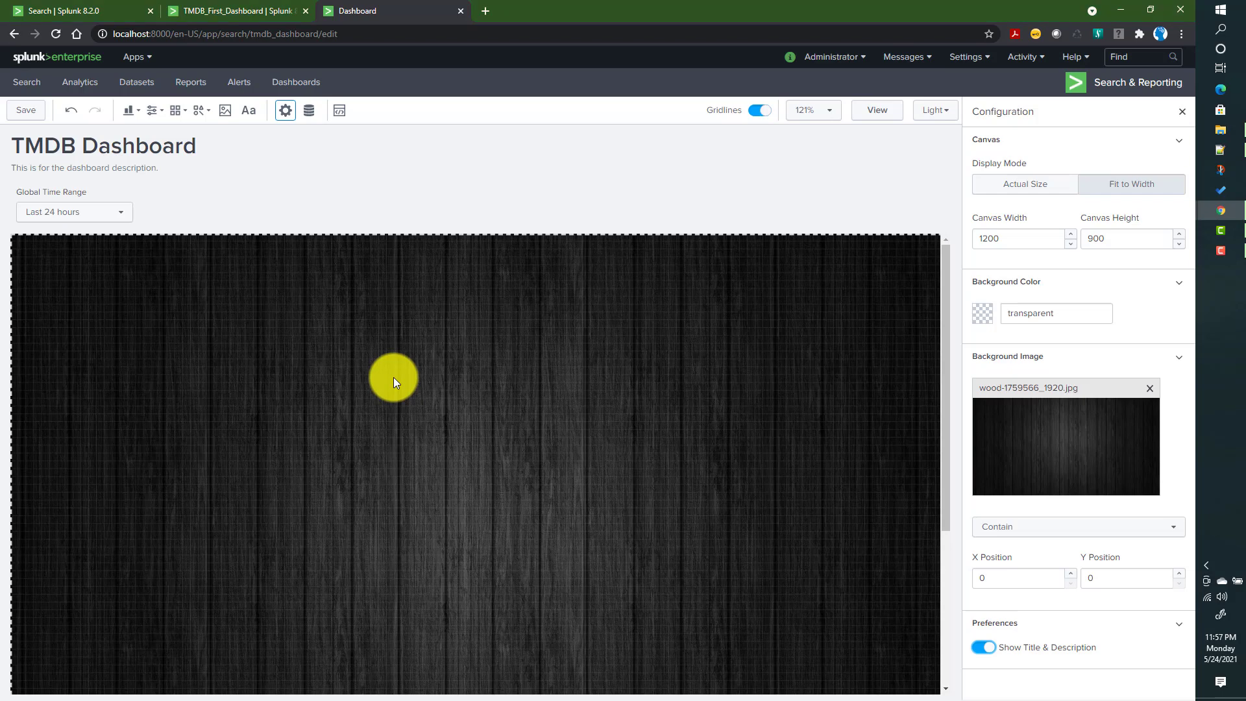
{"action": "left_click", "coordinate": [27, 112]}
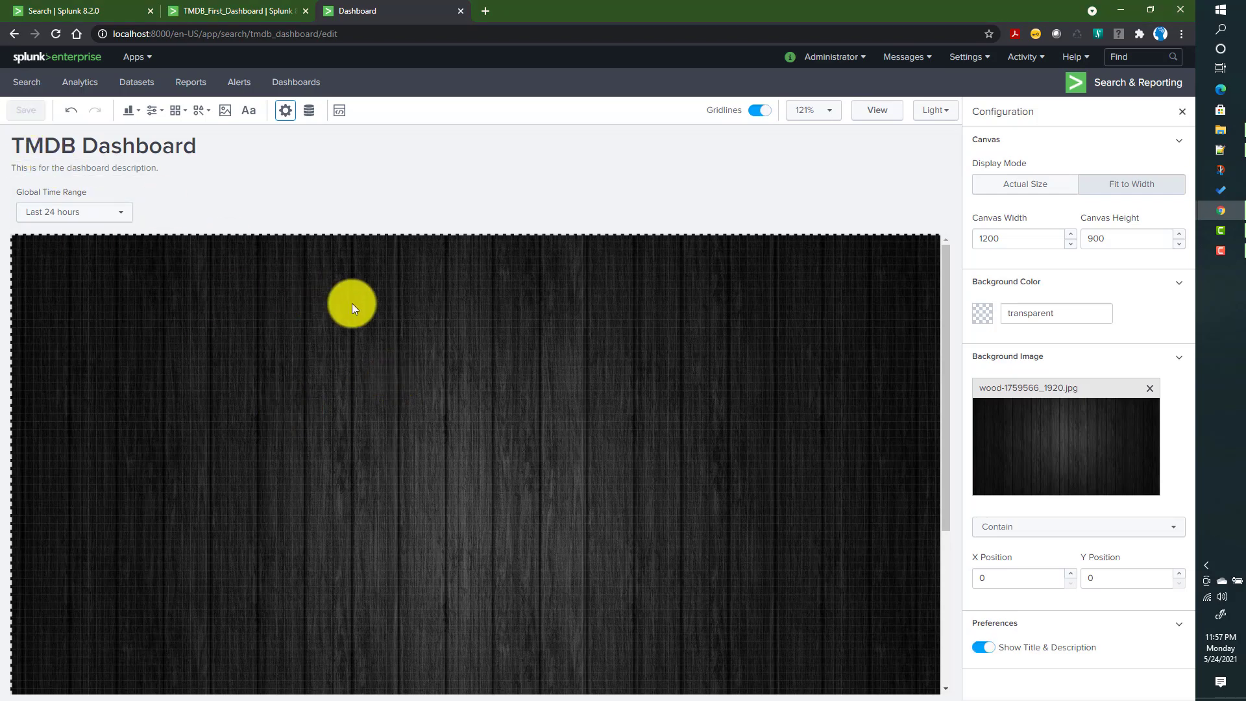
- Open the dashboard's source code and examine its visualizations, dataSources, defaults, inputs and layout sections
{"action": "left_click", "coordinate": [340, 113]}
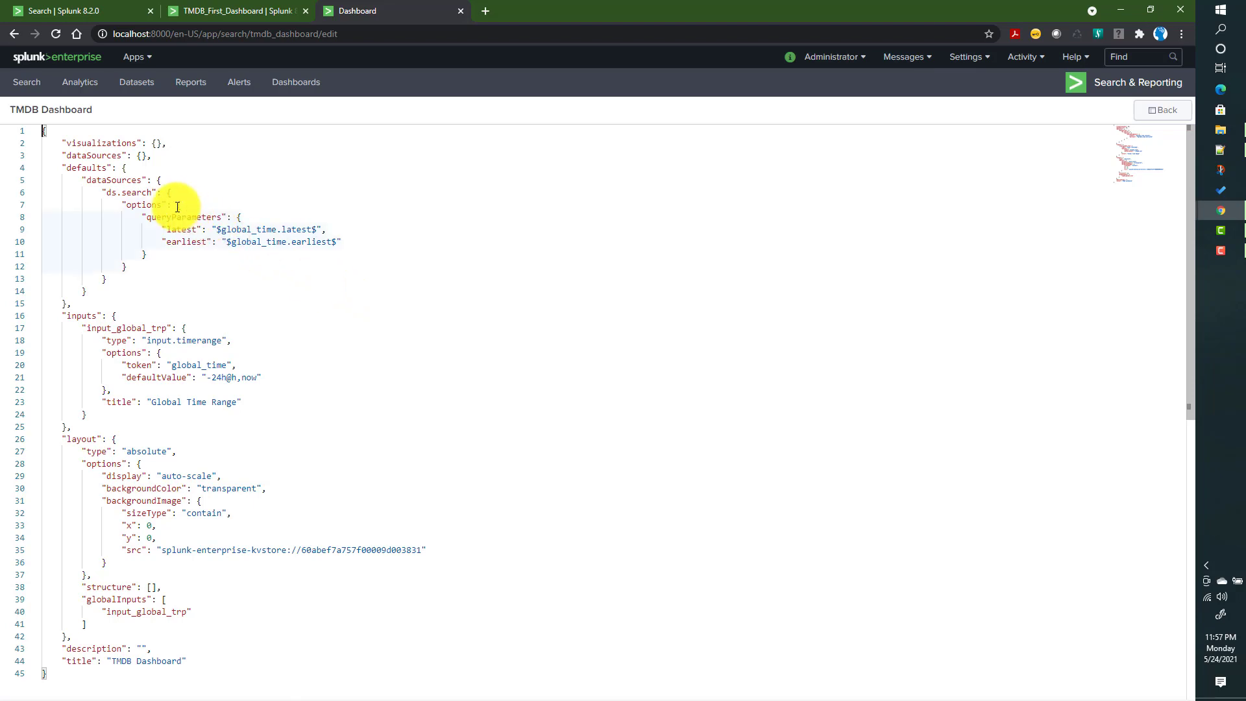
{"action": "double_click", "coordinate": [105, 144]}
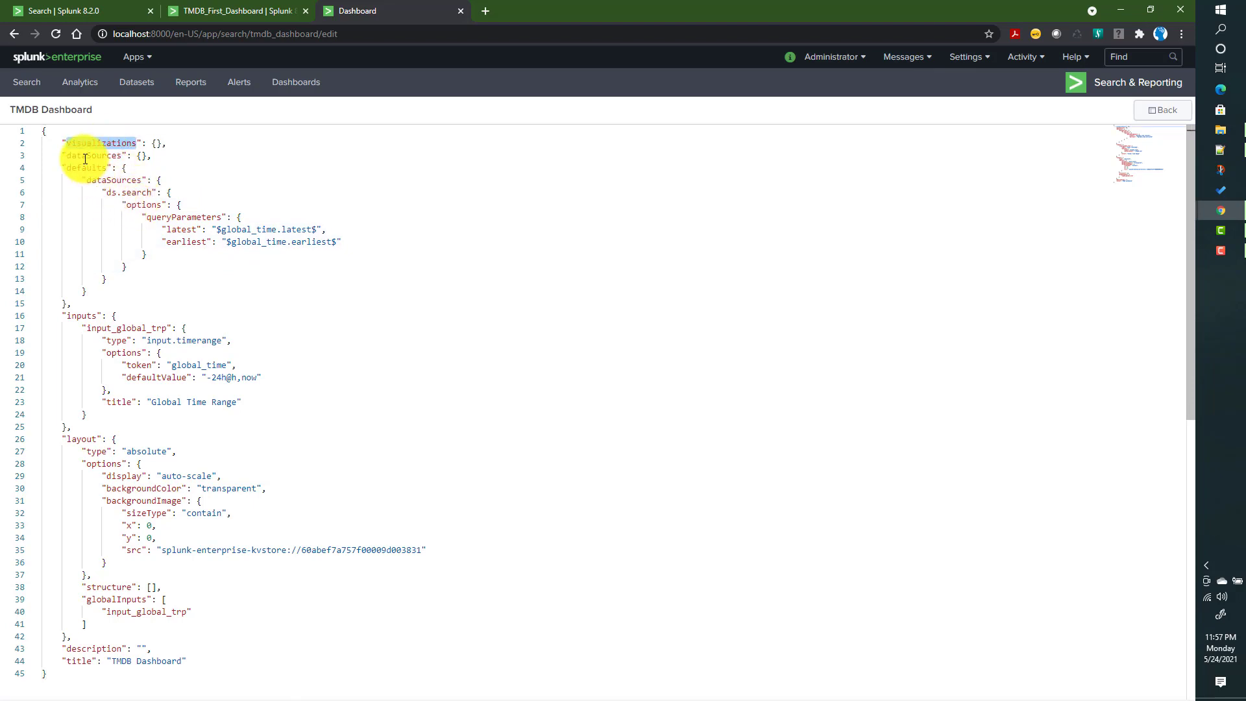
{"action": "double_click", "coordinate": [85, 160]}
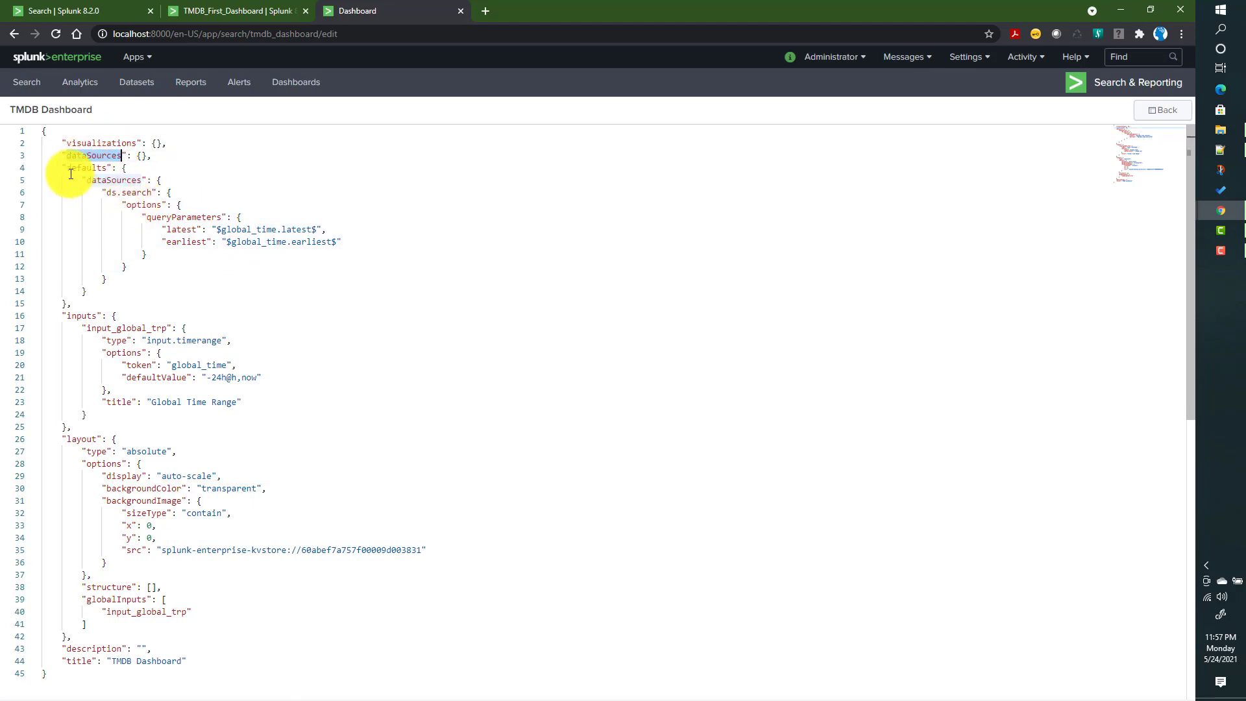
{"action": "double_click", "coordinate": [79, 168]}
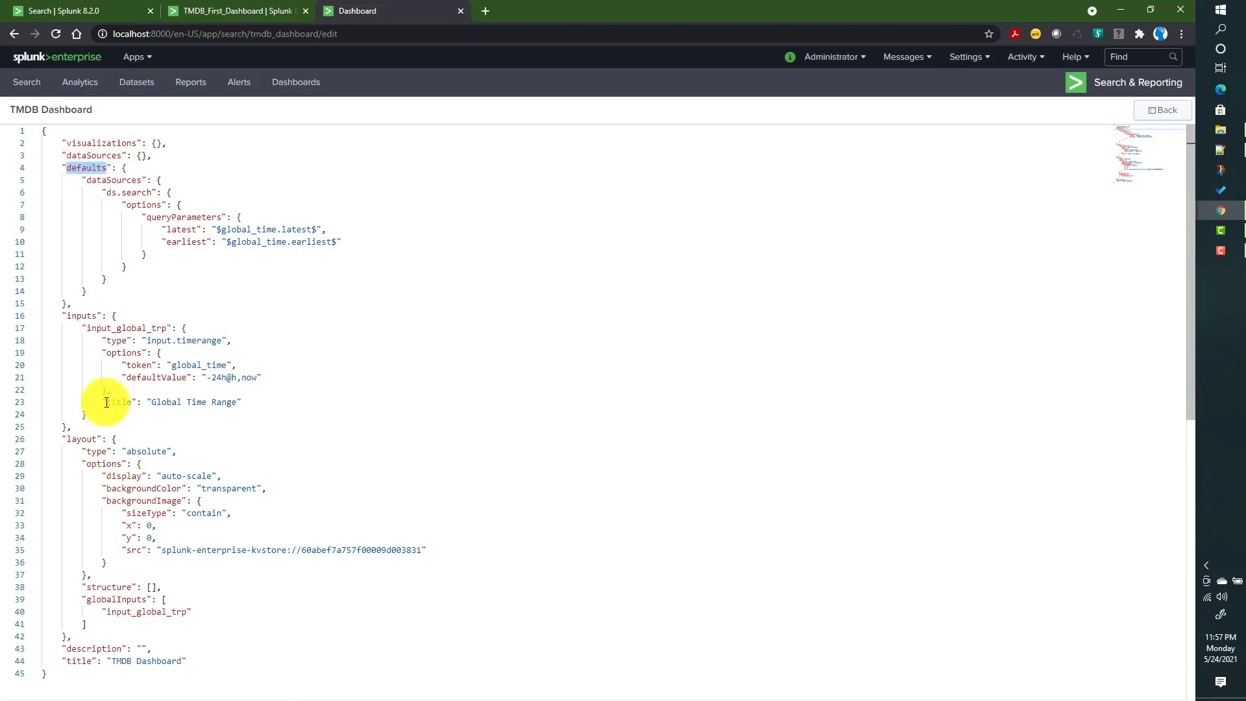
{"action": "double_click", "coordinate": [79, 317]}
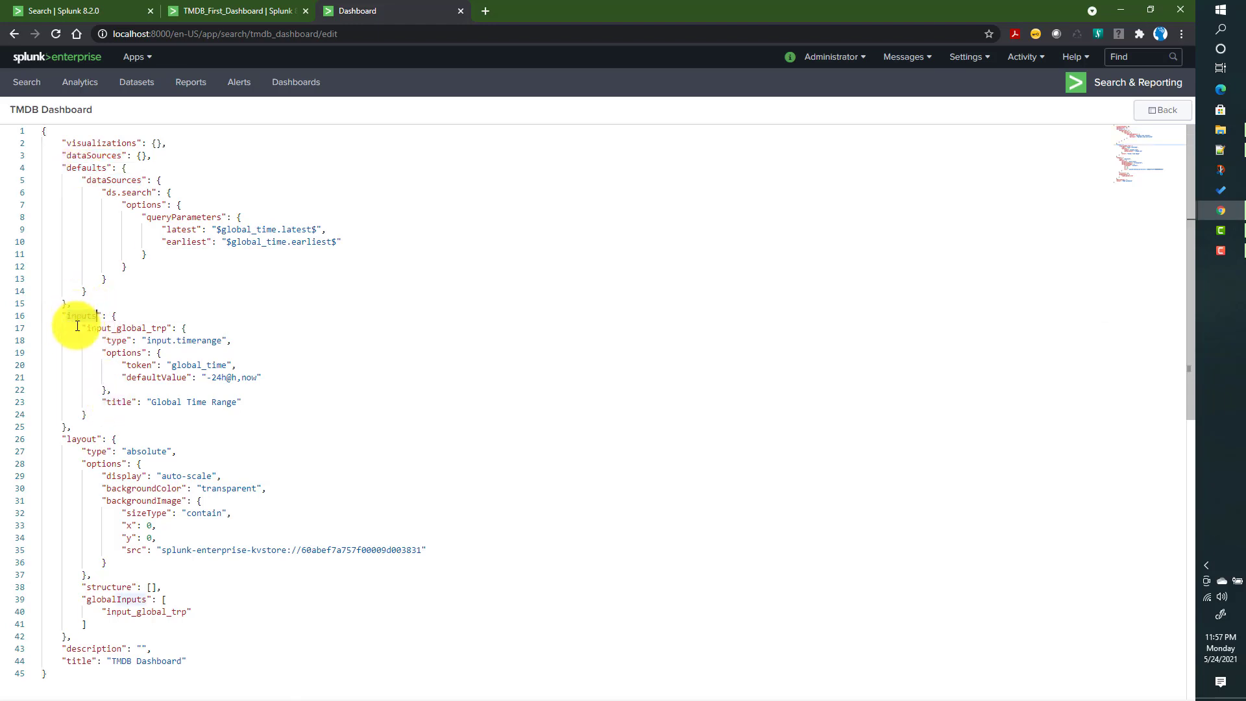
{"action": "double_click", "coordinate": [81, 438]}
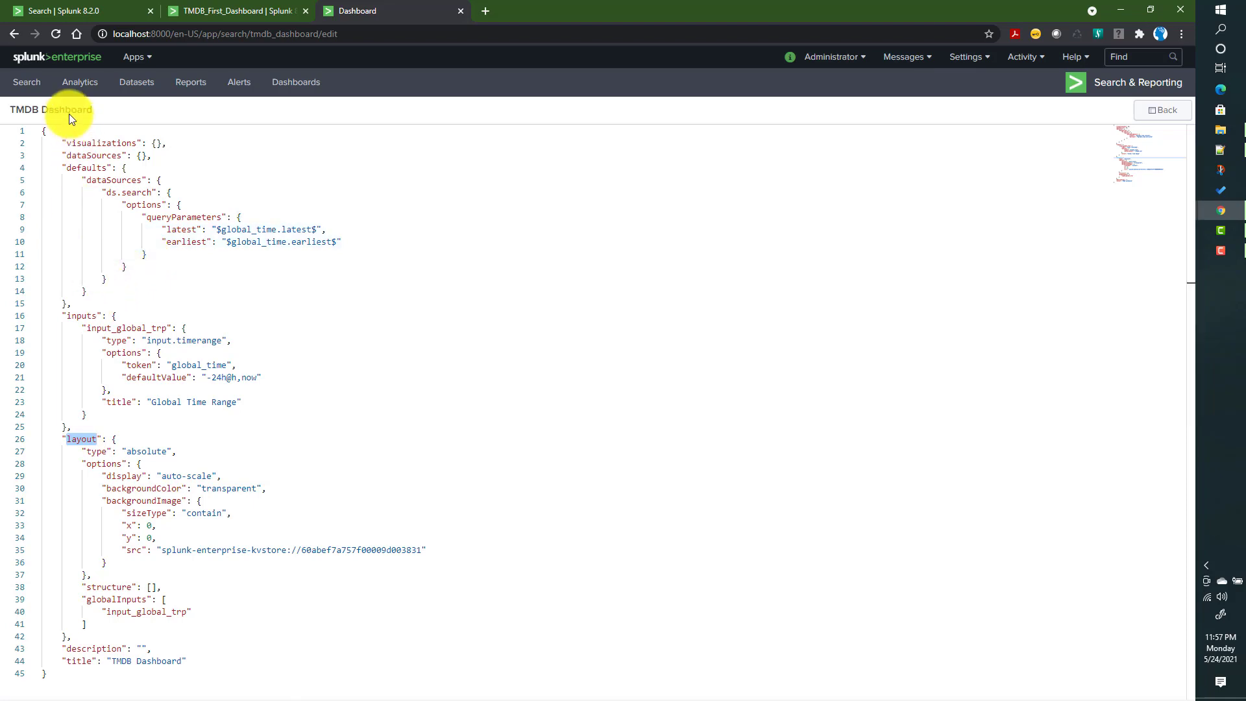
- Examine the source's visualizations and dataSources sections and the global_time tokens in the default search queryParameters
{"action": "double_click", "coordinate": [102, 144]}
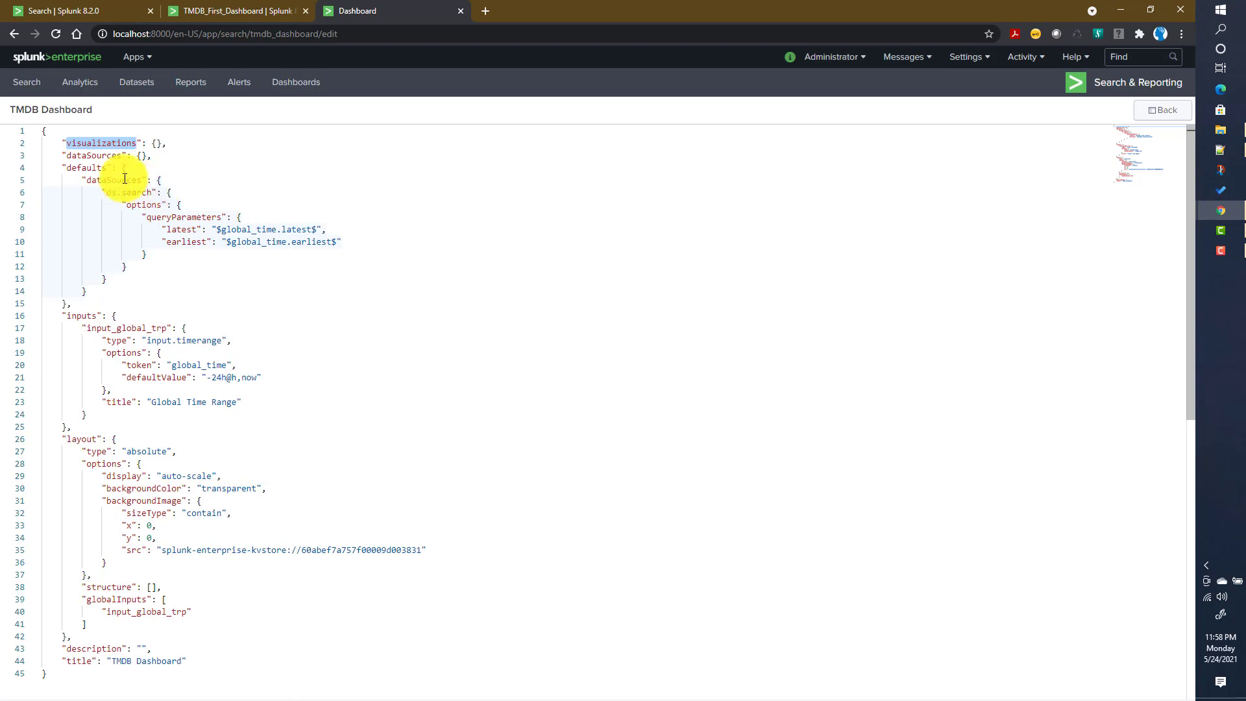
{"action": "double_click", "coordinate": [91, 155]}
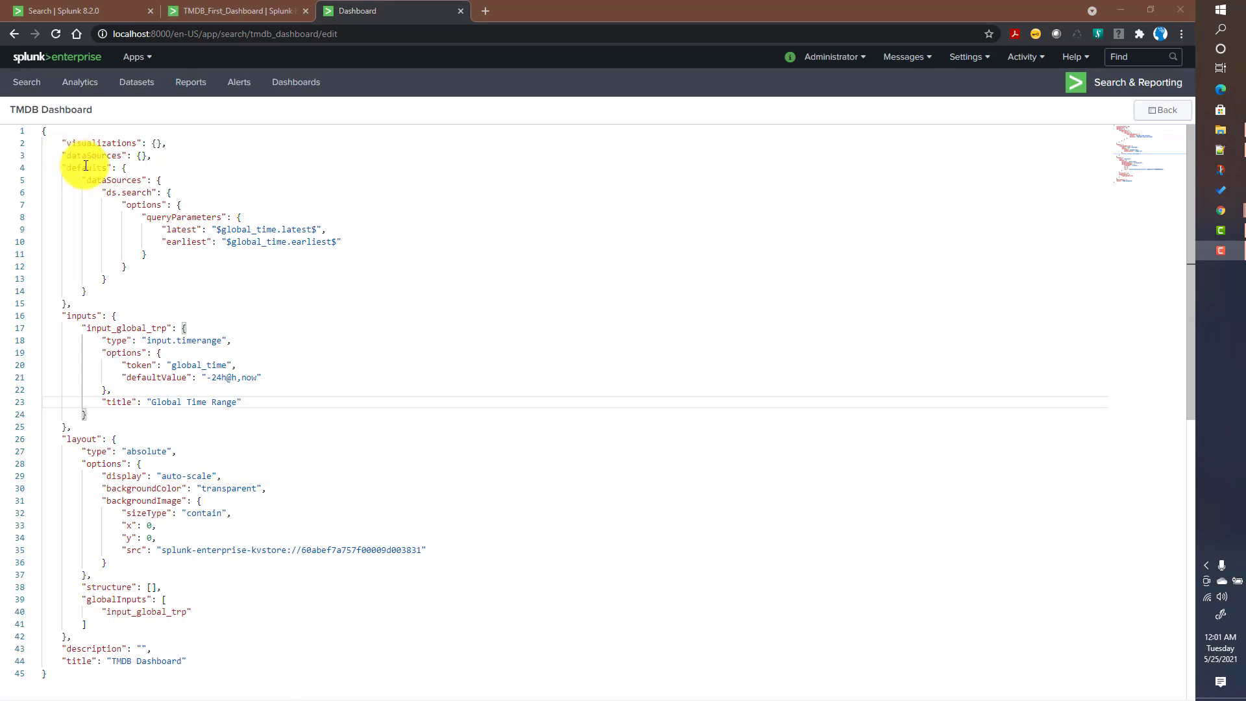
{"action": "double_click", "coordinate": [84, 167]}
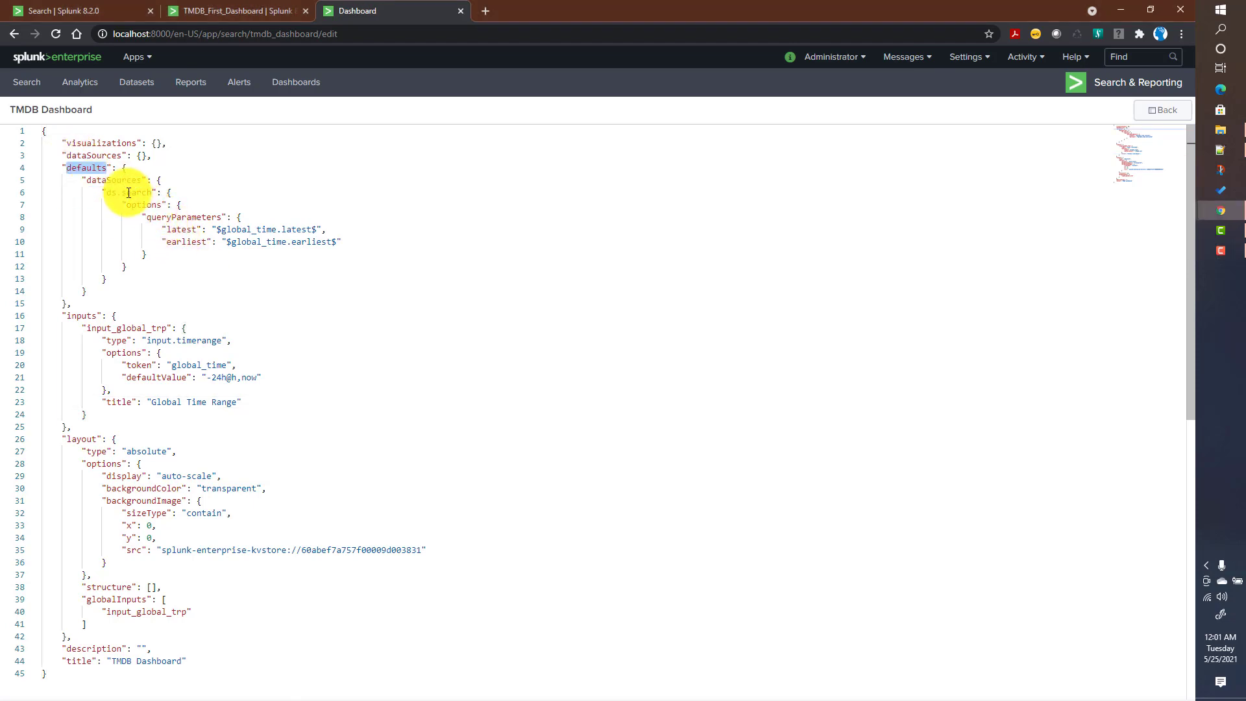
{"action": "double_click", "coordinate": [185, 217]}
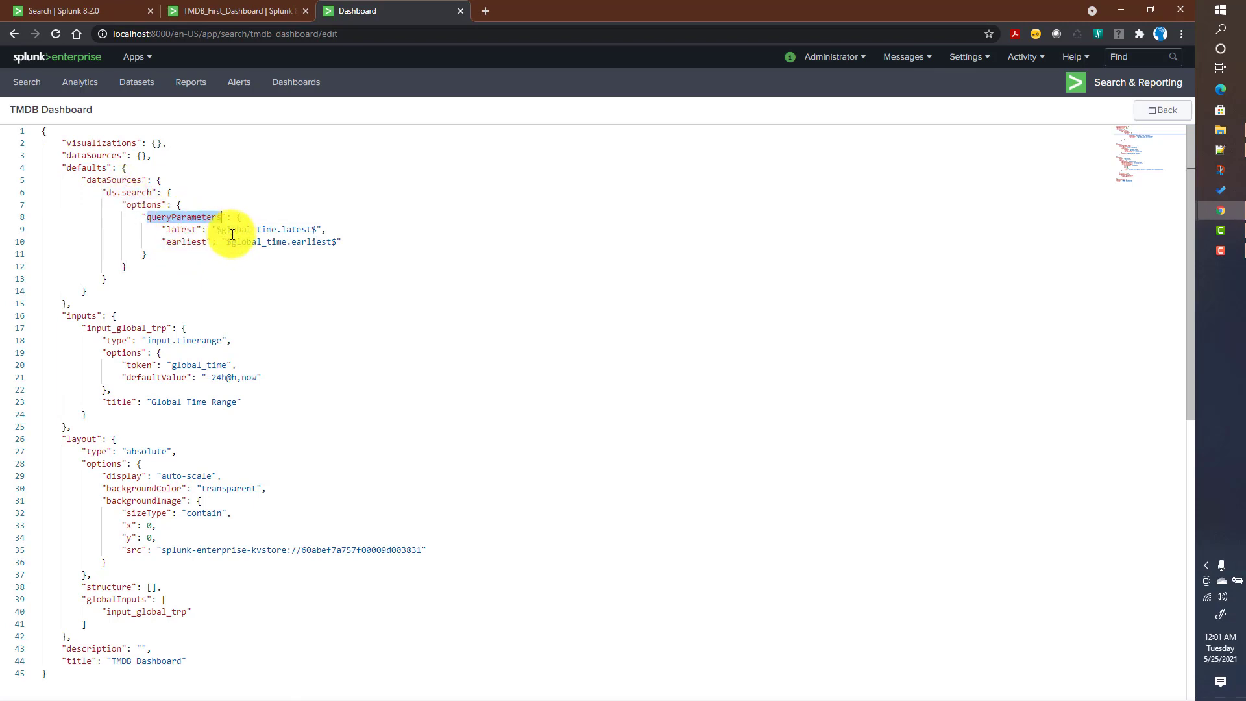
{"action": "left_click_drag", "start_coordinate": [217, 229], "coordinate": [298, 225]}
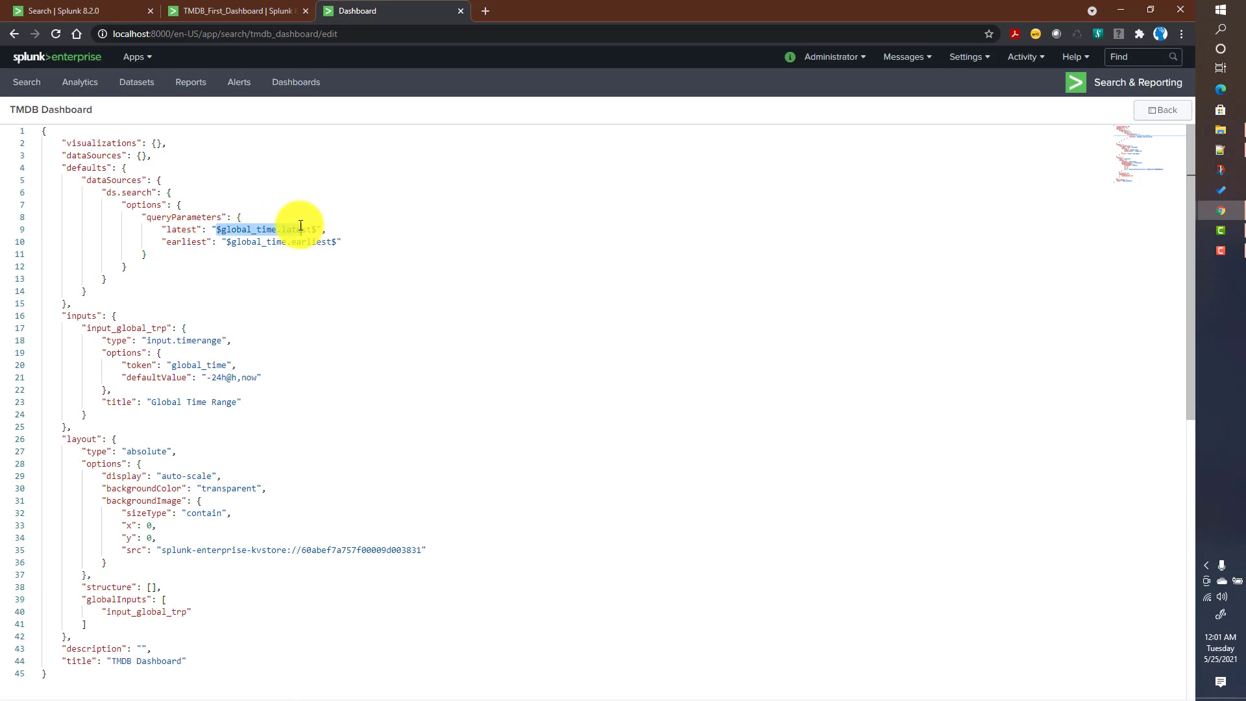
{"action": "left_click", "coordinate": [251, 243]}
{"action": "double_click", "coordinate": [299, 242]}
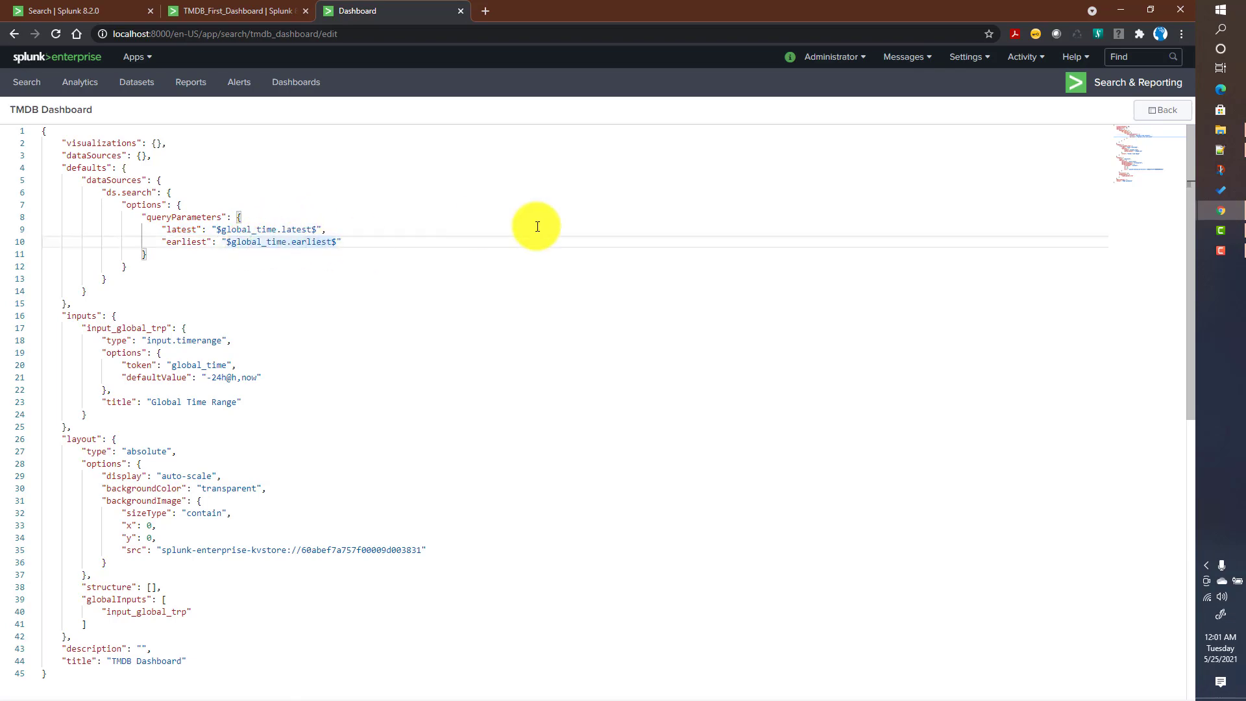
- Check the Global Time Range input on the canvas, and examine the inputs and layout backgroundImage definitions in the source code
{"action": "left_click", "coordinate": [1154, 120]}
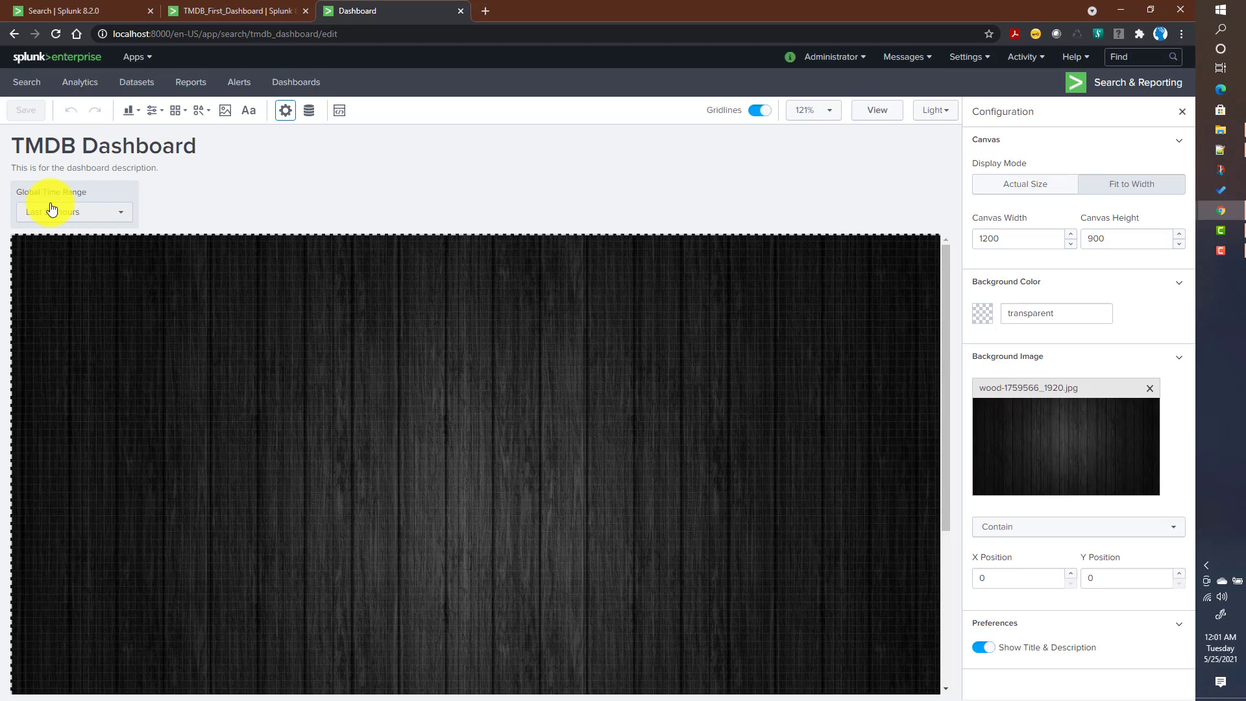
{"action": "left_click", "coordinate": [339, 110]}
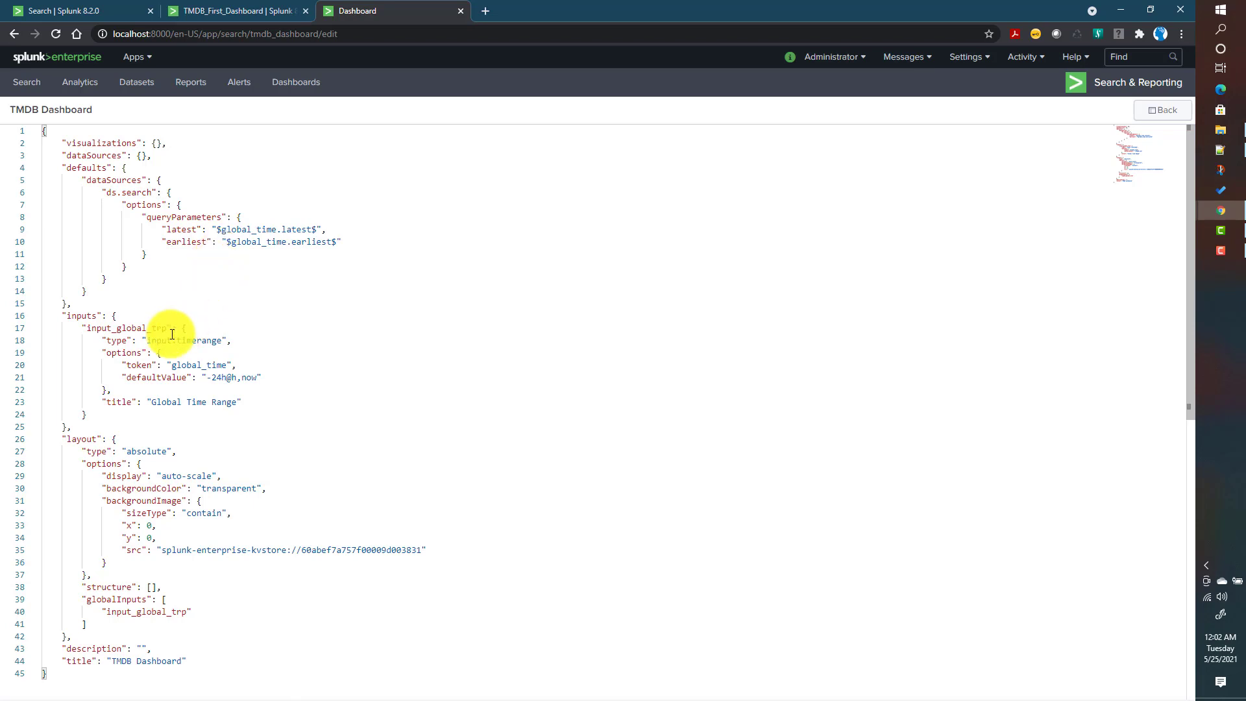
{"action": "double_click", "coordinate": [75, 318]}
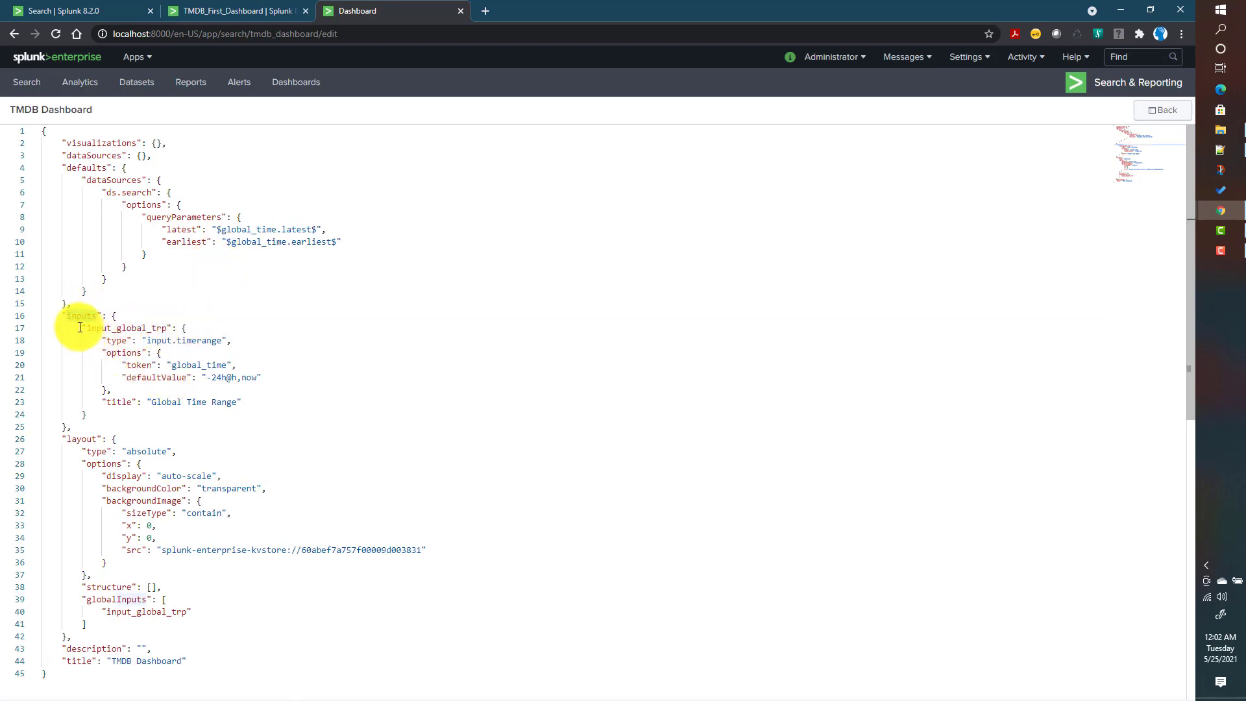
{"action": "left_click_drag", "start_coordinate": [80, 328], "coordinate": [249, 400]}
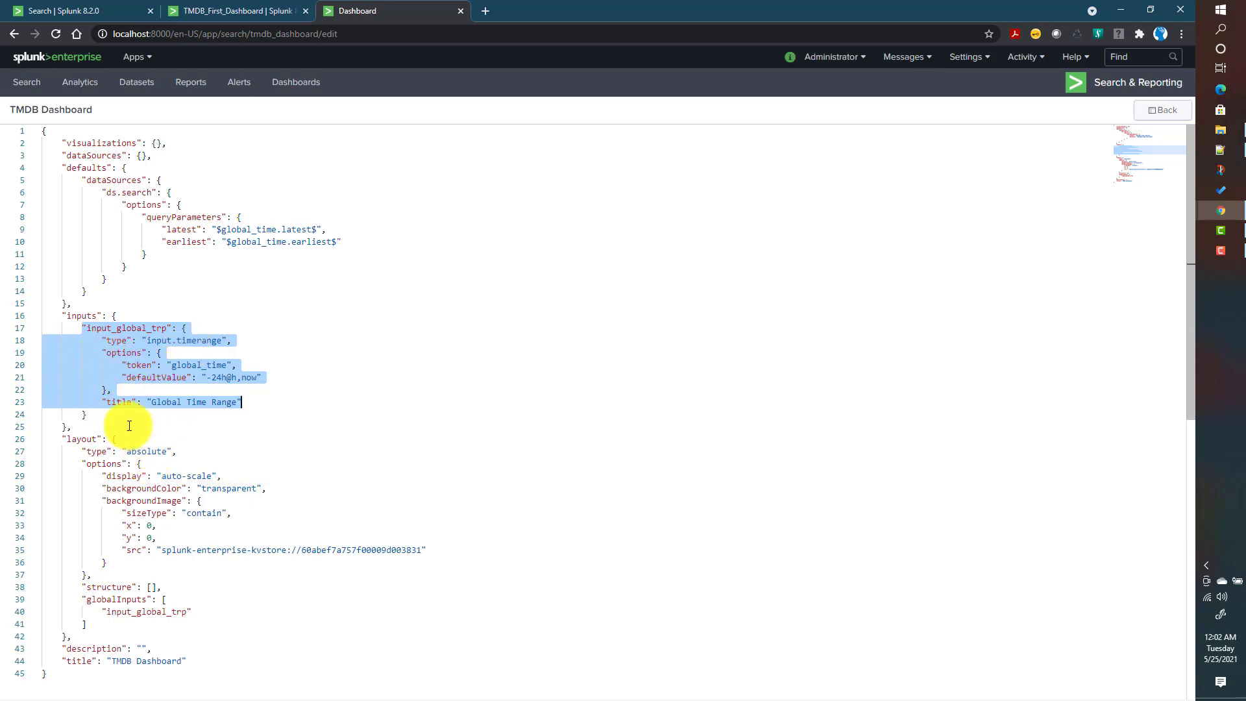
{"action": "double_click", "coordinate": [76, 440]}
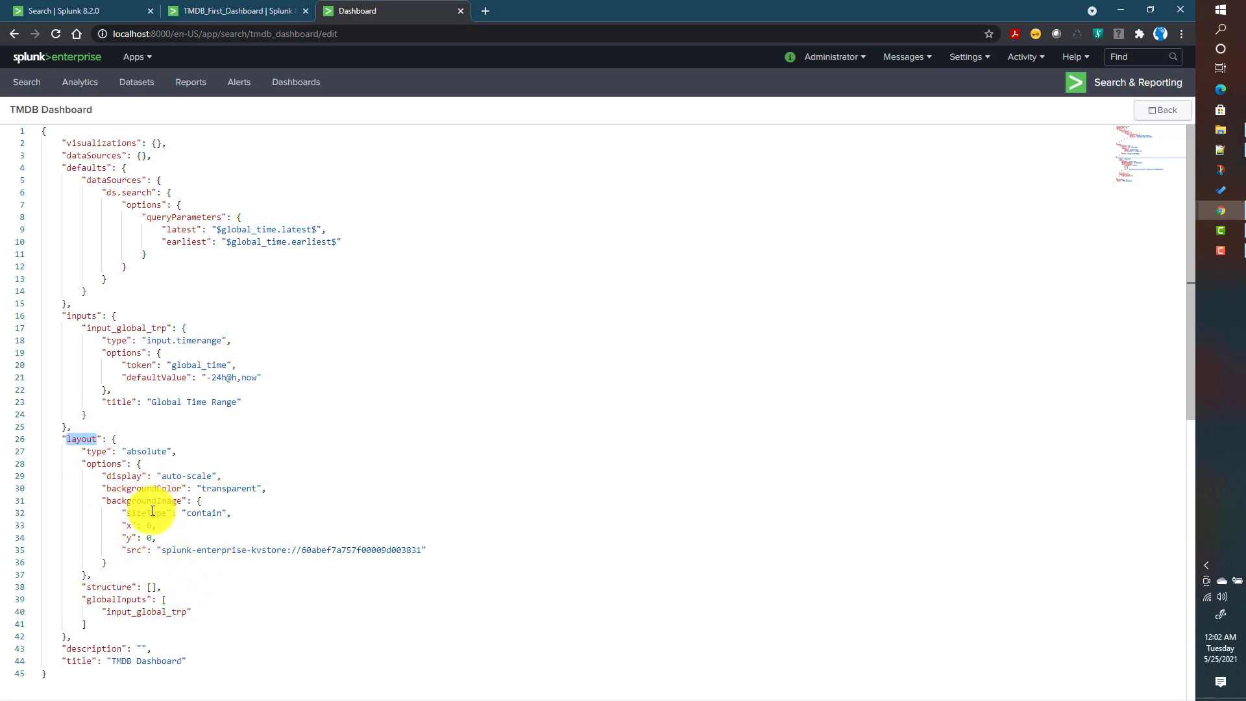
{"action": "left_click_drag", "start_coordinate": [102, 500], "coordinate": [432, 546]}
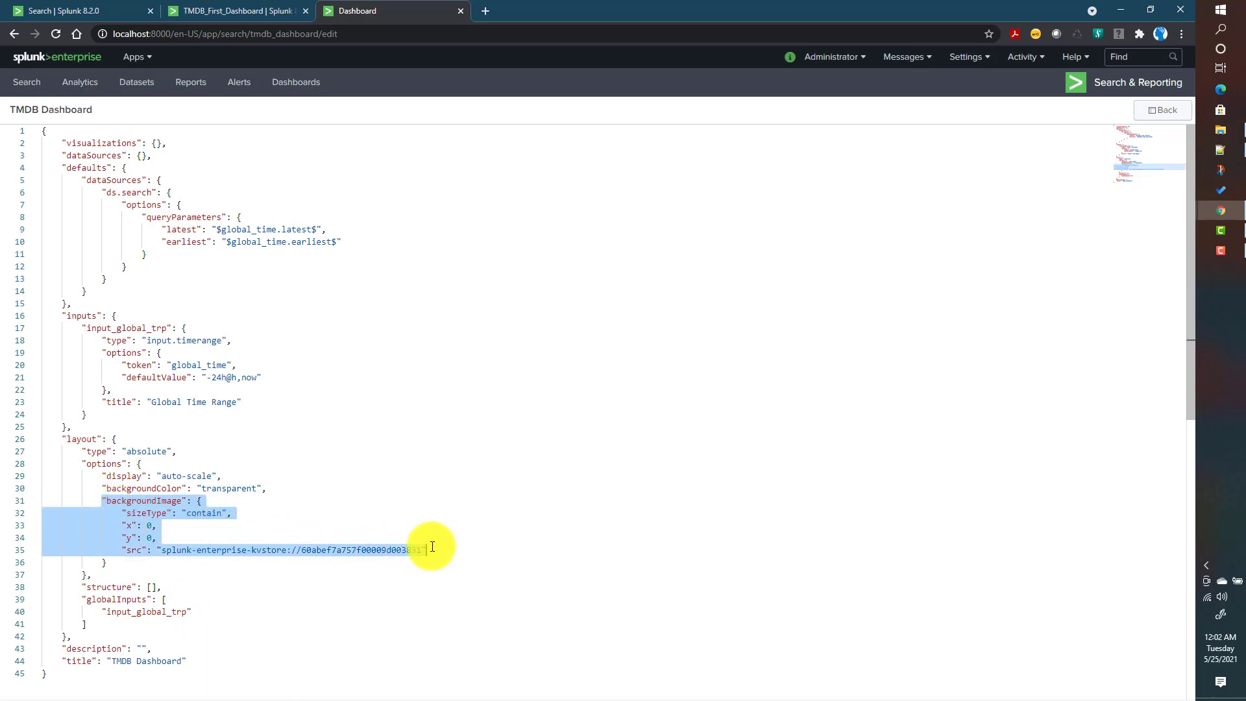
- Examine the background image src, visualizations, dataSources and input_global_trp entries in the source code, and return to the visual editor
{"action": "left_click", "coordinate": [163, 549]}
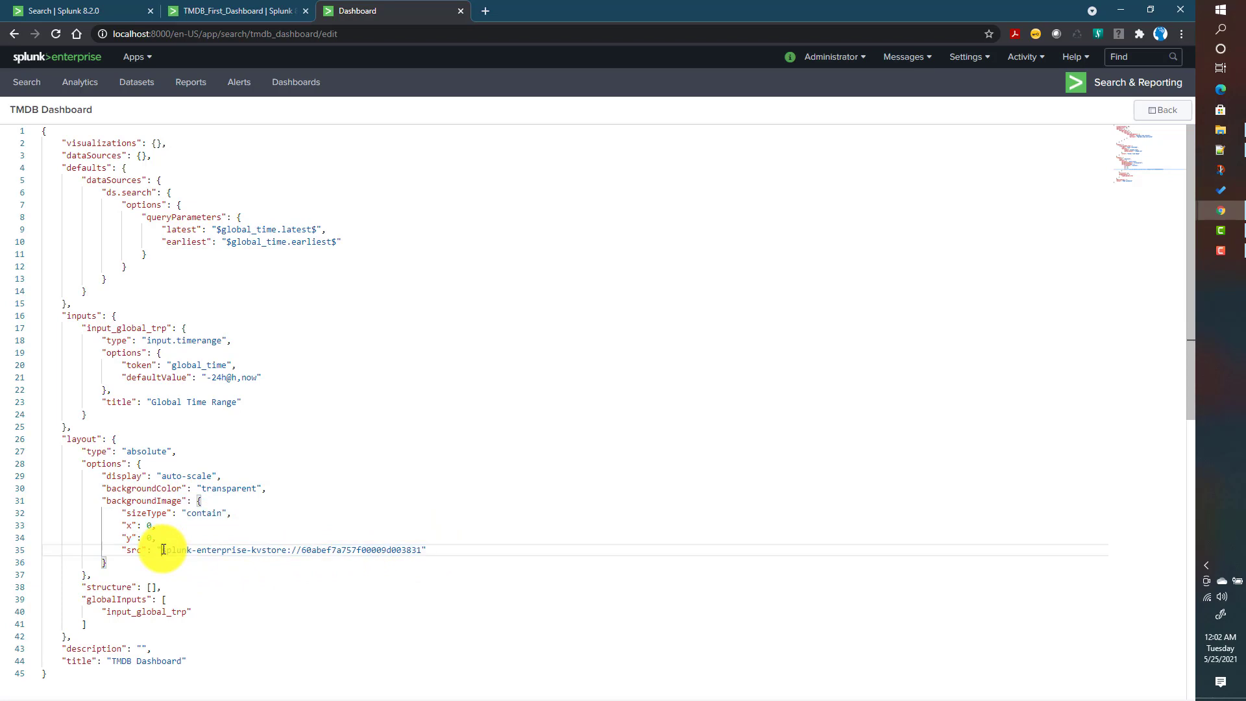
{"action": "left_click", "coordinate": [287, 547]}
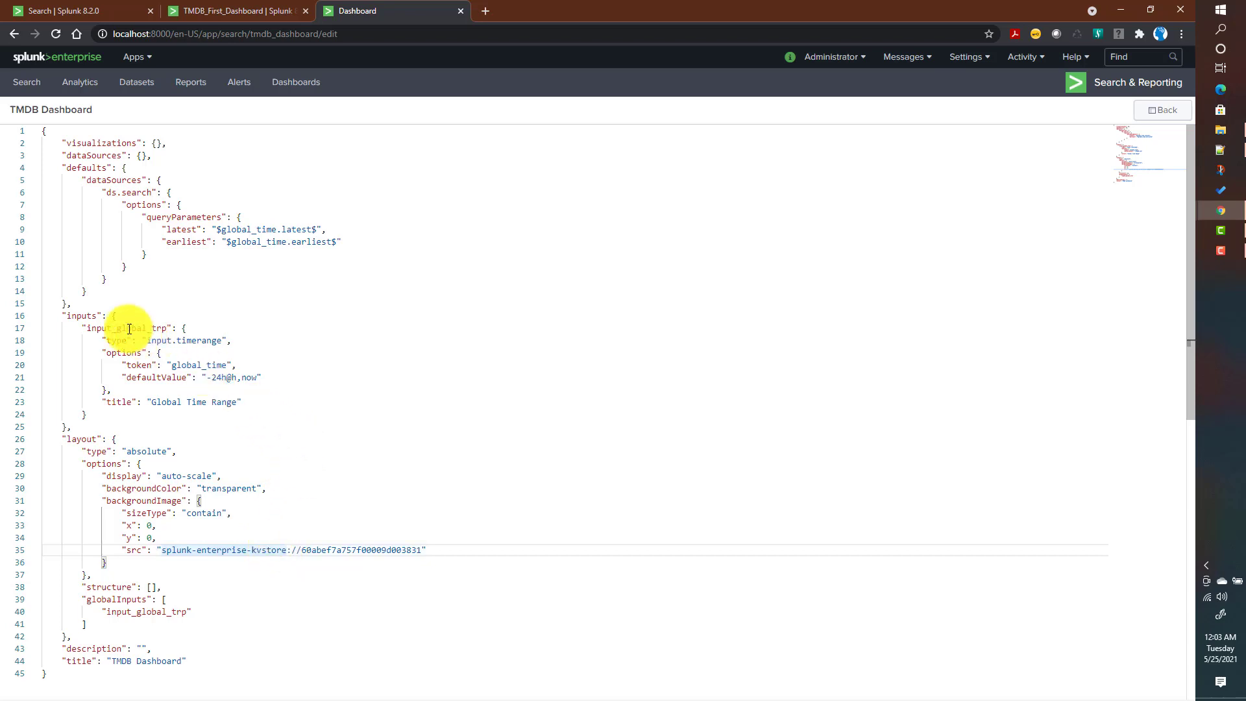
{"action": "double_click", "coordinate": [89, 143]}
{"action": "double_click", "coordinate": [90, 155]}
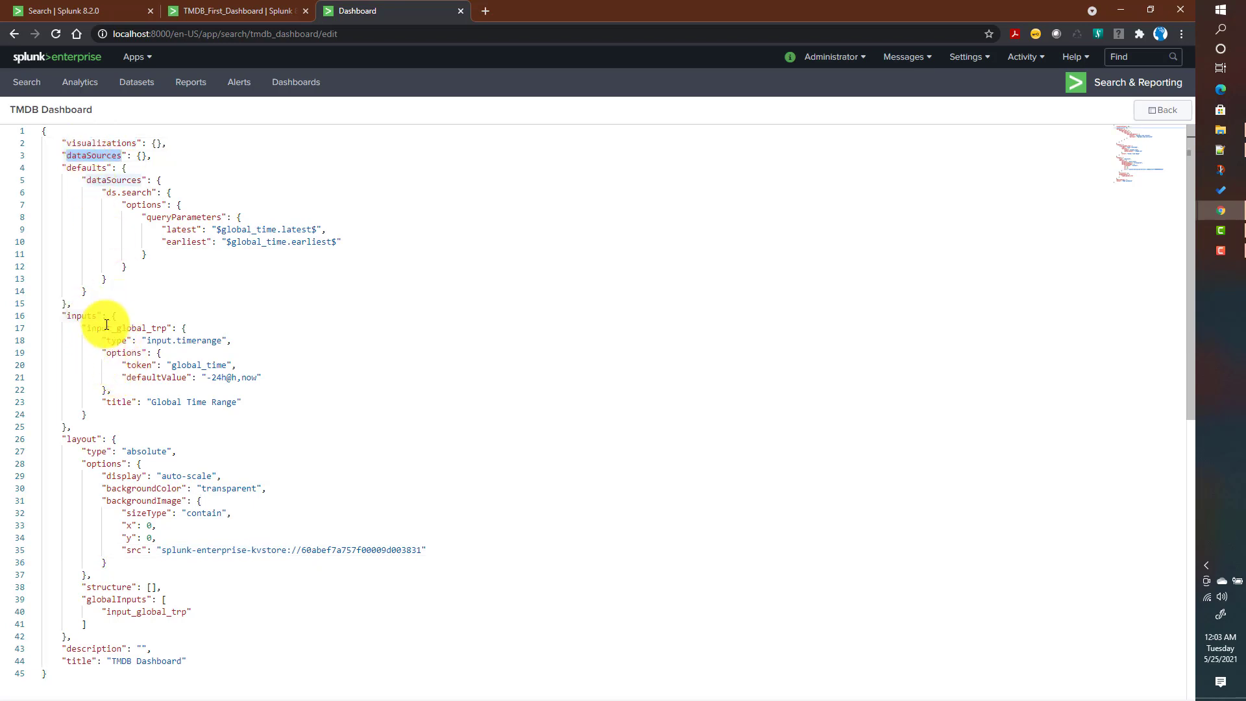
{"action": "double_click", "coordinate": [127, 329]}
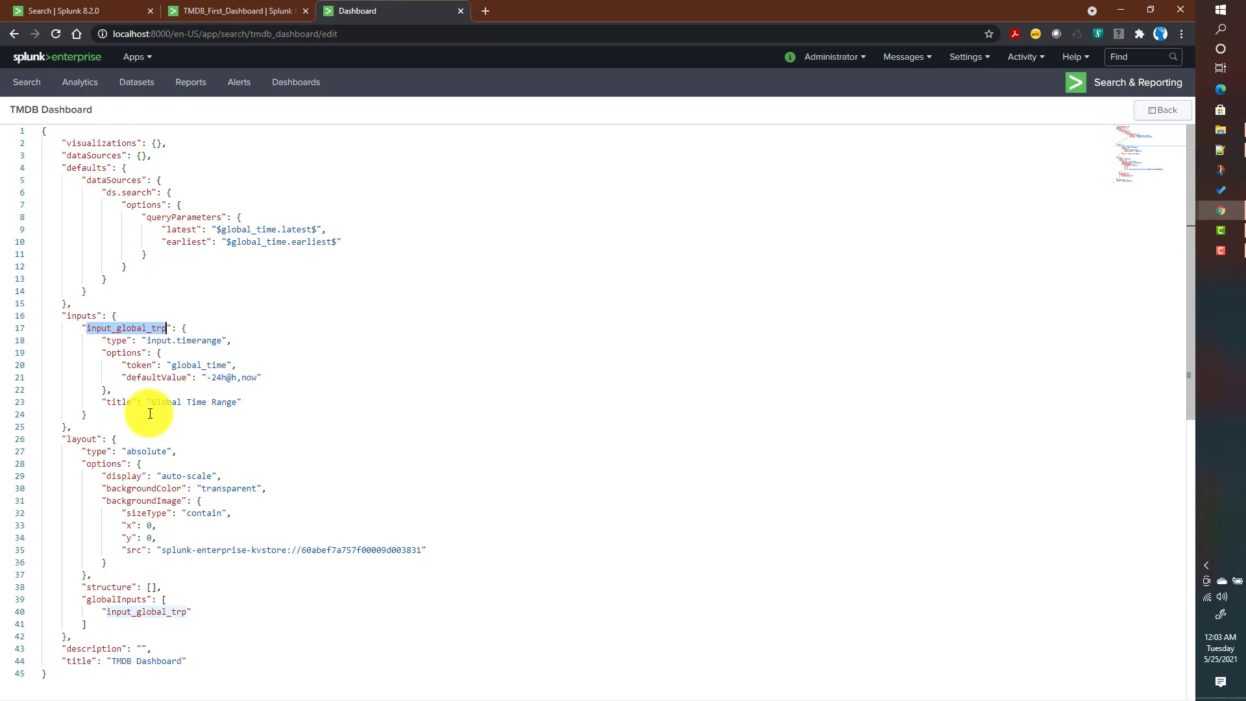
{"action": "double_click", "coordinate": [90, 156]}
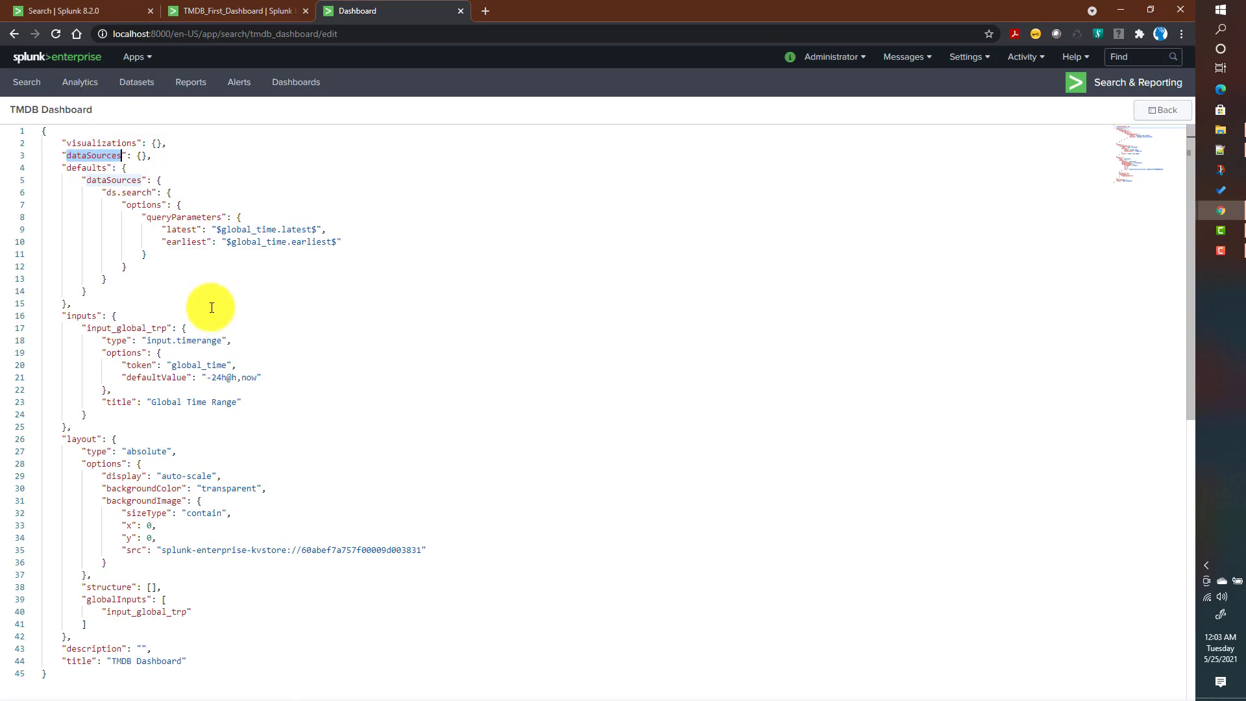
{"action": "left_click", "coordinate": [1151, 114]}
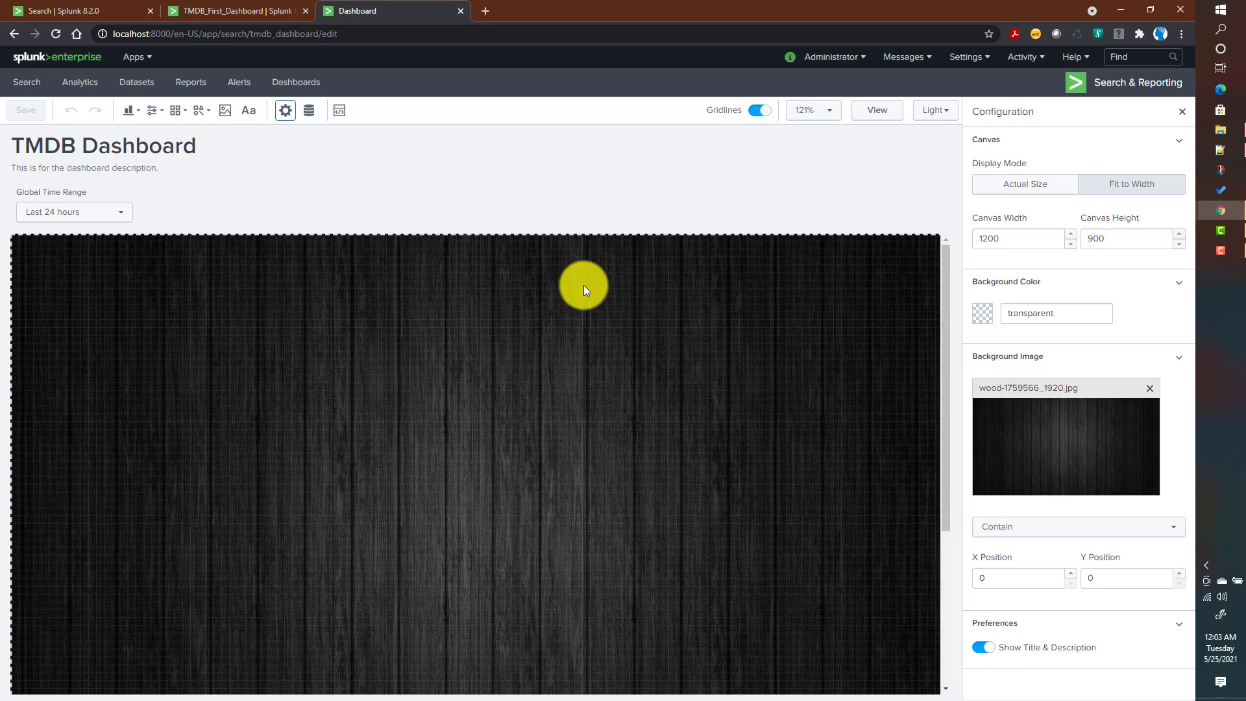
- Open the XML source of TMDB_First_Dashboard for editing and examine its base_search definition
{"action": "left_click", "coordinate": [235, 13]}
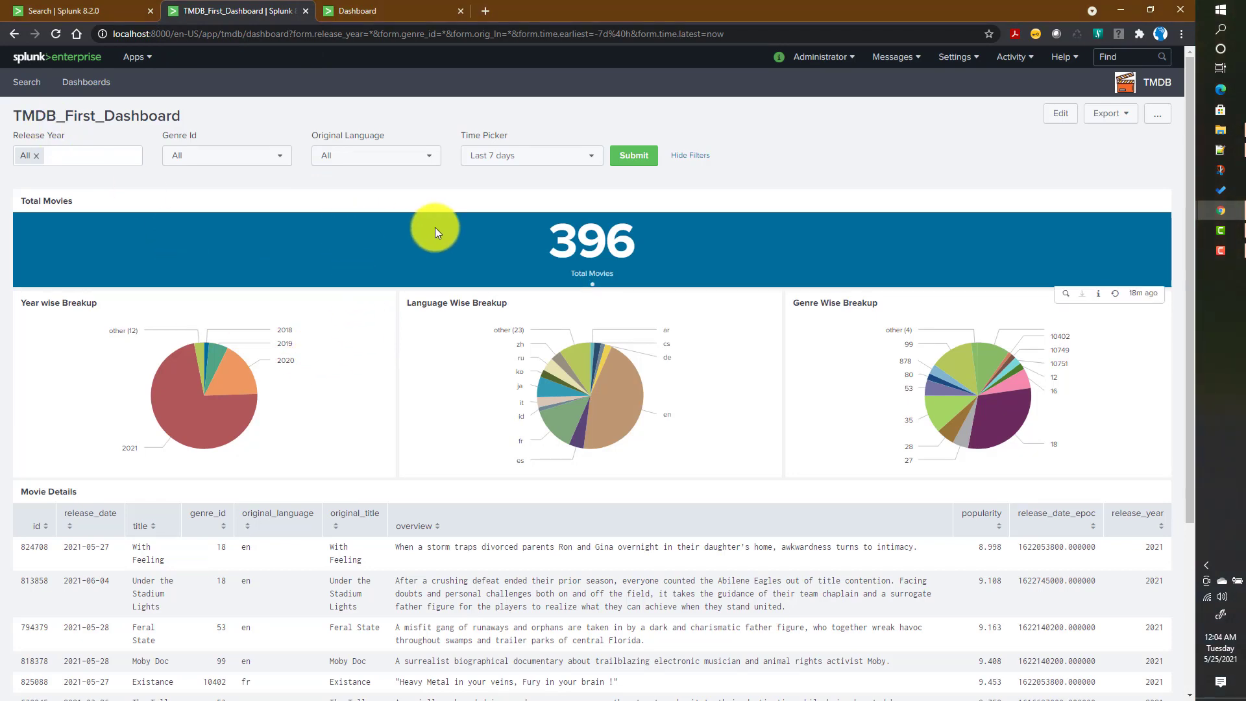
{"action": "left_click", "coordinate": [1061, 118]}
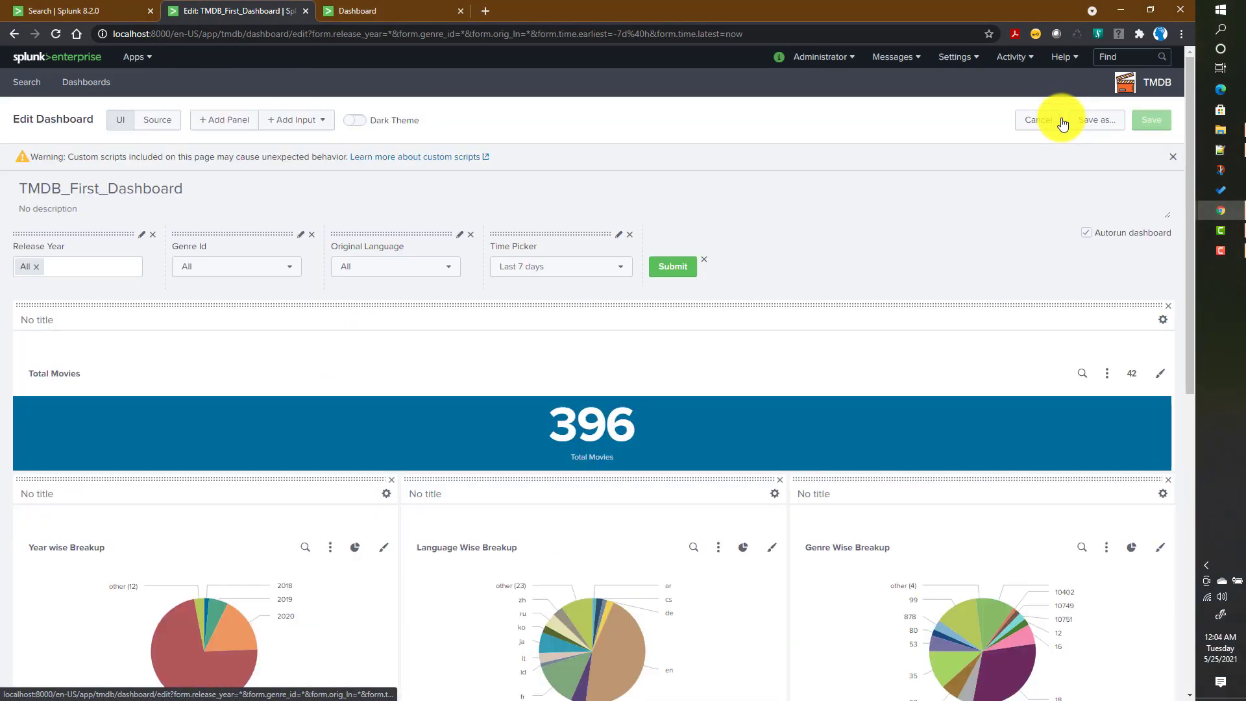
{"action": "left_click", "coordinate": [155, 121]}
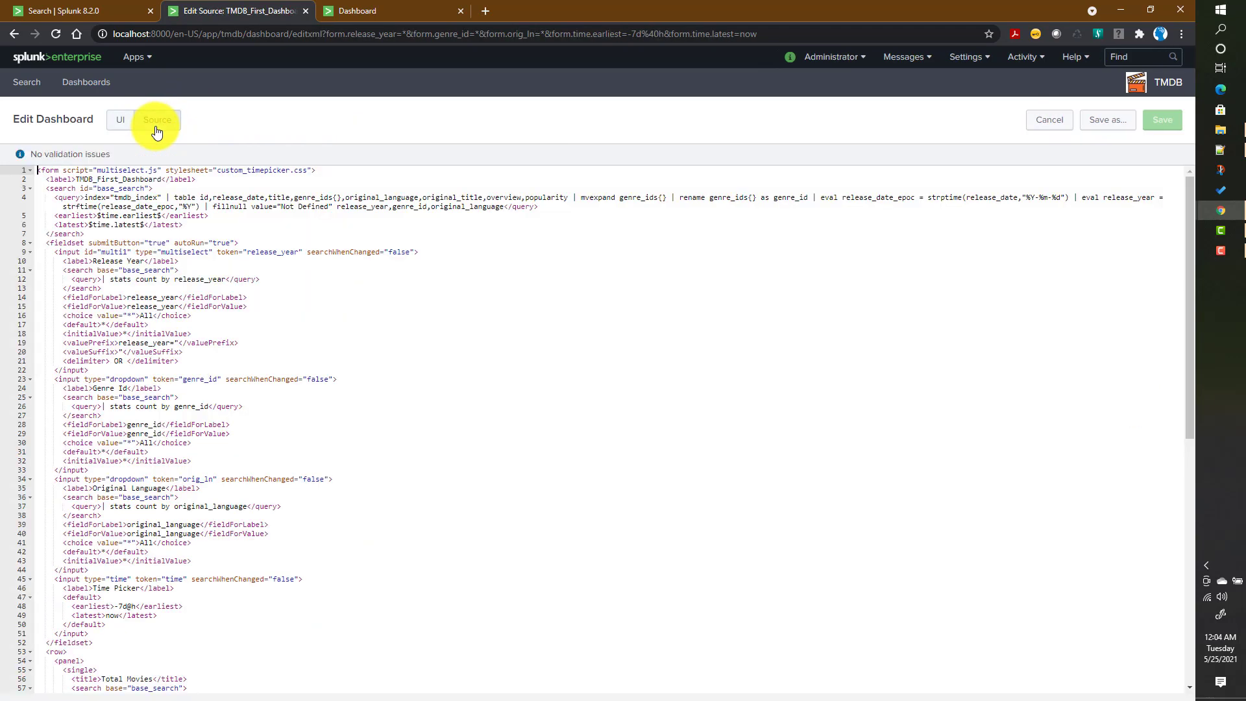
{"action": "left_click", "coordinate": [52, 188]}
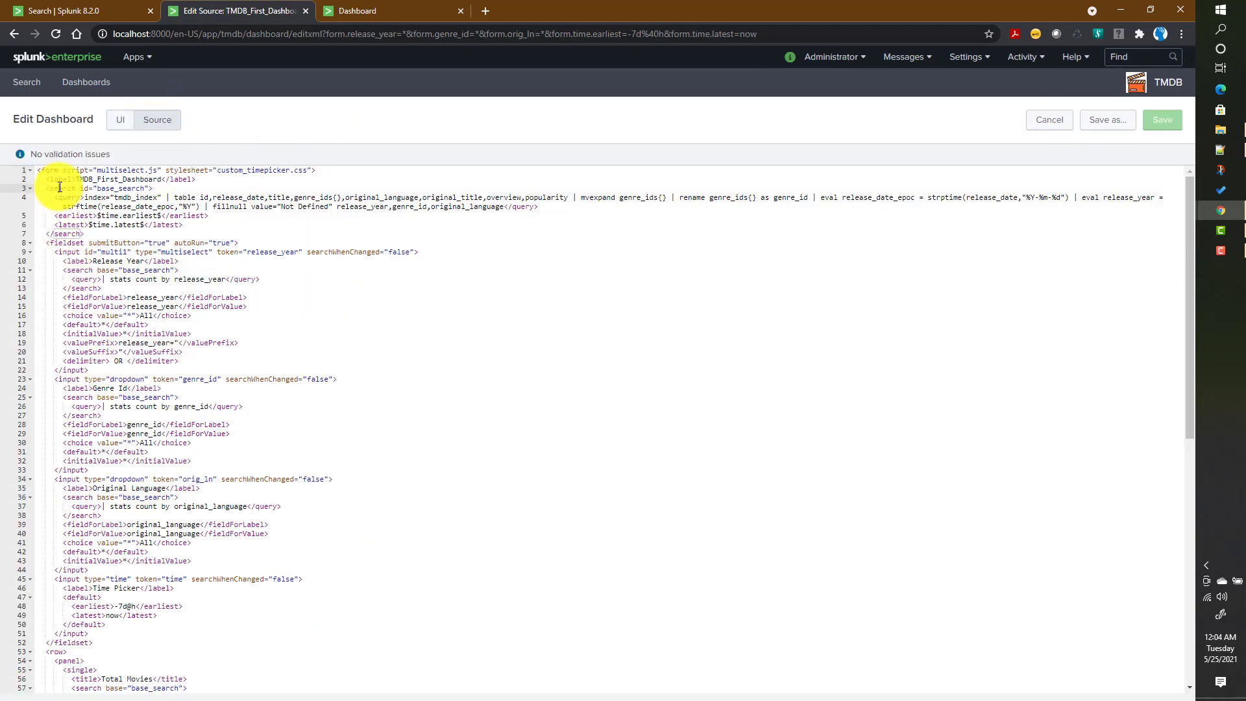
{"action": "left_click", "coordinate": [90, 234]}
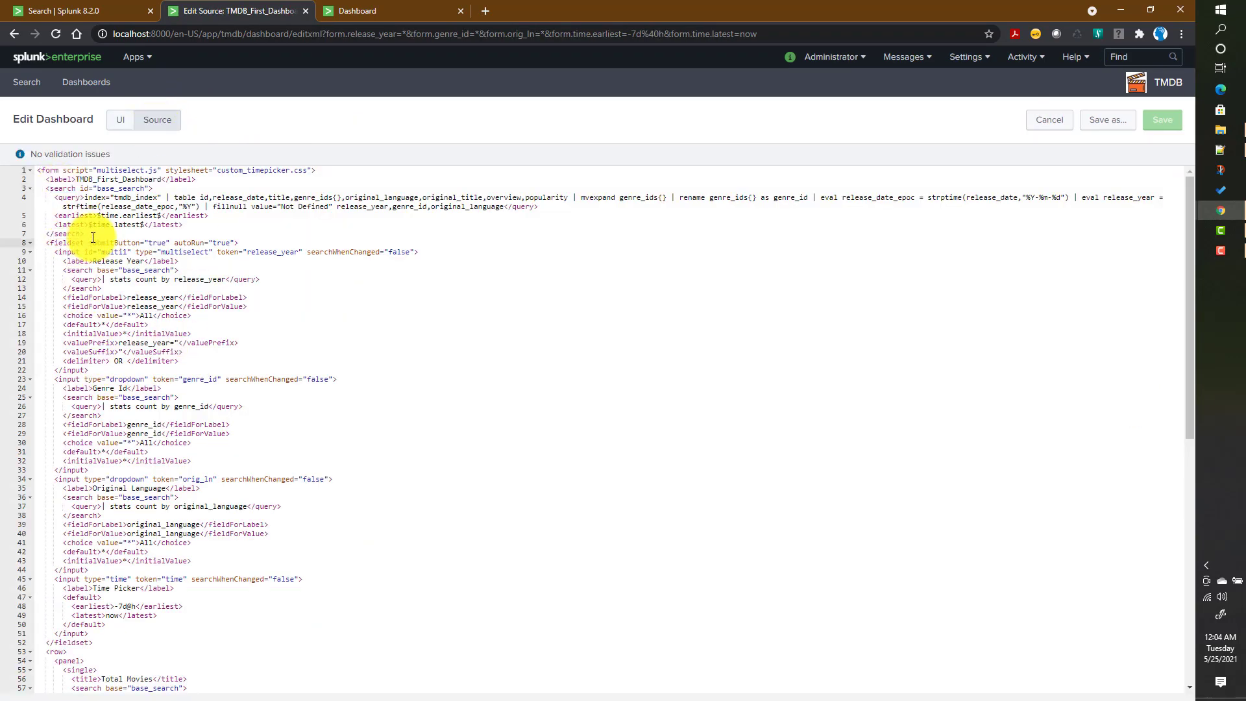
{"action": "left_click", "coordinate": [28, 189], "text": "shift"}
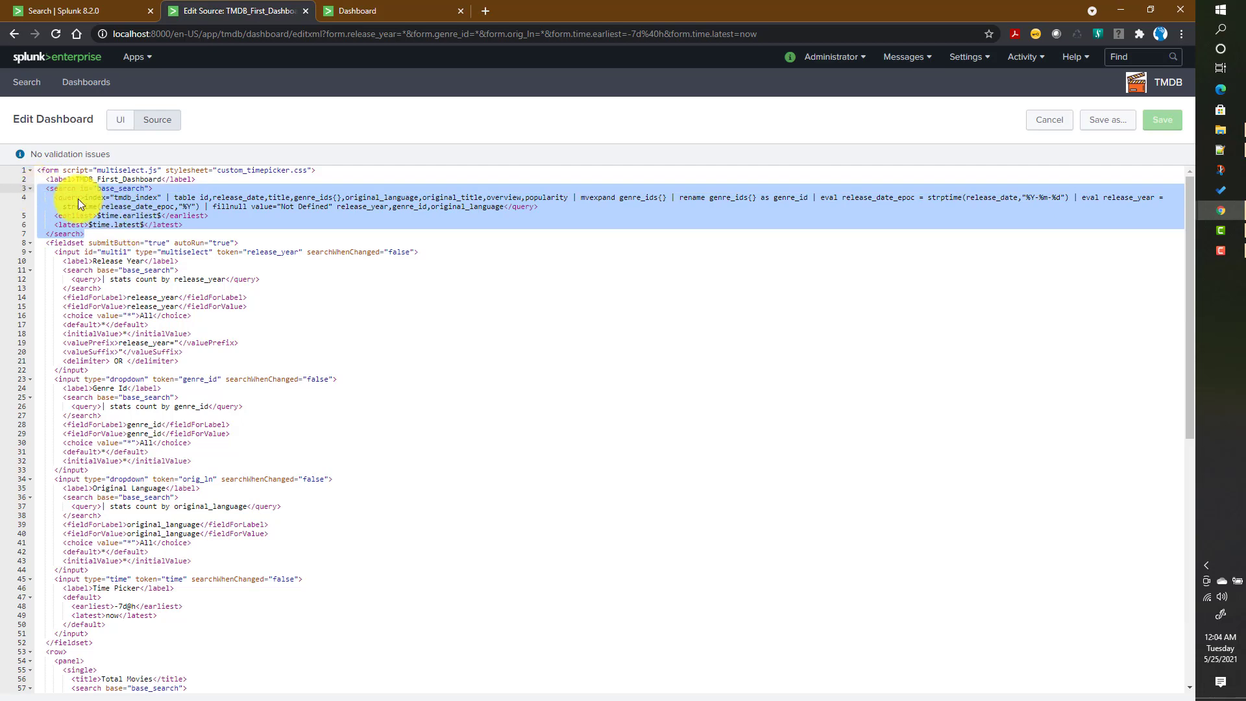
{"action": "double_click", "coordinate": [118, 187]}
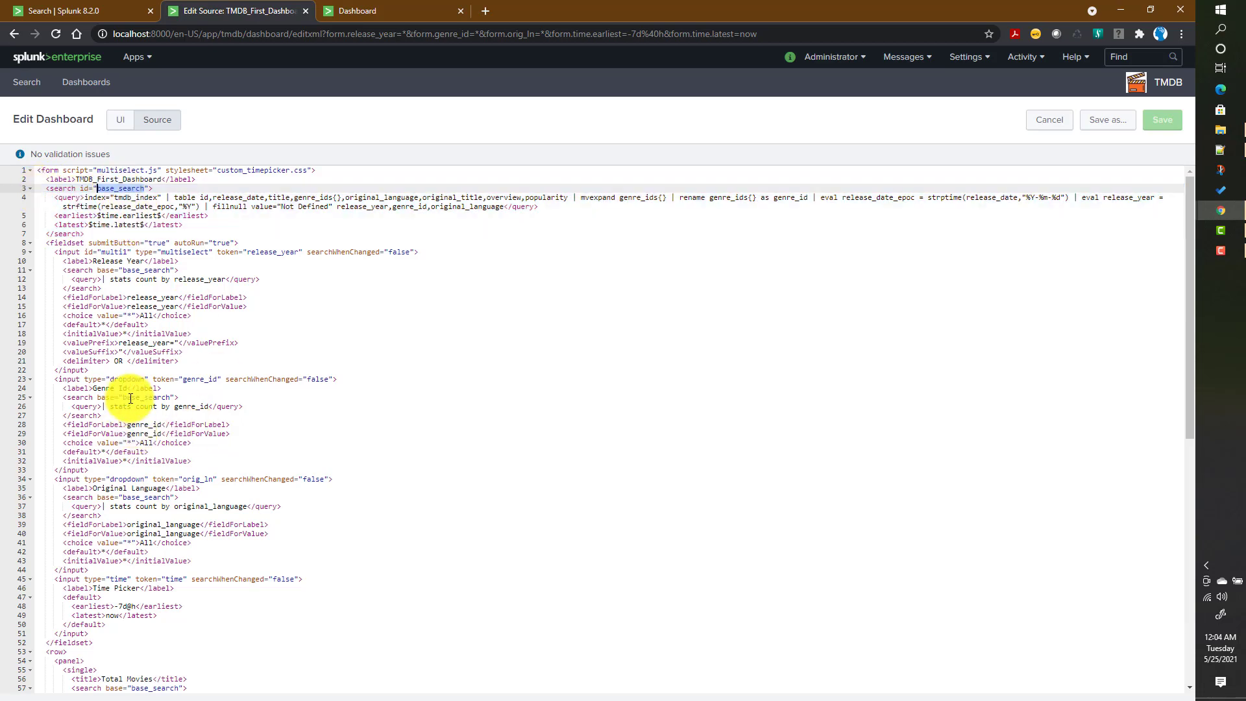
- Compare the Total Movies panel's query and the input searches with the base search they extend in the XML source
{"action": "scroll", "coordinate": [209, 487], "scroll_direction": "down", "scroll_amount": 5}
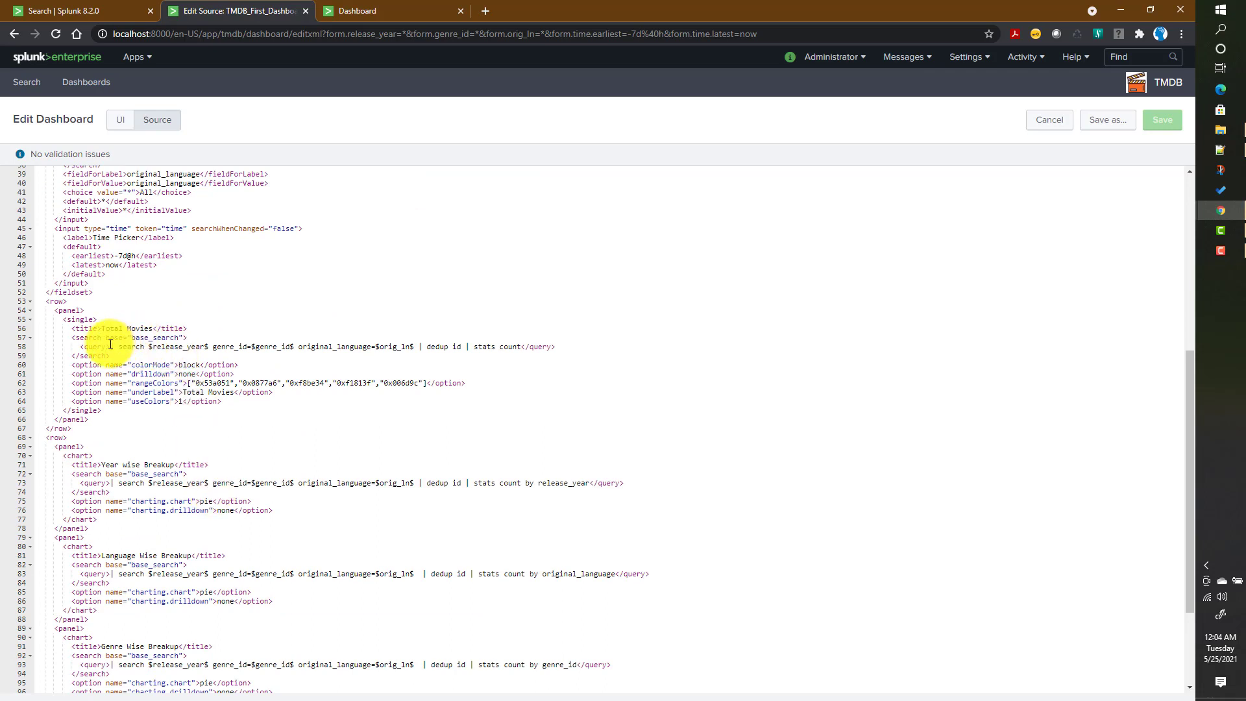
{"action": "left_click_drag", "start_coordinate": [112, 346], "coordinate": [524, 348]}
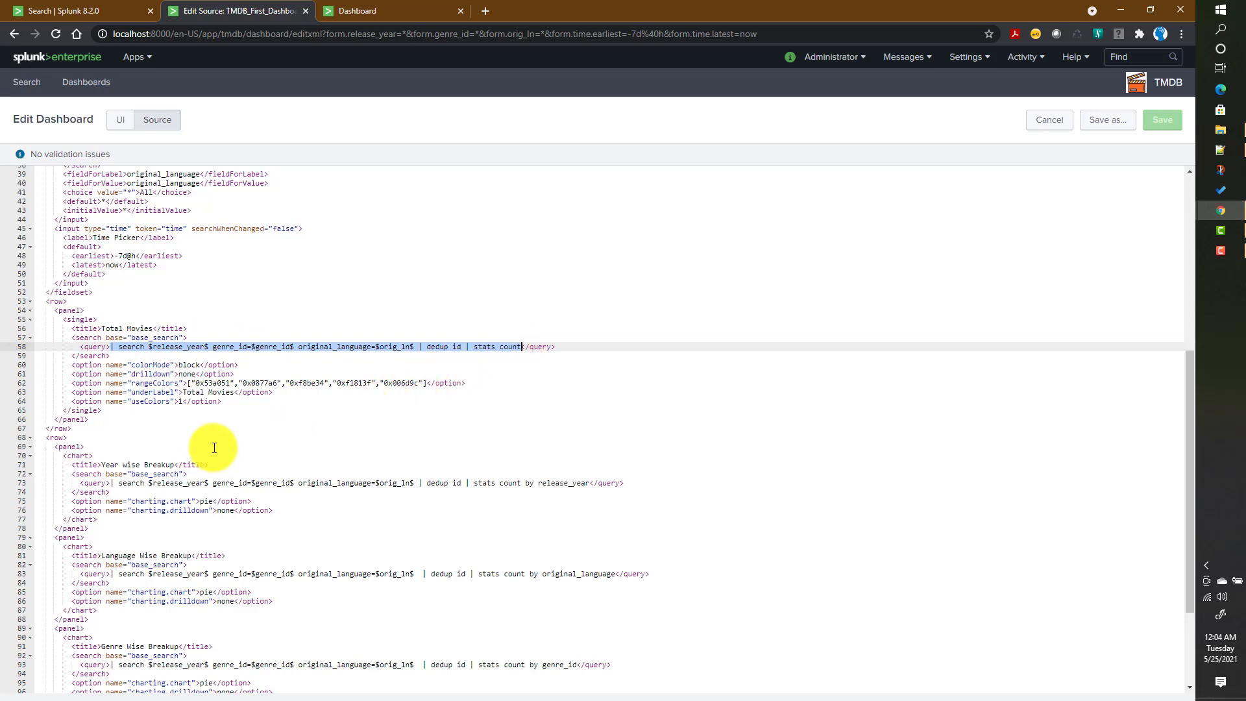
{"action": "scroll", "coordinate": [209, 422], "scroll_direction": "up", "scroll_amount": 5}
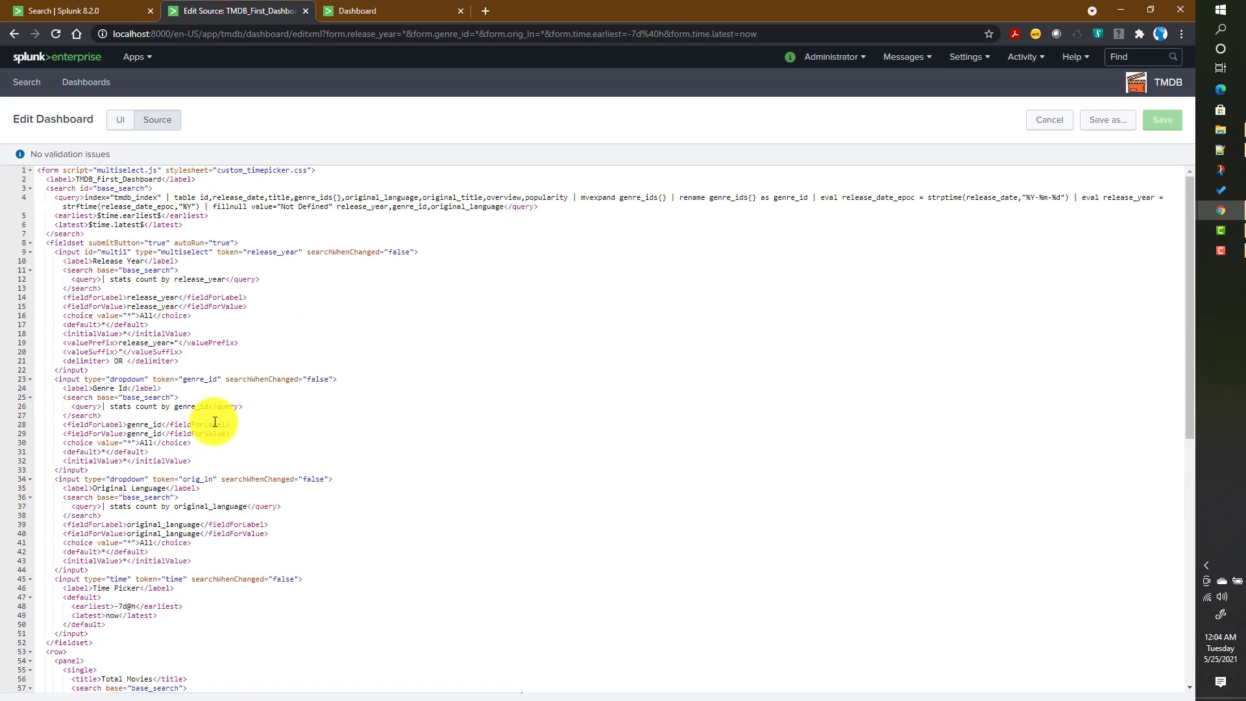
{"action": "scroll", "coordinate": [215, 422], "scroll_direction": "down", "scroll_amount": 3}
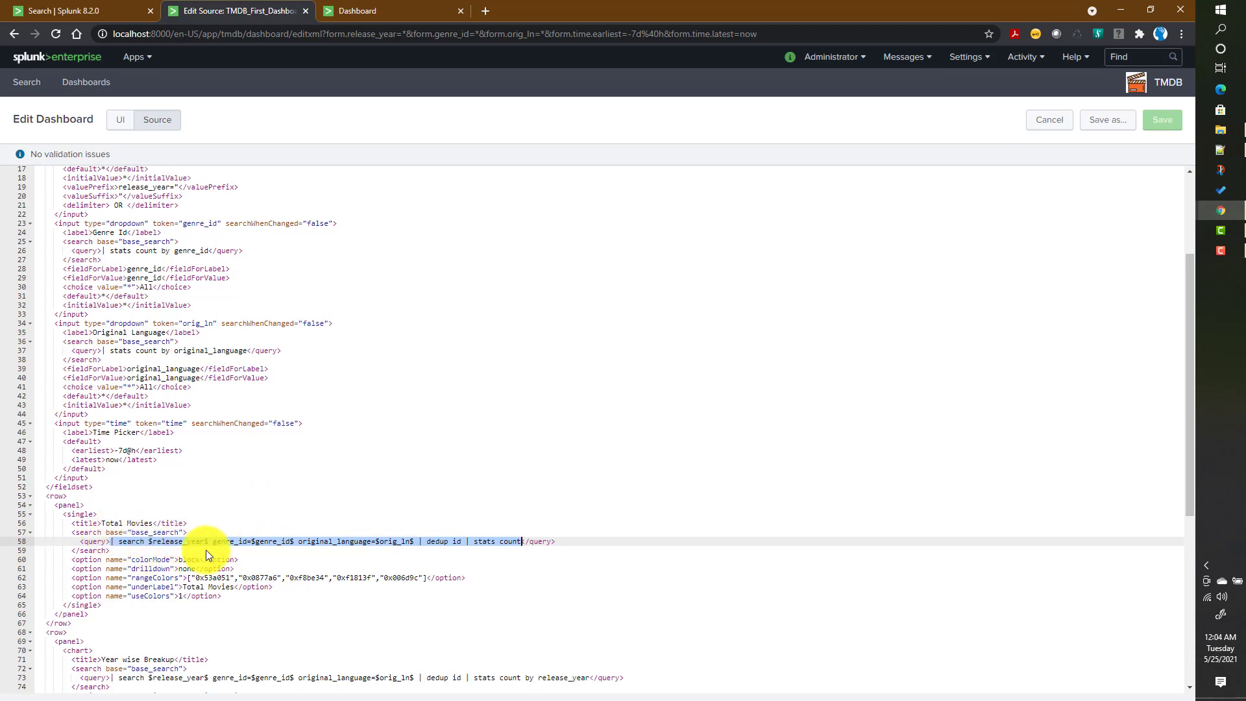
{"action": "scroll", "coordinate": [208, 529], "scroll_direction": "up", "scroll_amount": 3}
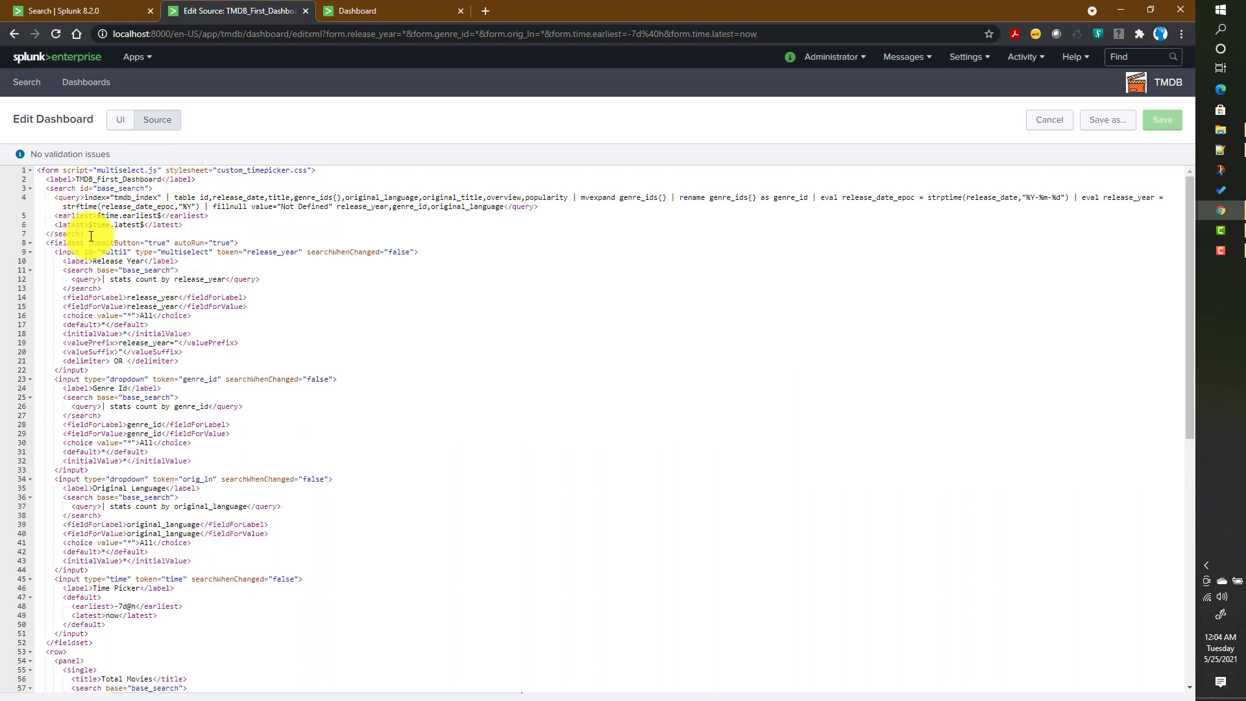
{"action": "left_click_drag", "start_coordinate": [91, 236], "coordinate": [22, 197]}
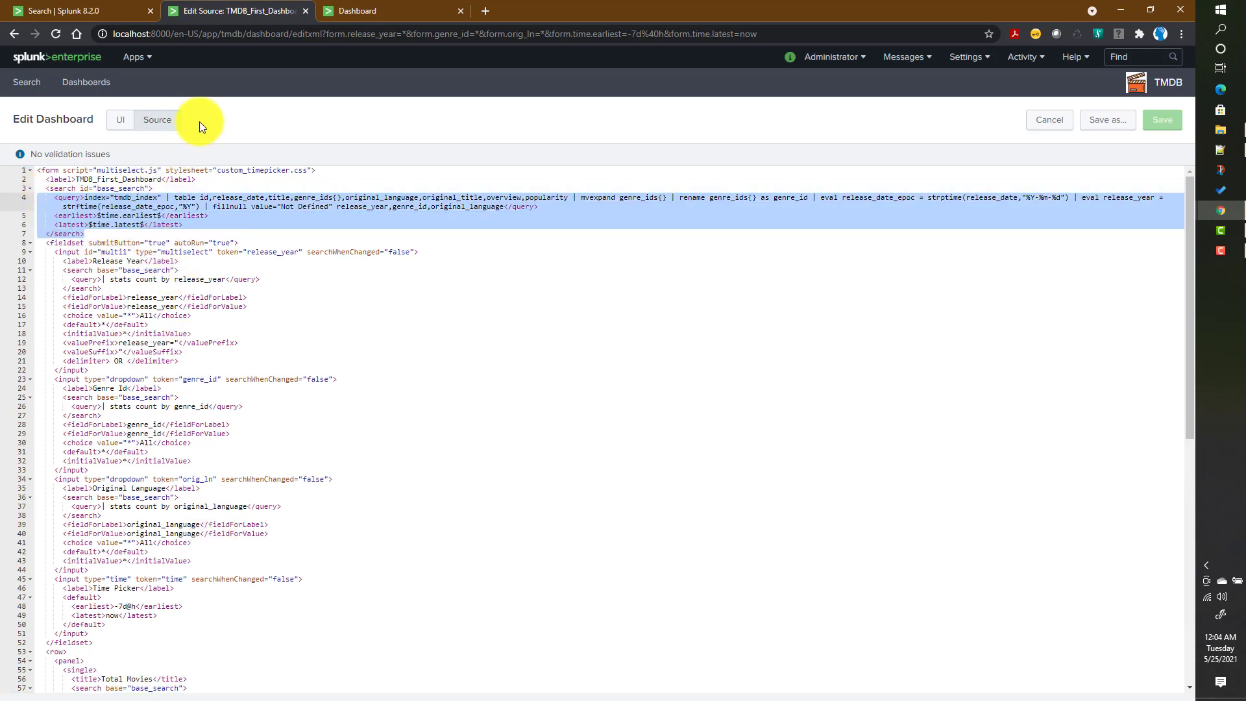
- Return to the TMDB Dashboard editor and open its data source overview
{"action": "left_click", "coordinate": [360, 9]}
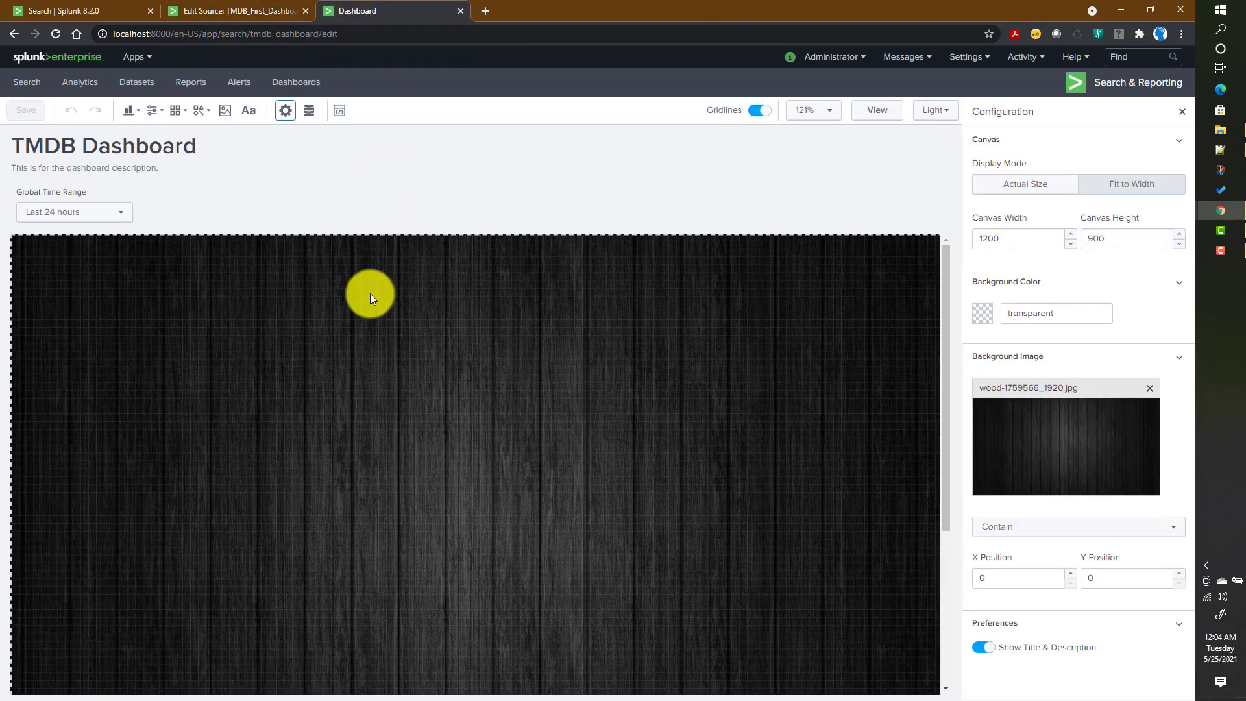
{"action": "left_click", "coordinate": [309, 116]}
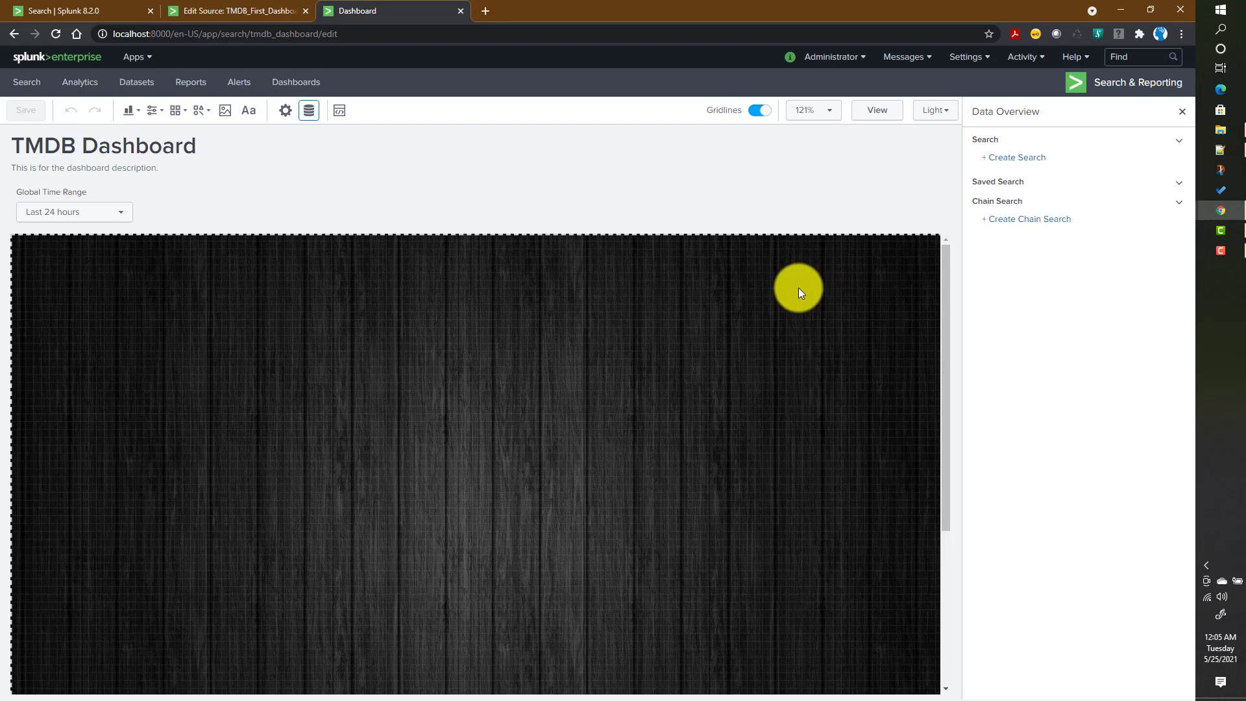
- Copy the complete base_search query text, without its tags, from TMDB_First_Dashboard's XML source
{"action": "left_click", "coordinate": [241, 13]}
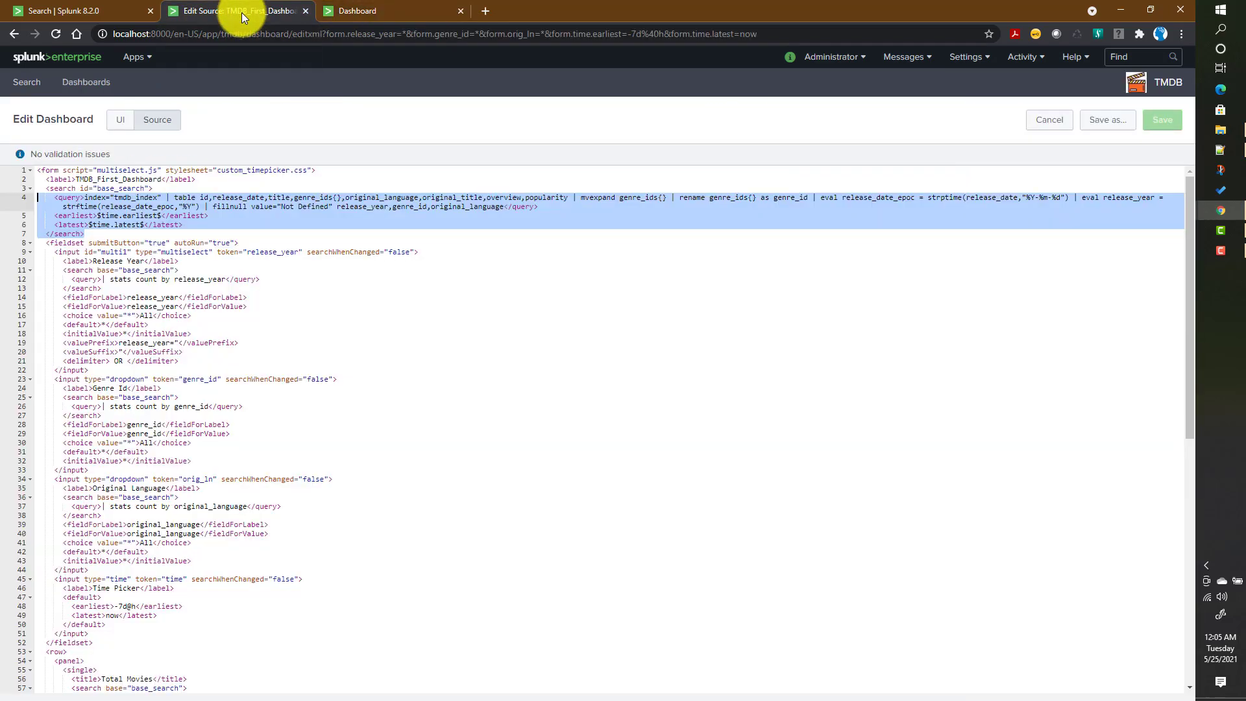
{"action": "left_click", "coordinate": [139, 198]}
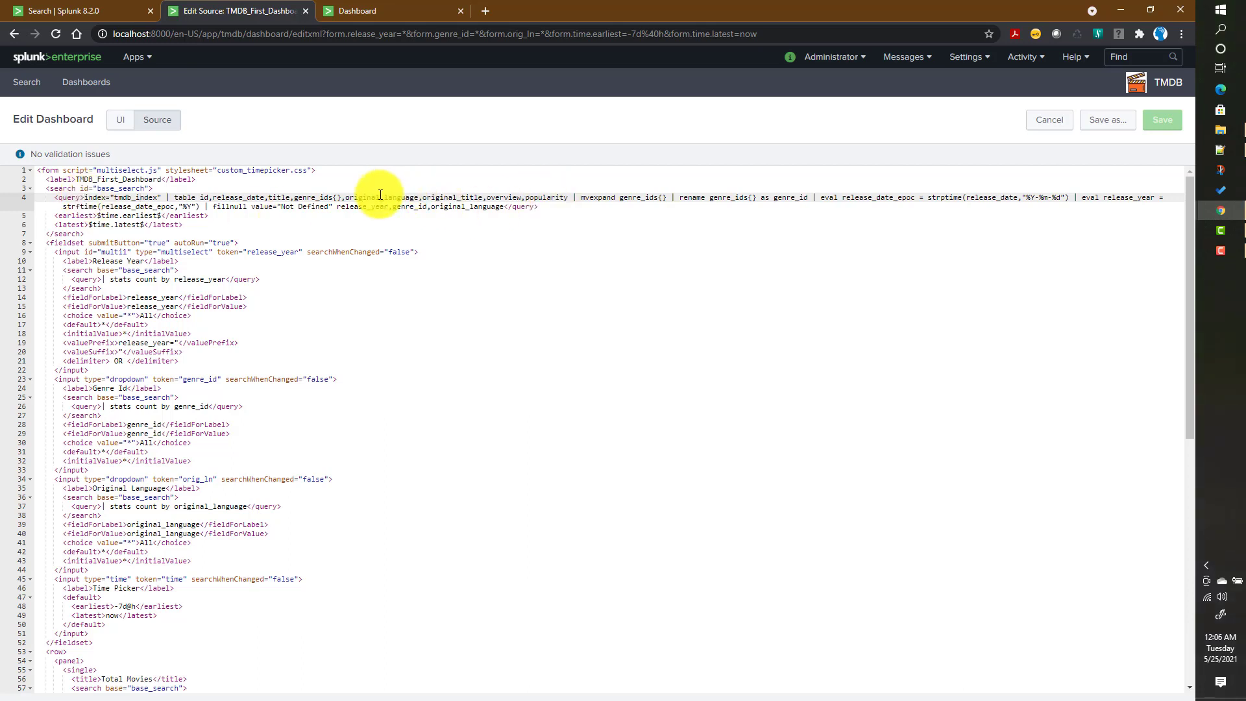
{"action": "left_click", "coordinate": [505, 206], "text": "shift"}
{"action": "key", "text": "ctrl+c"}
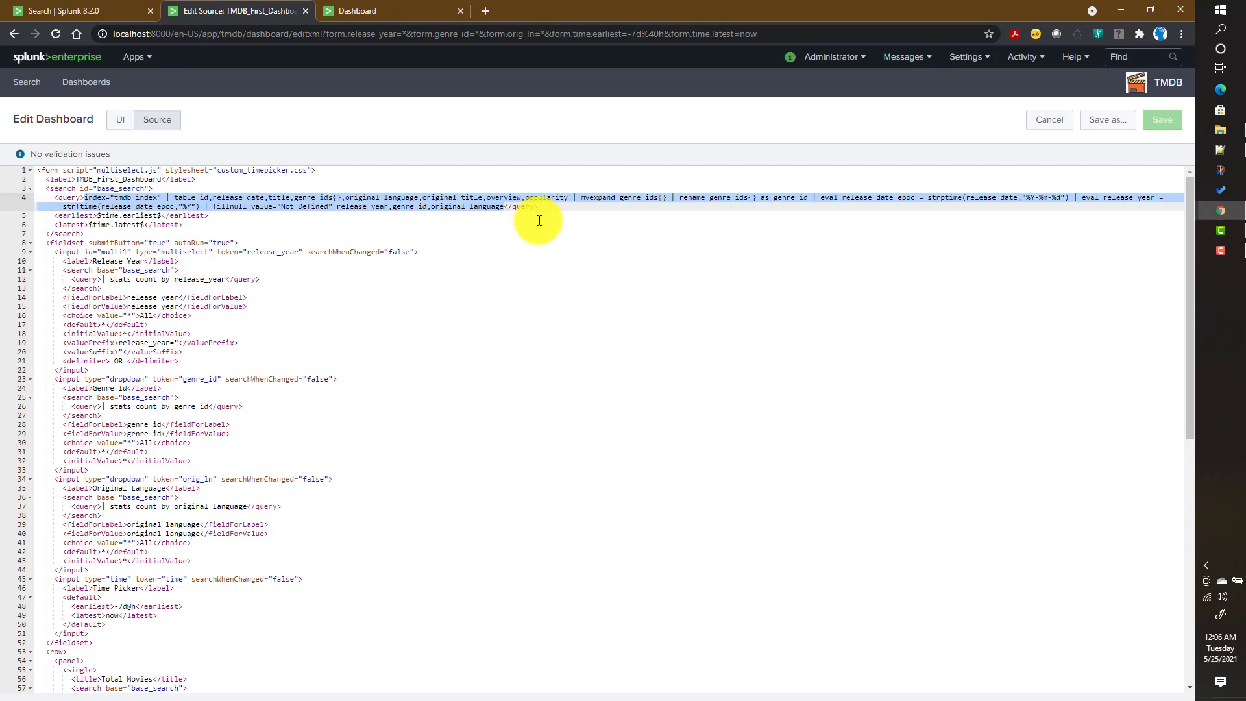
- Replace the query on the Search page with the copied base search and auto-format it with each command on its own line
{"action": "left_click", "coordinate": [103, 11]}
{"action": "key", "text": "ctrl+a"}
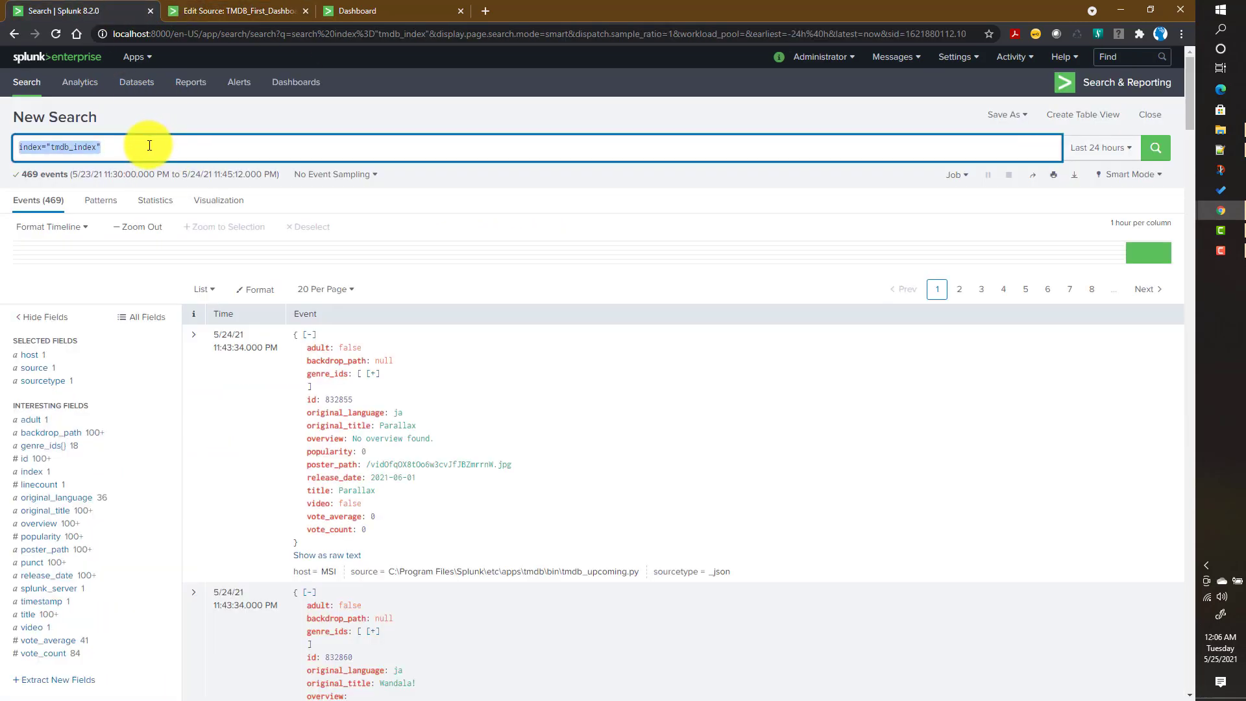
{"action": "key", "text": "ctrl+v"}
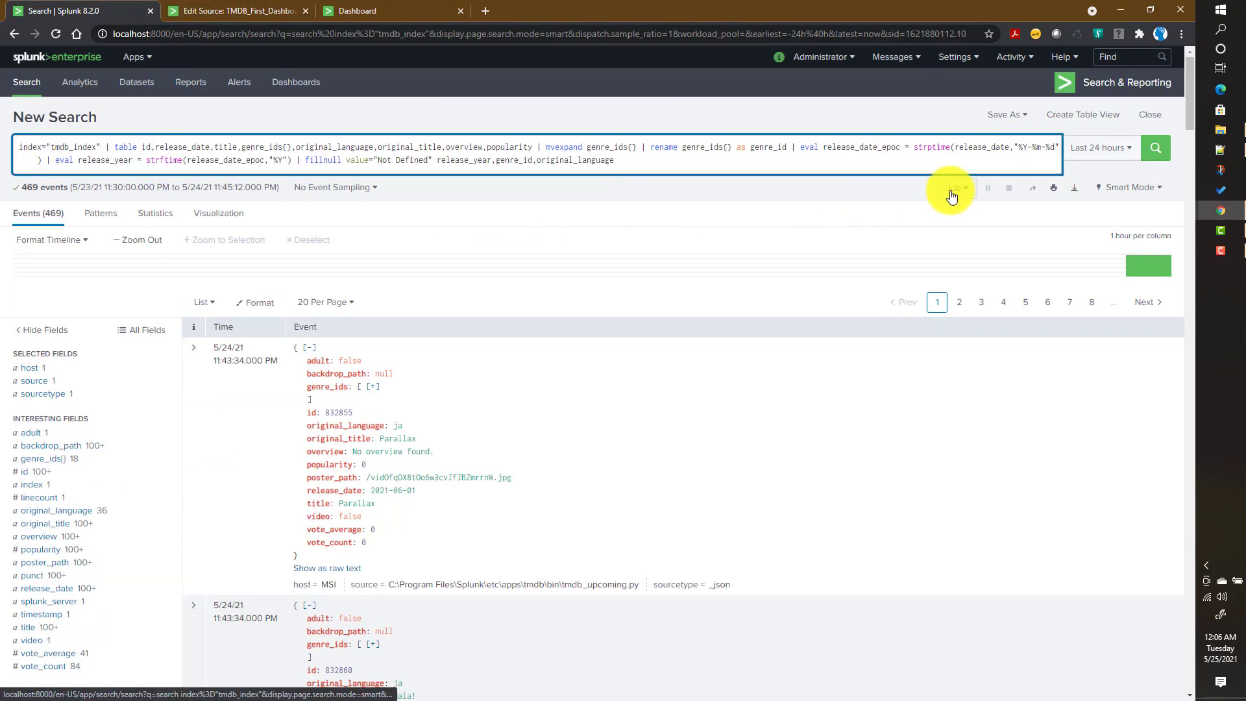
{"action": "key", "text": "ctrl+backslash"}
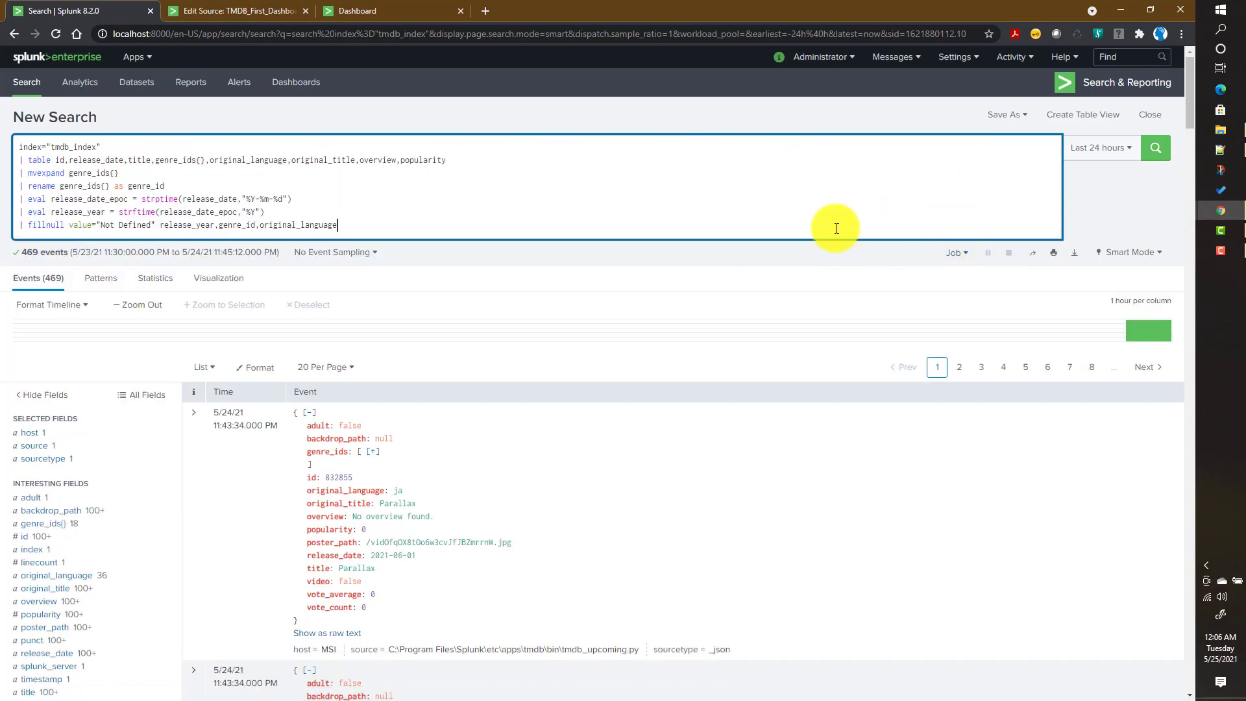
- Examine the query's tmdb_index clause and the release_date, genre_ids{} and original_language fields in its table command
{"action": "left_click", "coordinate": [68, 150]}
{"action": "double_click", "coordinate": [67, 149]}
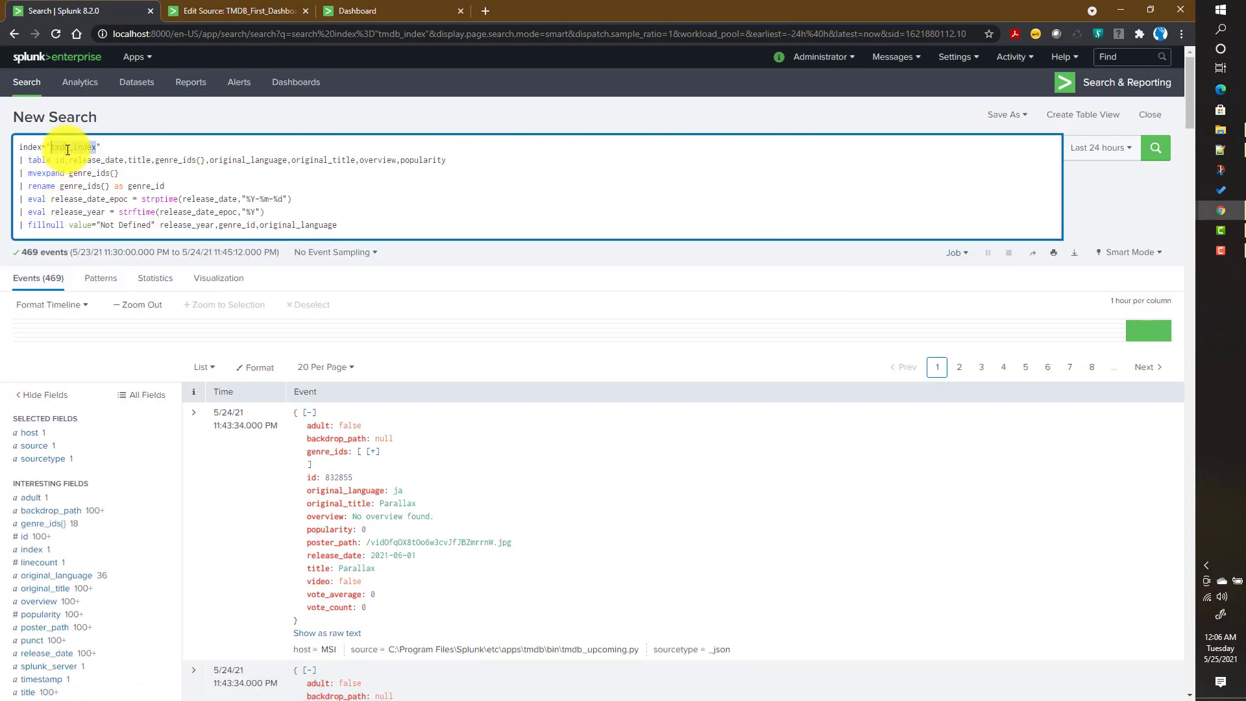
{"action": "left_click", "coordinate": [107, 149]}
{"action": "left_click_drag", "start_coordinate": [104, 148], "coordinate": [11, 150]}
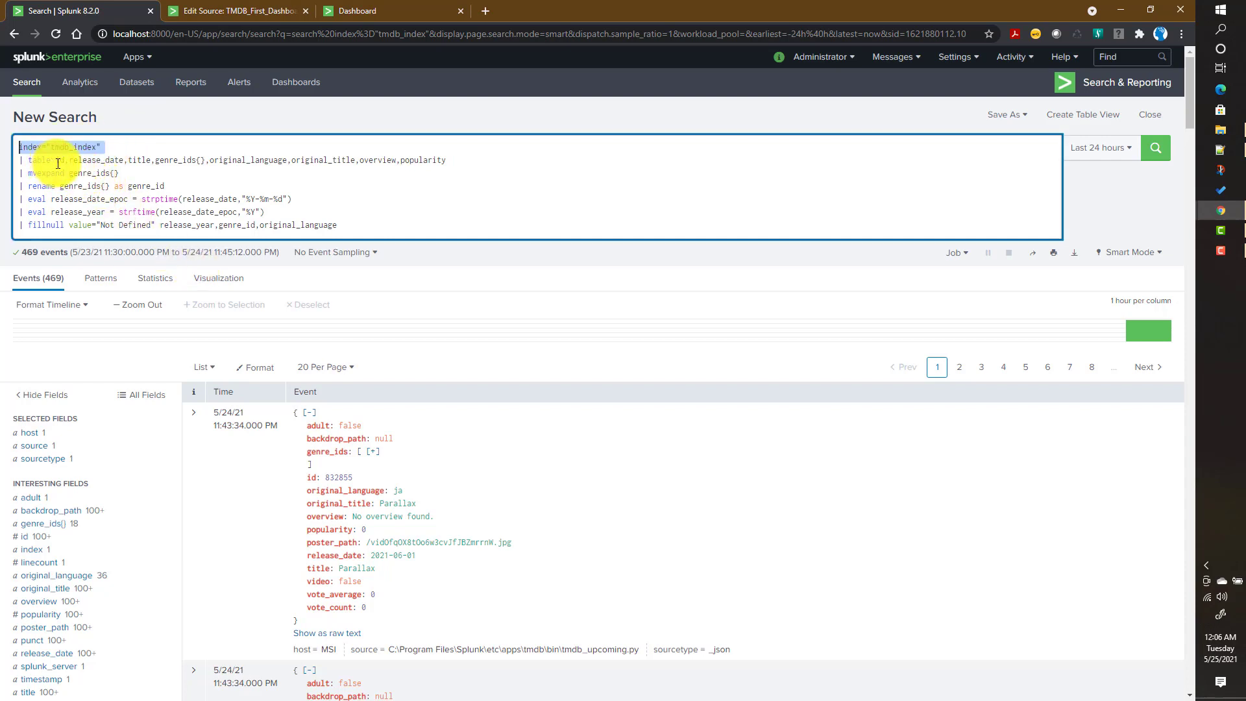
{"action": "double_click", "coordinate": [97, 160]}
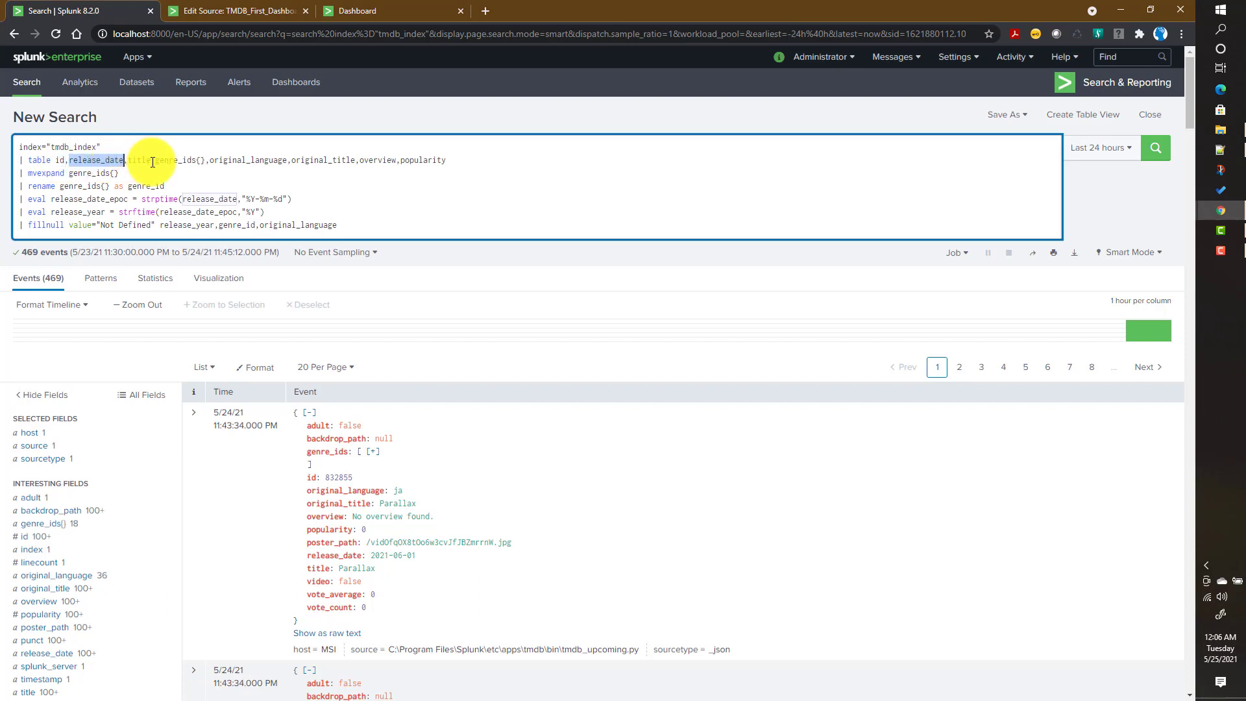
{"action": "double_click", "coordinate": [178, 160]}
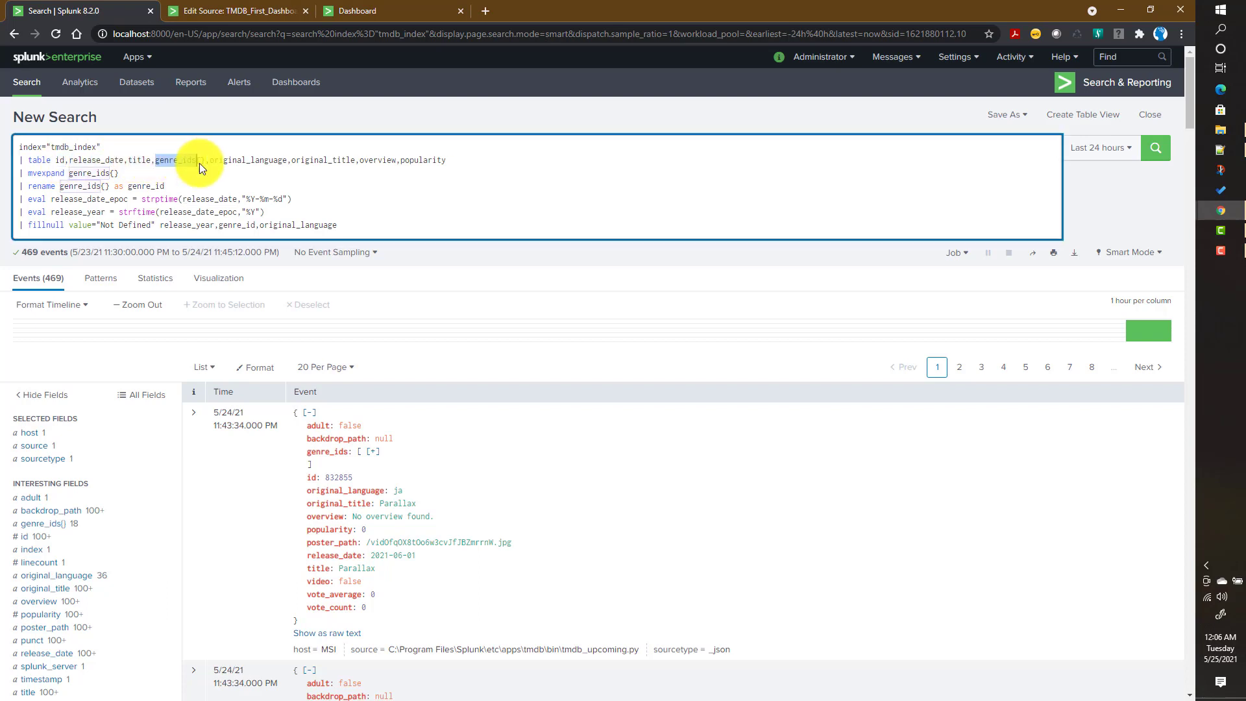
{"action": "double_click", "coordinate": [246, 161]}
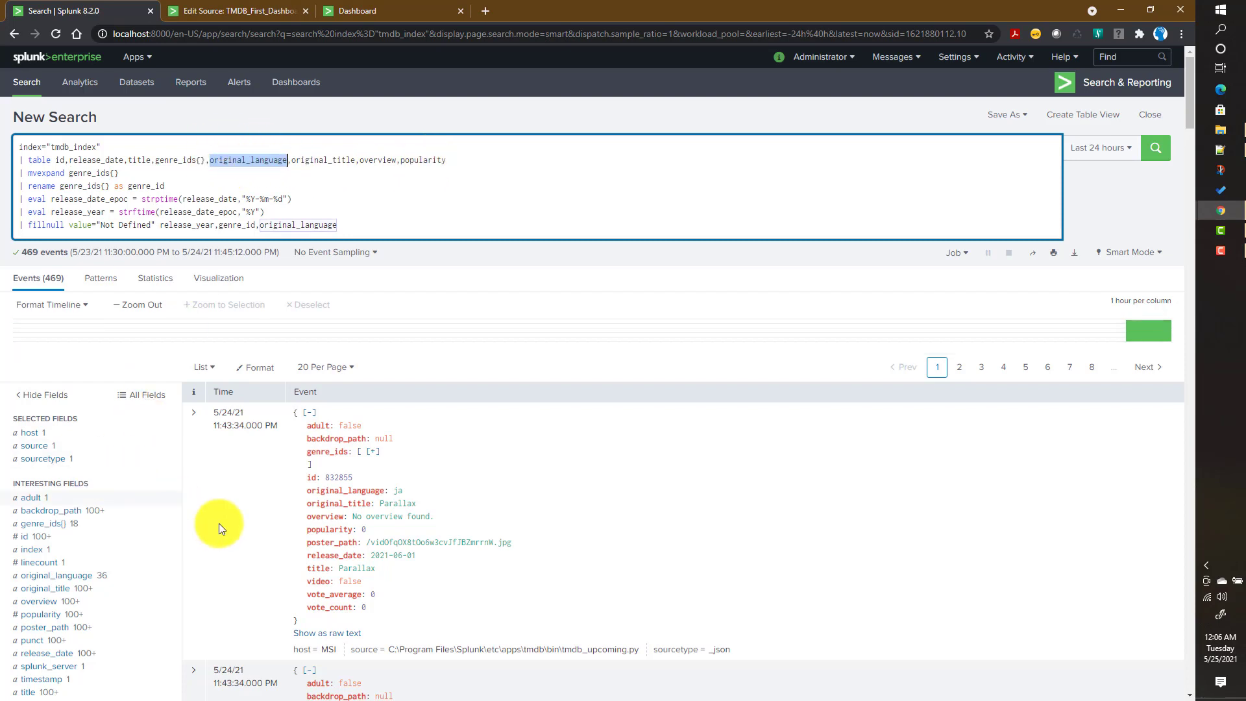
- Check genre_ids in the first event against the mvexpand command, and examine the release_date_epoc eval expression
{"action": "left_click", "coordinate": [374, 452]}
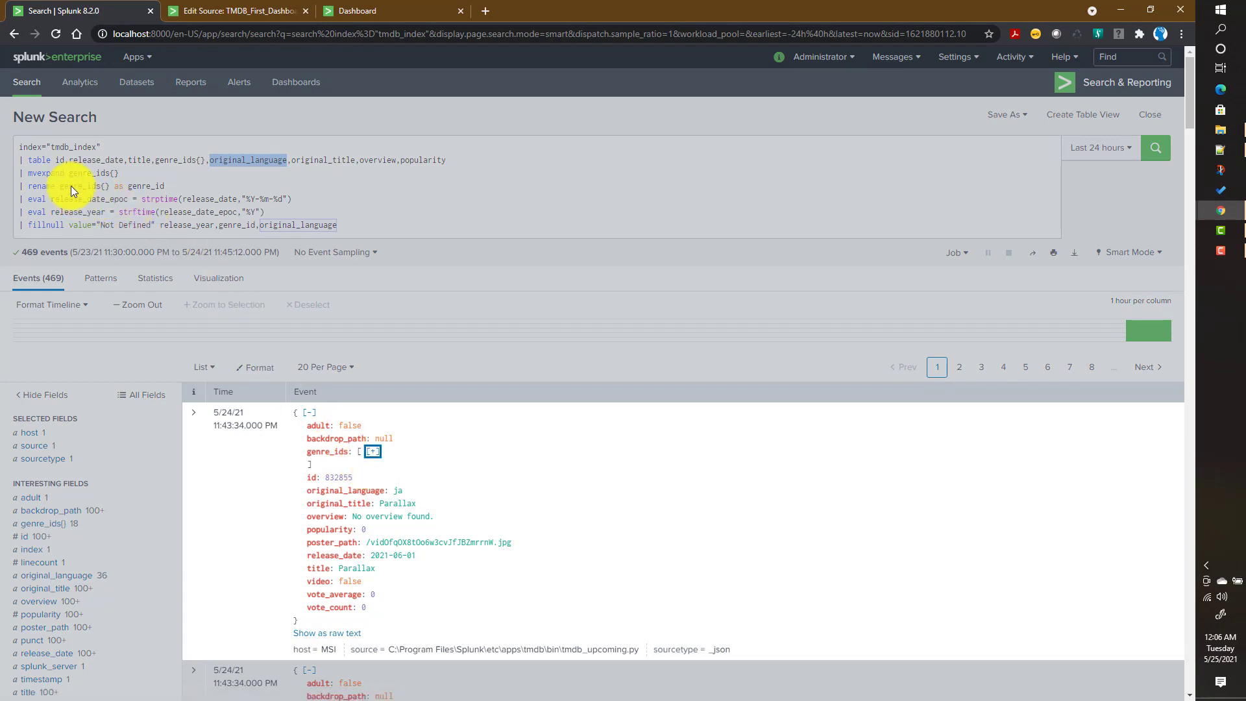
{"action": "left_click", "coordinate": [48, 173]}
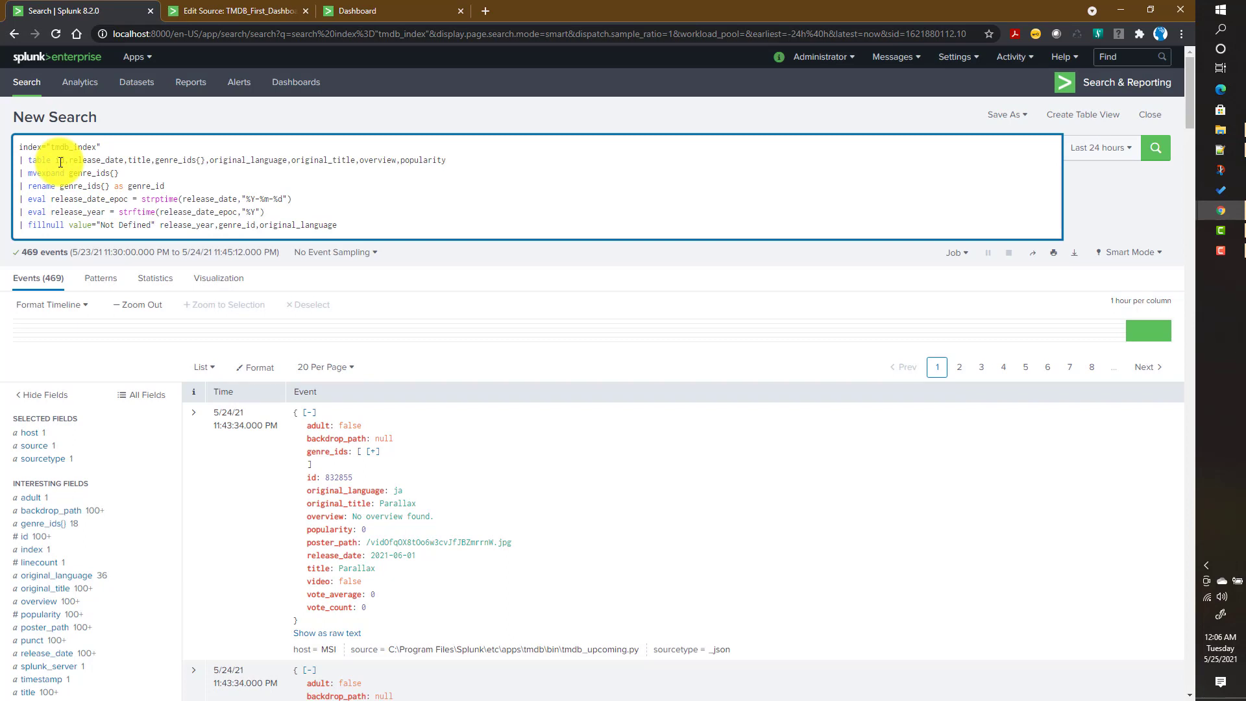
{"action": "double_click", "coordinate": [79, 199]}
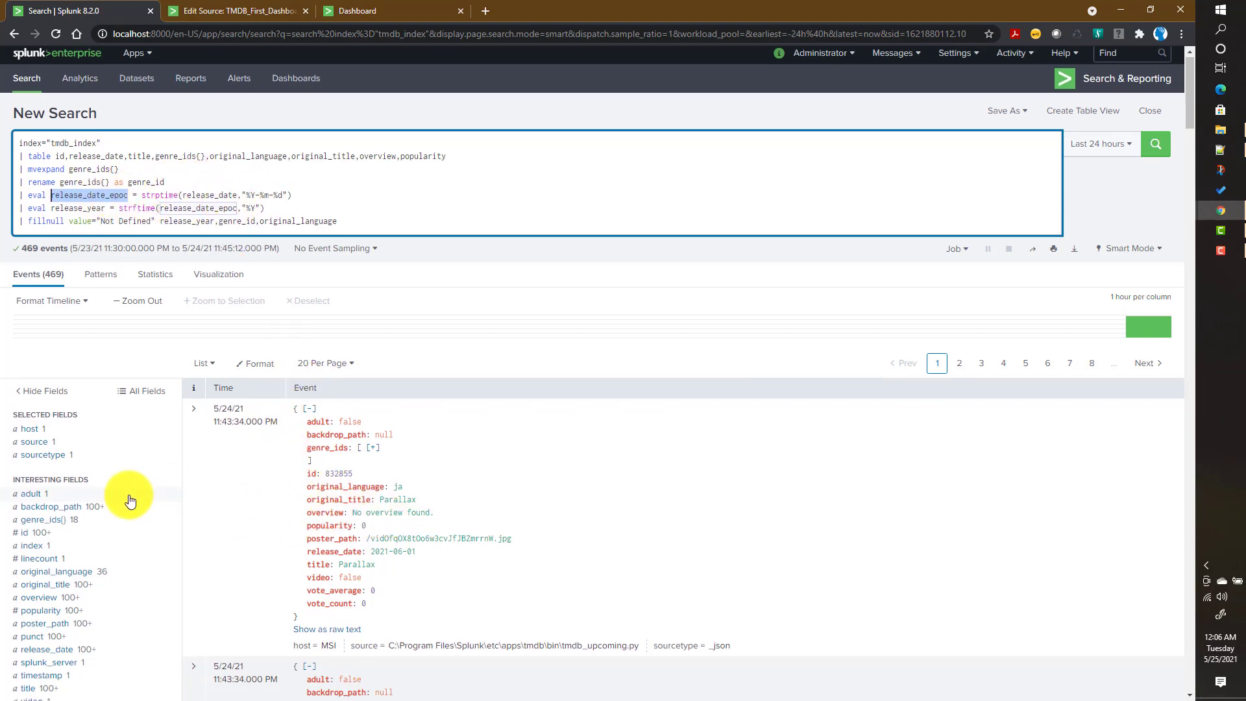
- Examine the release_date field's top values in the search results and the fillnull command in the query
{"action": "scroll", "coordinate": [116, 486], "scroll_direction": "down", "scroll_amount": 3}
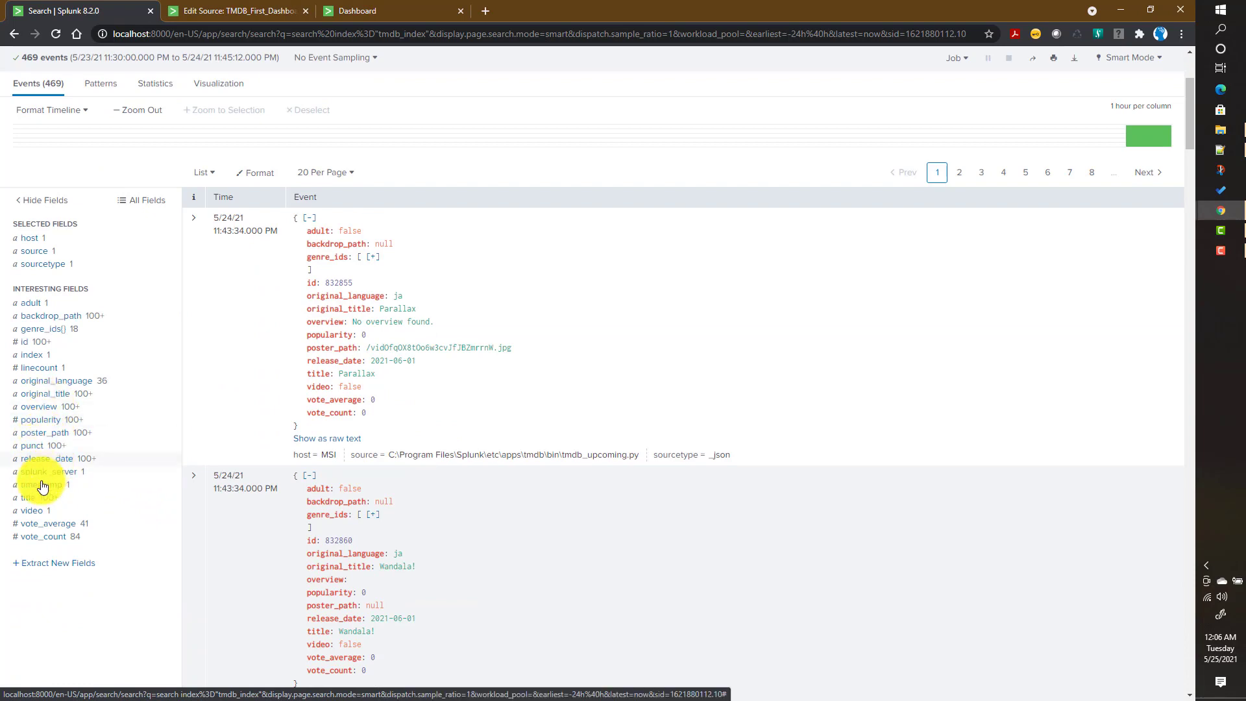
{"action": "left_click", "coordinate": [51, 459]}
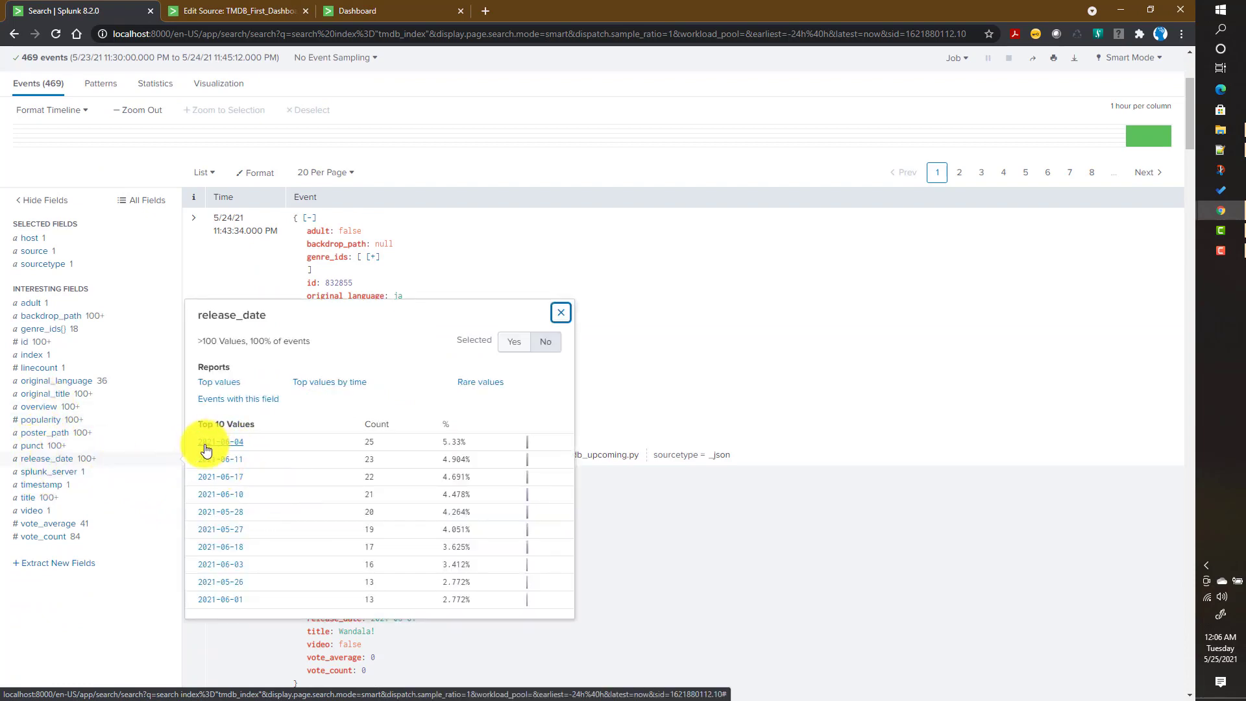
{"action": "scroll", "coordinate": [217, 449], "scroll_direction": "up", "scroll_amount": 1}
{"action": "scroll", "coordinate": [217, 449], "scroll_direction": "up", "scroll_amount": 3}
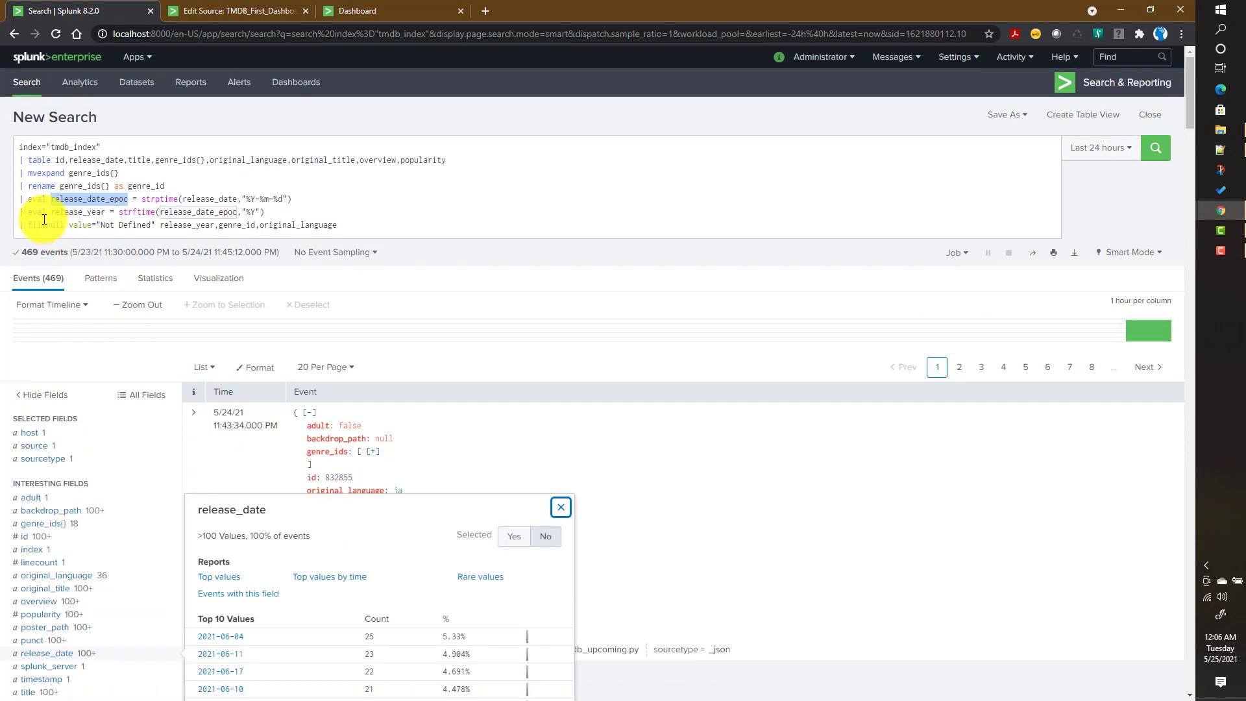
{"action": "left_click_drag", "start_coordinate": [91, 226], "coordinate": [256, 225]}
- Copy the entire base query from the Search page and switch to the TMDB Dashboard editor
{"action": "left_click_drag", "start_coordinate": [337, 225], "coordinate": [3, 133]}
{"action": "key", "text": "ctrl+c"}
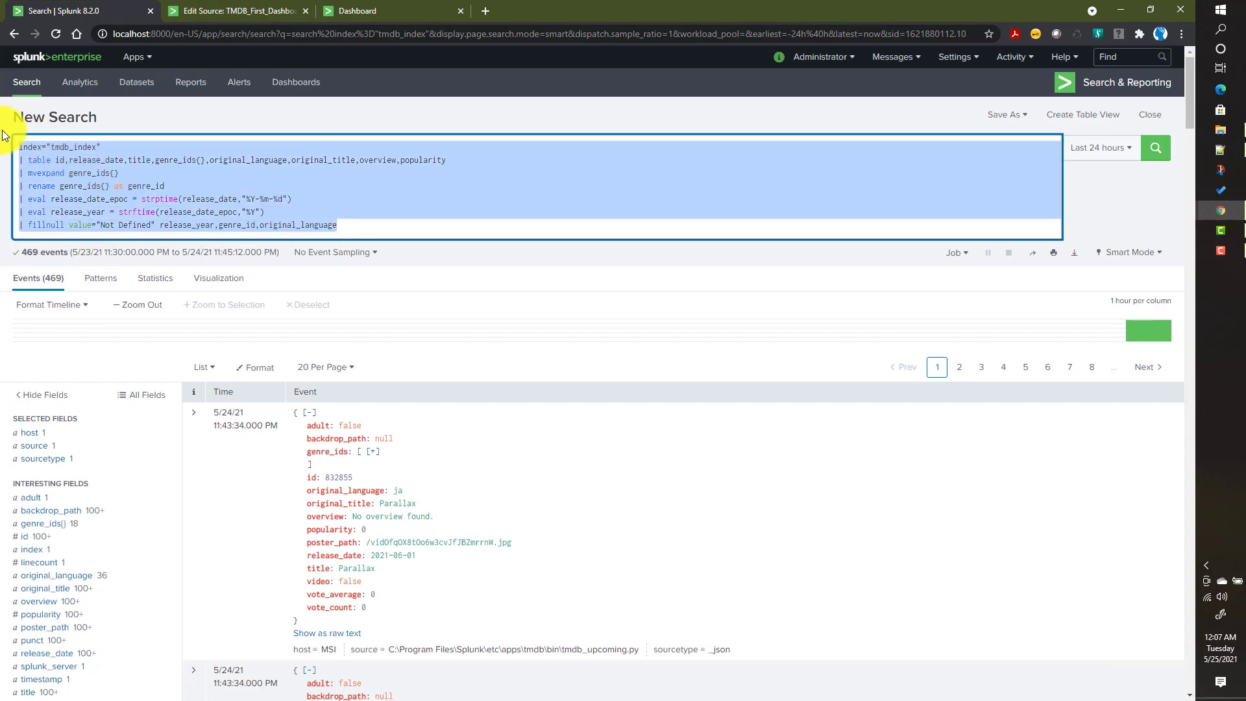
{"action": "left_click", "coordinate": [366, 12]}
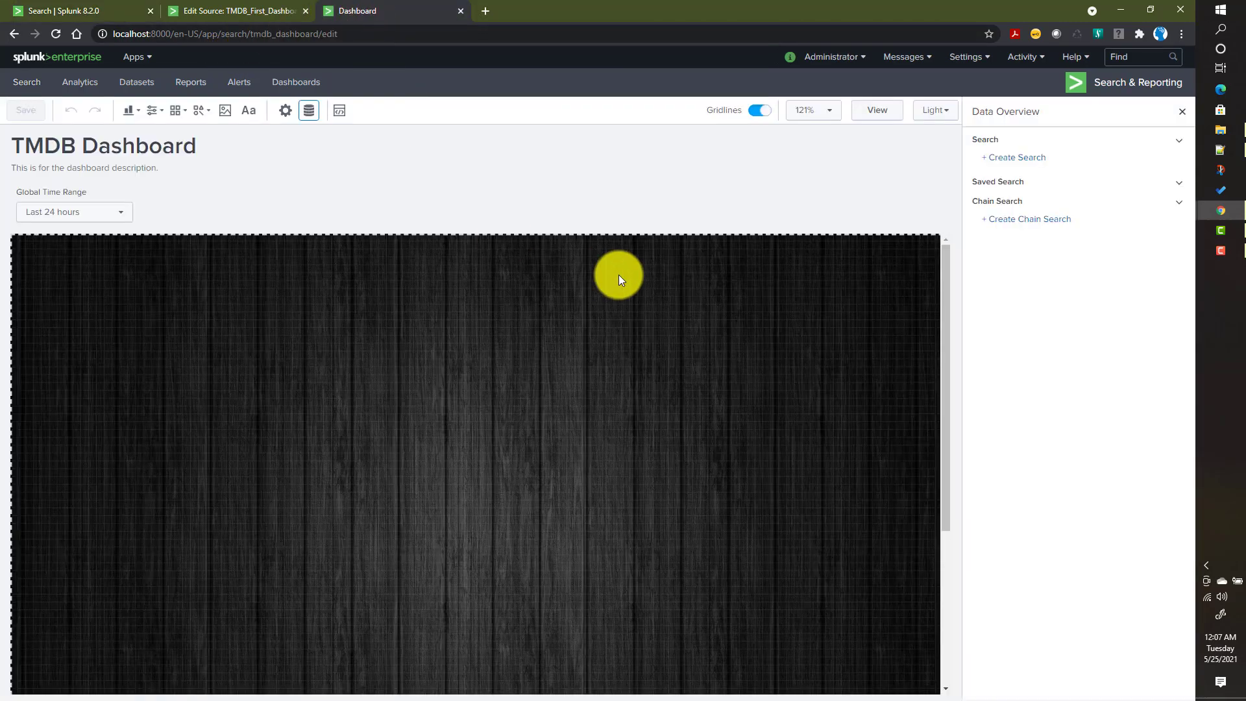
- Start a new search data source named base_search with the copied query as its SPL
{"action": "left_click", "coordinate": [1012, 157]}
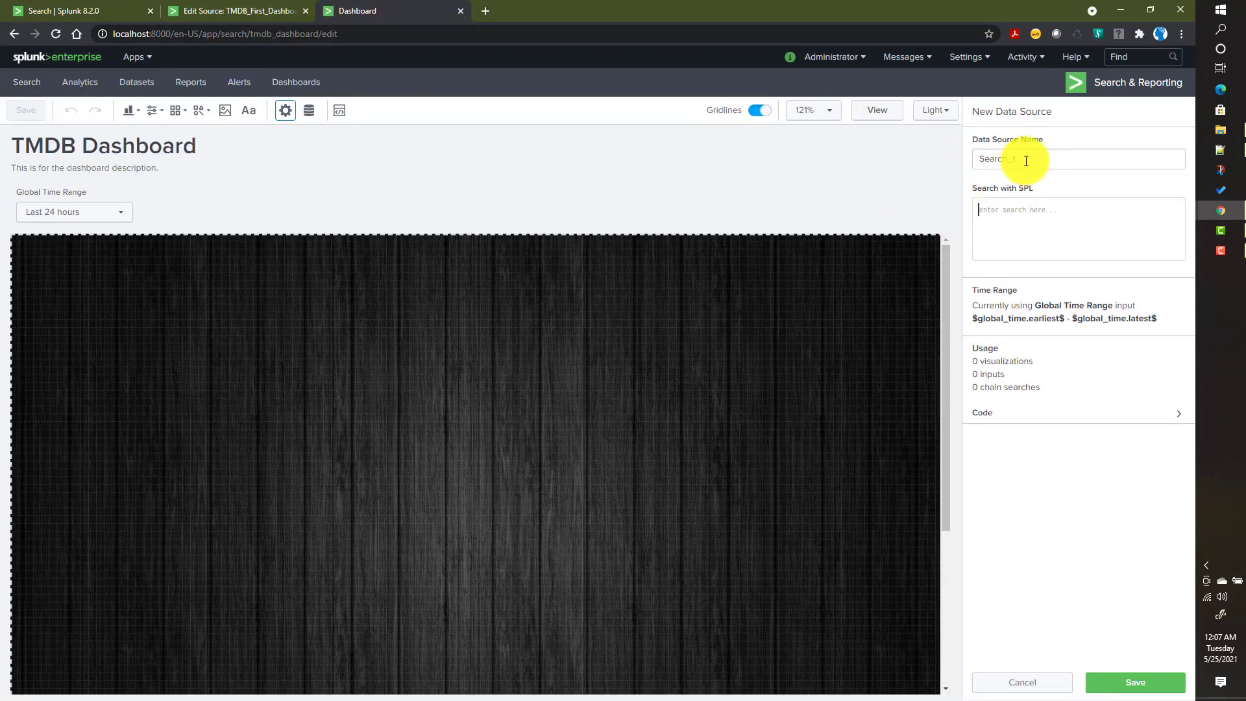
{"action": "double_click", "coordinate": [1025, 160]}
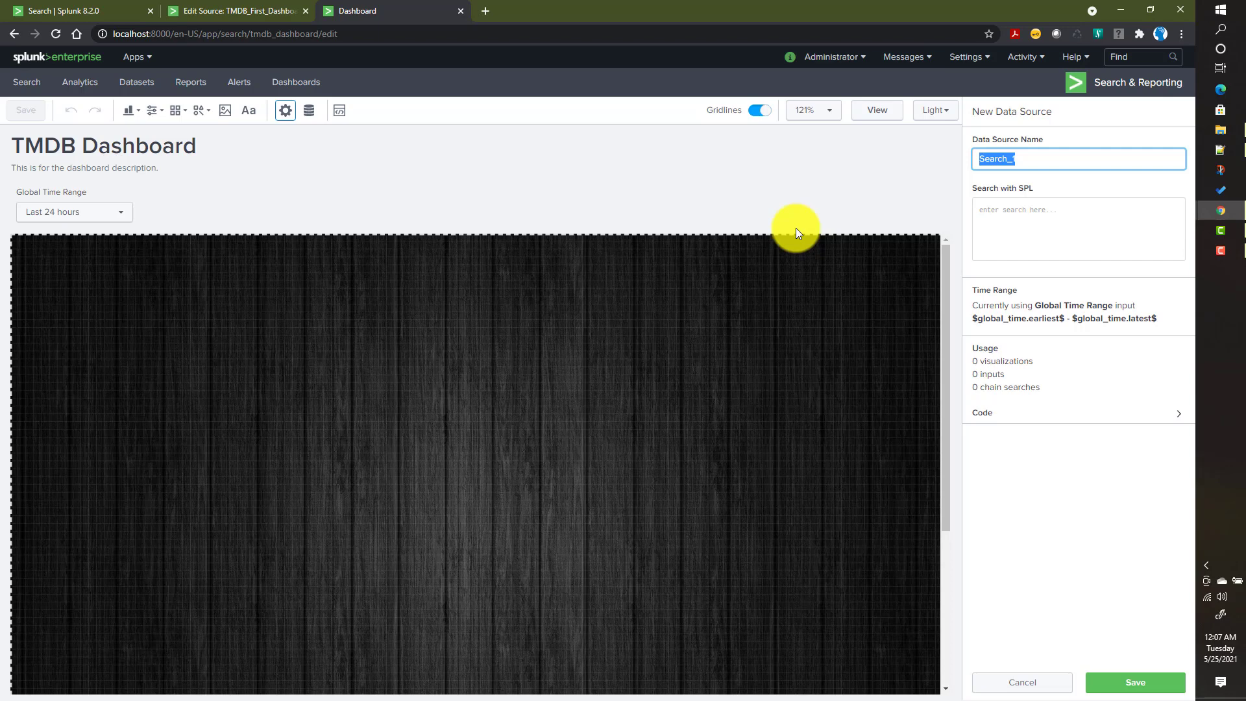
{"action": "type", "text": "base_search"}
{"action": "left_click", "coordinate": [1021, 211]}
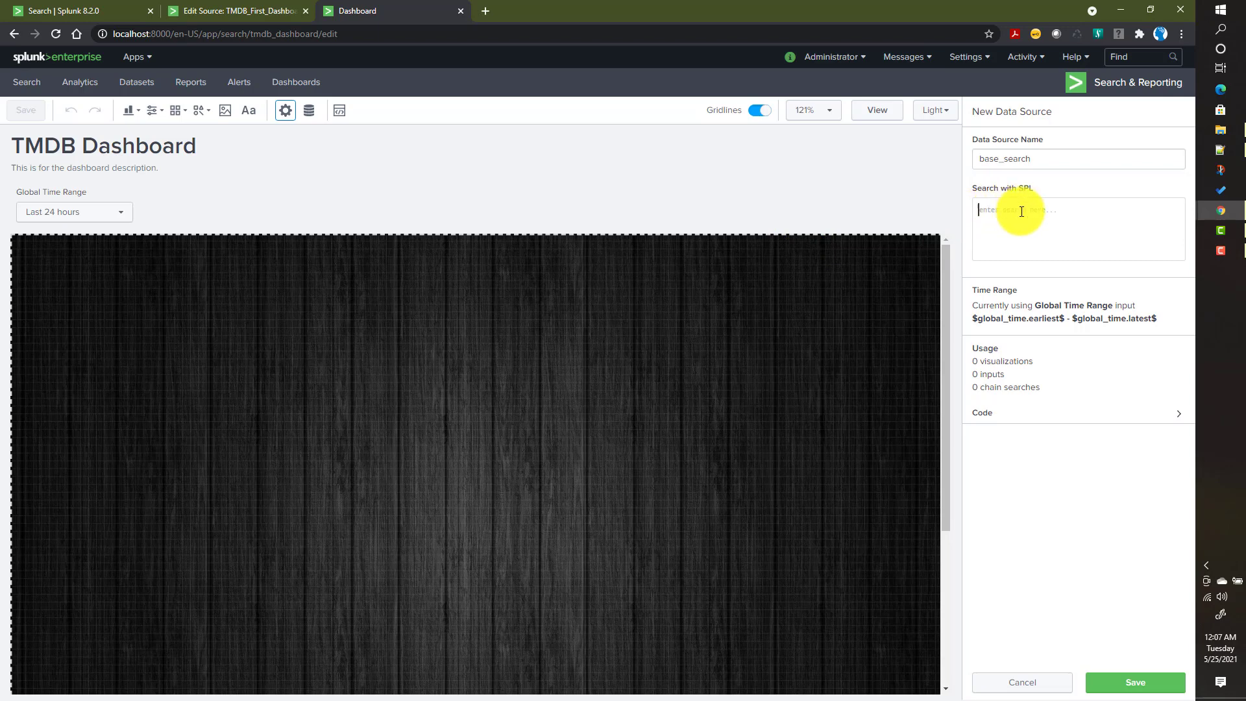
{"action": "key", "text": "ctrl+v"}
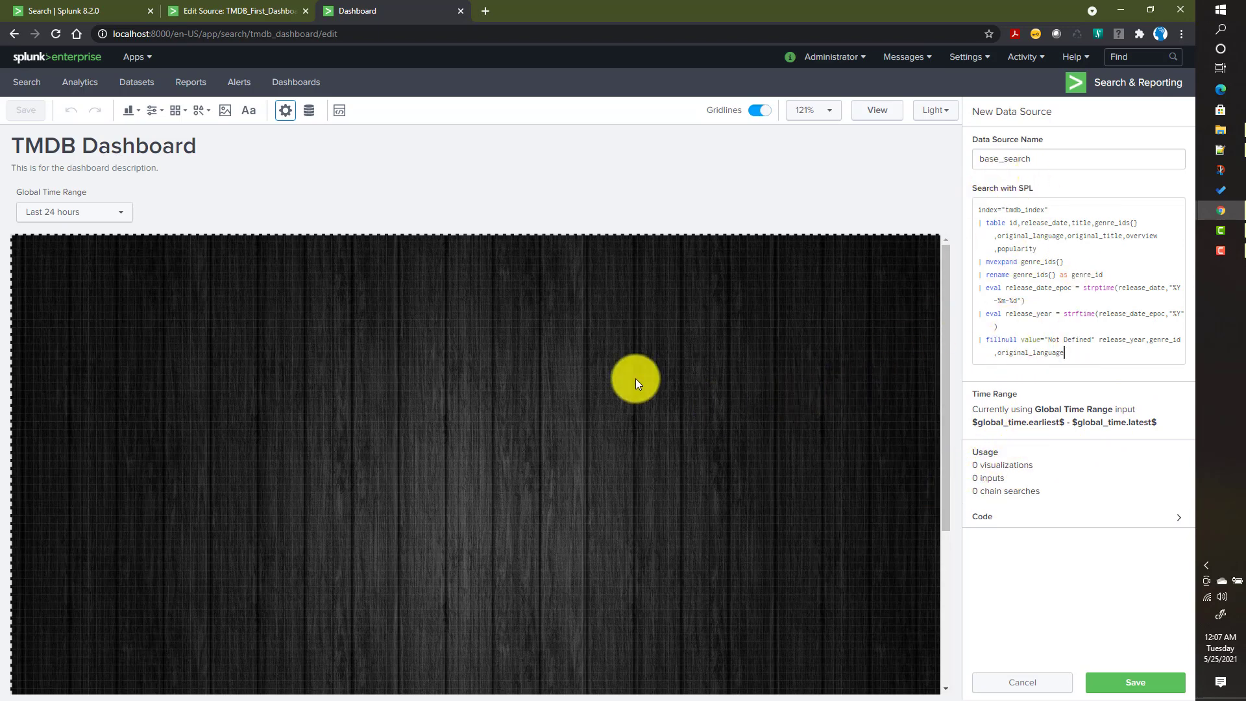
- Review the usage and code details of the base_search data source, and save it
{"action": "double_click", "coordinate": [993, 463]}
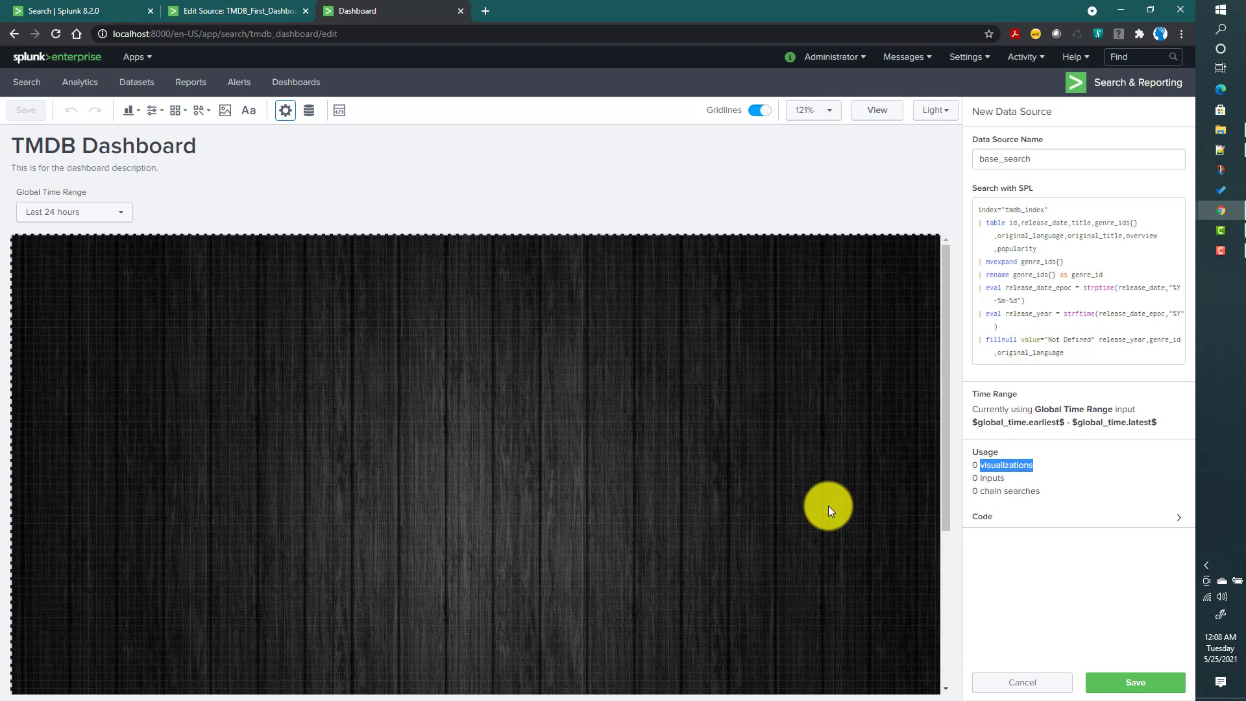
{"action": "double_click", "coordinate": [993, 478]}
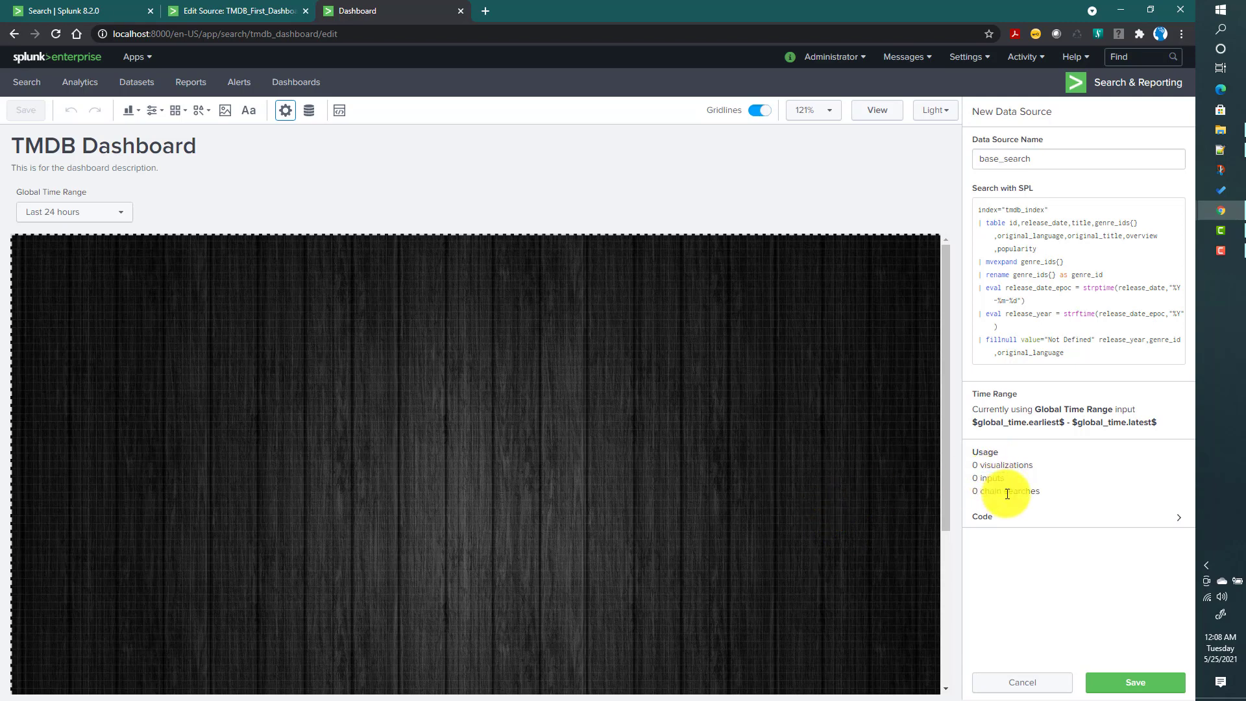
{"action": "double_click", "coordinate": [1007, 494]}
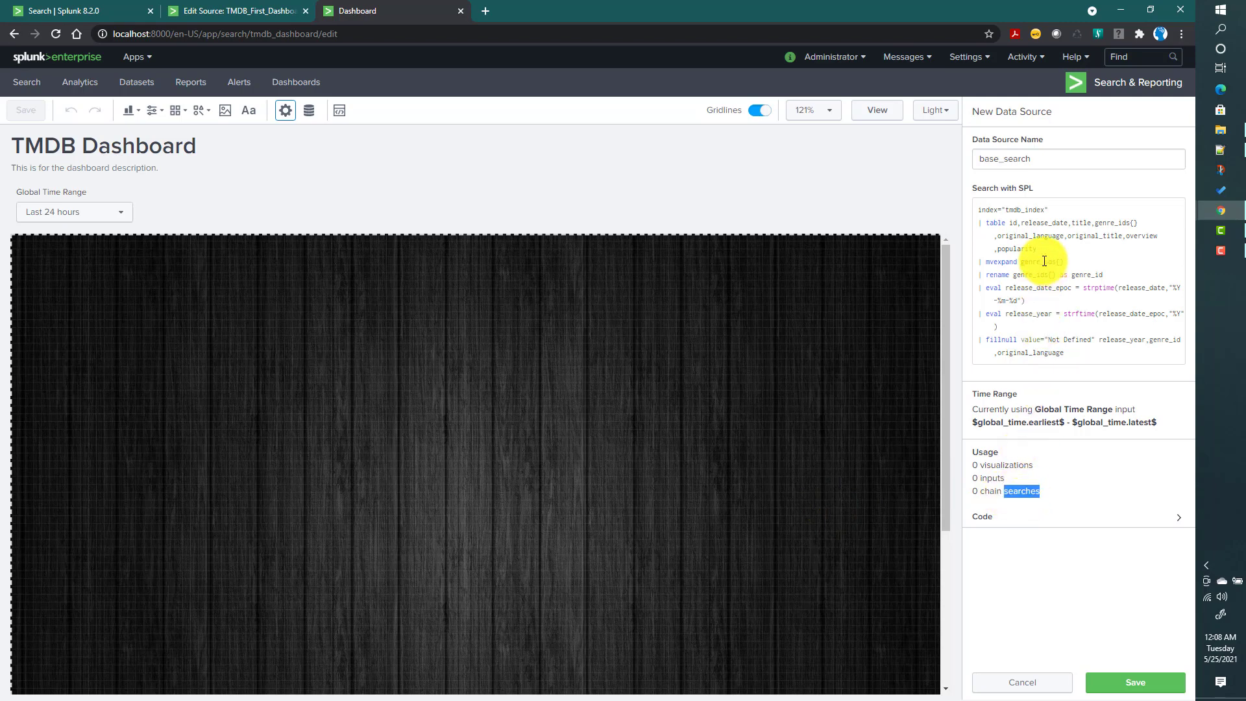
{"action": "left_click", "coordinate": [1020, 520]}
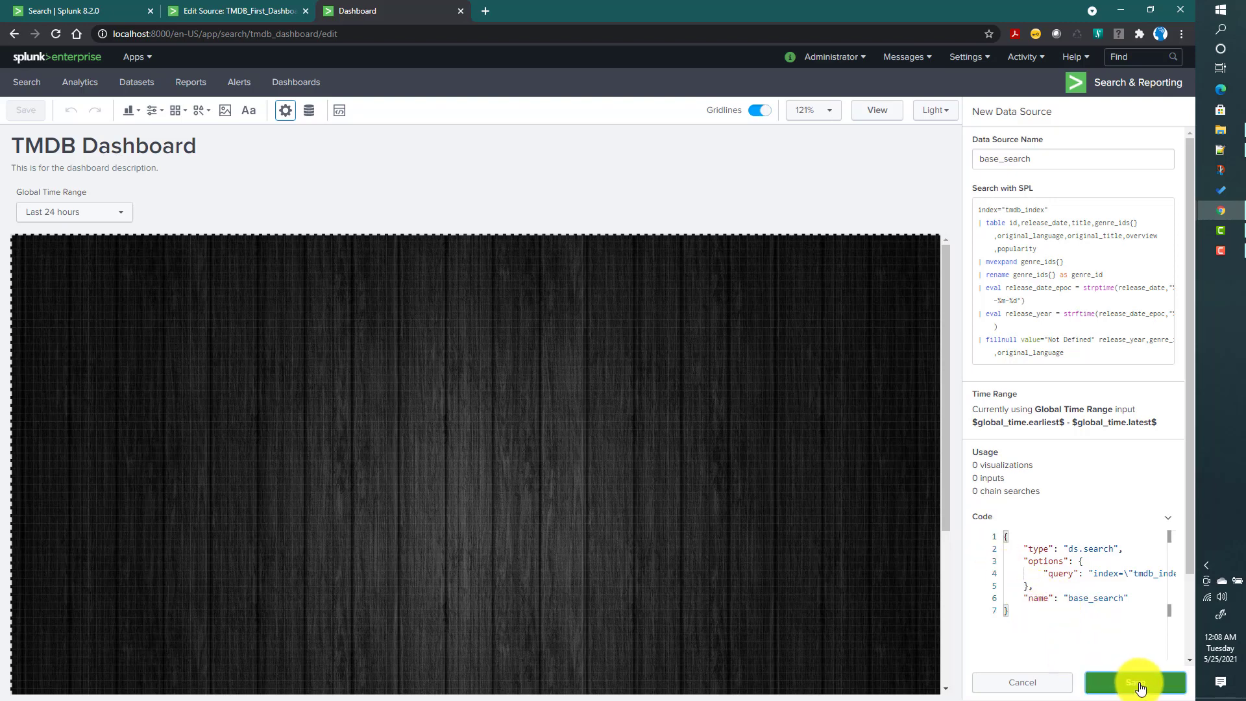
{"action": "left_click", "coordinate": [1118, 681]}
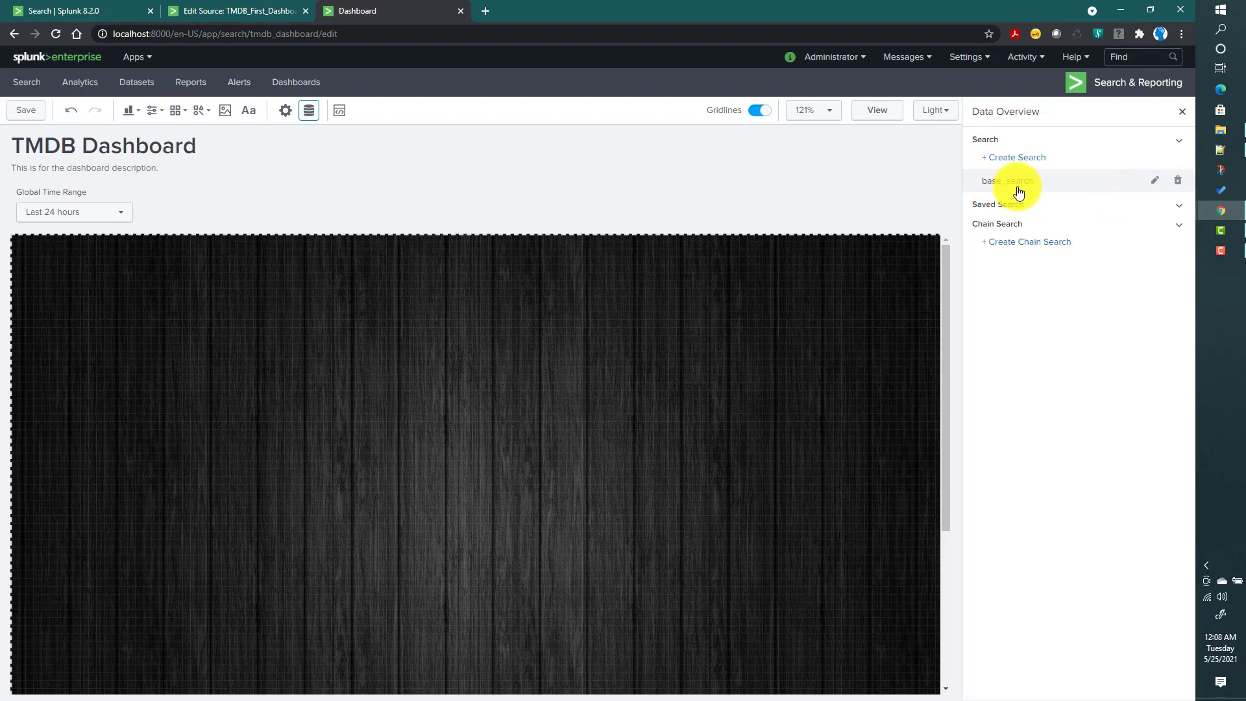
- Open the dashboard's source code and examine the dataSources block, including the data source's ID and base_search name
{"action": "left_click", "coordinate": [340, 115]}
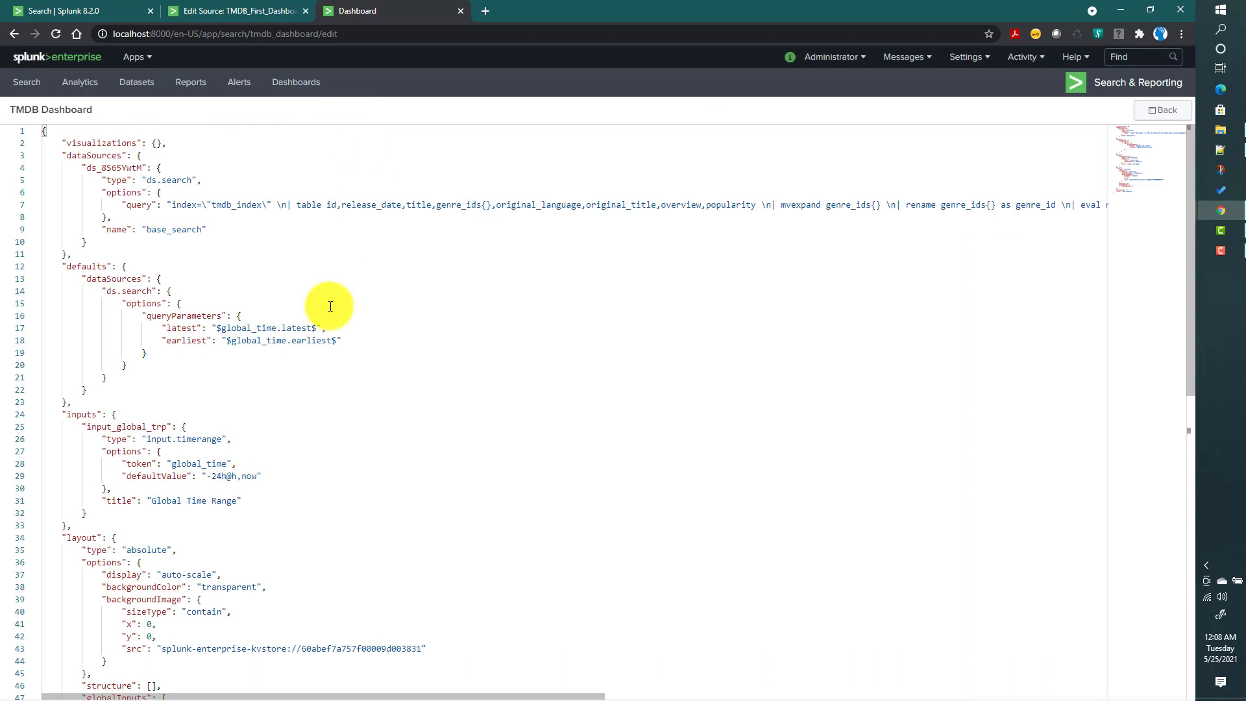
{"action": "double_click", "coordinate": [81, 156]}
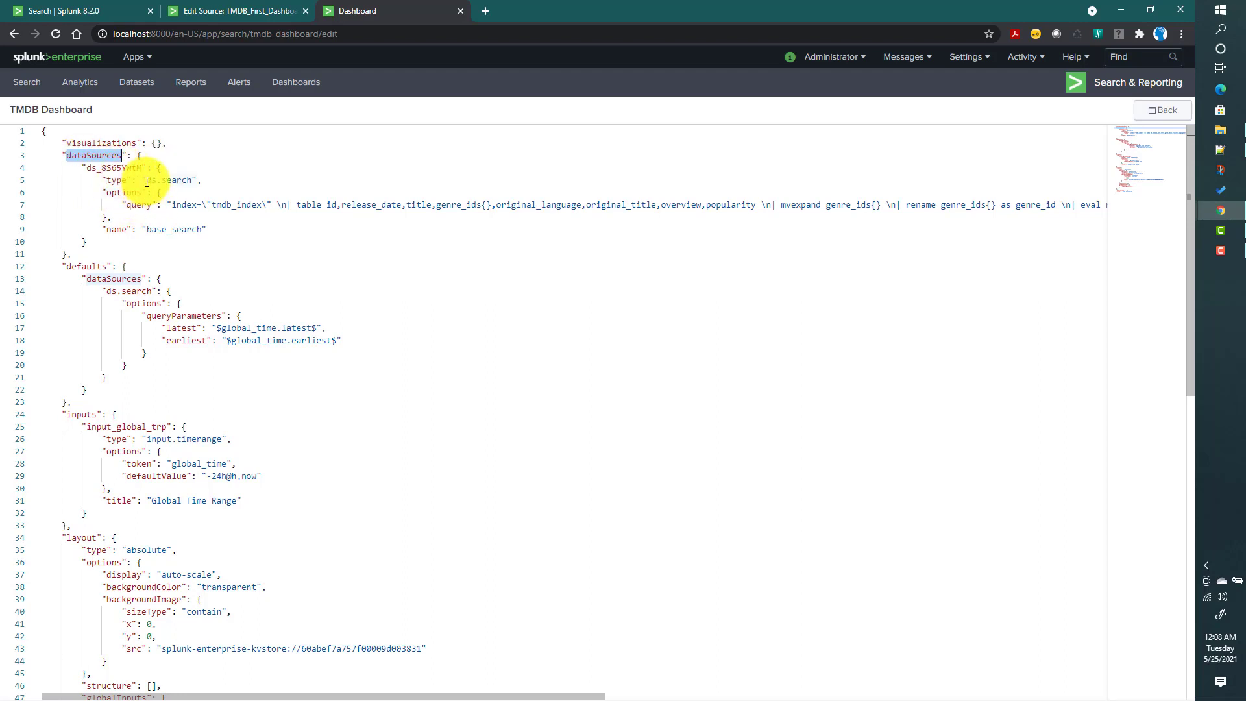
{"action": "double_click", "coordinate": [157, 228]}
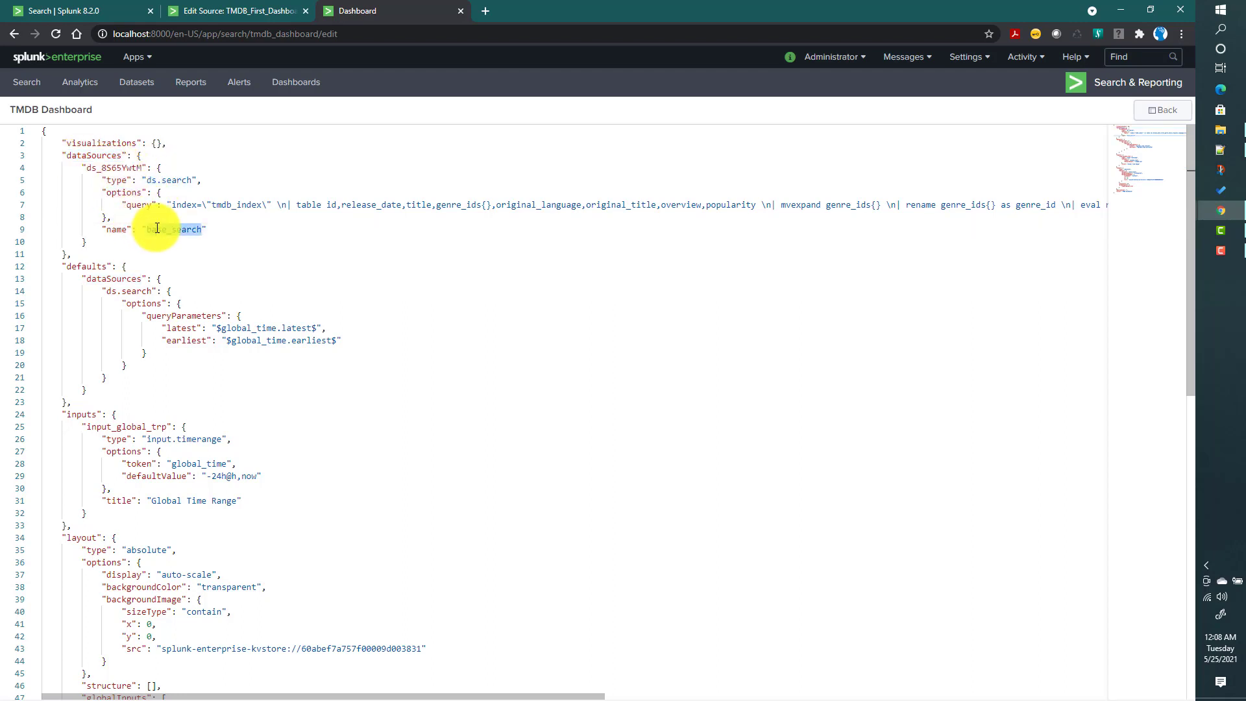
{"action": "double_click", "coordinate": [97, 168]}
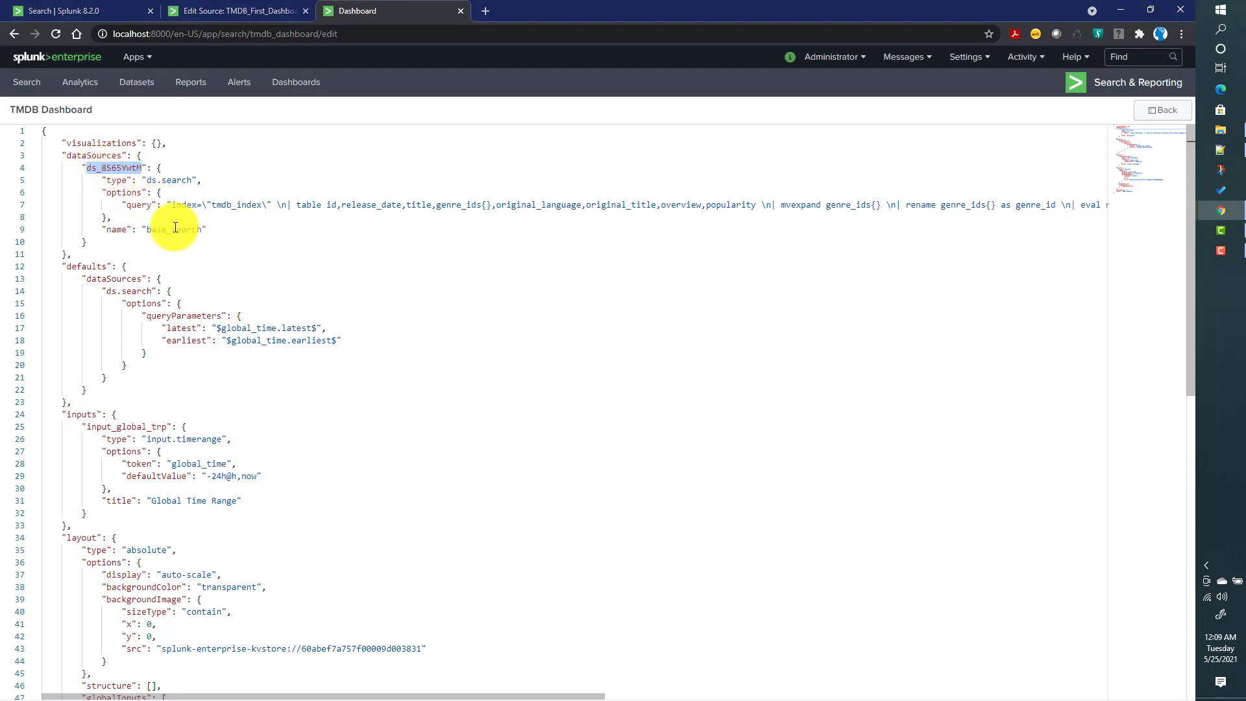
{"action": "double_click", "coordinate": [175, 228]}
{"action": "double_click", "coordinate": [108, 168]}
{"action": "left_click_drag", "start_coordinate": [157, 167], "coordinate": [166, 238]}
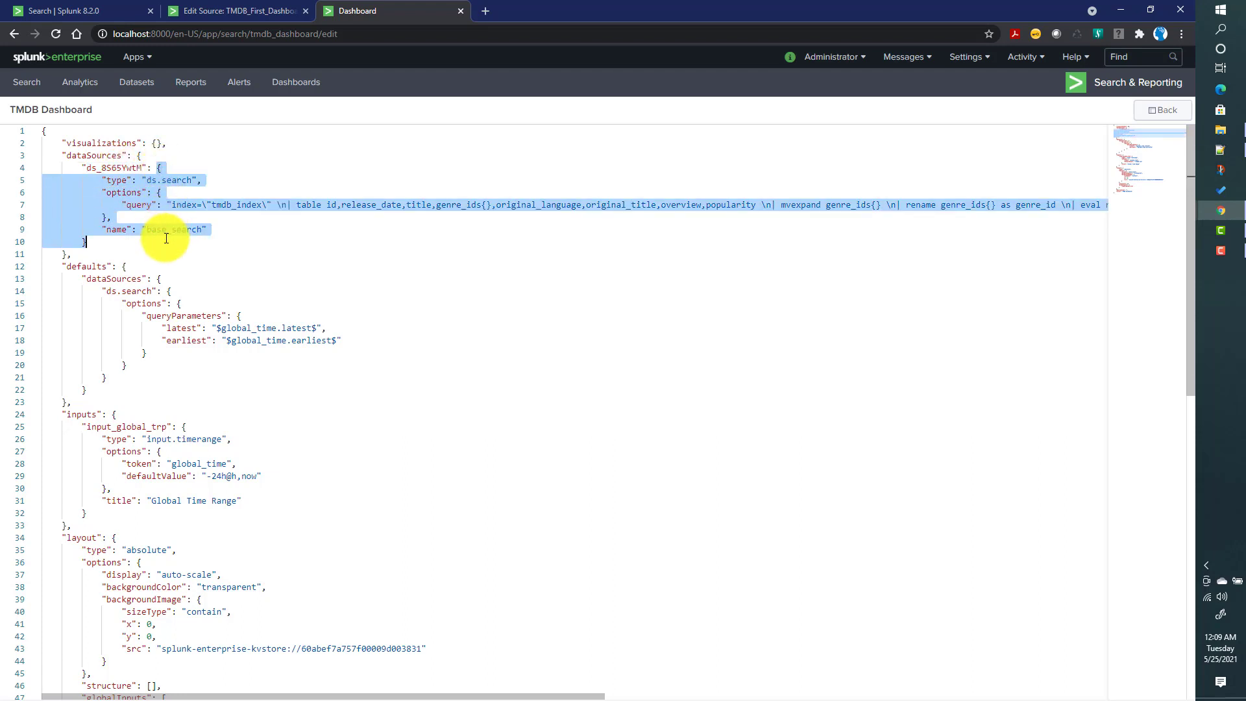
- Examine the type, query option and name entries within the base_search data source definition
{"action": "double_click", "coordinate": [114, 167]}
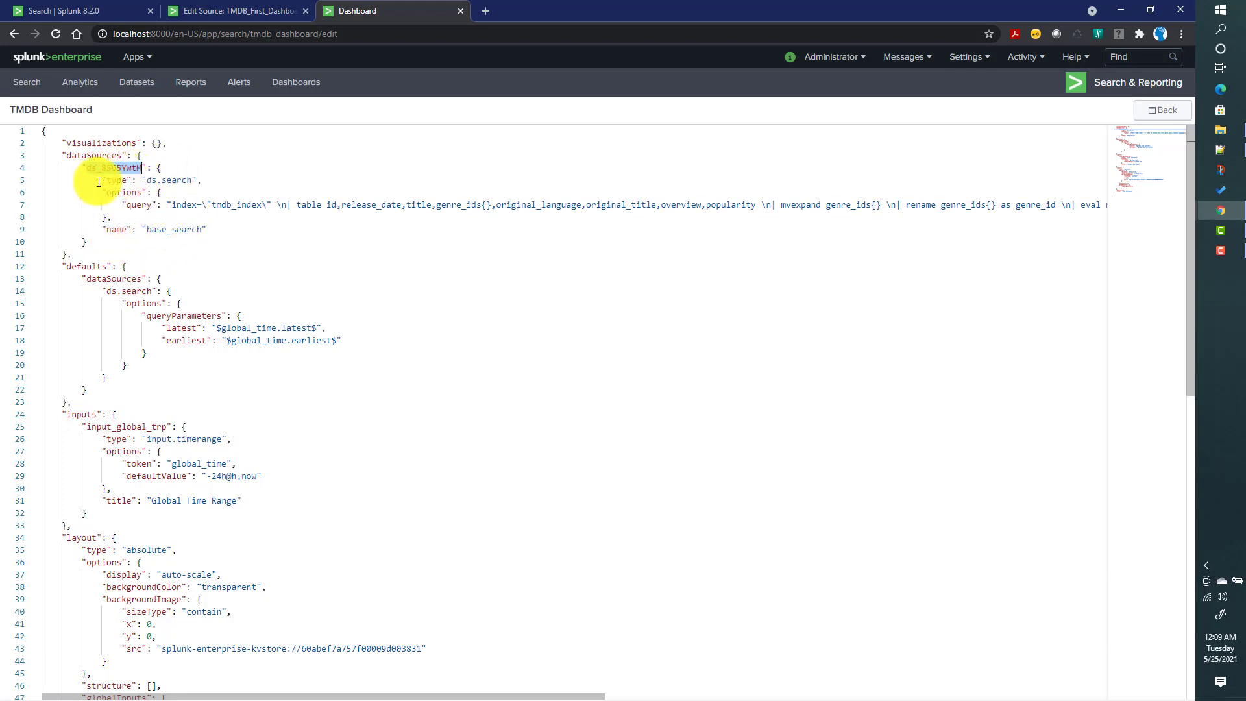
{"action": "left_click_drag", "start_coordinate": [102, 179], "coordinate": [202, 180]}
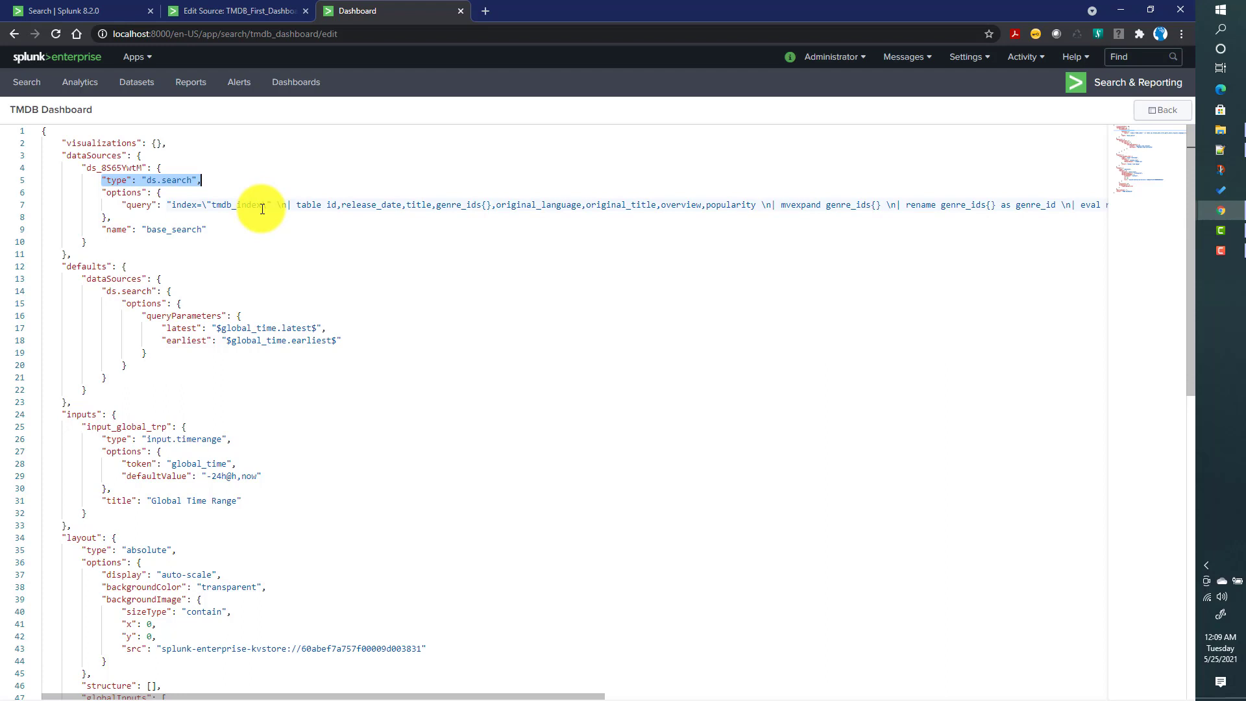
{"action": "double_click", "coordinate": [177, 180]}
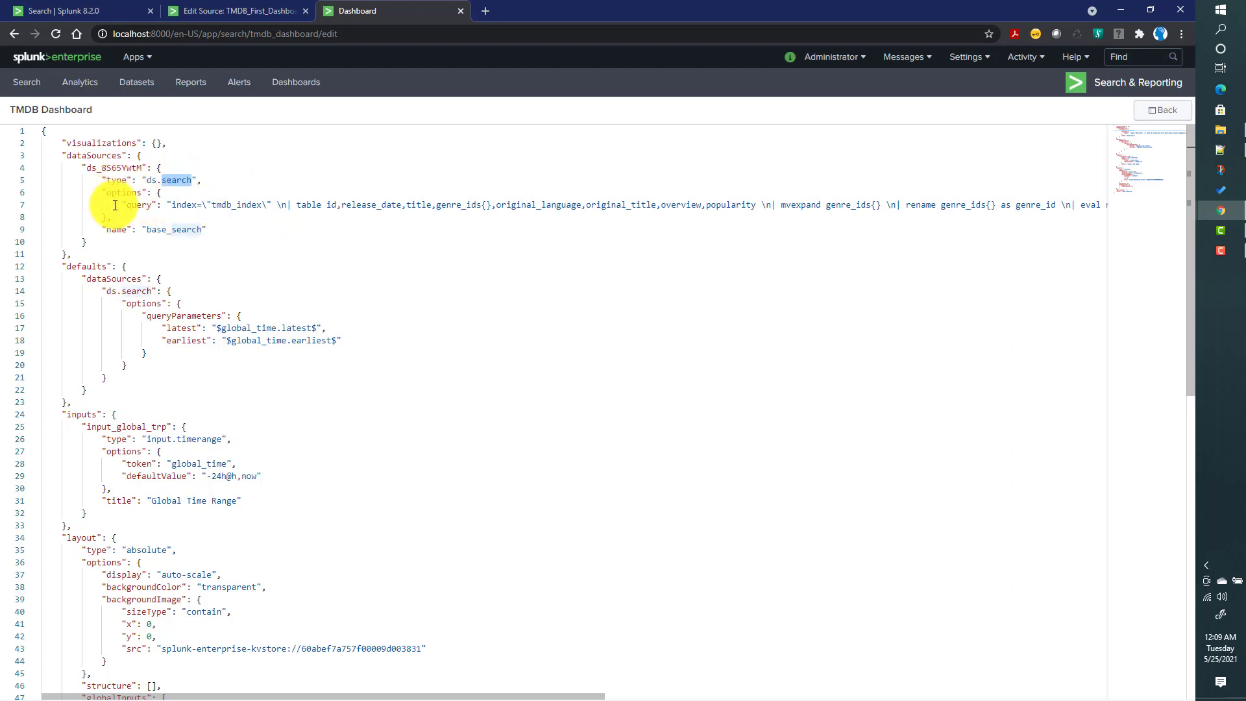
{"action": "left_click_drag", "start_coordinate": [122, 204], "coordinate": [165, 216]}
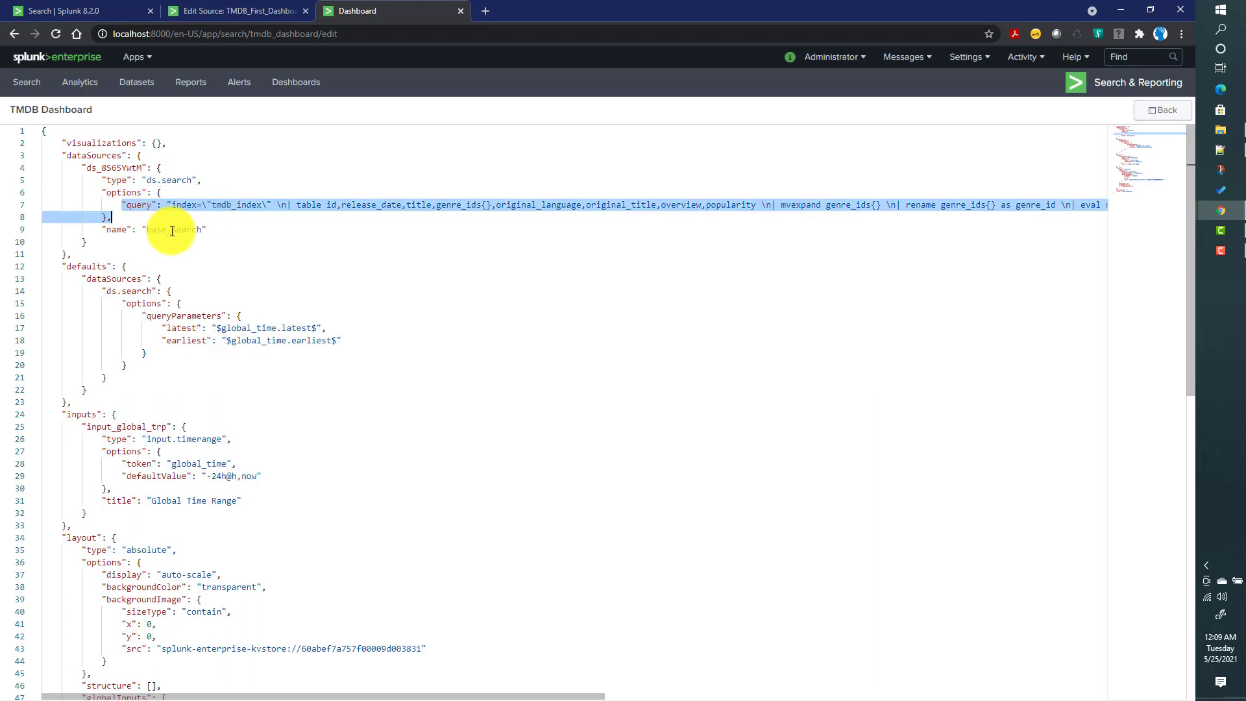
{"action": "double_click", "coordinate": [165, 231]}
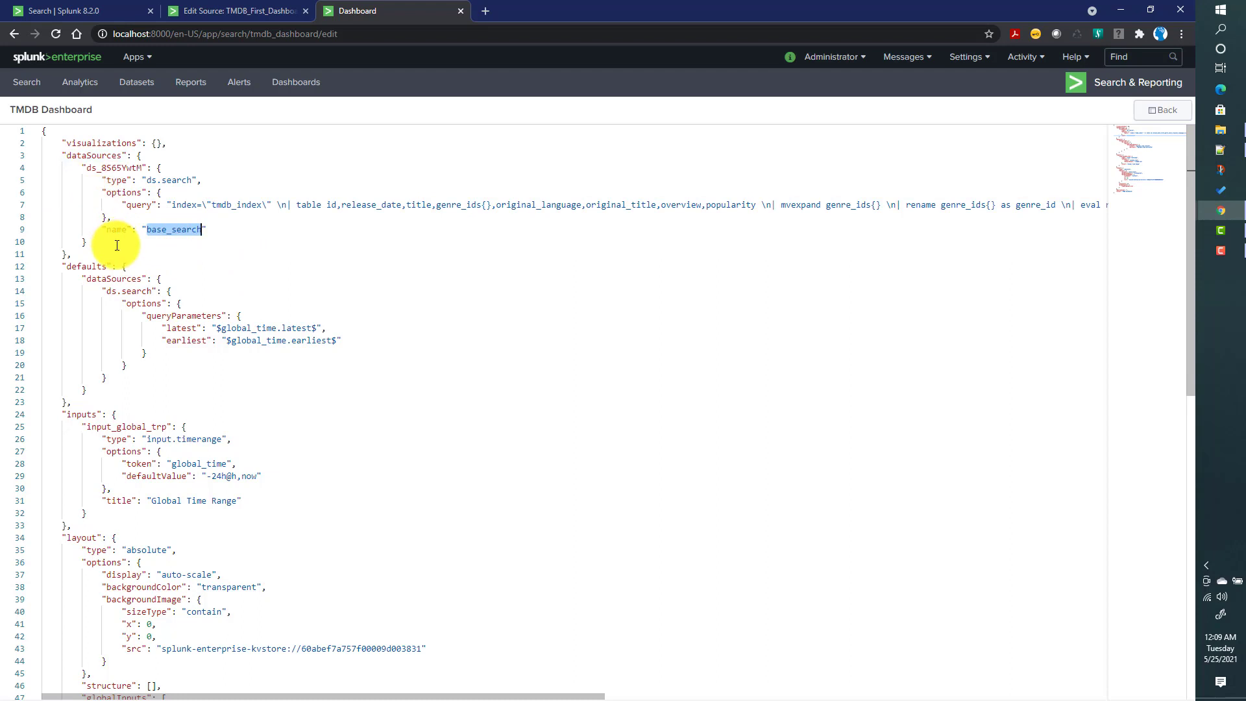
{"action": "double_click", "coordinate": [125, 167]}
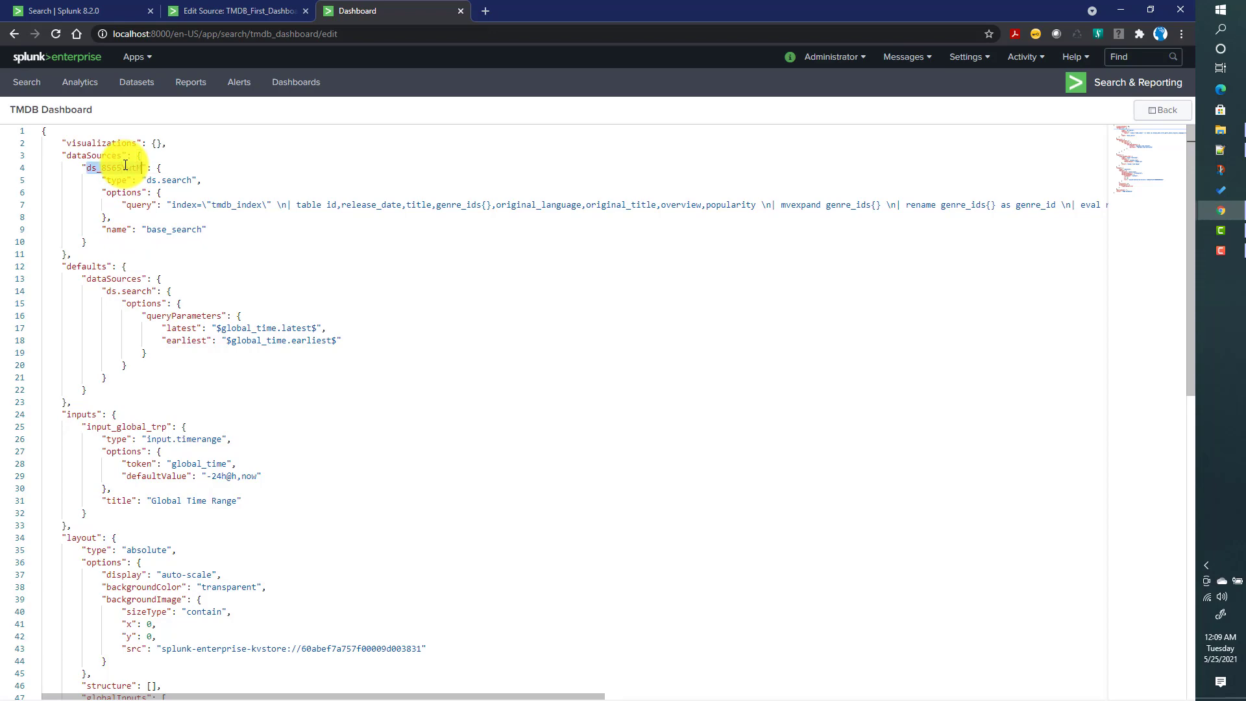
- Leave the source code and start a new chain search named single_value_cs with base_search as its parent search
{"action": "left_click", "coordinate": [1153, 114]}
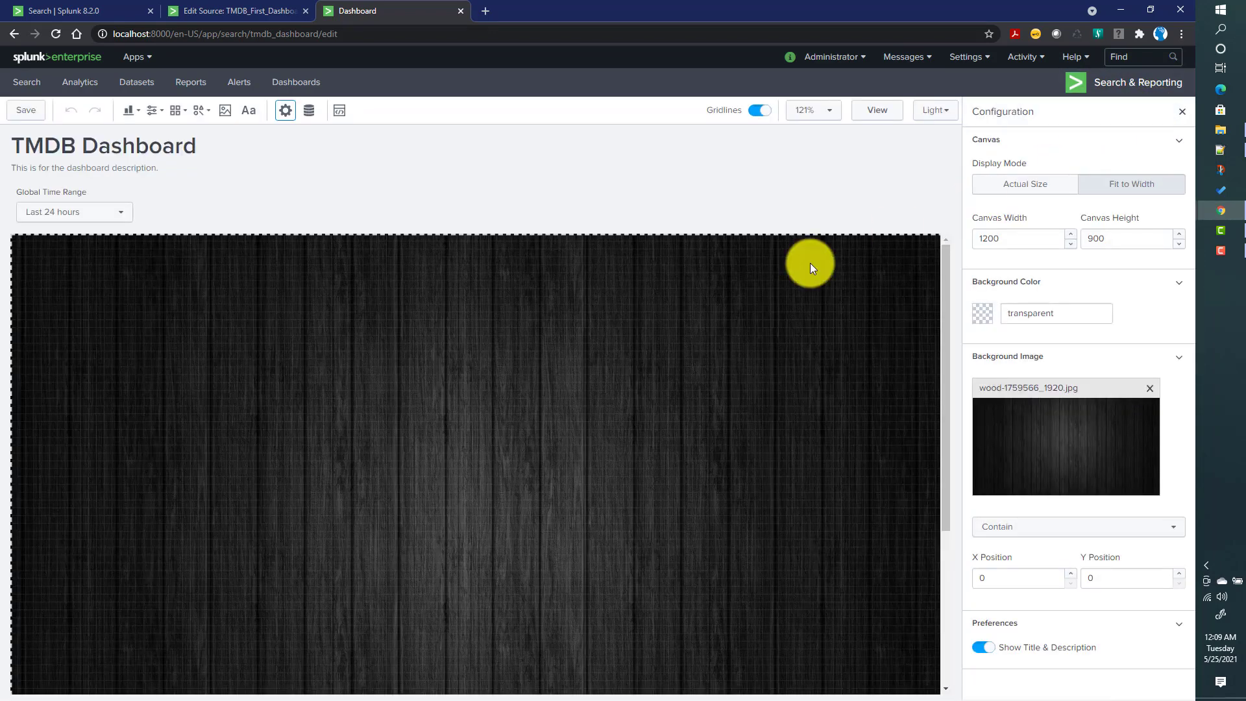
{"action": "left_click", "coordinate": [307, 114]}
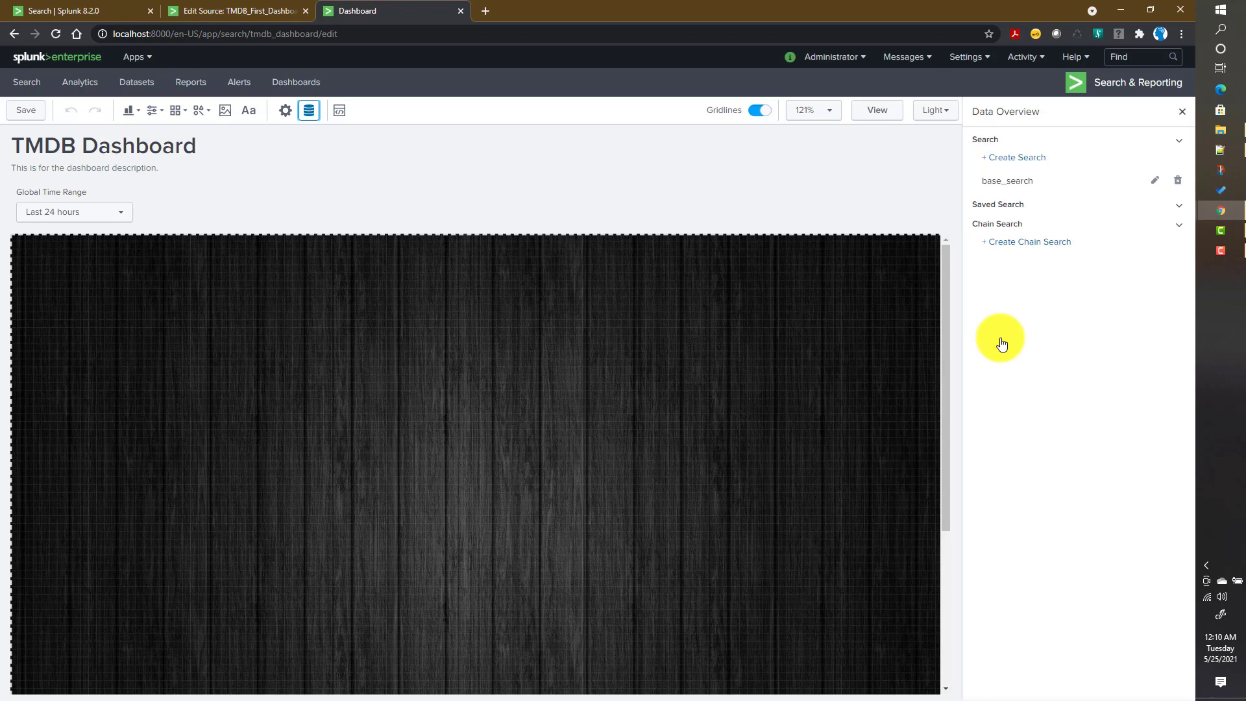
{"action": "left_click", "coordinate": [1023, 247]}
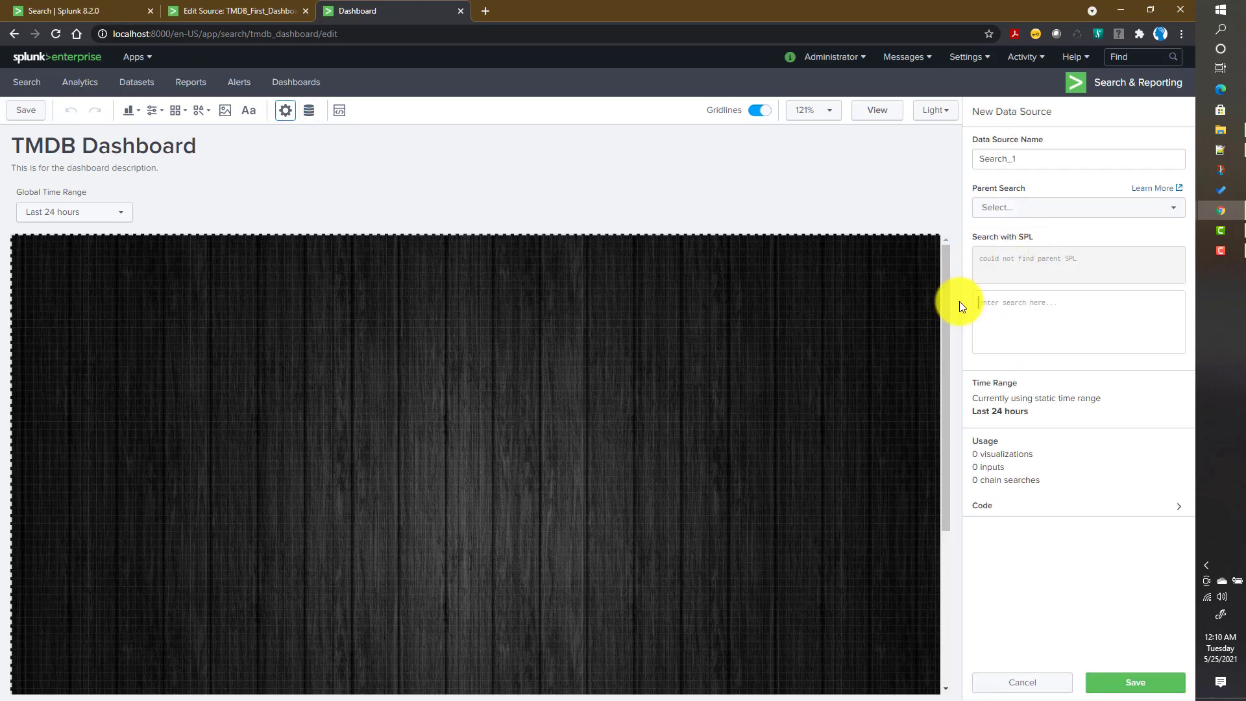
{"action": "double_click", "coordinate": [1024, 159]}
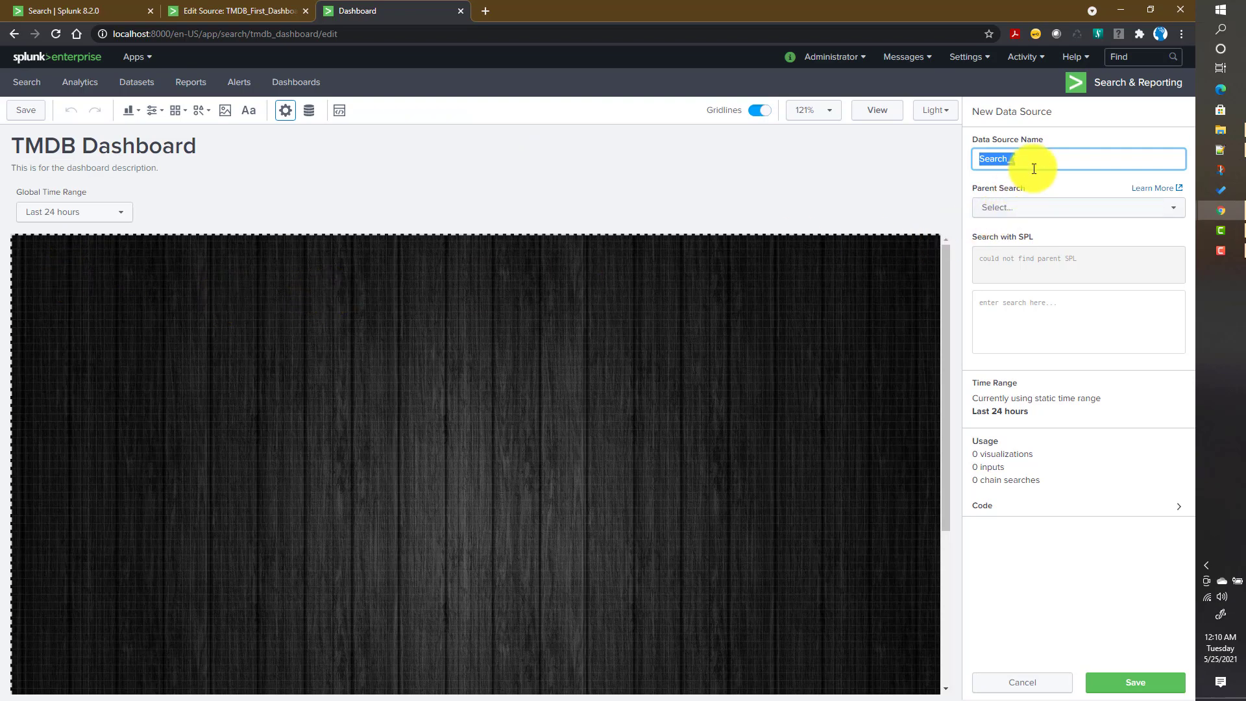
{"action": "type", "text": "single_value_cs"}
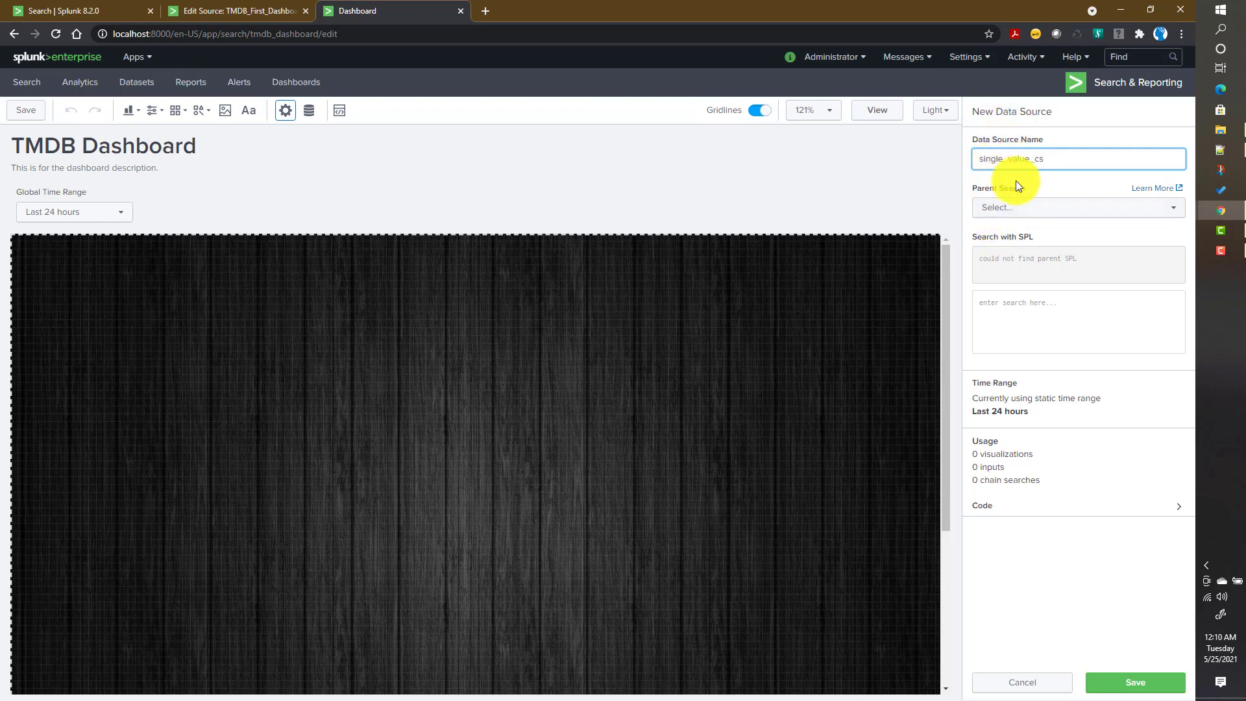
{"action": "left_click", "coordinate": [1025, 214]}
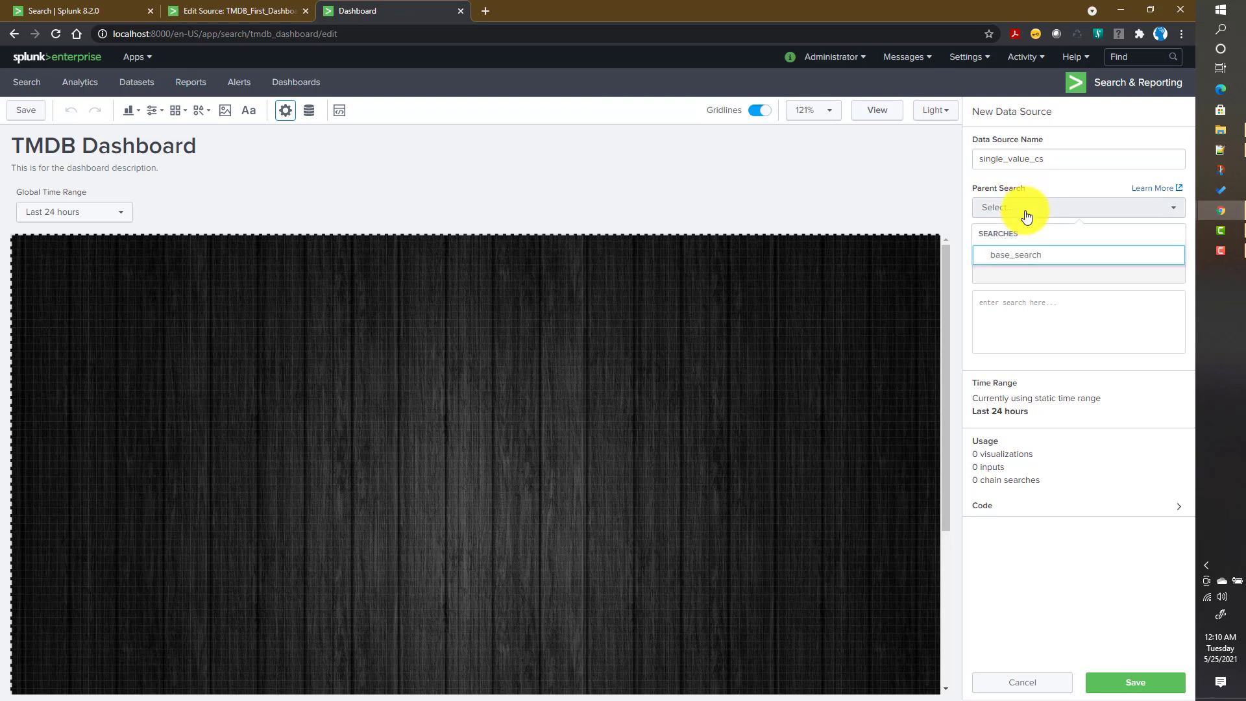
{"action": "left_click", "coordinate": [1015, 265]}
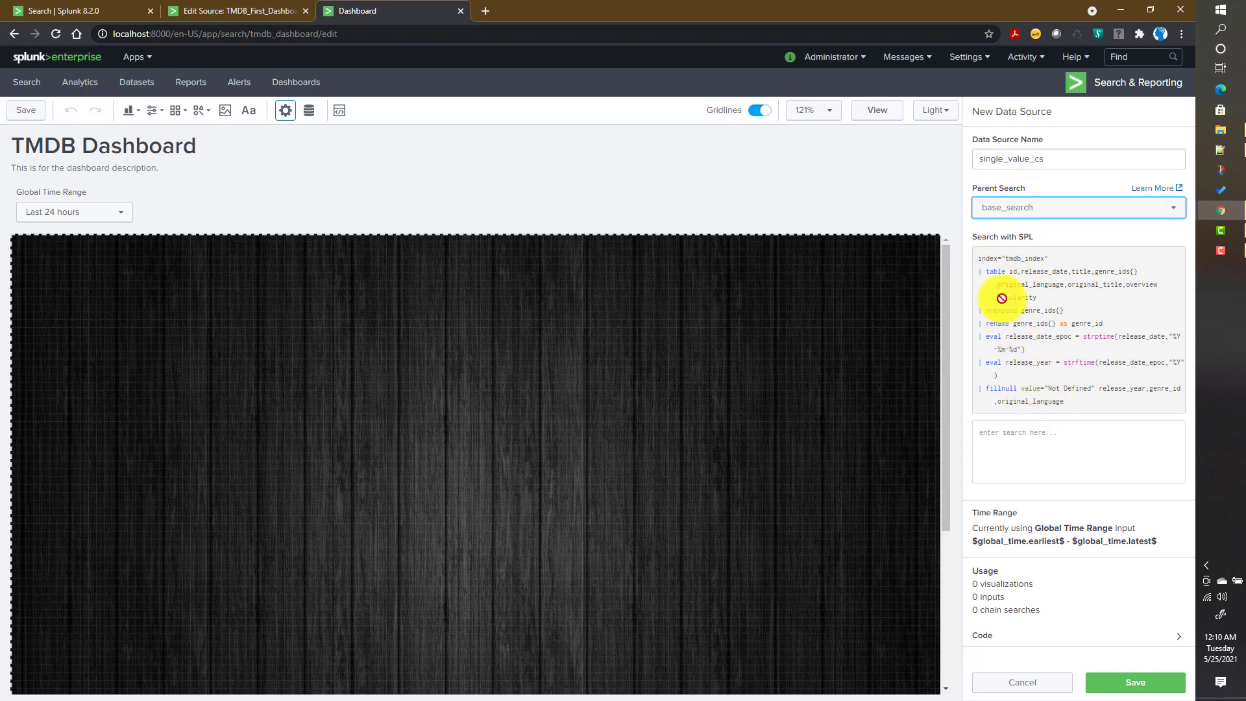
- Examine the parent query that single_value_cs inherits from base_search
{"action": "left_click_drag", "start_coordinate": [1003, 298], "coordinate": [1025, 305]}
{"action": "left_click", "coordinate": [1014, 262]}
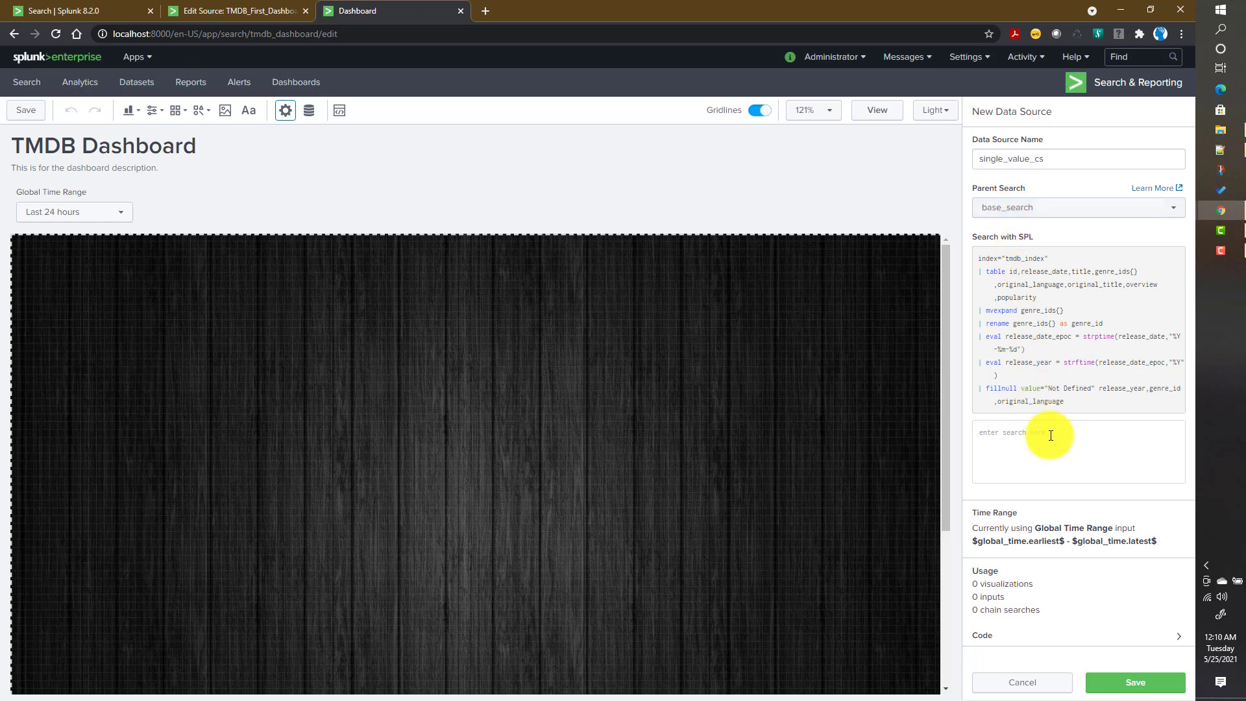
{"action": "left_click_drag", "start_coordinate": [1005, 272], "coordinate": [1056, 378]}
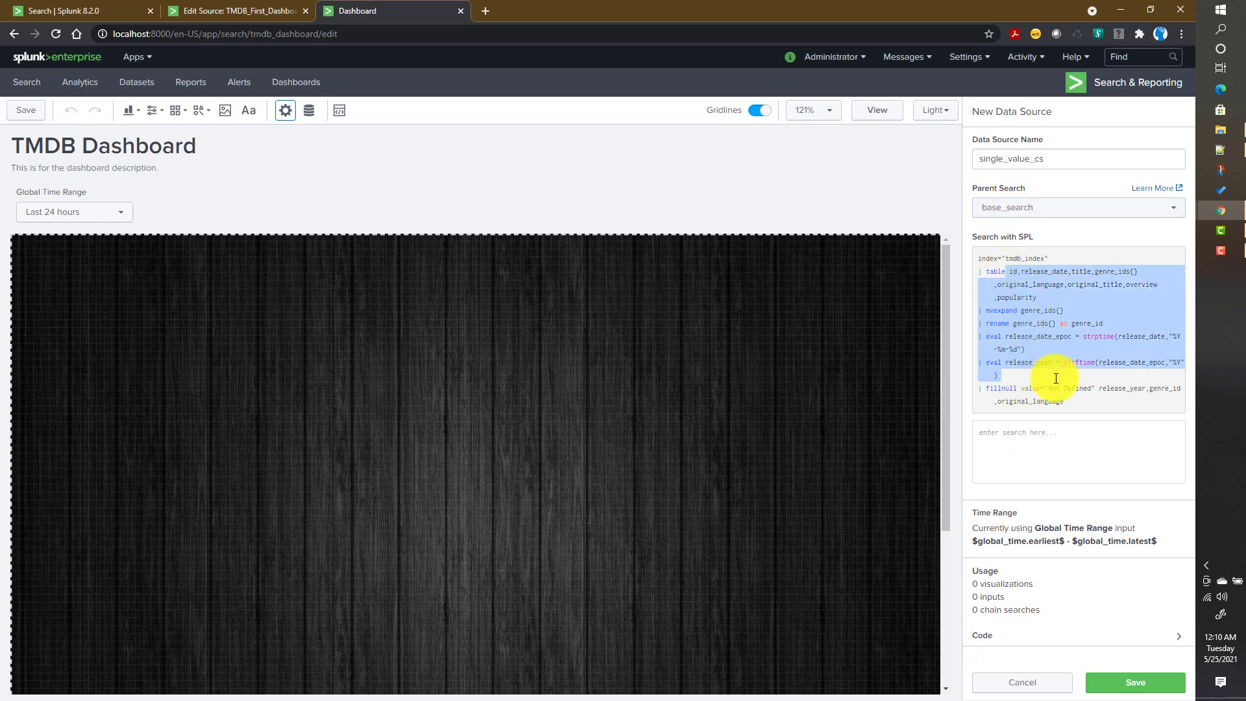
{"action": "left_click", "coordinate": [1044, 371]}
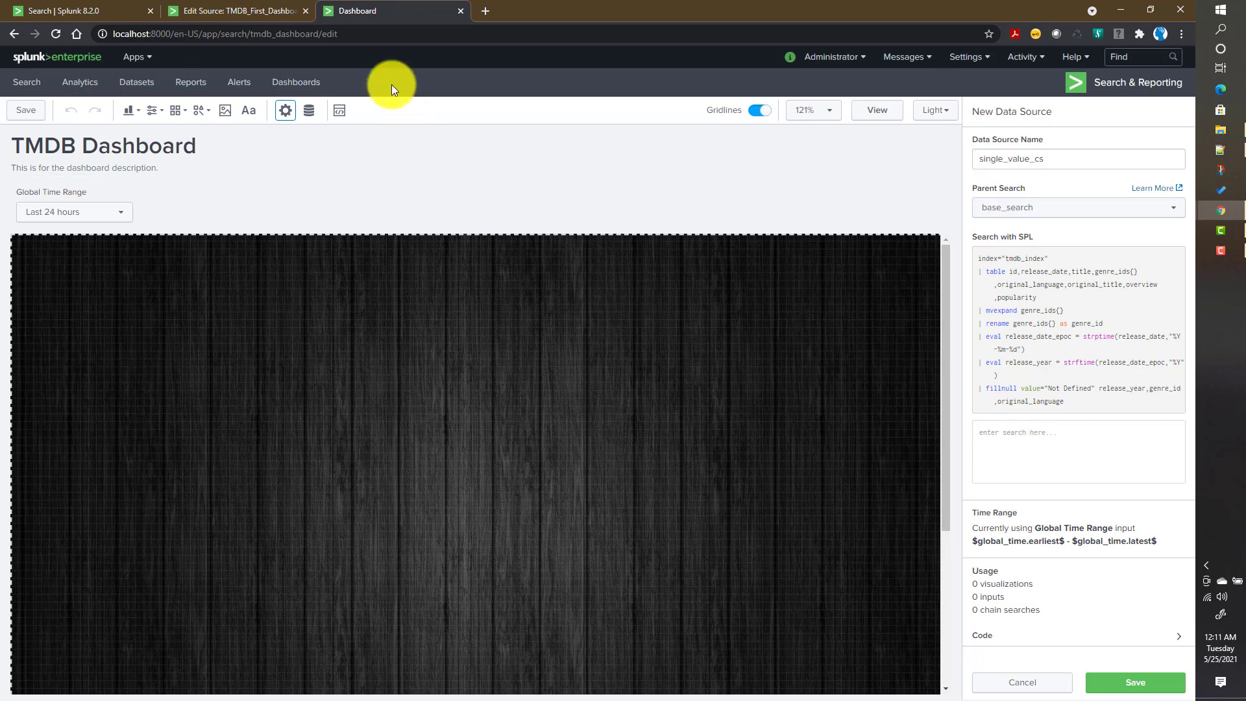
- Close the source editor of TMDB_First_Dashboard without saving, view its Total Movies panel, and return to the TMDB Dashboard editor
{"action": "left_click", "coordinate": [265, 7]}
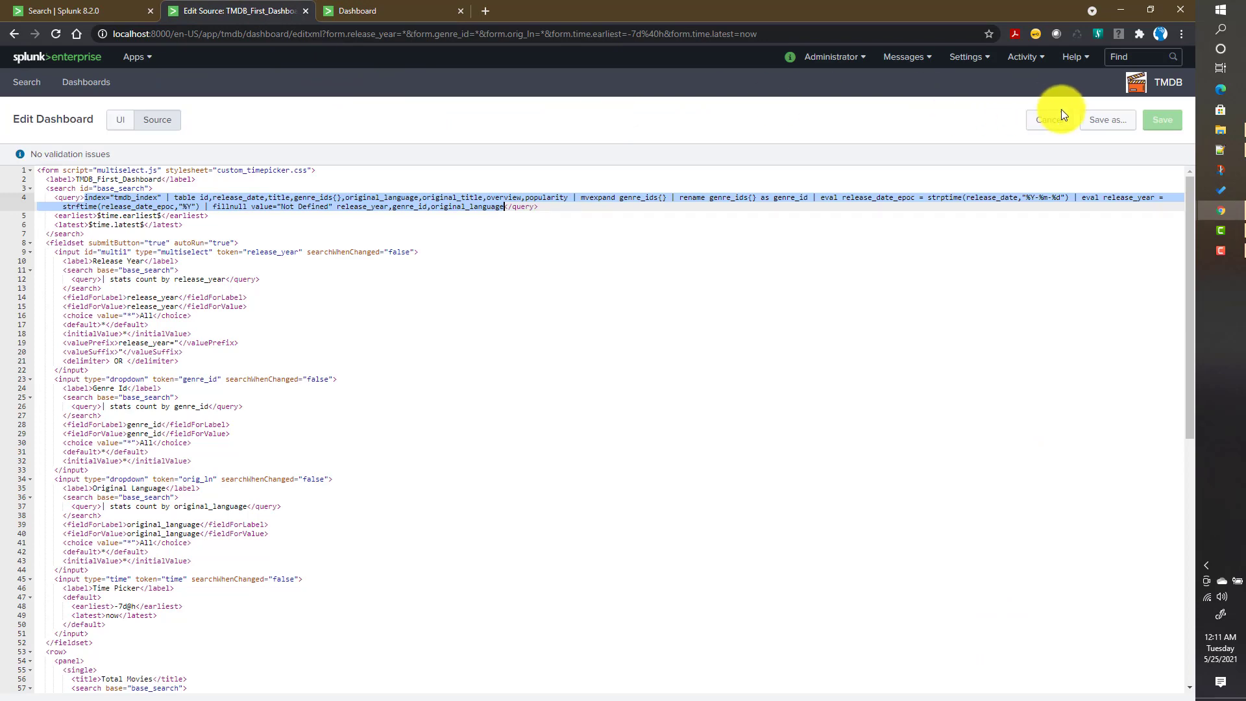
{"action": "left_click", "coordinate": [1045, 122]}
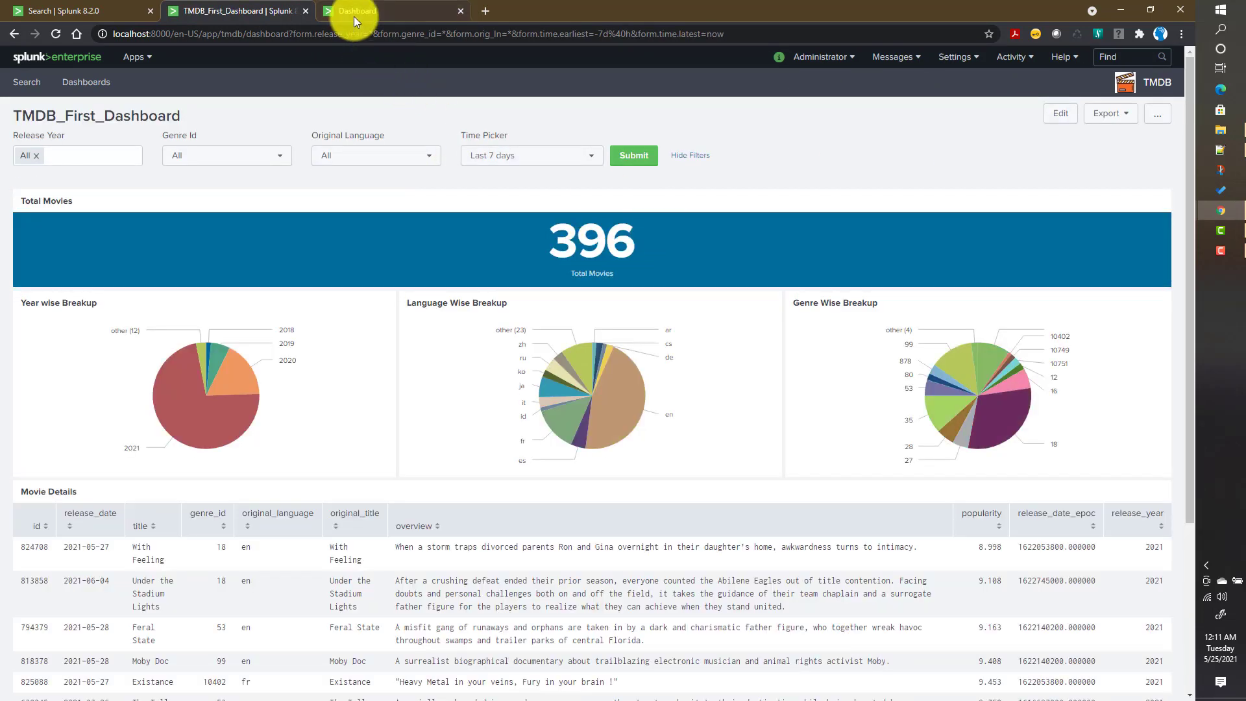
{"action": "left_click", "coordinate": [353, 17]}
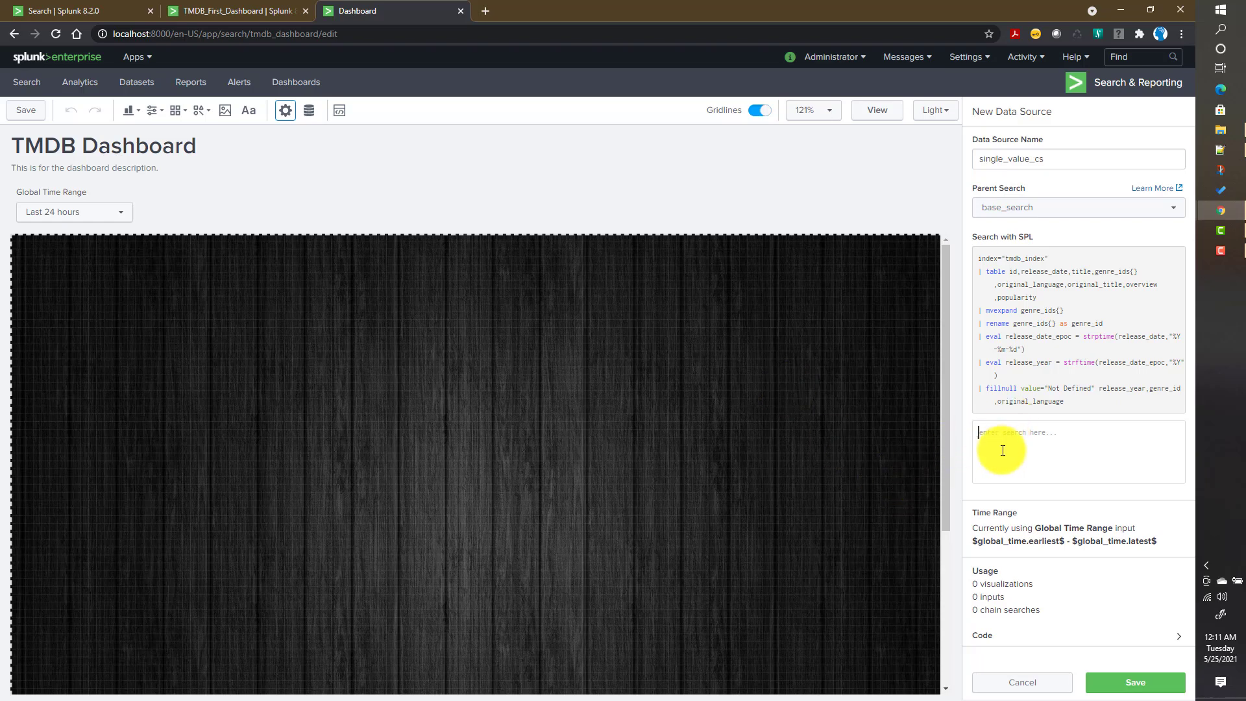
- Enter the query "| stats dc(id) as movie_count" for the single_value_cs chain search and save the data source
{"action": "type", "text": "| stats dc(id) as movie_count"}
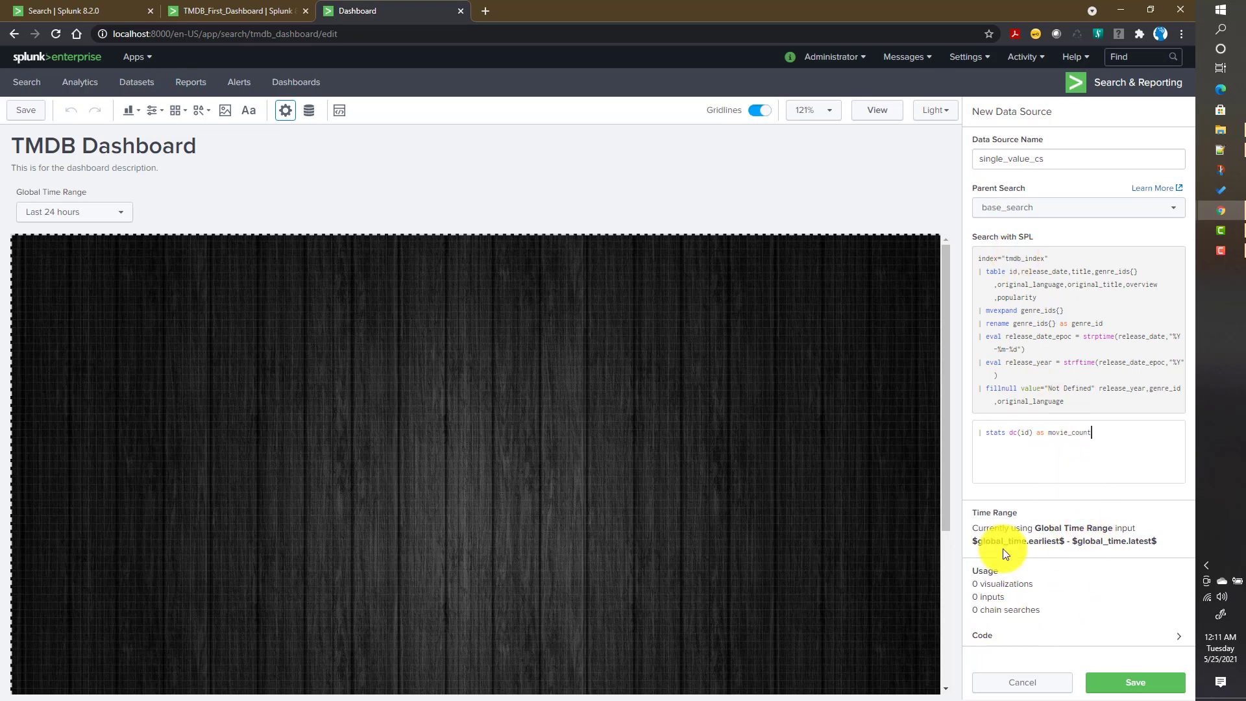
{"action": "left_click_drag", "start_coordinate": [972, 583], "coordinate": [1038, 613]}
{"action": "left_click", "coordinate": [1049, 614]}
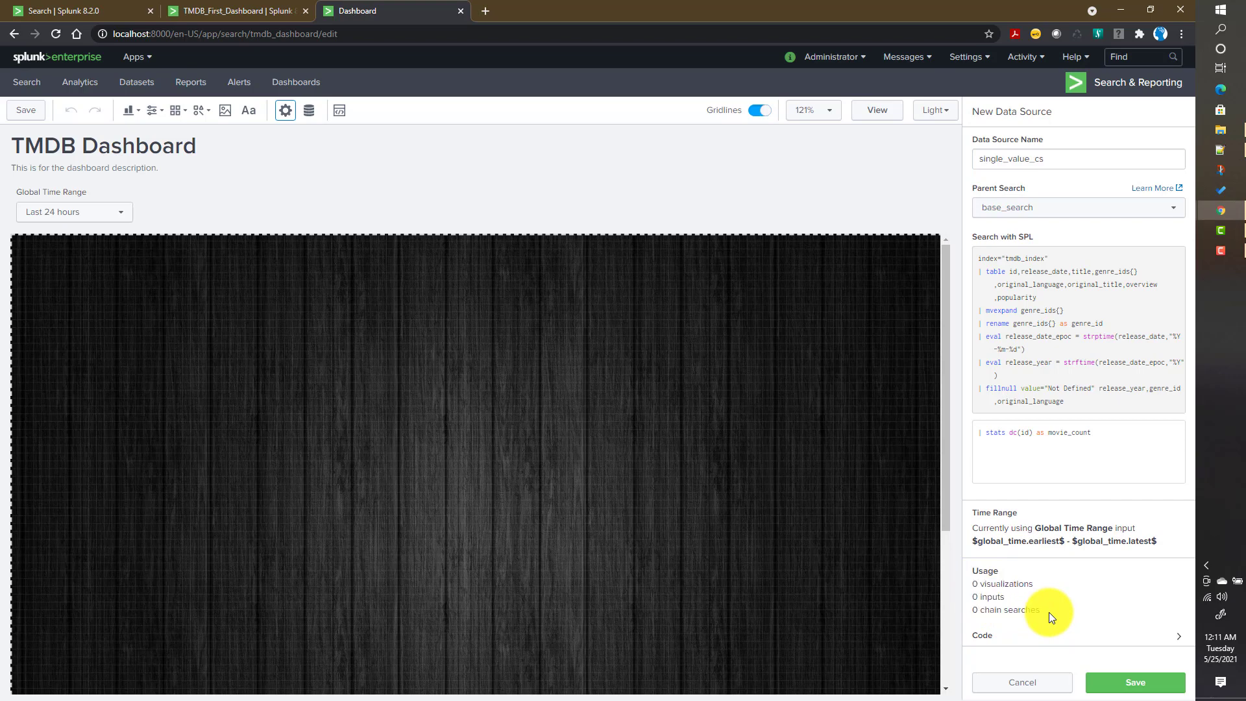
{"action": "left_click", "coordinate": [1138, 682]}
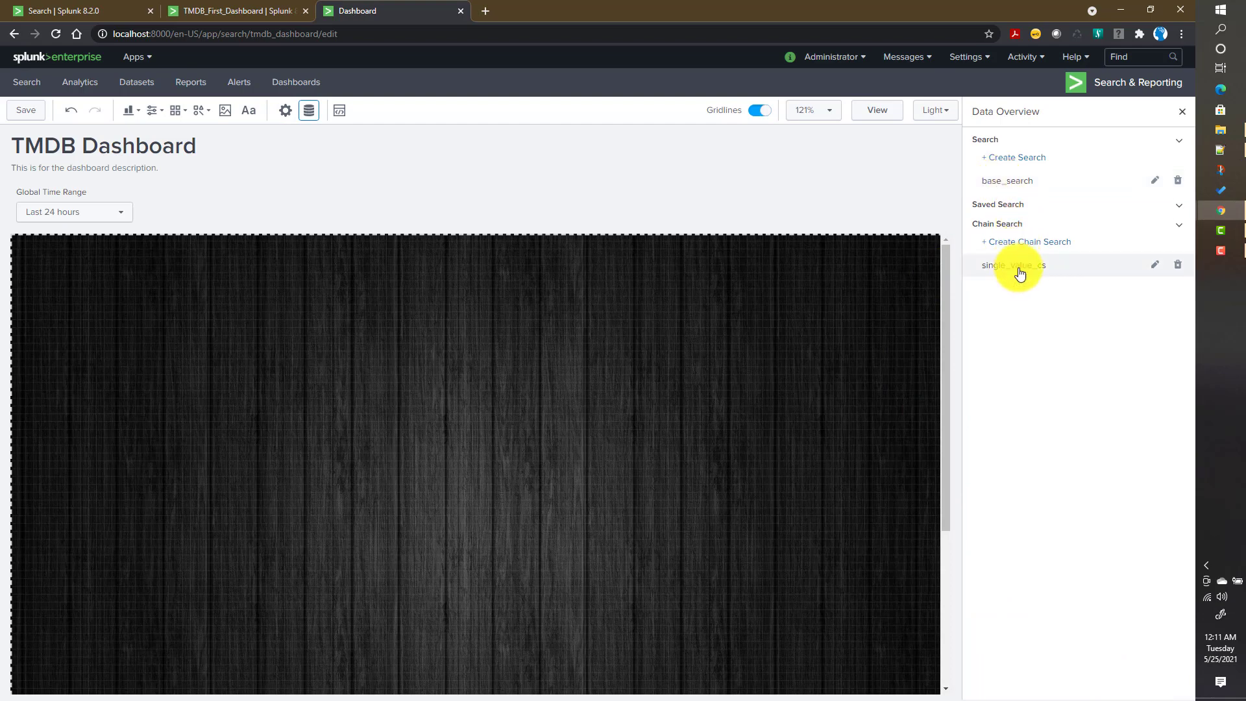
- Open the dashboard's source code and locate the single_value_cs entry and its ID within the dataSources block
{"action": "left_click", "coordinate": [339, 111]}
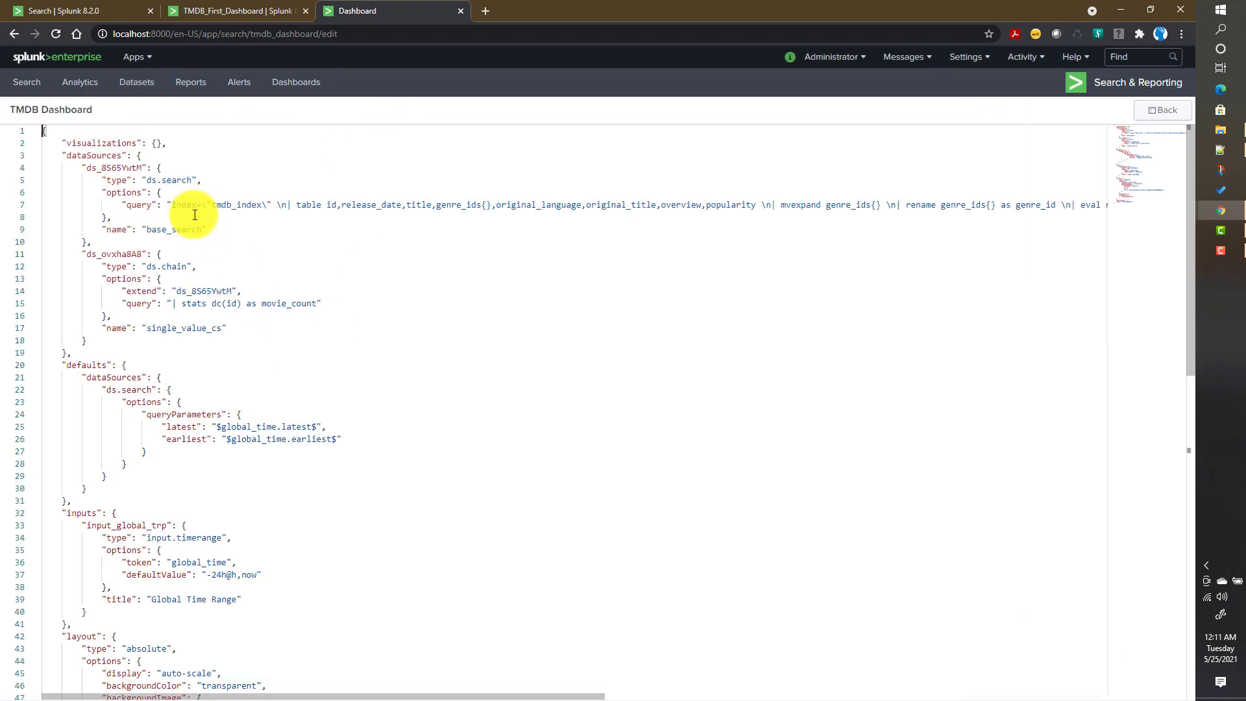
{"action": "double_click", "coordinate": [94, 156]}
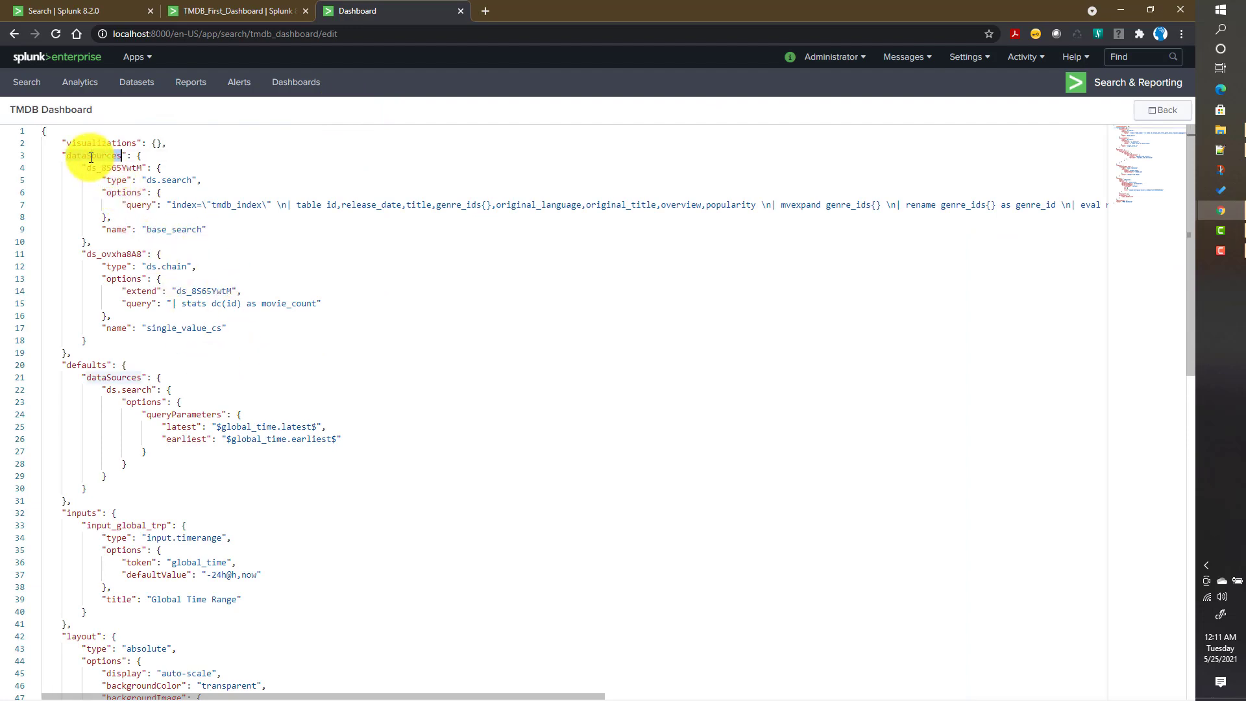
{"action": "double_click", "coordinate": [171, 328]}
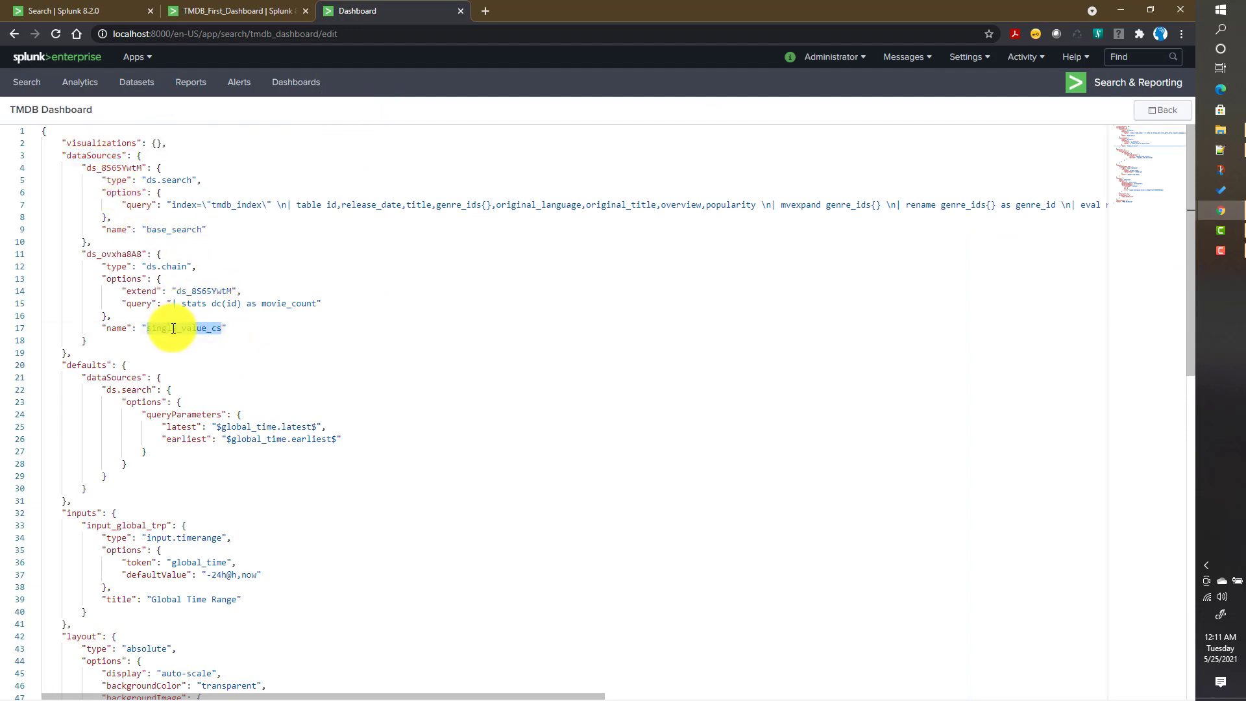
{"action": "double_click", "coordinate": [120, 255]}
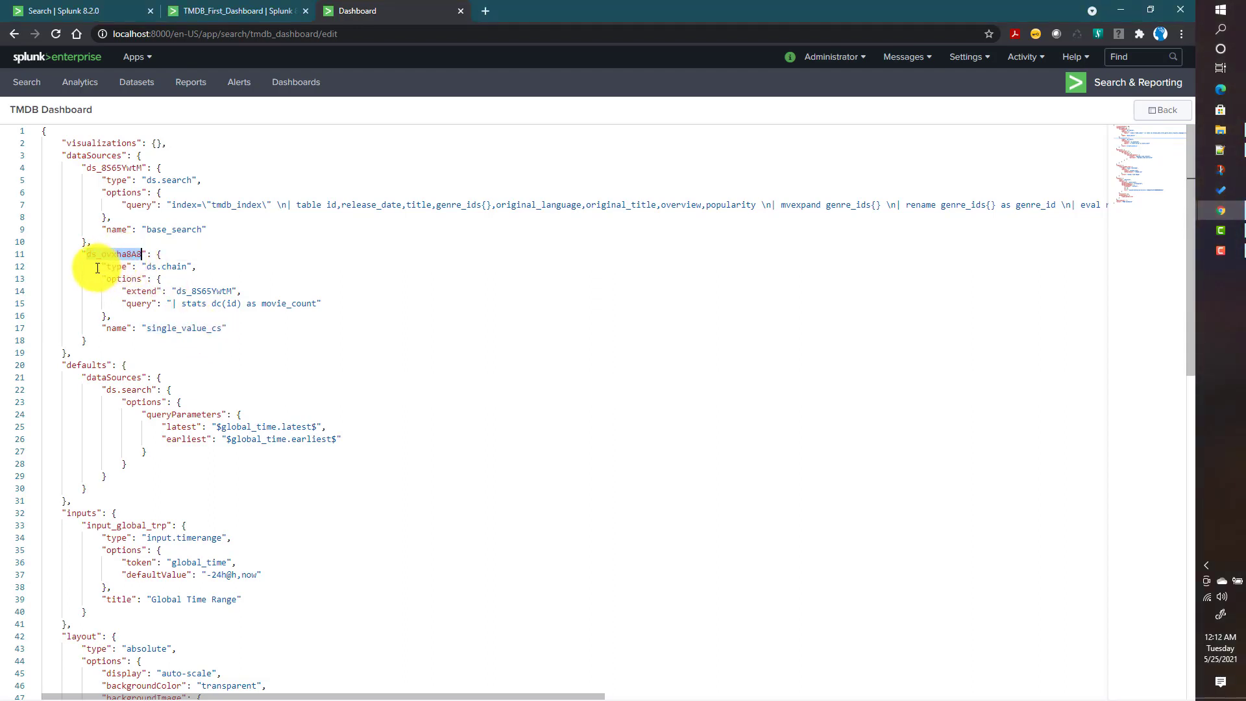
- Examine the type and extend entries of the single_value_cs chain definition, and leave the source code
{"action": "left_click", "coordinate": [102, 267]}
{"action": "left_click_drag", "start_coordinate": [111, 270], "coordinate": [196, 266]}
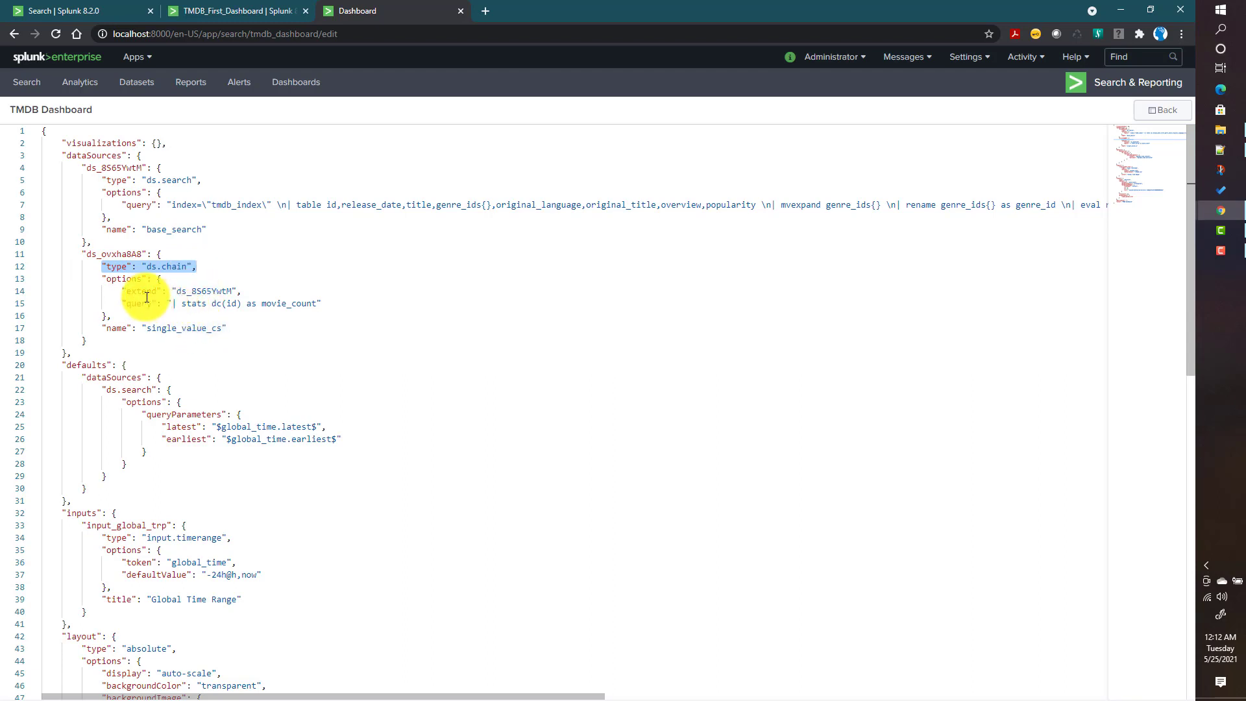
{"action": "left_click", "coordinate": [133, 290]}
{"action": "double_click", "coordinate": [203, 291]}
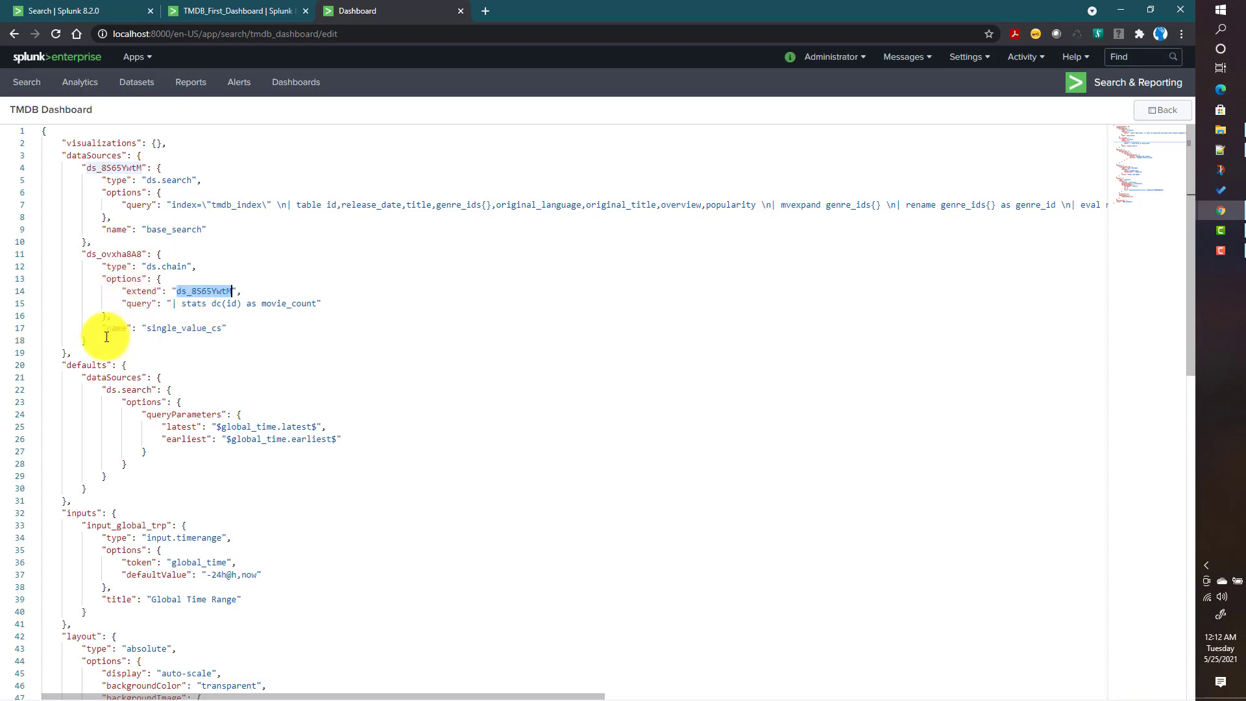
{"action": "double_click", "coordinate": [171, 267]}
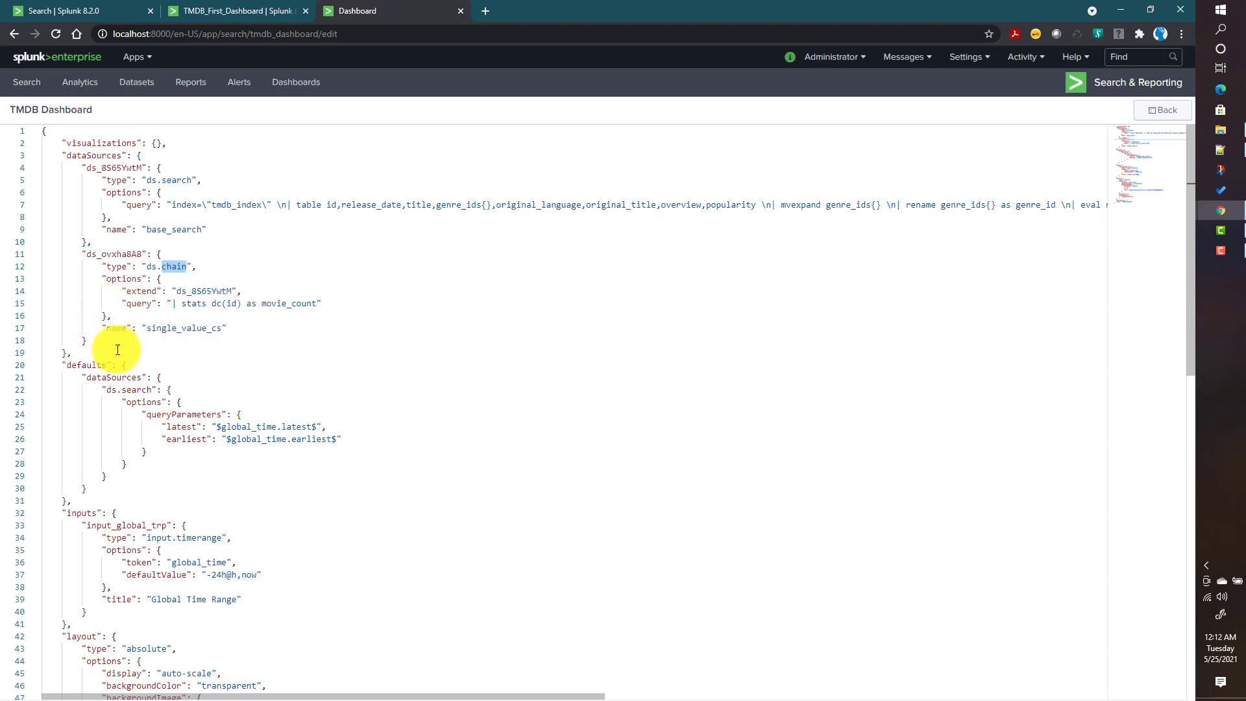
{"action": "left_click", "coordinate": [1162, 113]}
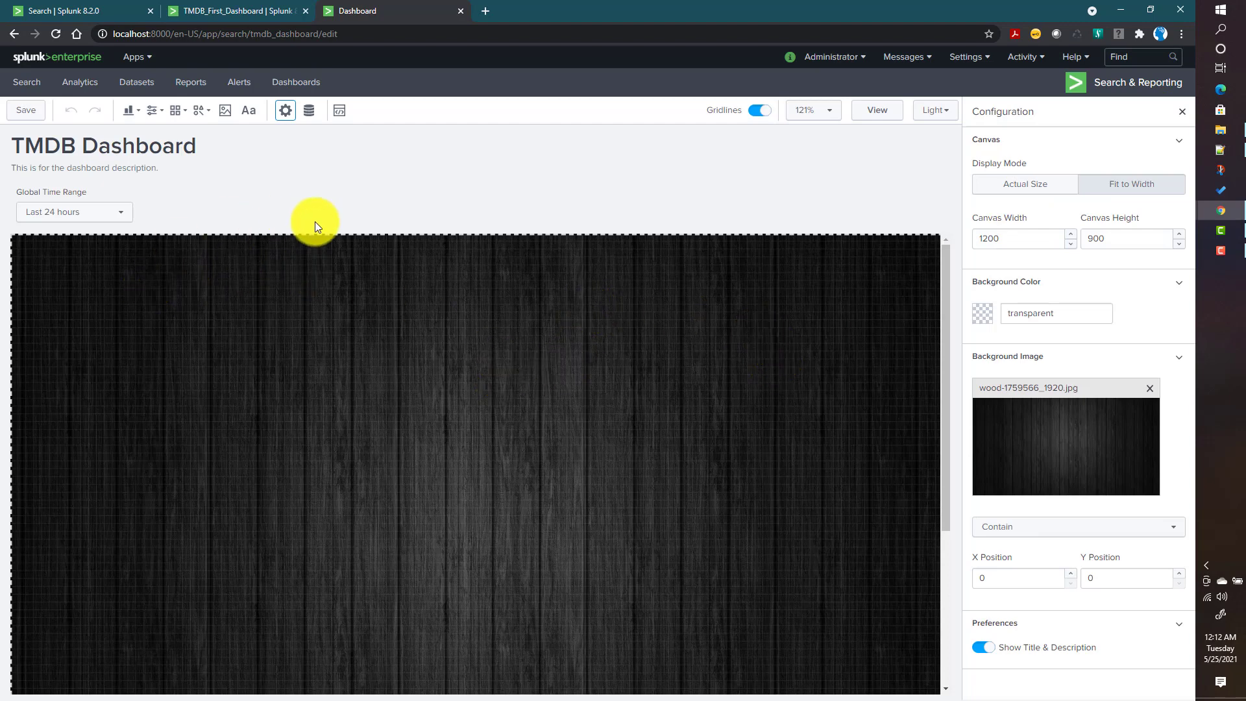
- Check the data source overview, and examine the options and name entries of base_search in the dashboard's source code
{"action": "left_click", "coordinate": [309, 110]}
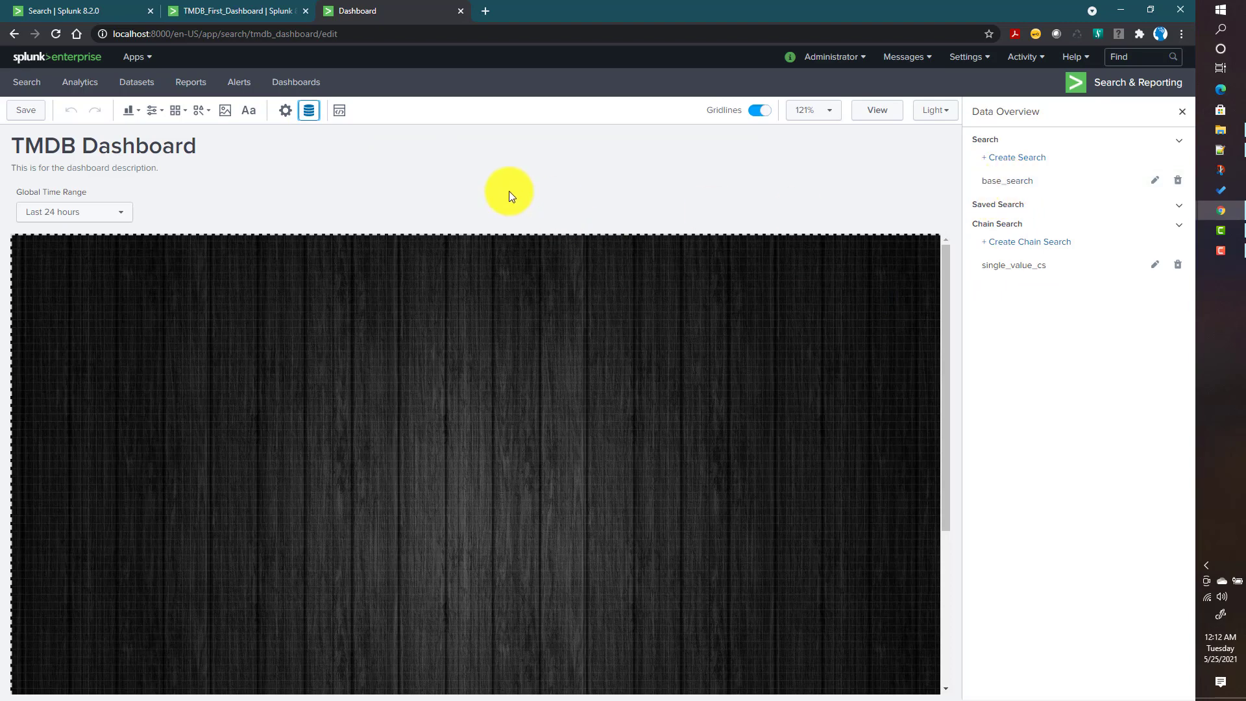
{"action": "left_click", "coordinate": [338, 111]}
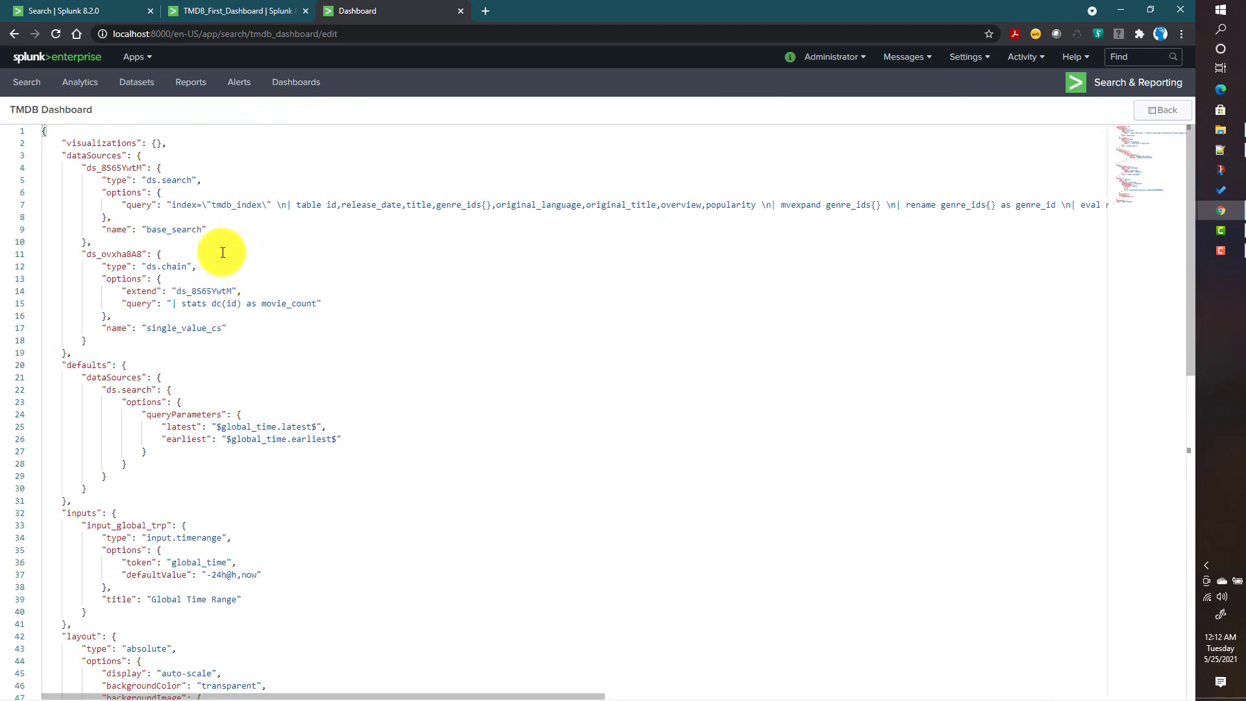
{"action": "left_click", "coordinate": [124, 193]}
{"action": "double_click", "coordinate": [117, 230]}
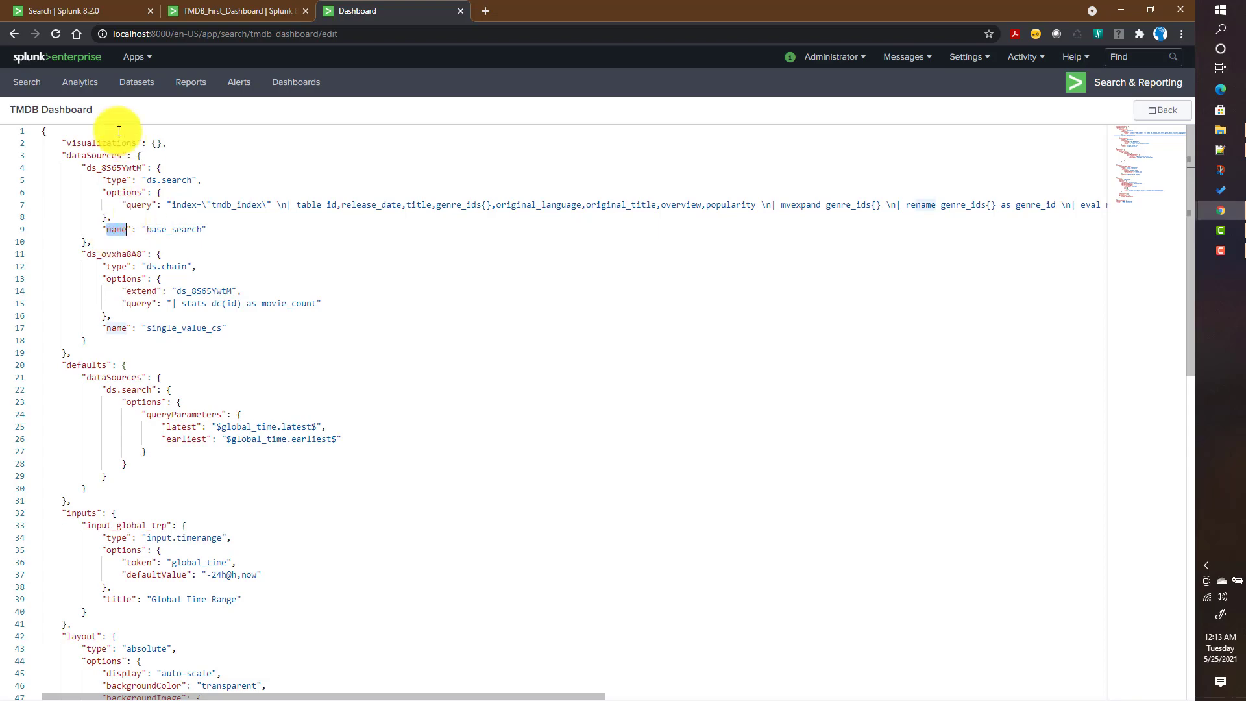
{"action": "left_click", "coordinate": [1162, 110]}
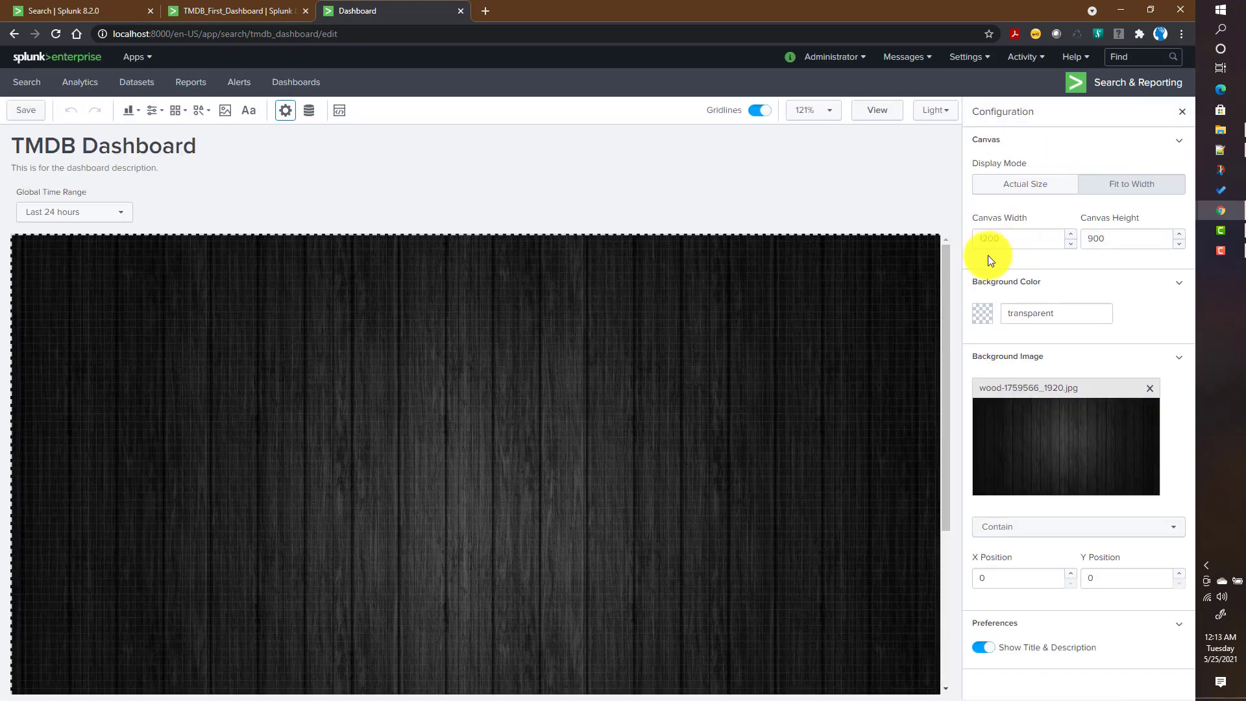
- Open base_search for editing, examine its code definition and the list of chain searches using it, and cancel without changes
{"action": "left_click", "coordinate": [309, 110]}
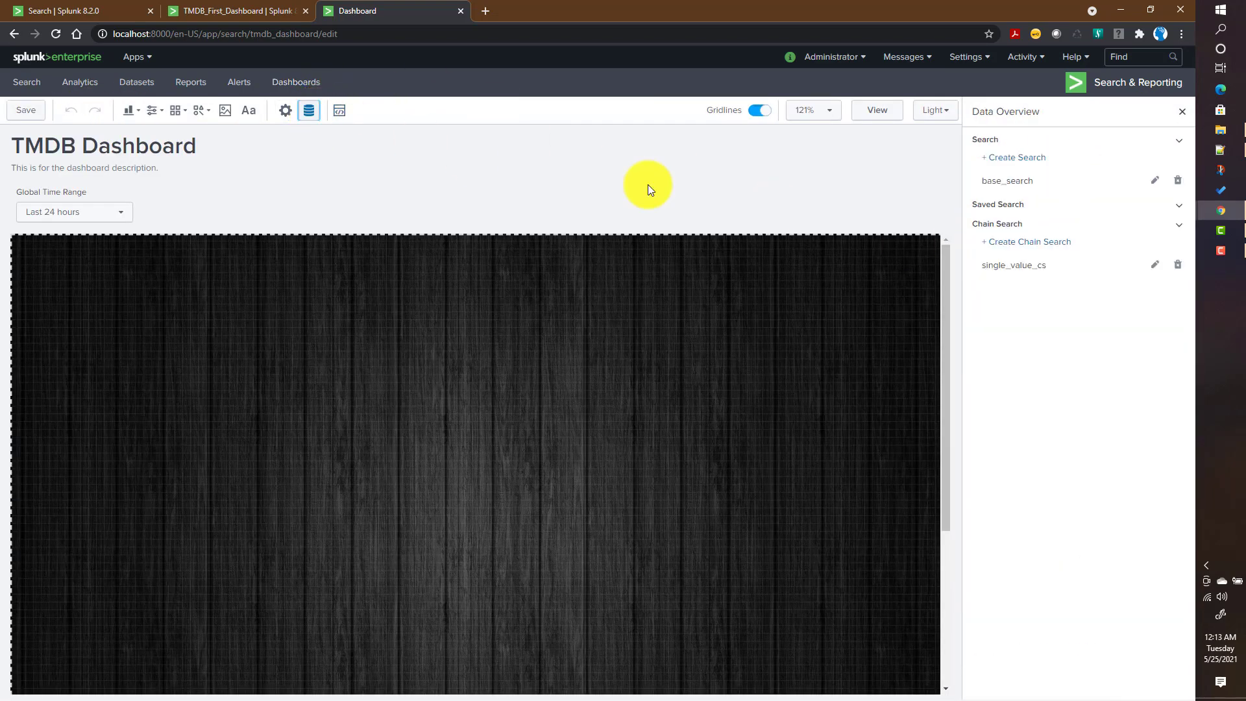
{"action": "left_click", "coordinate": [1155, 181]}
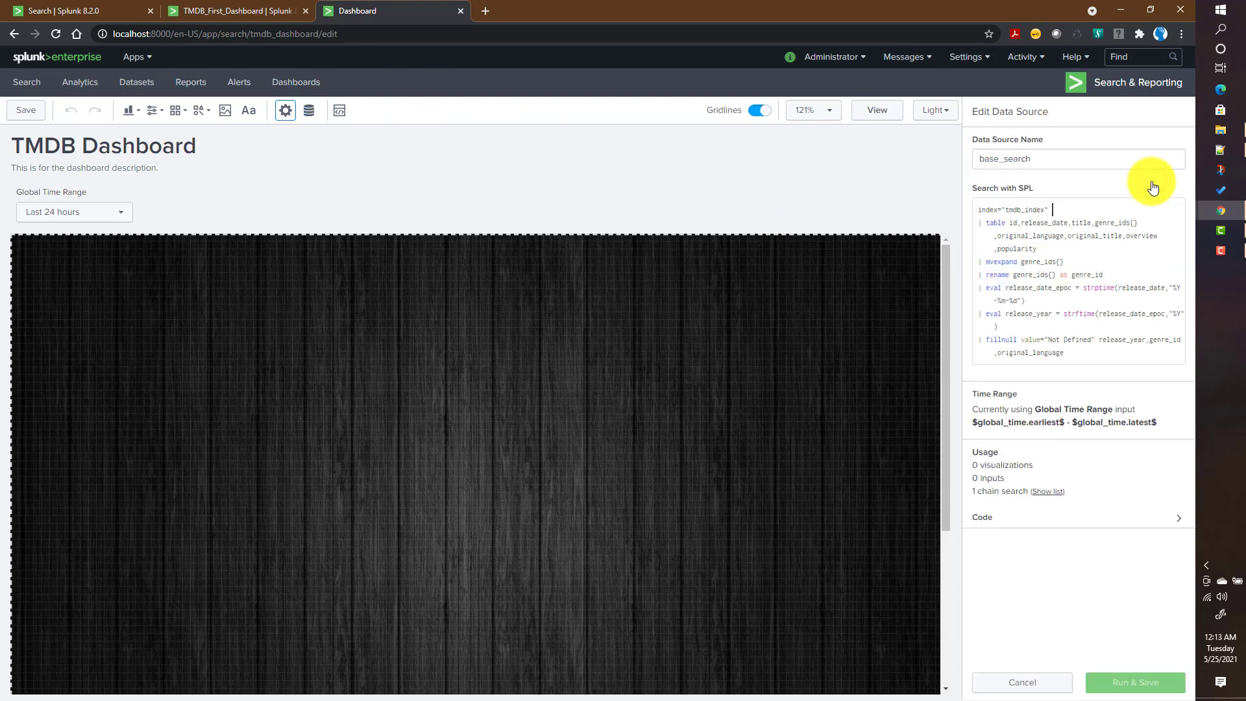
{"action": "left_click", "coordinate": [1059, 520]}
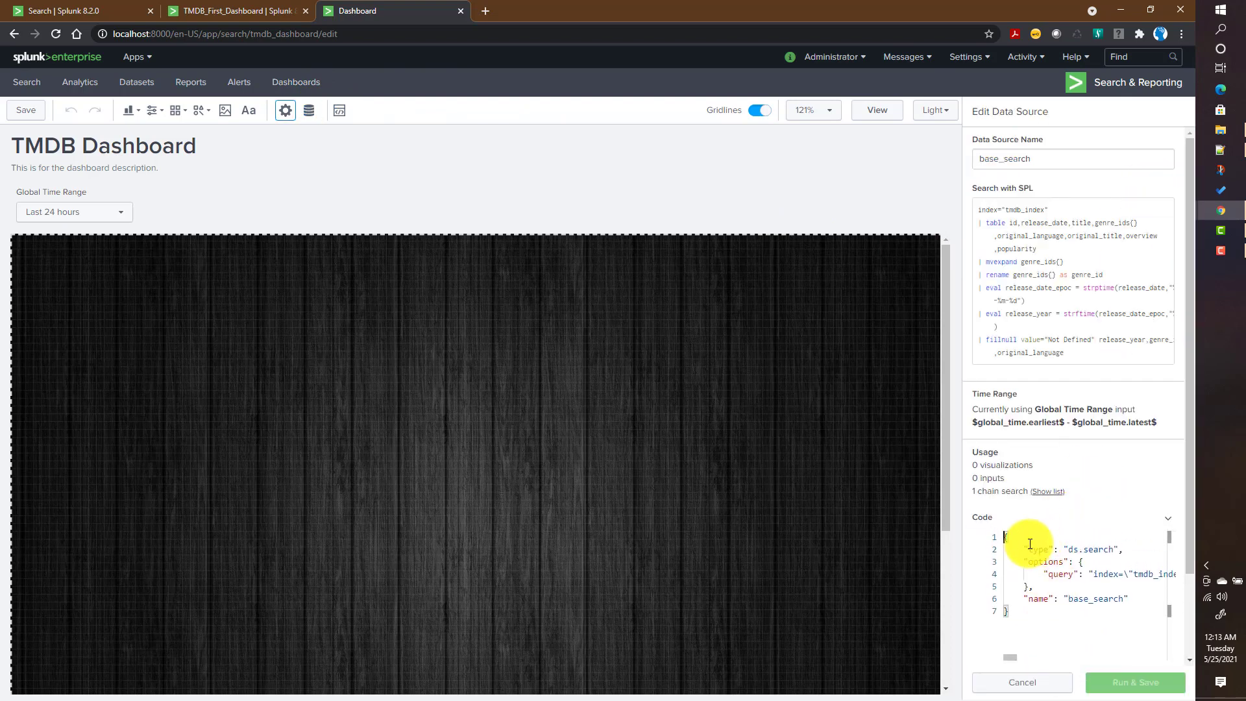
{"action": "left_click_drag", "start_coordinate": [1024, 549], "coordinate": [1111, 549]}
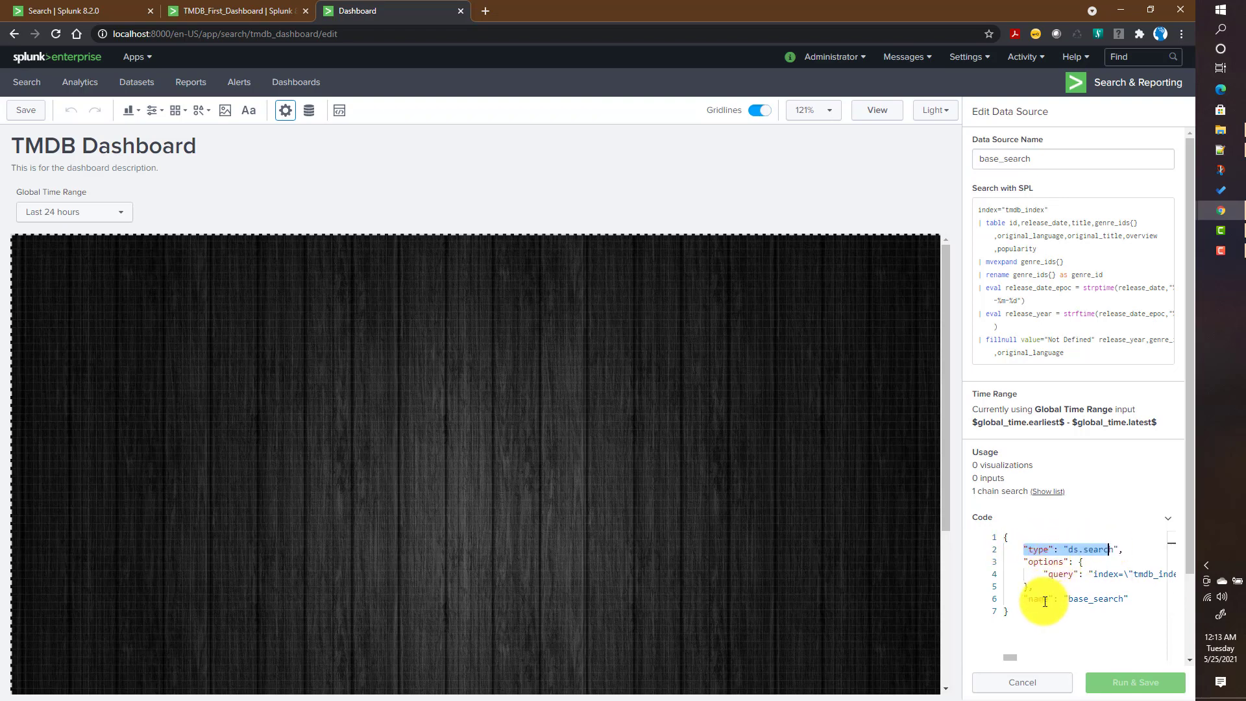
{"action": "left_click_drag", "start_coordinate": [1031, 610], "coordinate": [998, 552]}
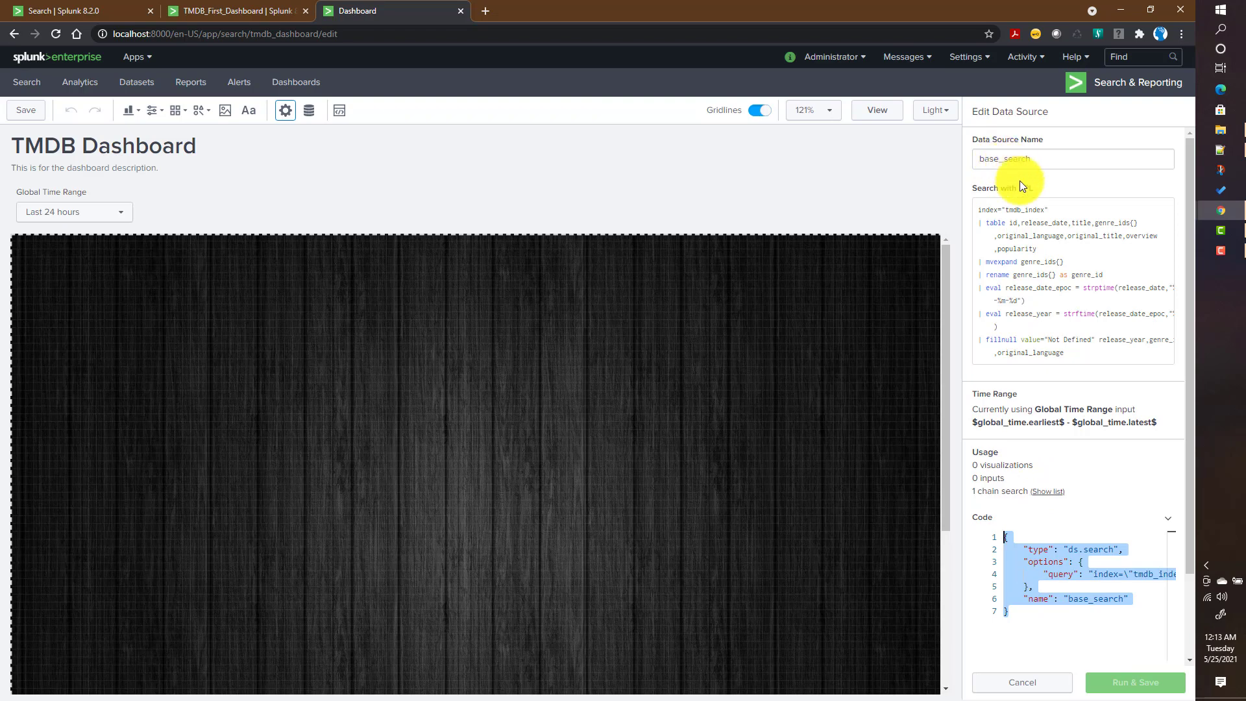
{"action": "left_click_drag", "start_coordinate": [971, 491], "coordinate": [1051, 494]}
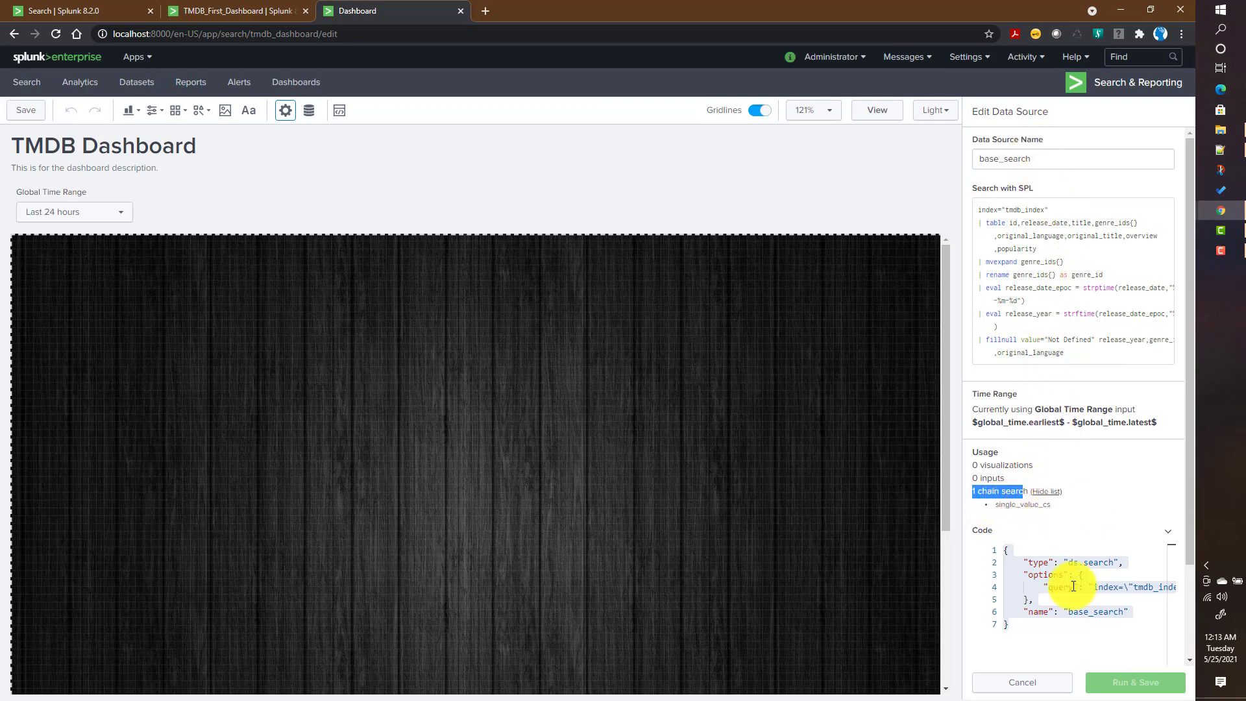
{"action": "left_click", "coordinate": [1030, 686]}
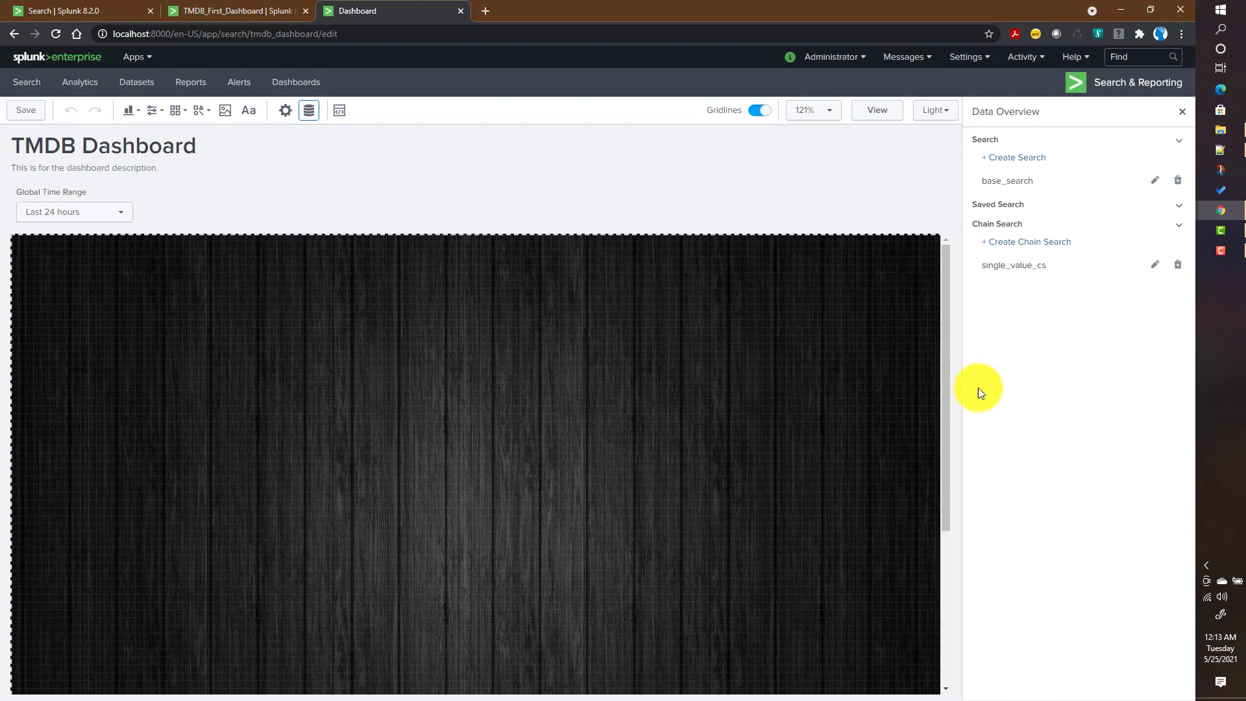
- Compare the base_search query with the single_value_cs chain query in the dashboard's source code, and return to the visual editor
{"action": "left_click", "coordinate": [338, 111]}
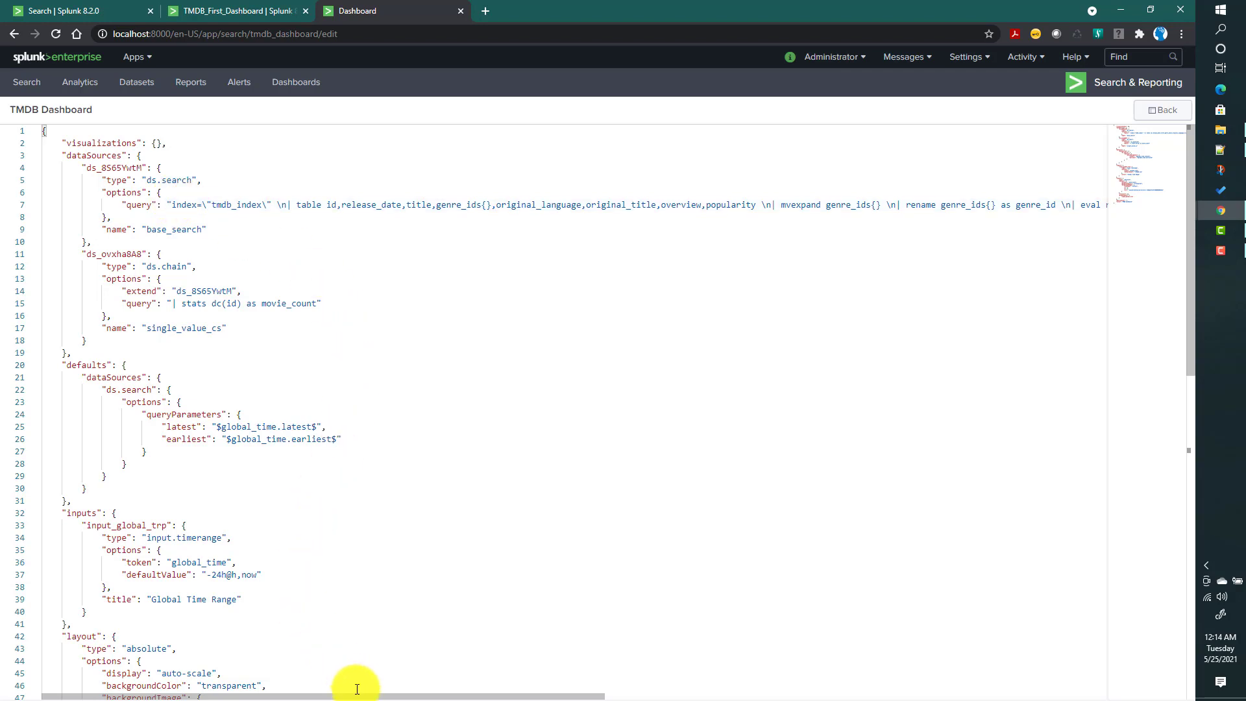
{"action": "left_click_drag", "start_coordinate": [357, 696], "coordinate": [331, 671]}
{"action": "double_click", "coordinate": [308, 205]}
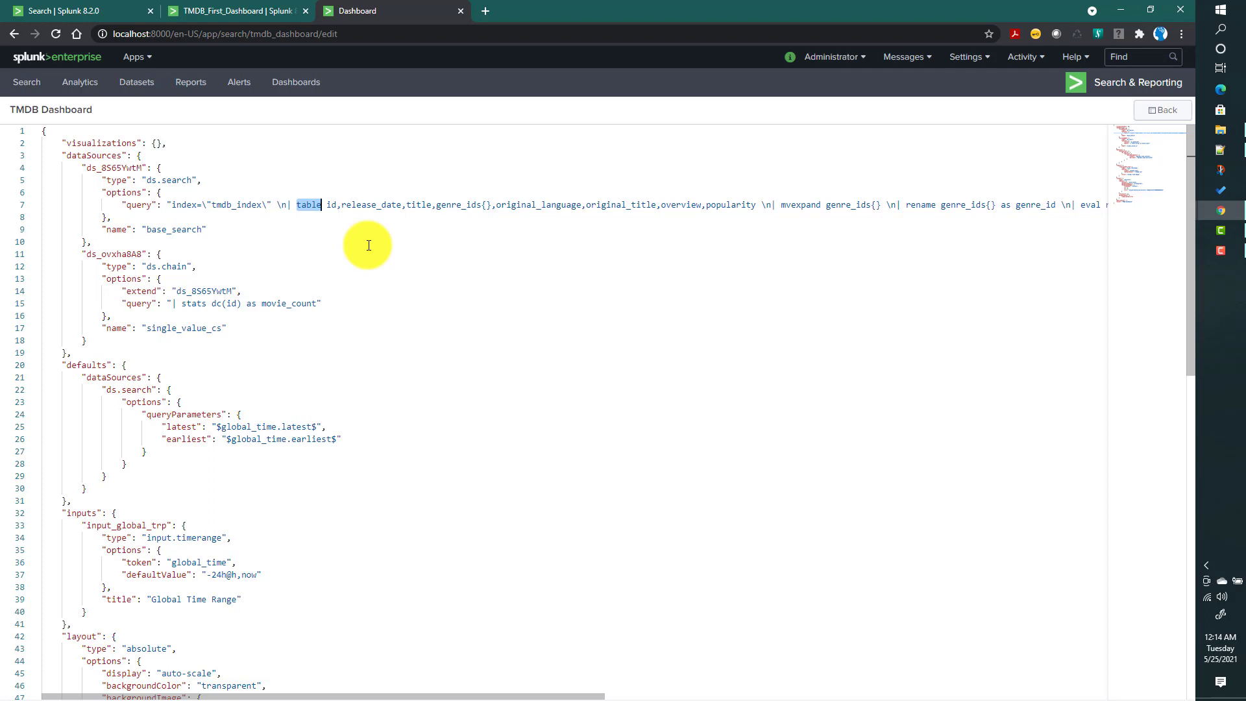
{"action": "double_click", "coordinate": [283, 303]}
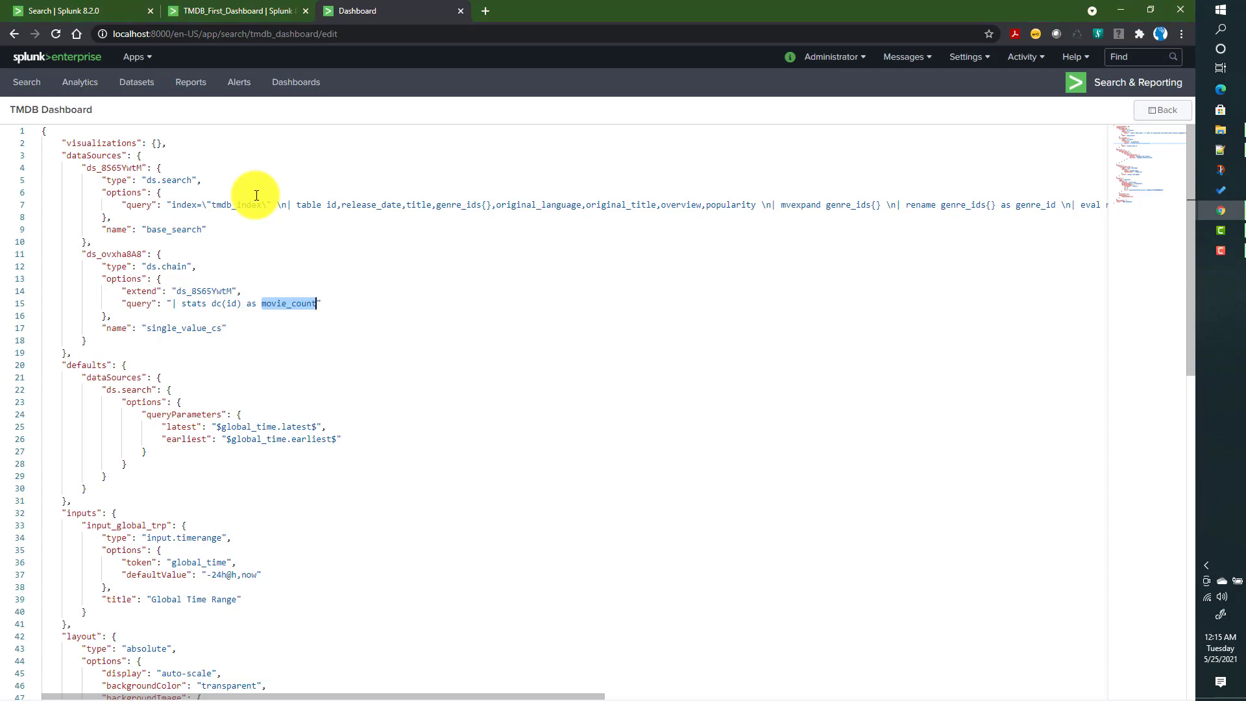
{"action": "double_click", "coordinate": [183, 205]}
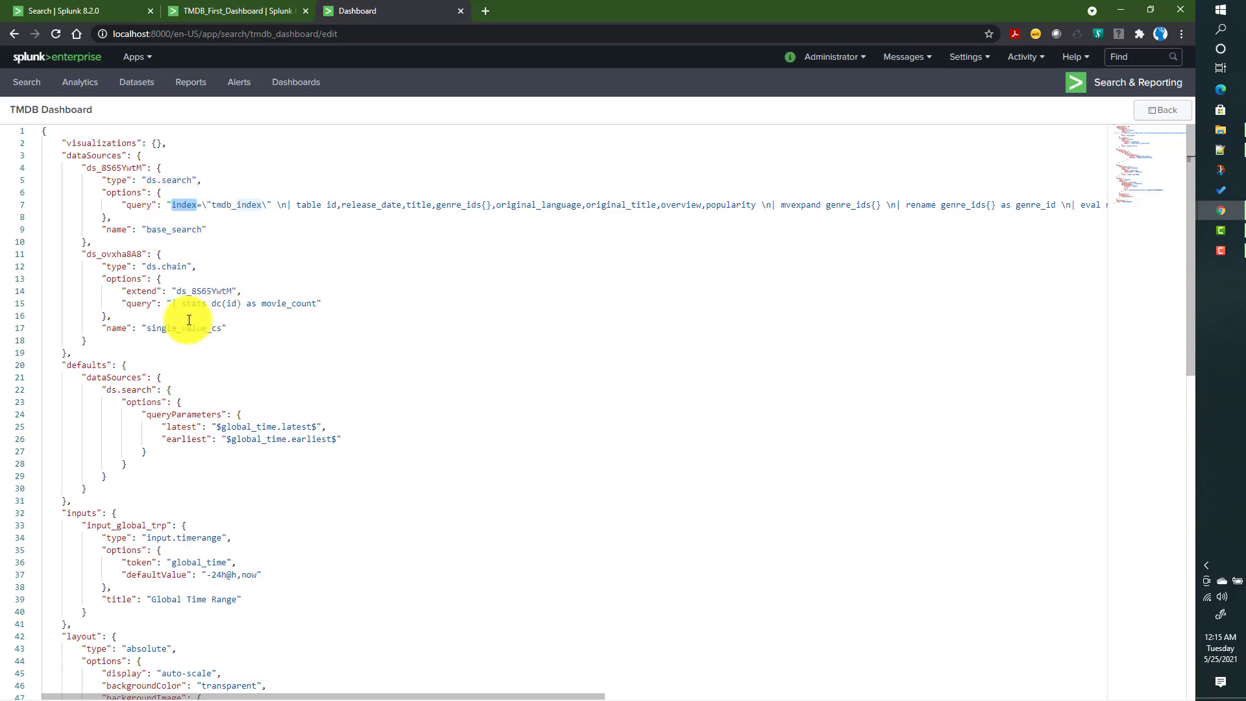
{"action": "left_click", "coordinate": [1155, 114]}
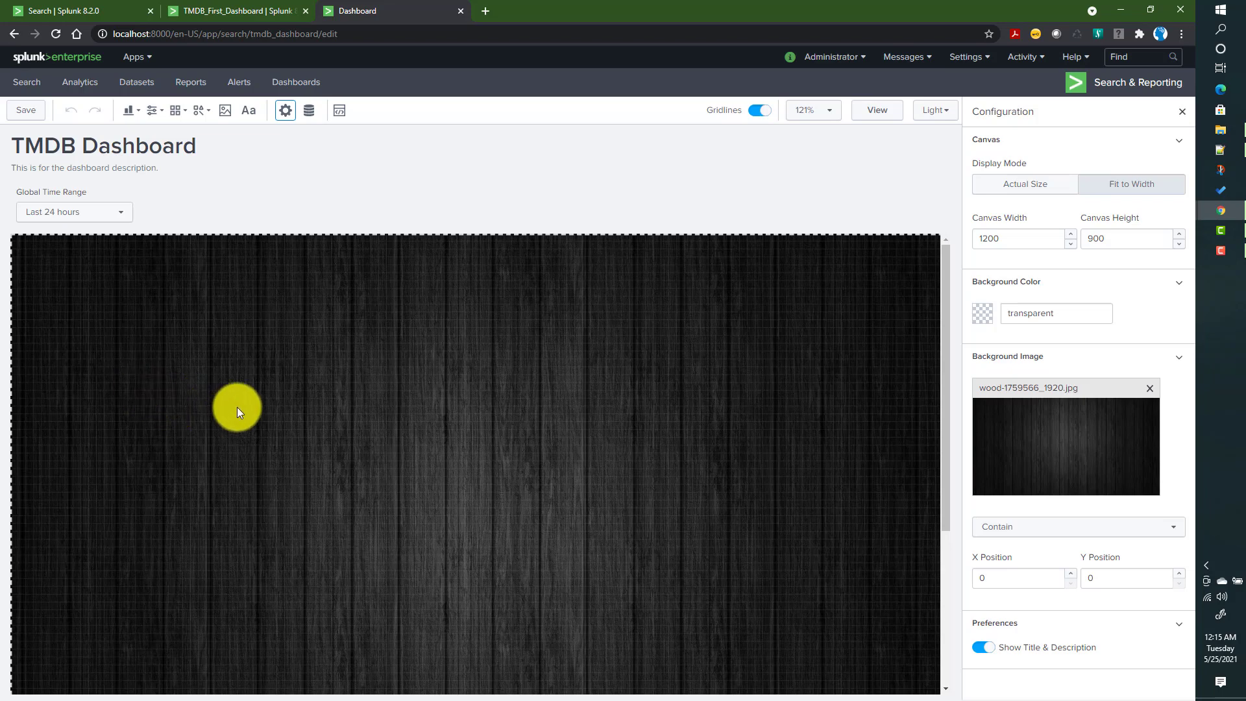
- Add a Single Value Radial visualization to the canvas and open the new data source form for it
{"action": "left_click", "coordinate": [129, 113]}
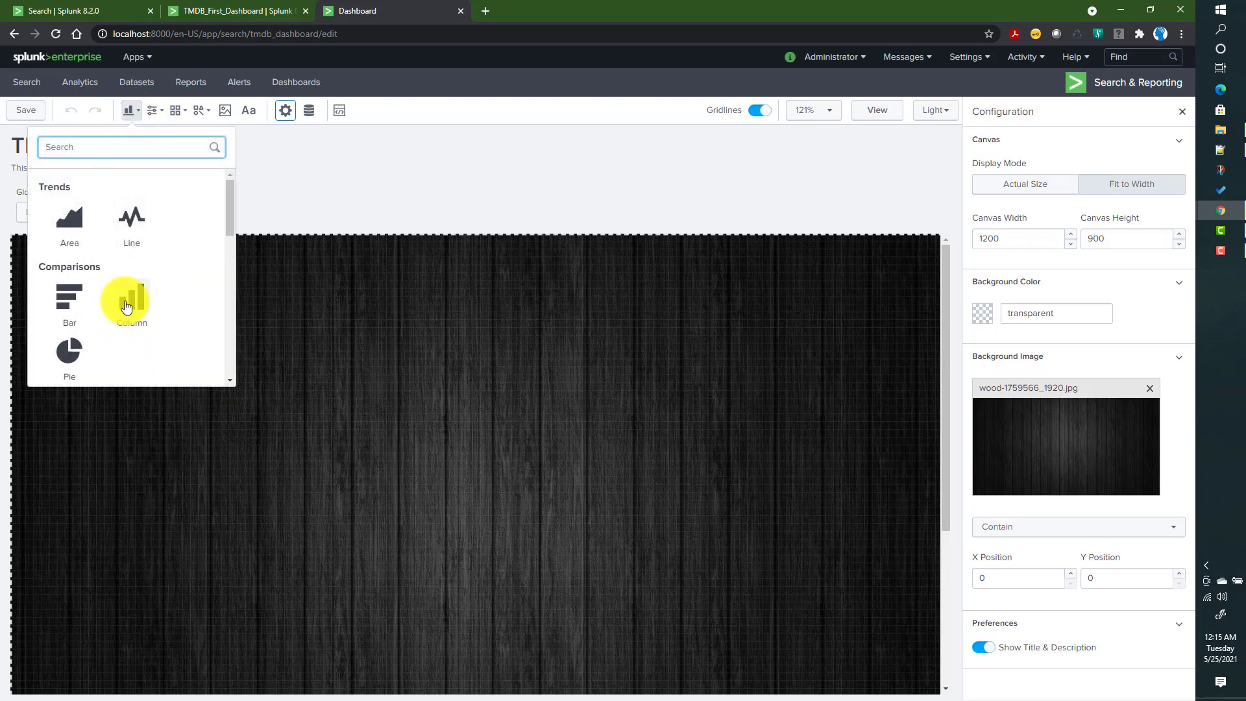
{"action": "scroll", "coordinate": [127, 302], "scroll_direction": "down", "scroll_amount": 2}
{"action": "scroll", "coordinate": [127, 305], "scroll_direction": "down", "scroll_amount": 3}
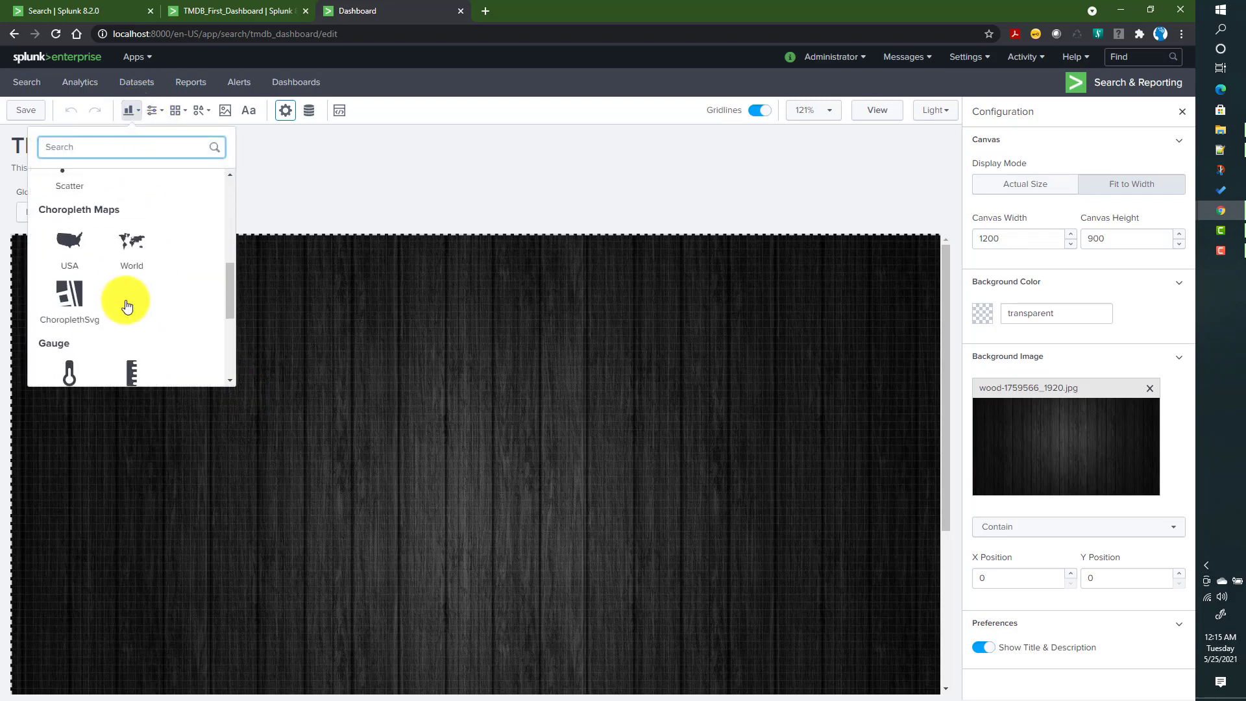
{"action": "scroll", "coordinate": [126, 305], "scroll_direction": "down", "scroll_amount": 3}
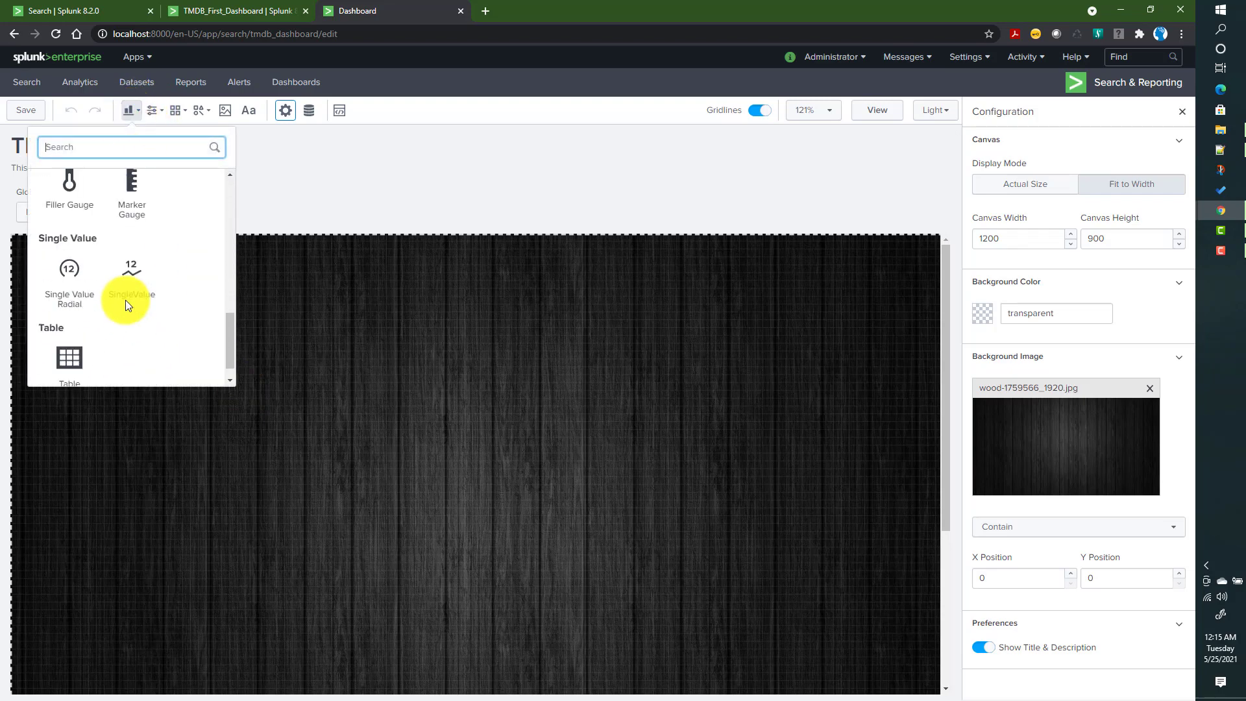
{"action": "left_click", "coordinate": [81, 287]}
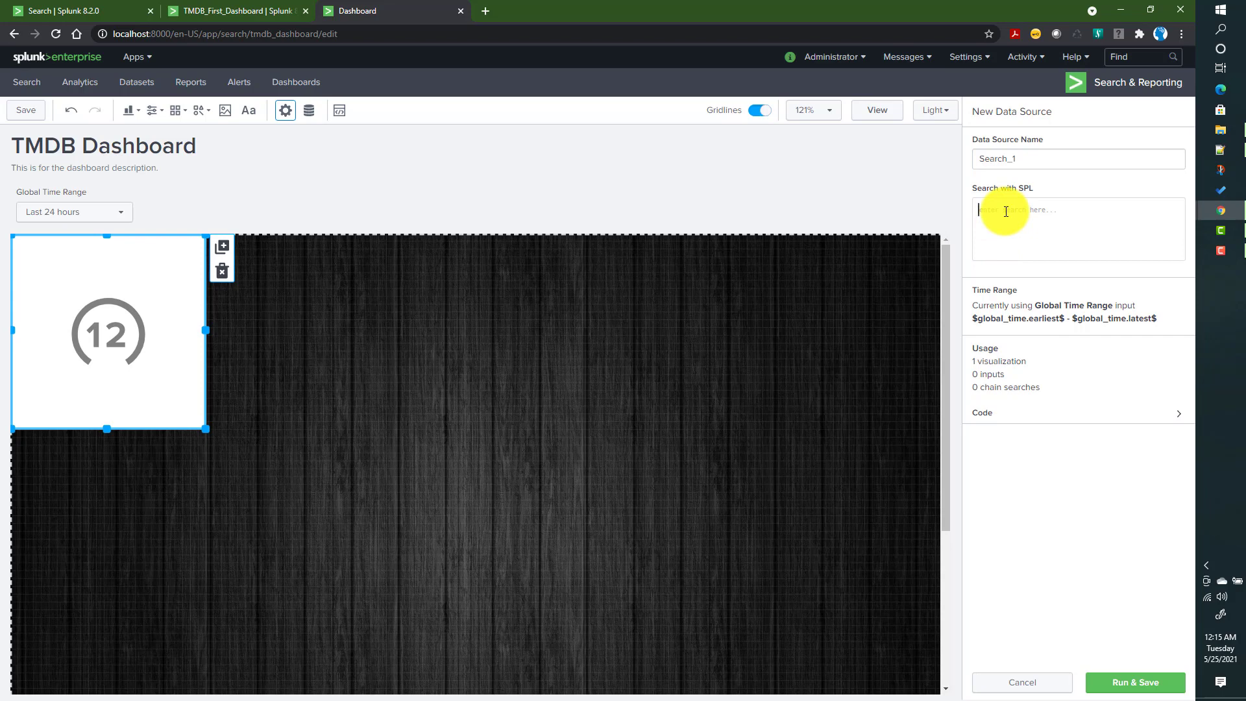
{"action": "left_click", "coordinate": [1024, 234]}
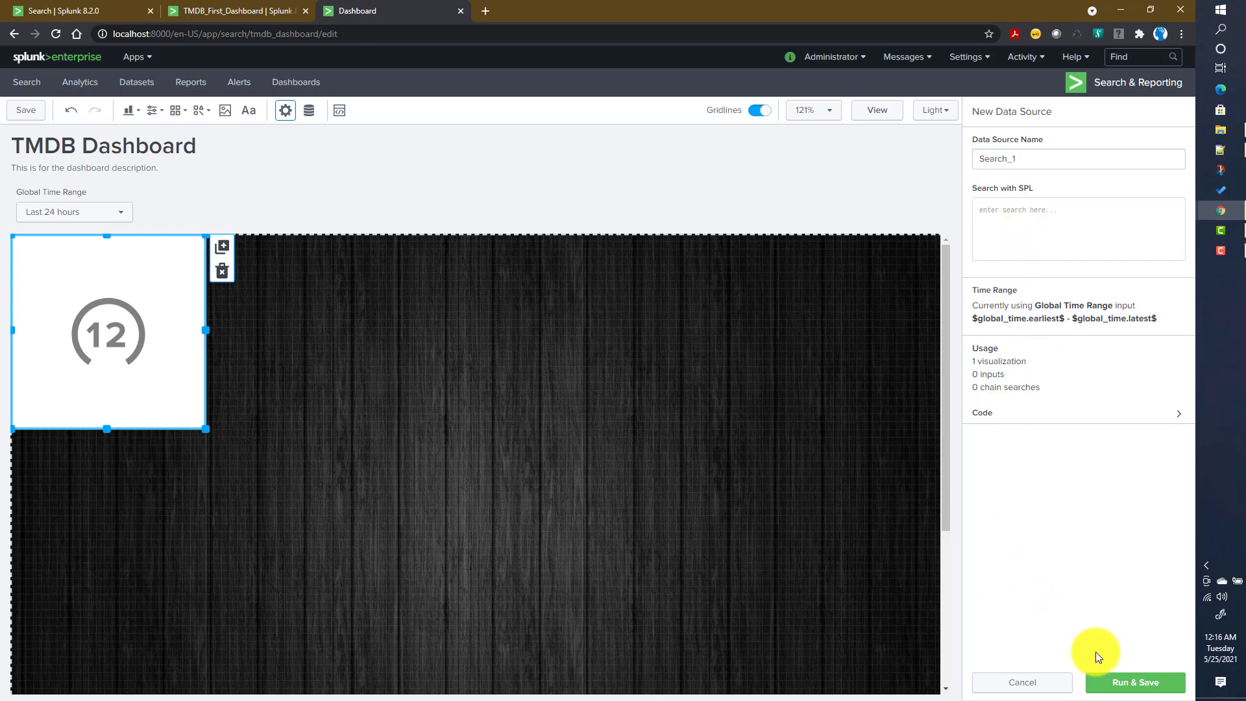
- Save the radial's empty Search_1 data source, then replace it with the chain search single_value_cs as primary data source
{"action": "left_click", "coordinate": [1129, 688]}
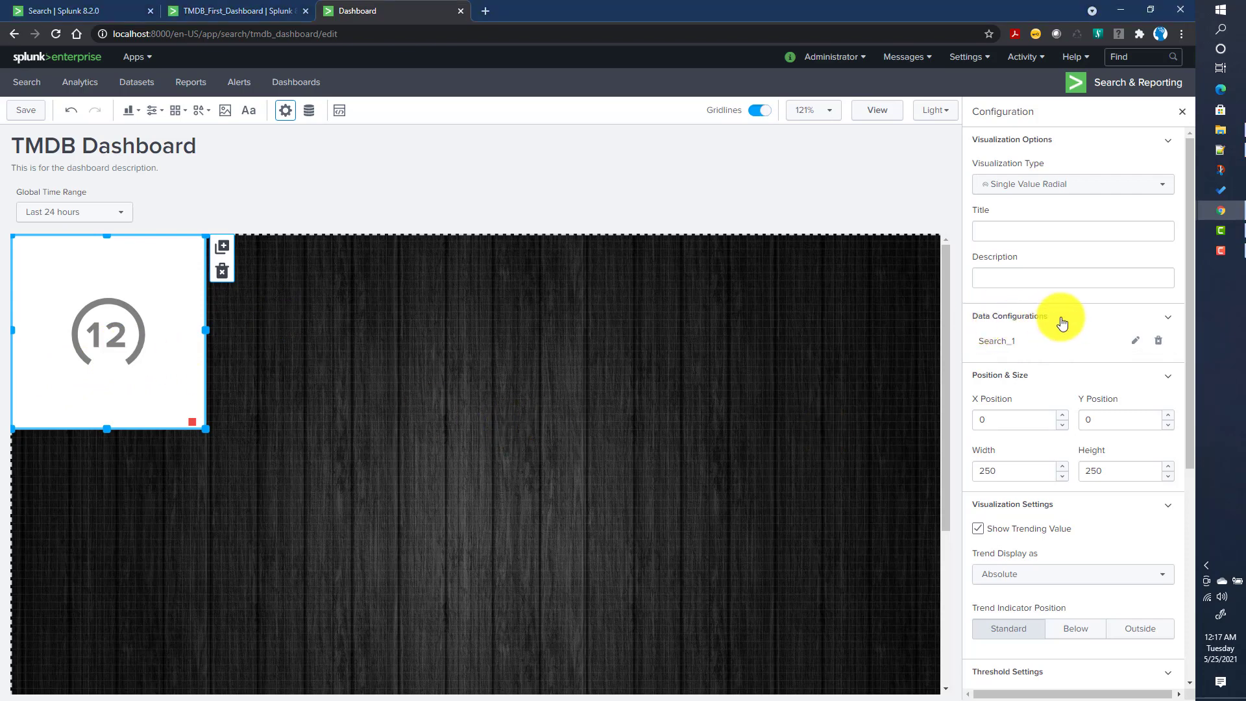
{"action": "left_click", "coordinate": [1132, 344]}
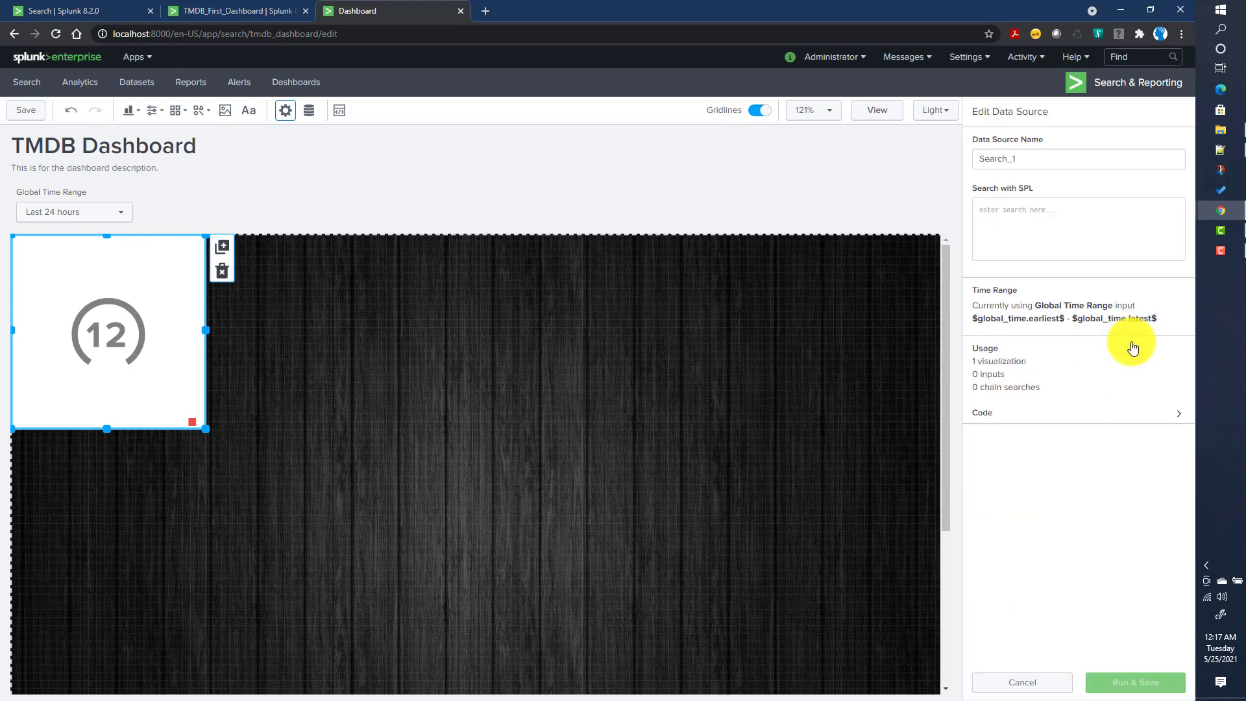
{"action": "left_click", "coordinate": [983, 113]}
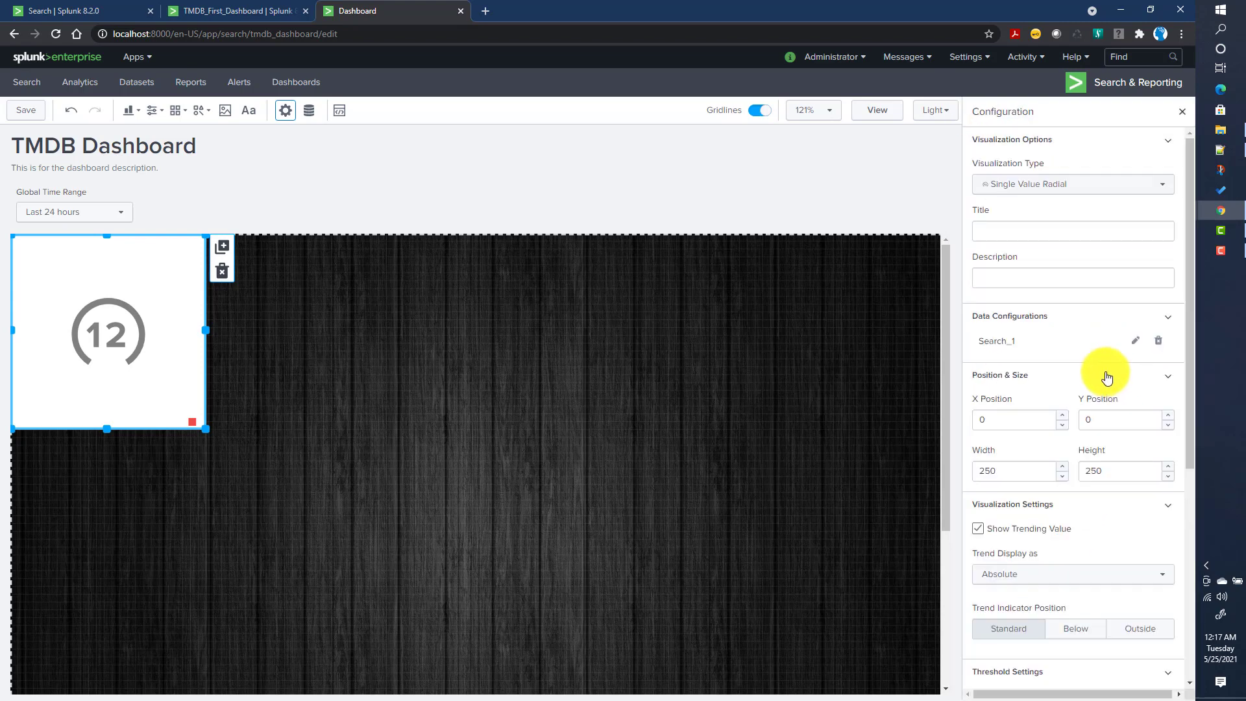
{"action": "left_click", "coordinate": [1158, 341]}
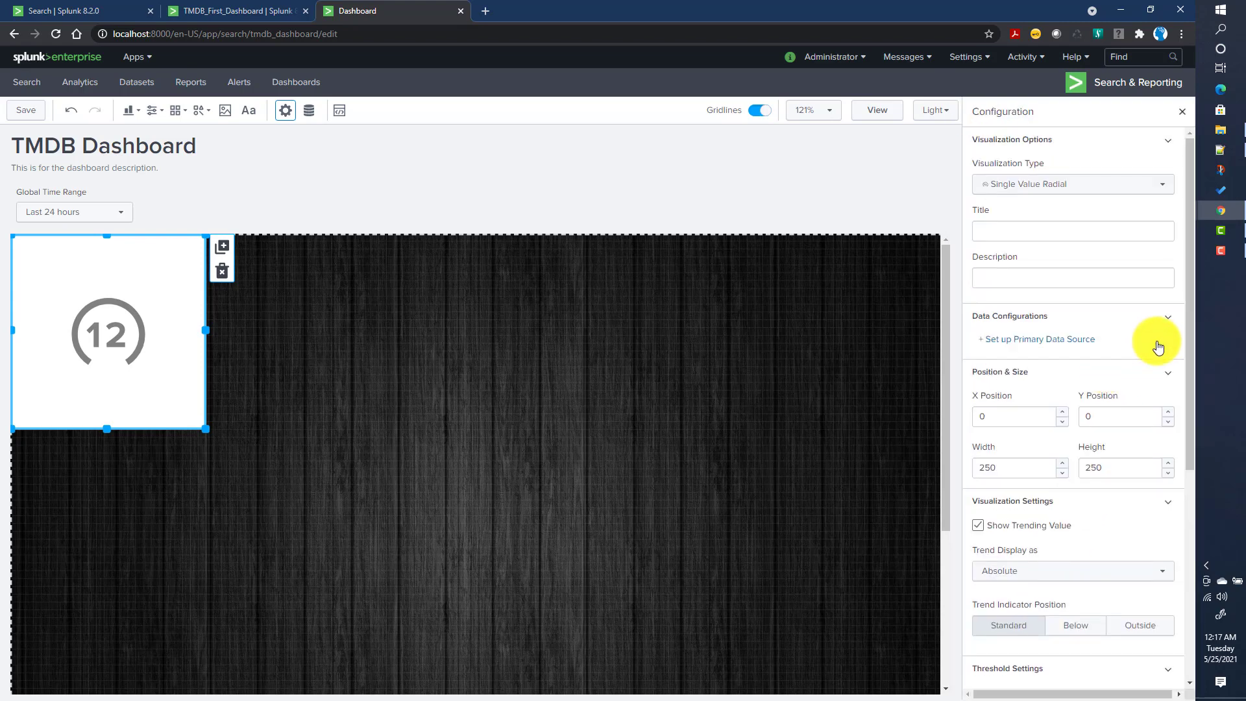
{"action": "left_click", "coordinate": [1032, 340]}
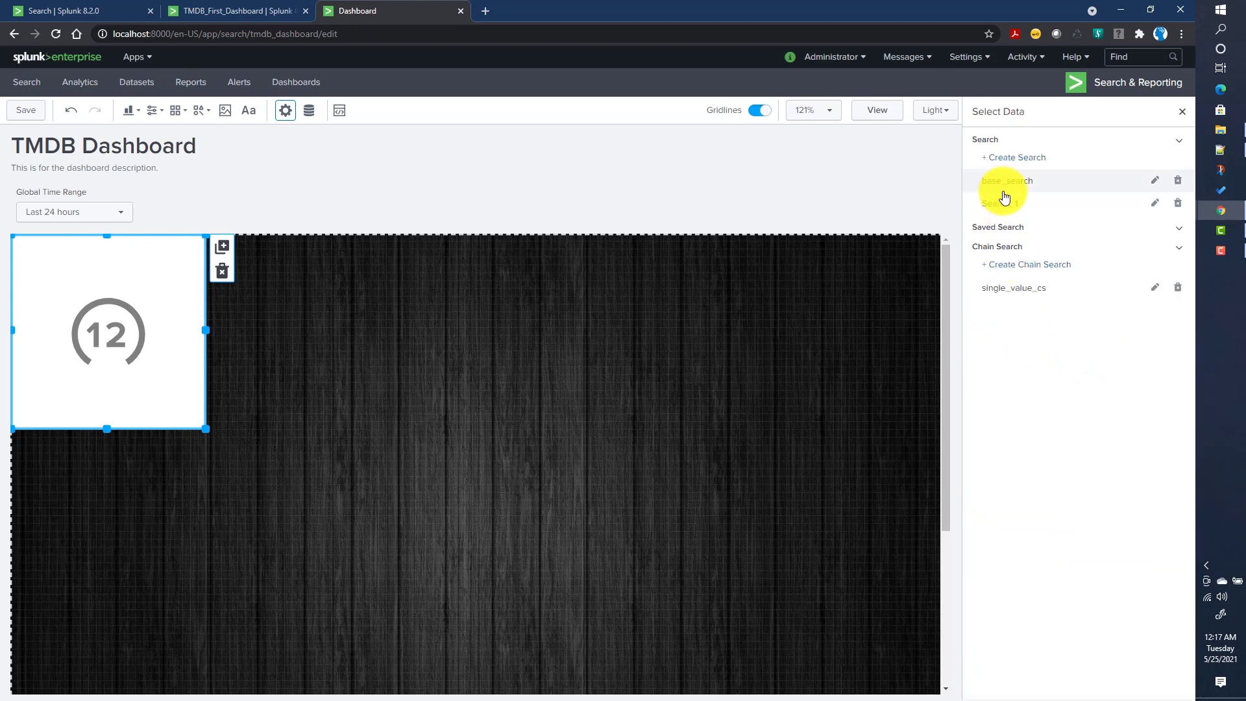
{"action": "left_click", "coordinate": [1008, 297]}
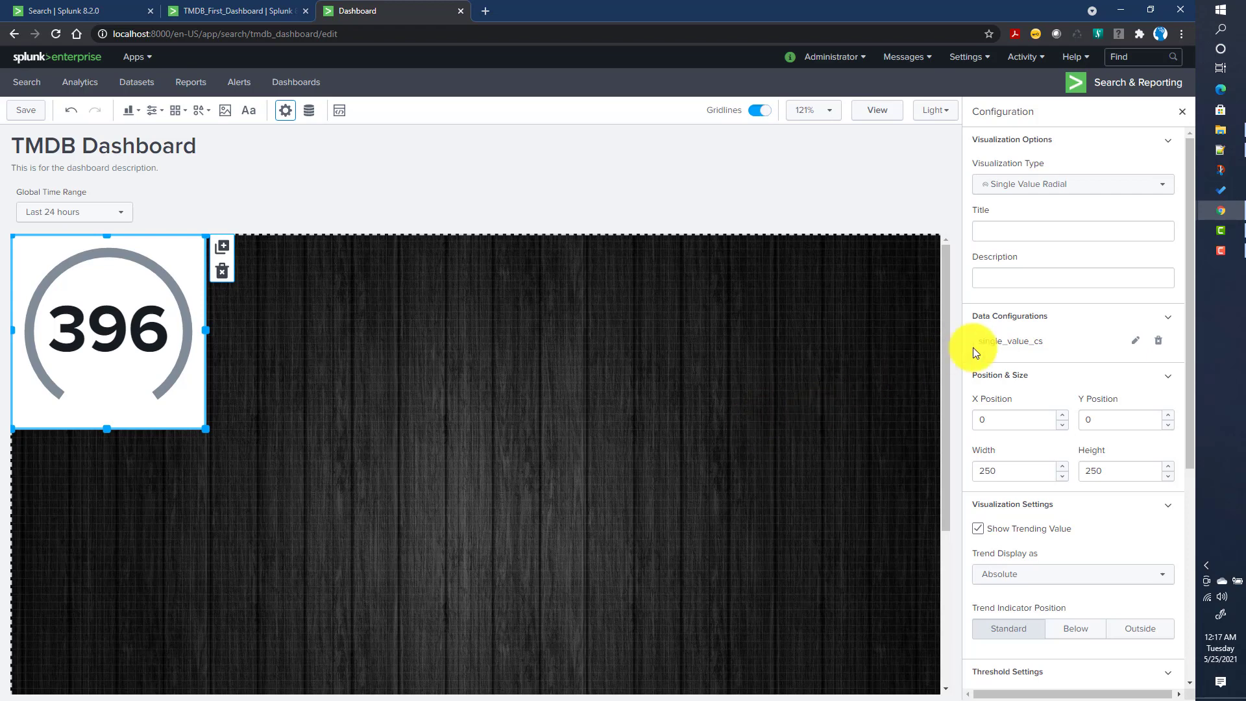
- Review the radial's visualization settings and move it on the canvas to X 10, Y 10
{"action": "scroll", "coordinate": [1020, 472], "scroll_direction": "down", "scroll_amount": 5}
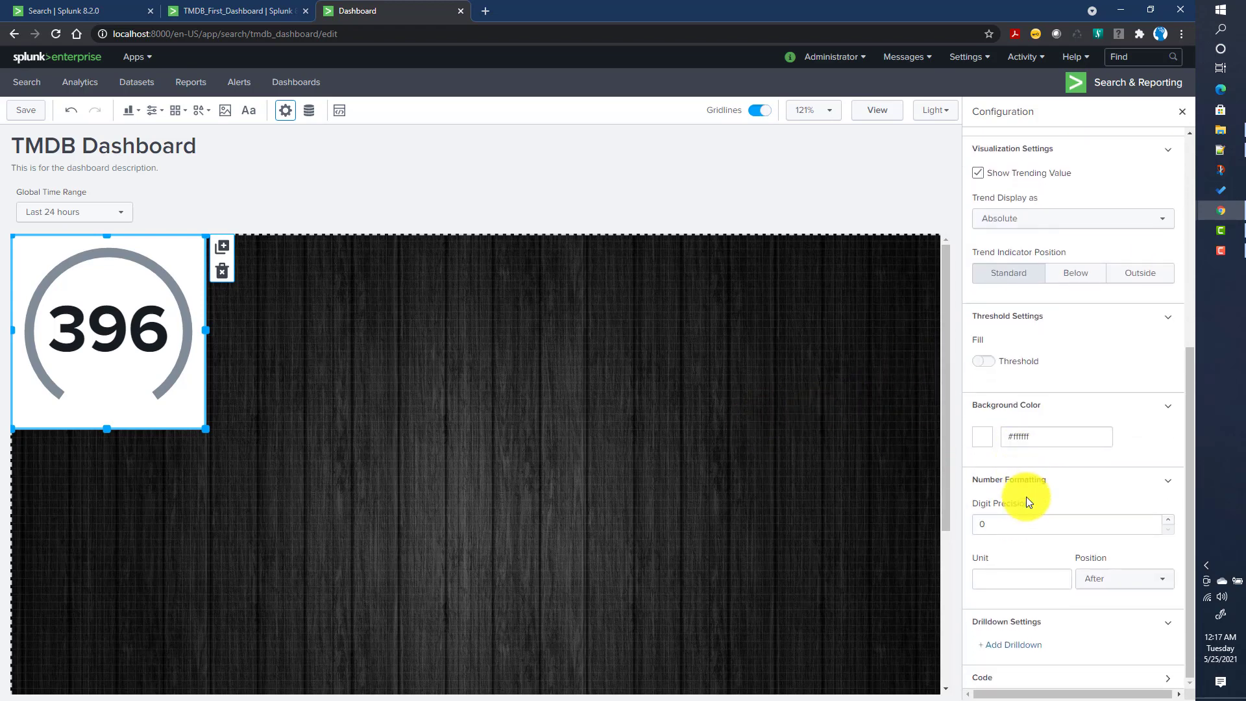
{"action": "scroll", "coordinate": [1026, 501], "scroll_direction": "up", "scroll_amount": 5}
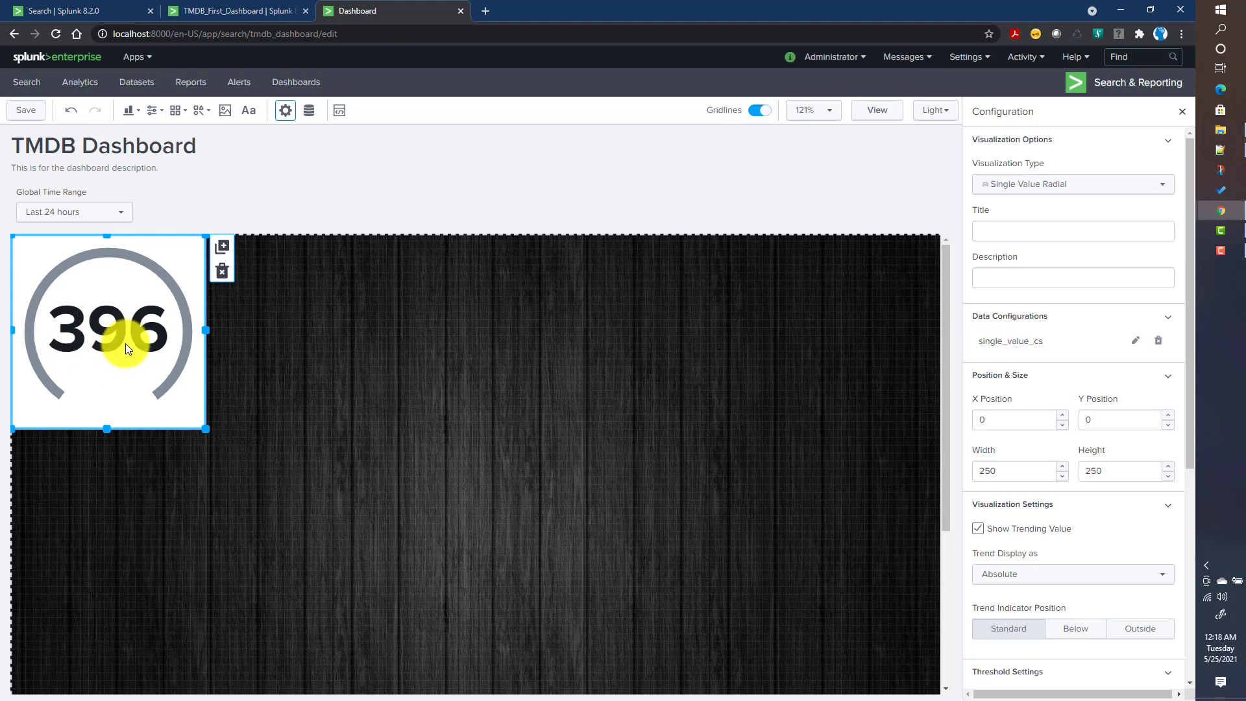
{"action": "mouse_move", "coordinate": [116, 293]}
{"action": "left_mouse_down"}
{"action": "mouse_move", "coordinate": [224, 366]}
{"action": "mouse_move", "coordinate": [498, 379]}
{"action": "mouse_move", "coordinate": [126, 353]}
{"action": "mouse_move", "coordinate": [126, 303]}
{"action": "left_mouse_up"}
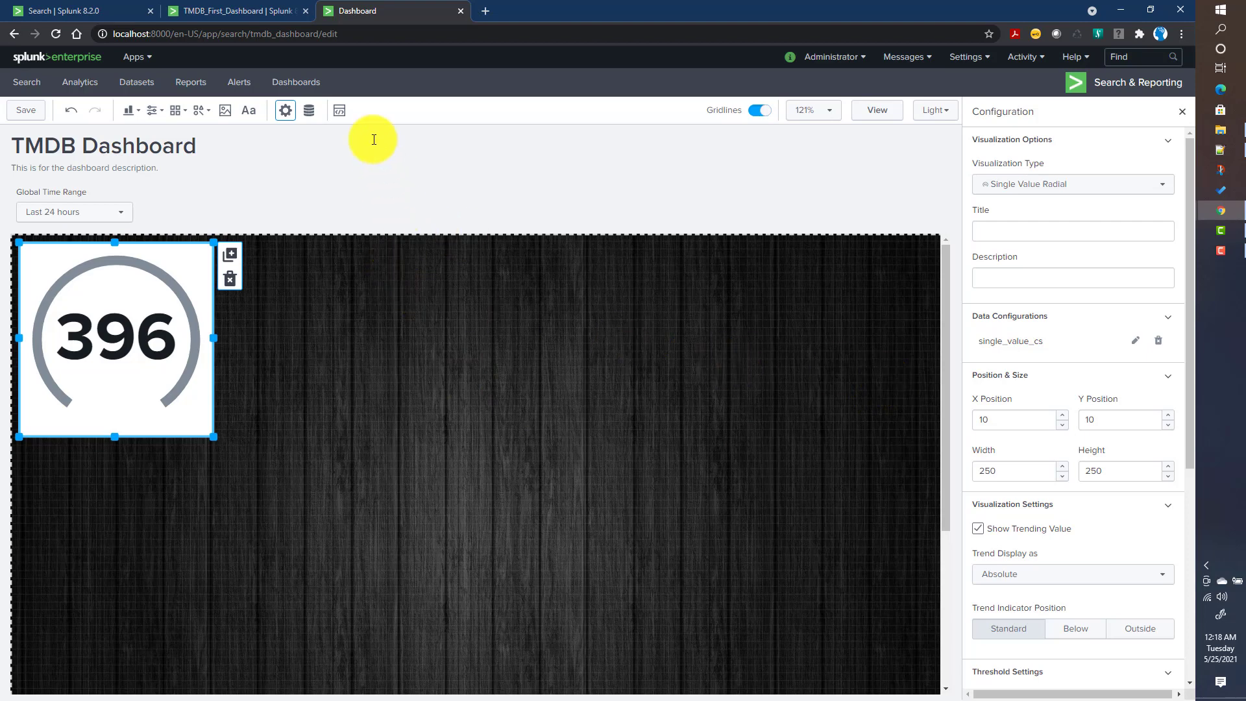
- Delete the unused Search_1 data source from the dashboard's data overview
{"action": "left_click", "coordinate": [309, 111]}
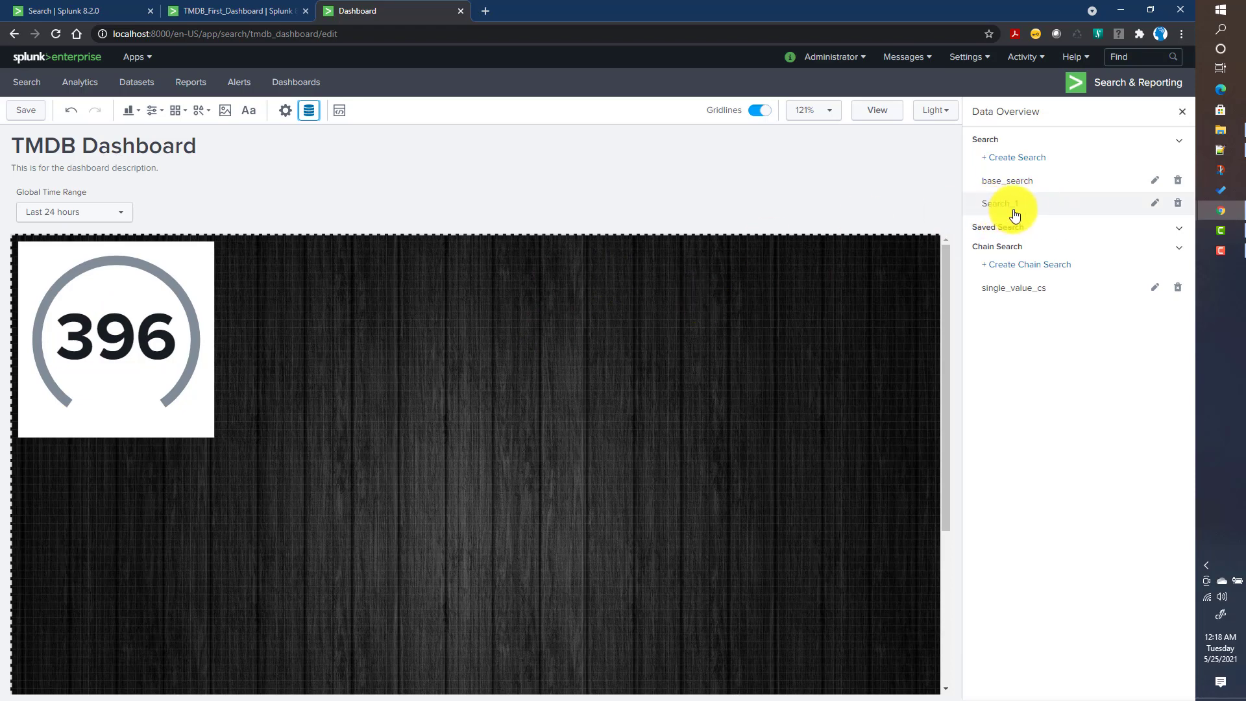
{"action": "left_click", "coordinate": [1178, 202]}
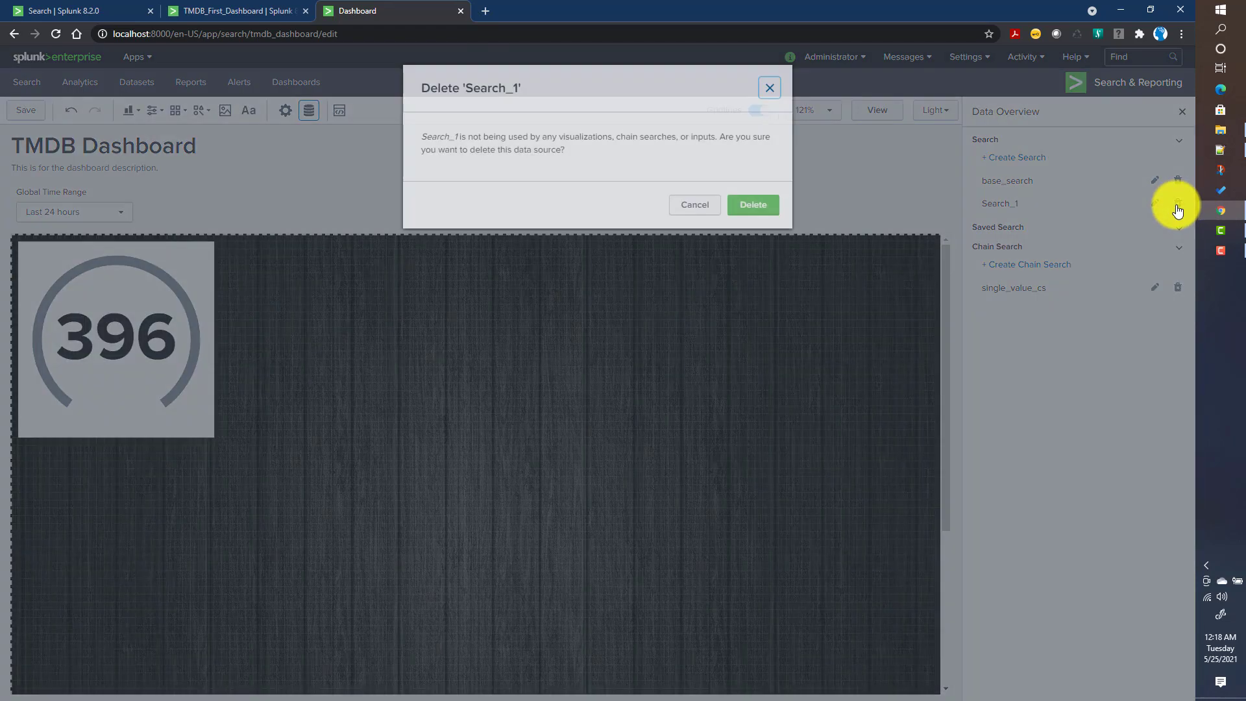
{"action": "left_click", "coordinate": [755, 213]}
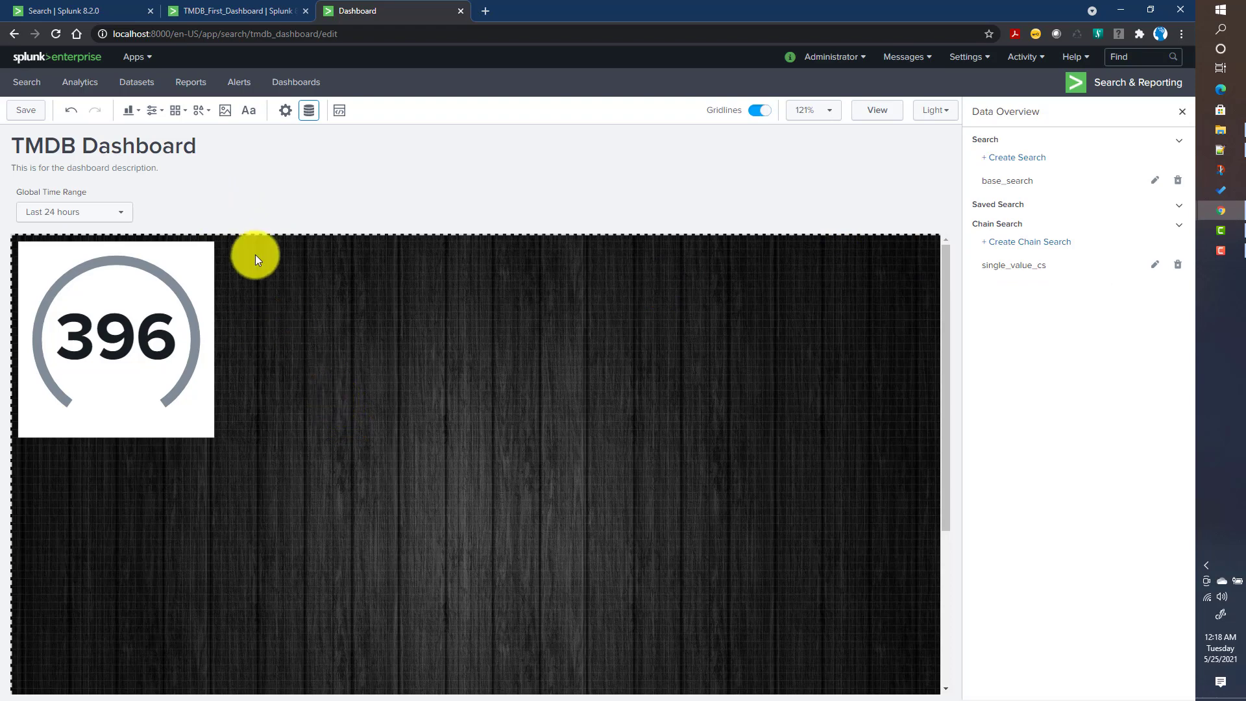
- Check the panels of TMDB_First_Dashboard for reference, and start a chain search named yearwise_cs with base_search as its parent
{"action": "left_click", "coordinate": [241, 13]}
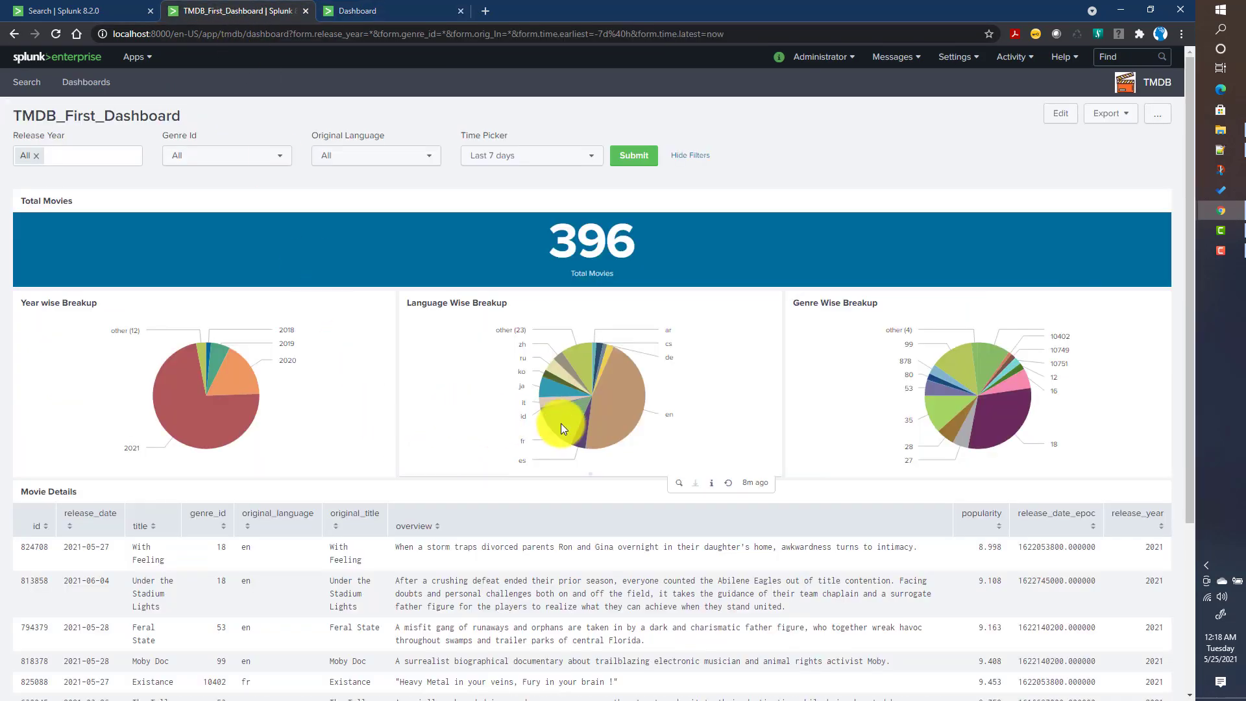
{"action": "mouse_move", "coordinate": [191, 392]}
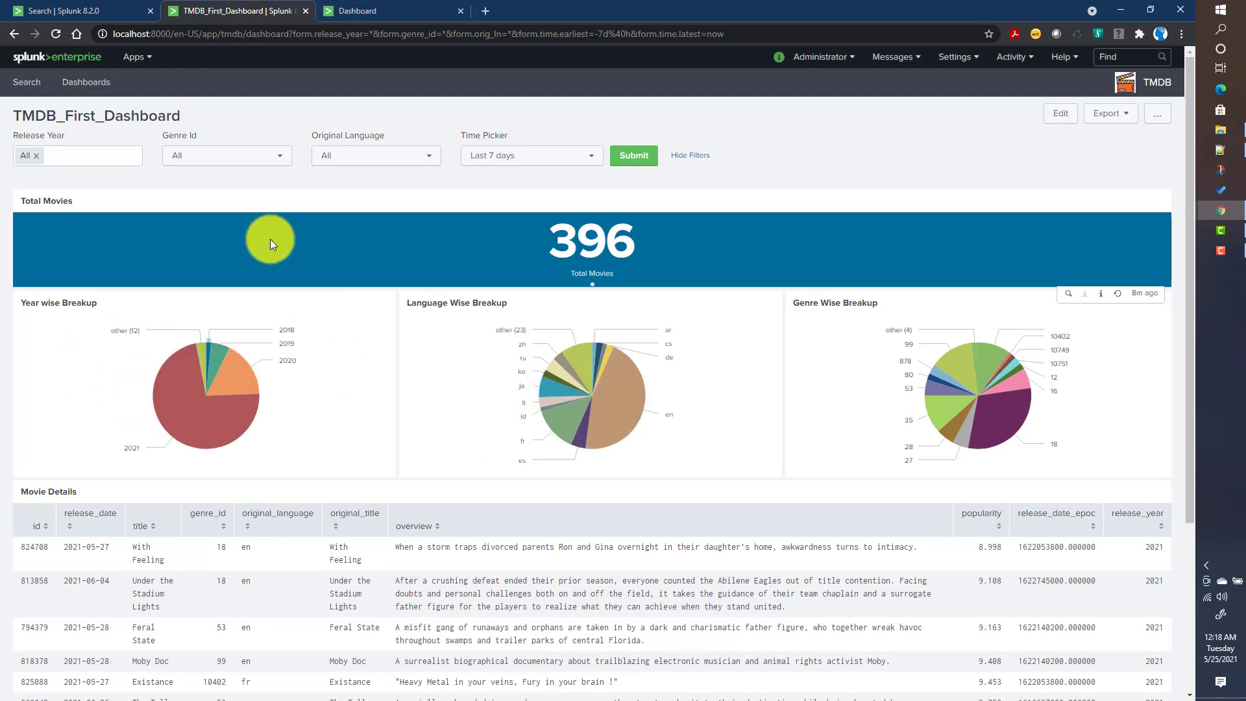
{"action": "left_click", "coordinate": [372, 7]}
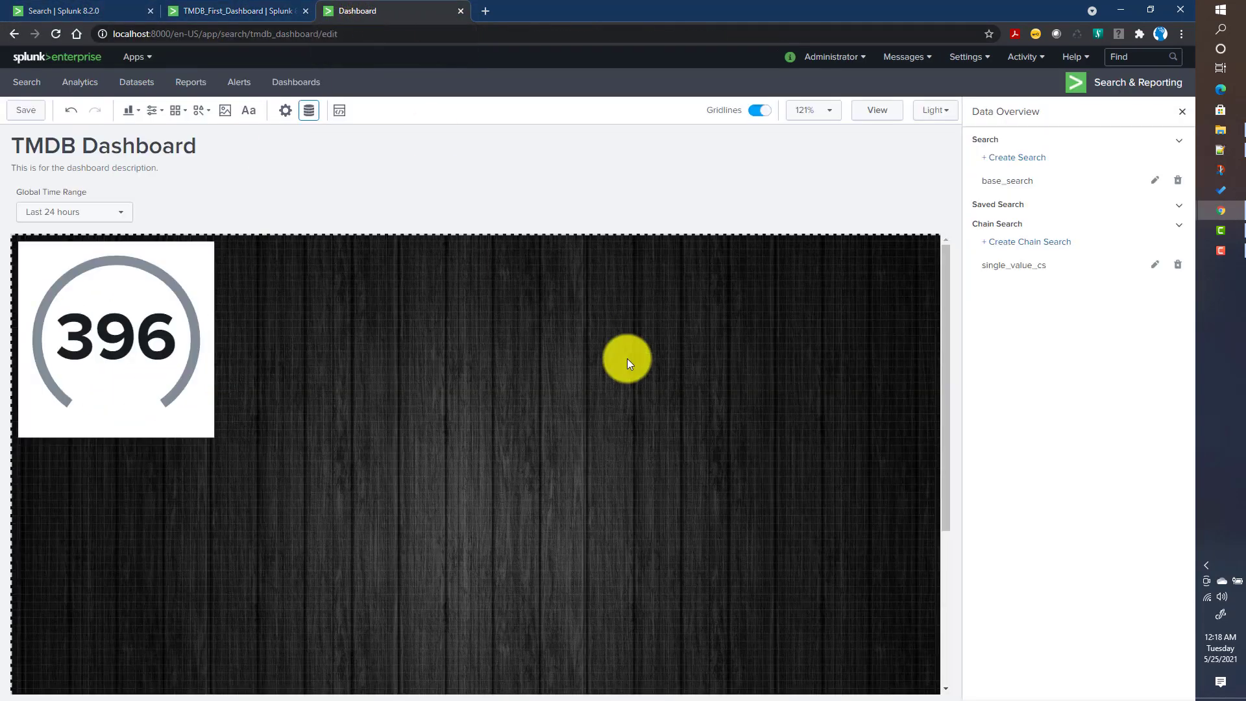
{"action": "left_click", "coordinate": [1018, 244]}
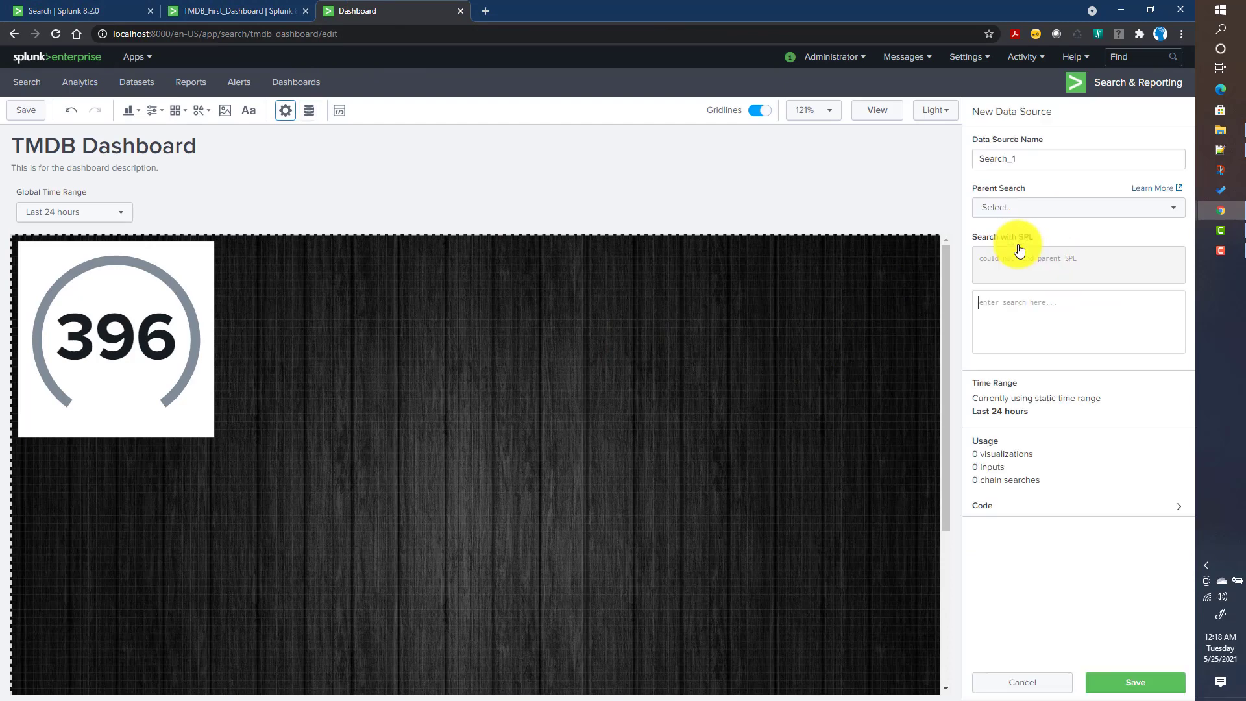
{"action": "double_click", "coordinate": [1024, 160]}
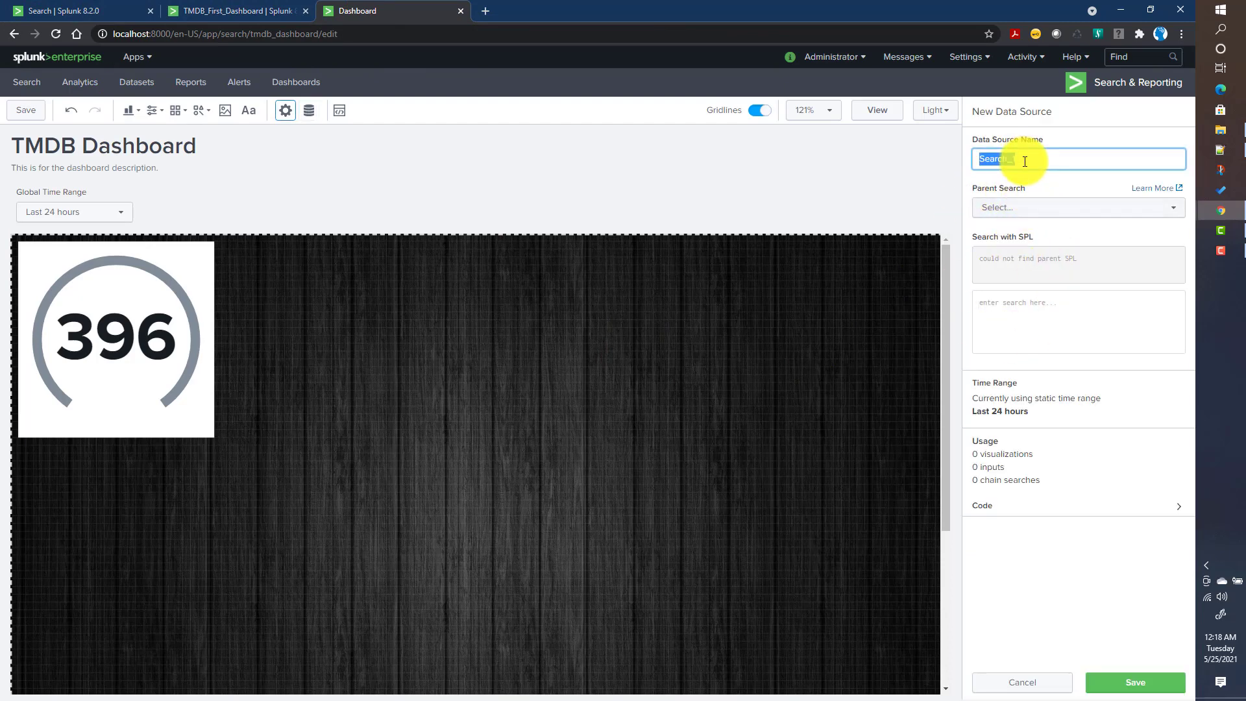
{"action": "type", "text": "yearwu"}
{"action": "type", "text": "se"}
{"action": "type", "text": "_cs"}
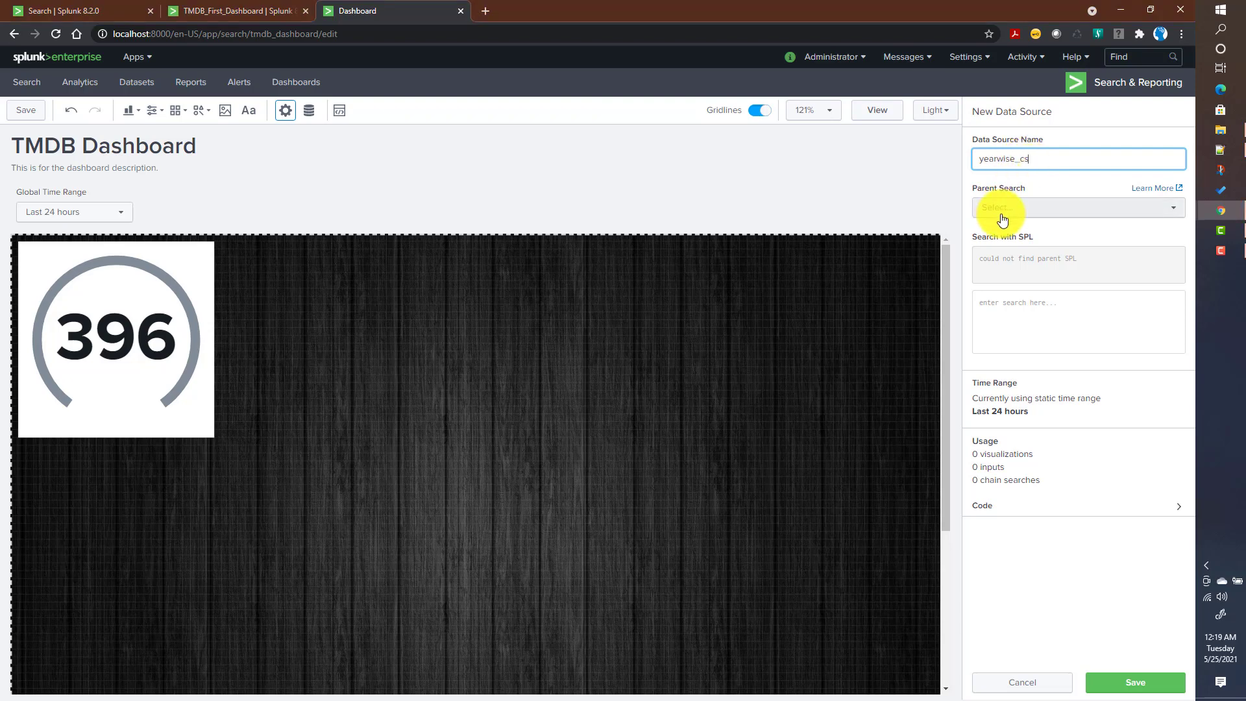
{"action": "left_click", "coordinate": [1002, 214]}
{"action": "left_click", "coordinate": [1023, 259]}
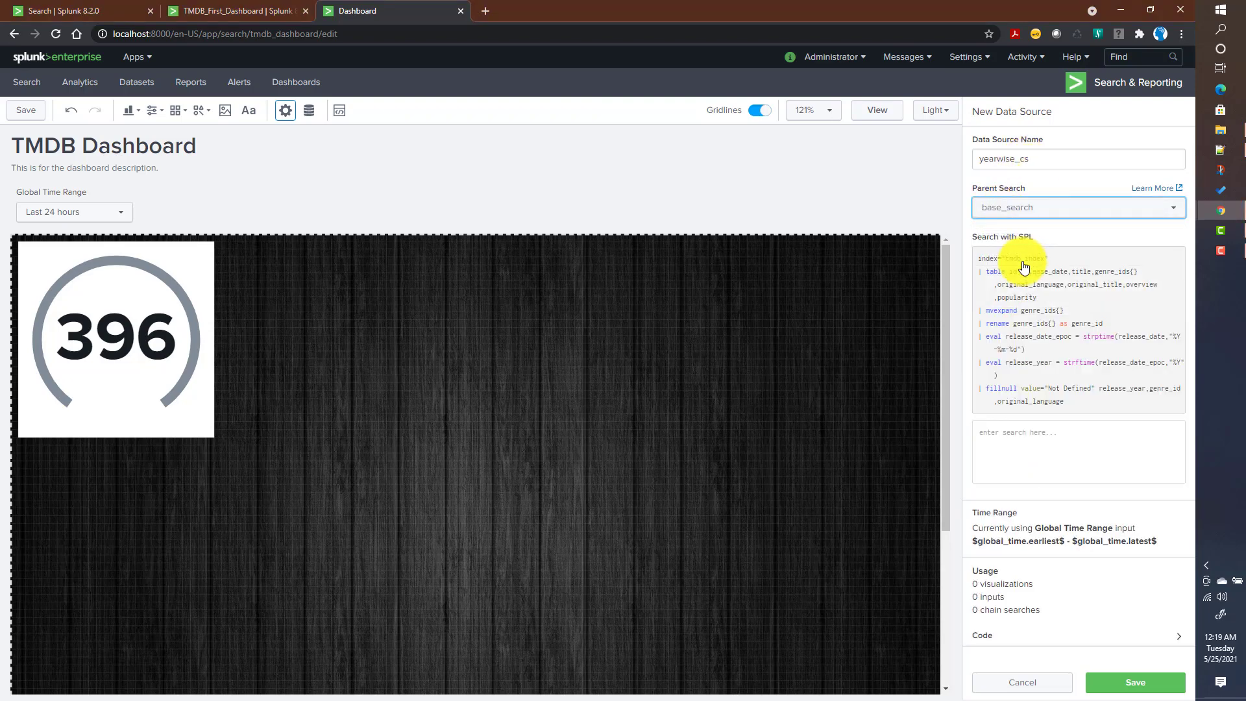
- Enter the query "| stats count by release_year" for the yearwise_cs chain search and save the data source
{"action": "left_click", "coordinate": [1026, 431]}
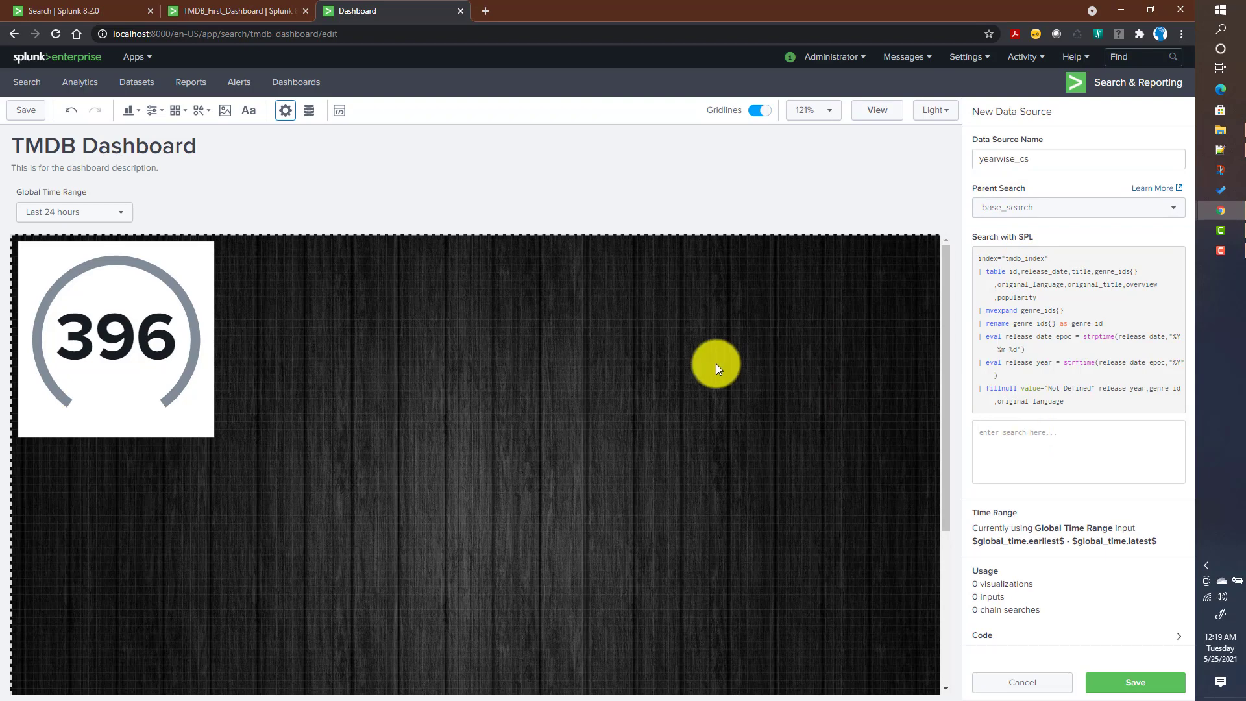
{"action": "type", "text": "| stat"}
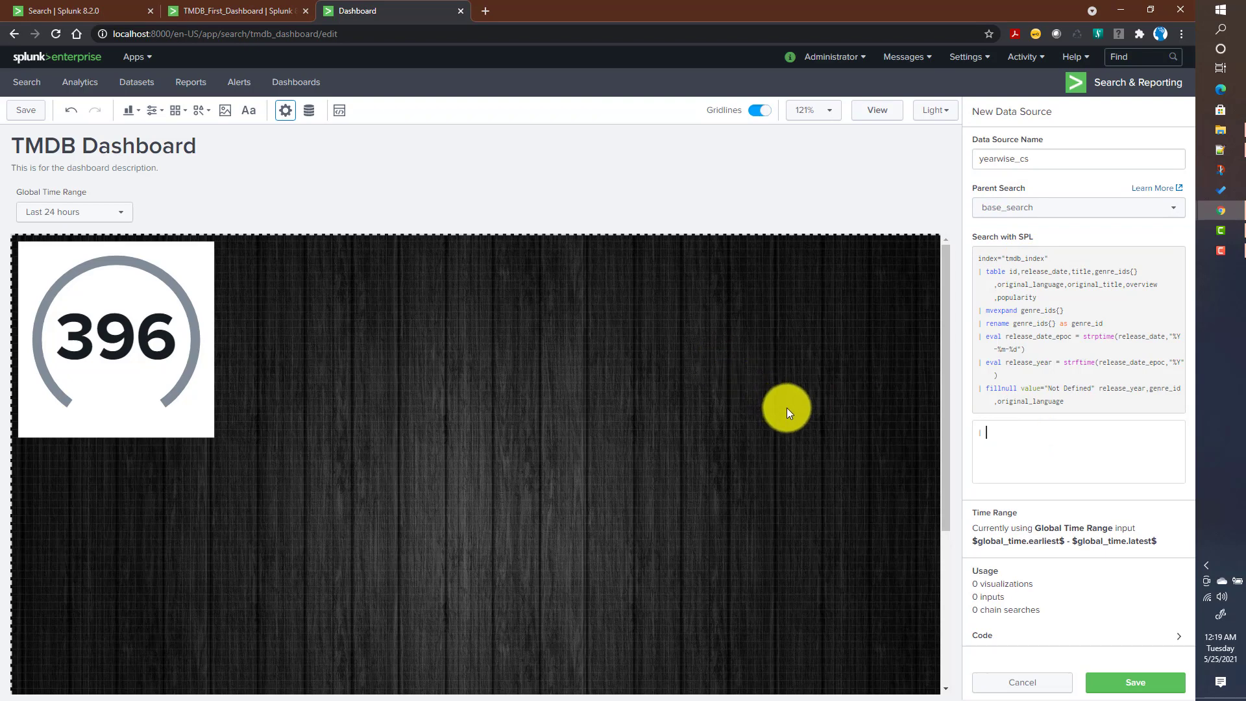
{"action": "key", "text": "BackSpace"}
{"action": "key", "text": "BackSpace"}
{"action": "type", "text": "ats count by"}
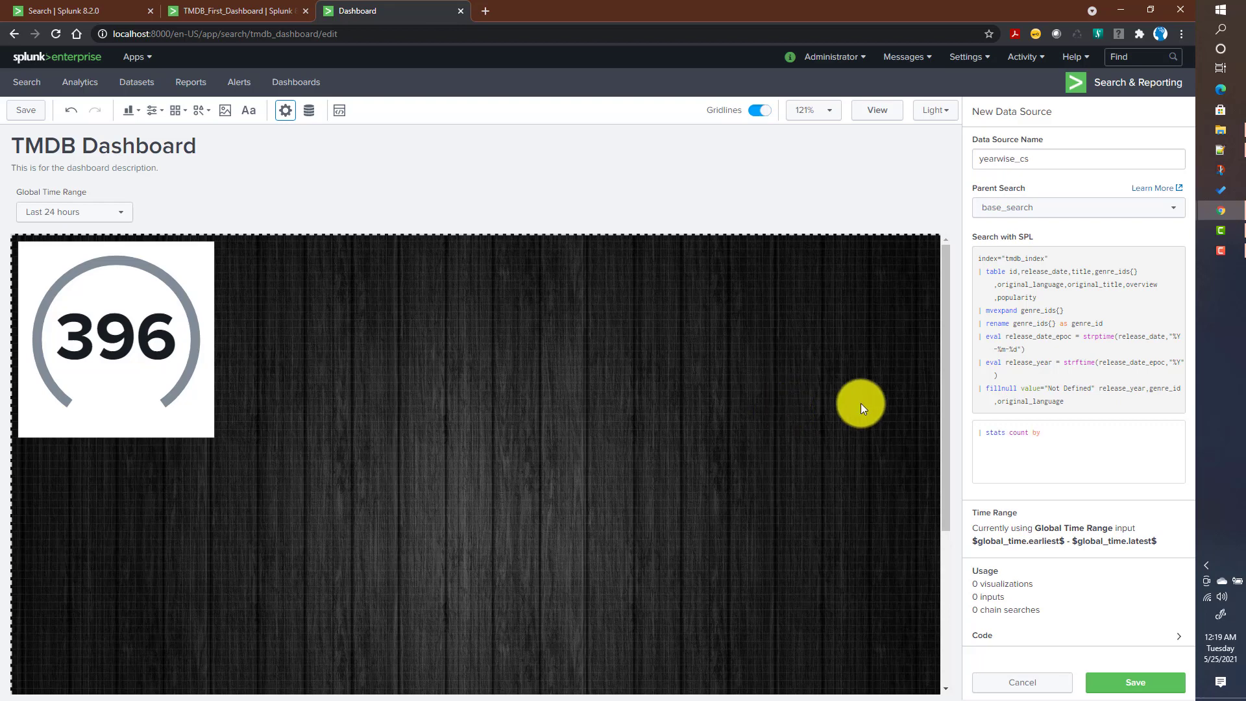
{"action": "double_click", "coordinate": [1024, 365]}
{"action": "key", "text": "ctrl+c"}
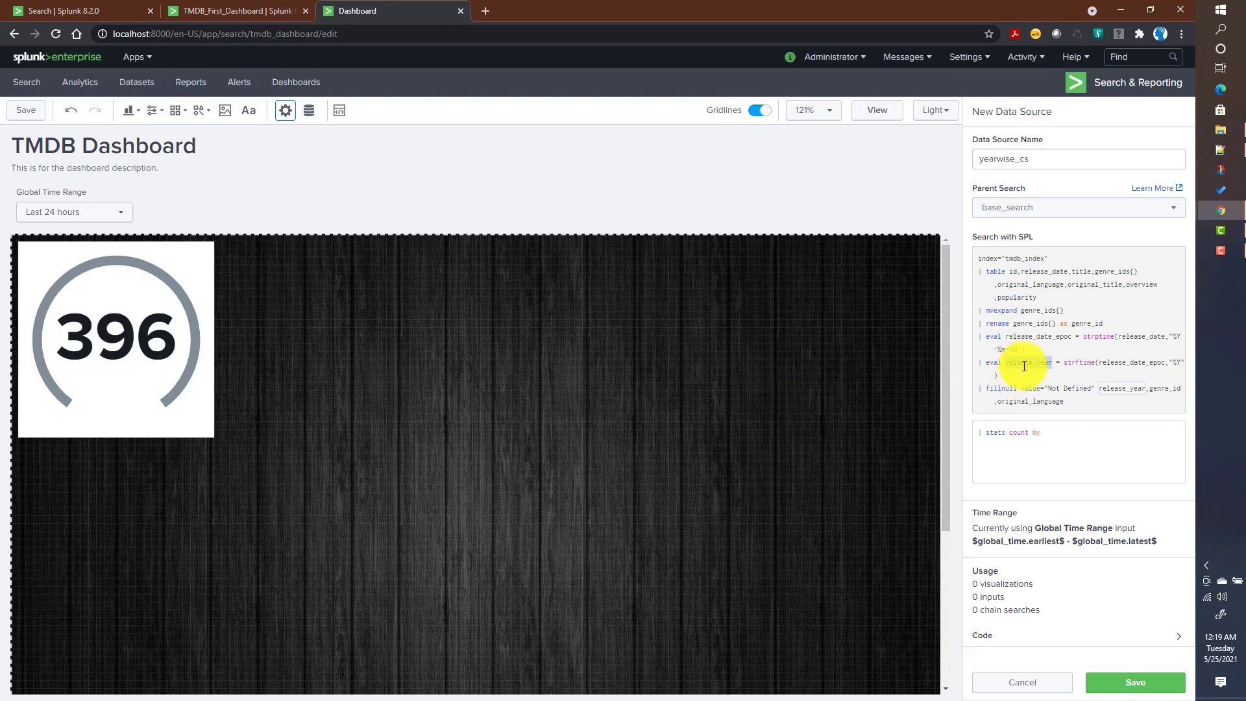
{"action": "left_click_drag", "start_coordinate": [1024, 366], "coordinate": [1027, 368]}
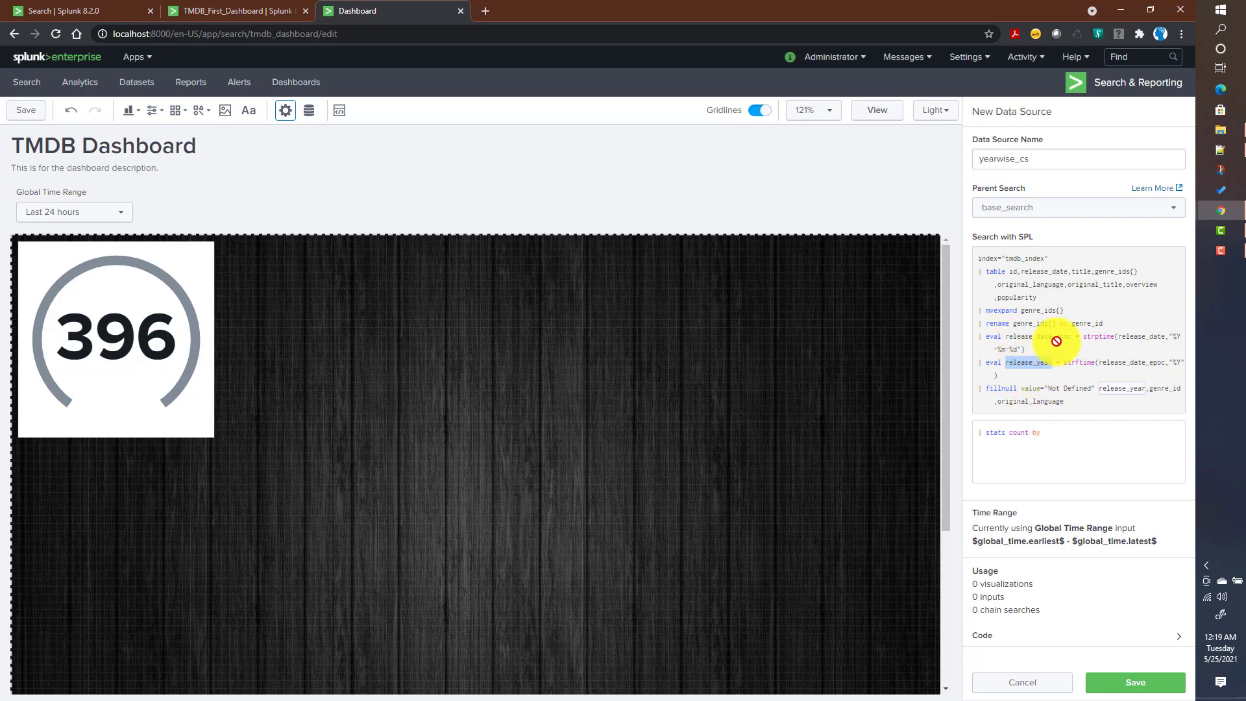
{"action": "left_click", "coordinate": [1063, 436]}
{"action": "key", "text": "ctrl+v"}
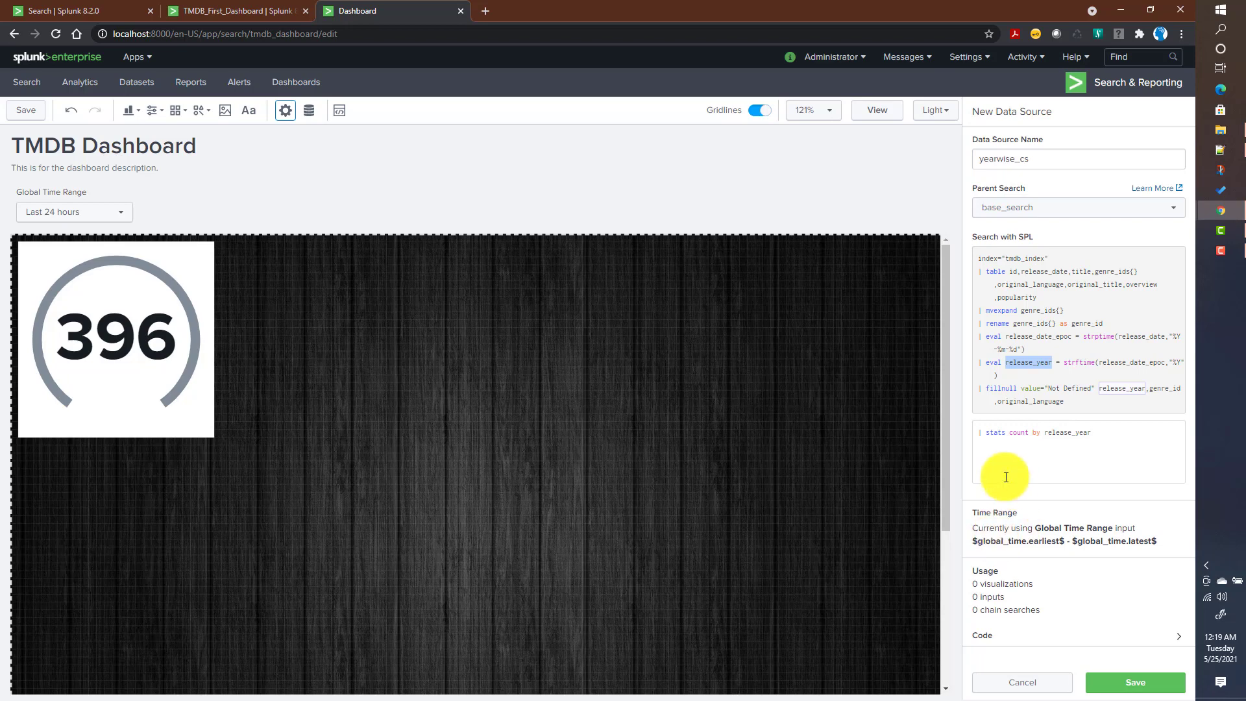
{"action": "triple_click", "coordinate": [1003, 429]}
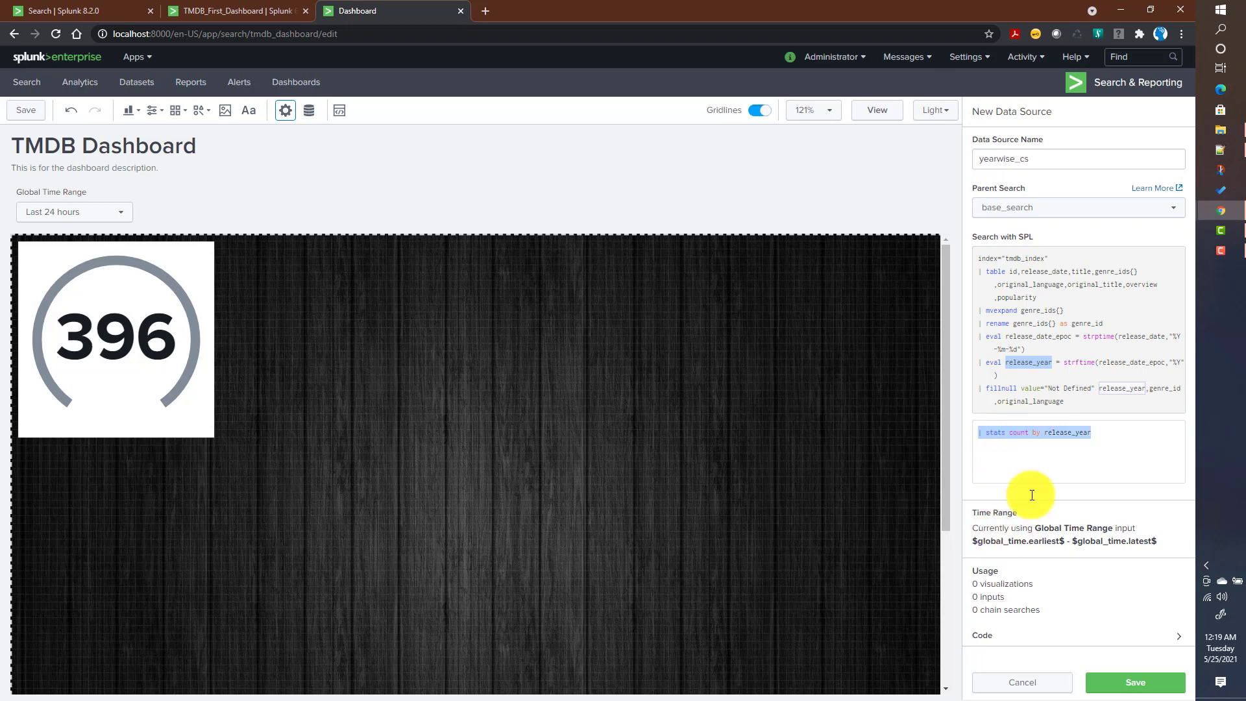
{"action": "left_click", "coordinate": [1142, 688]}
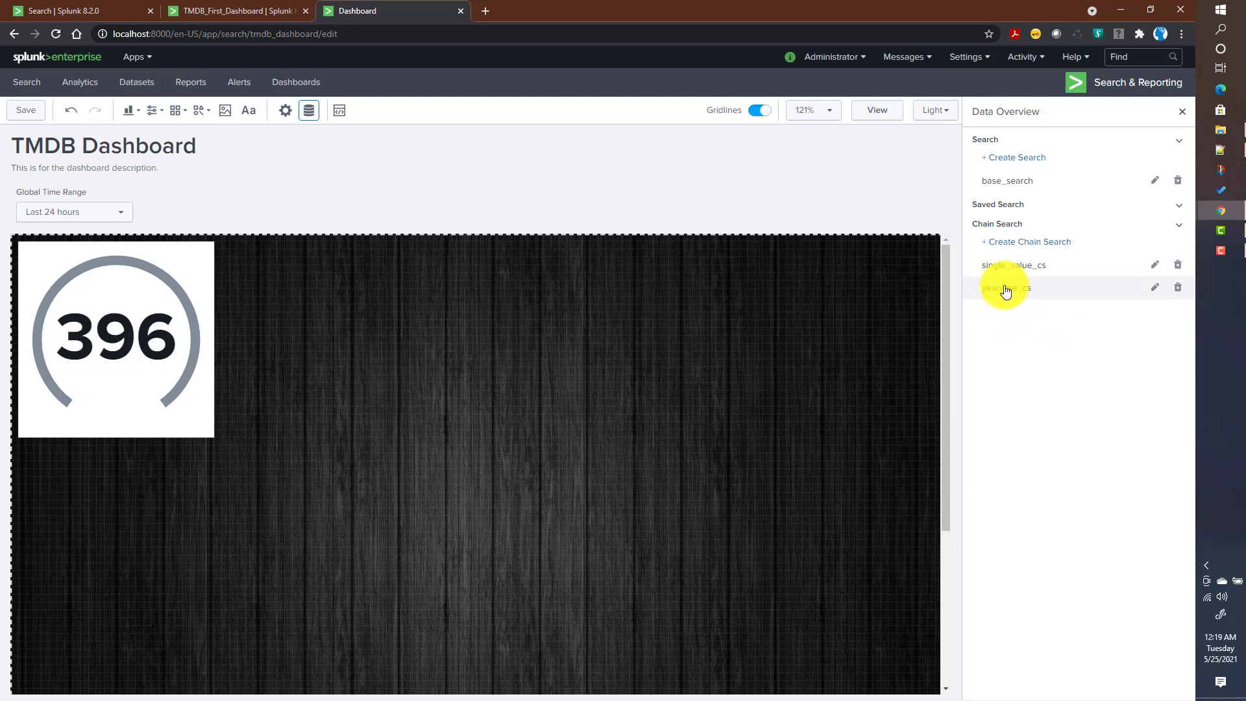
- Add a Pie visualization to the canvas and save its new data source Search_1 with an empty query
{"action": "left_click", "coordinate": [130, 114]}
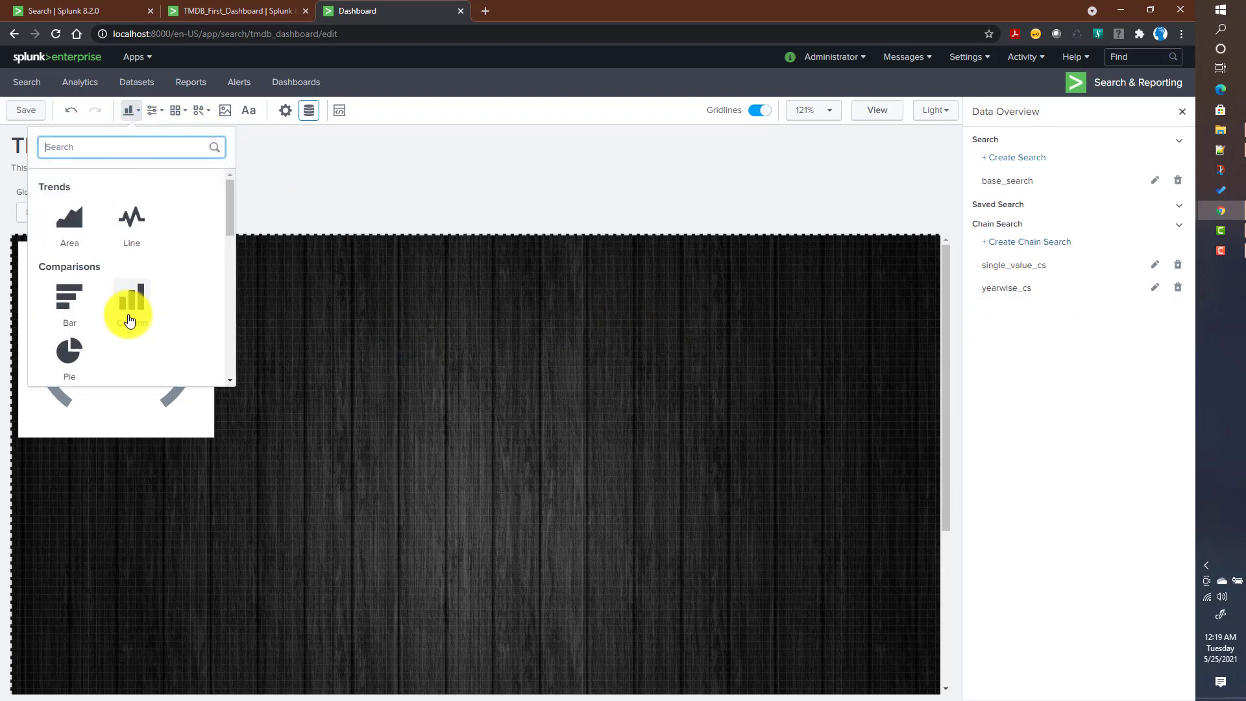
{"action": "scroll", "coordinate": [130, 316], "scroll_direction": "down", "scroll_amount": 3}
{"action": "scroll", "coordinate": [114, 305], "scroll_direction": "up", "scroll_amount": 2}
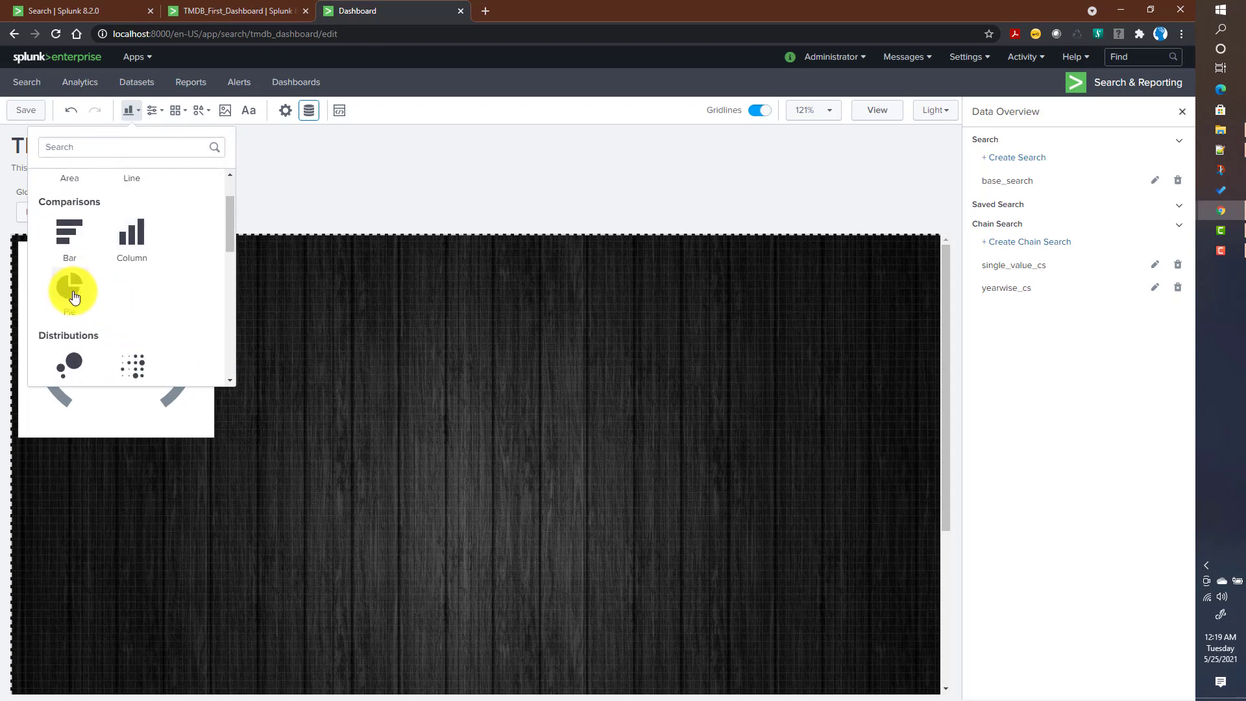
{"action": "left_click", "coordinate": [69, 287]}
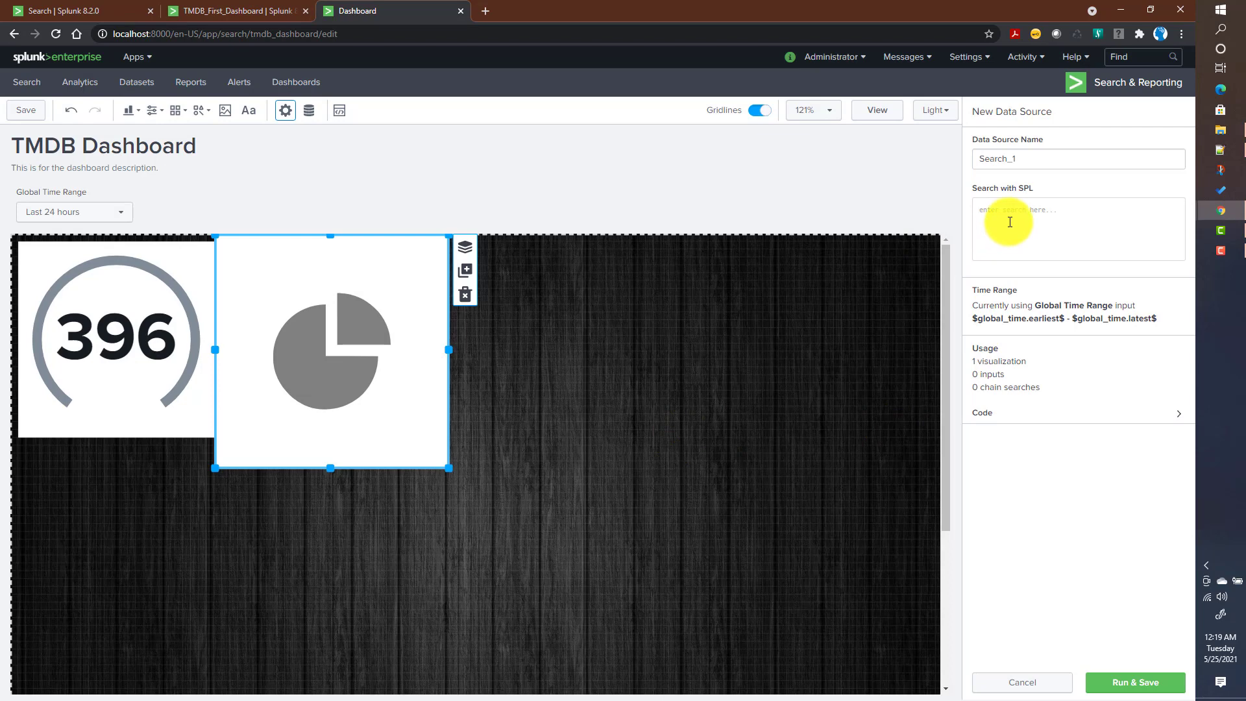
{"action": "left_click", "coordinate": [1141, 689]}
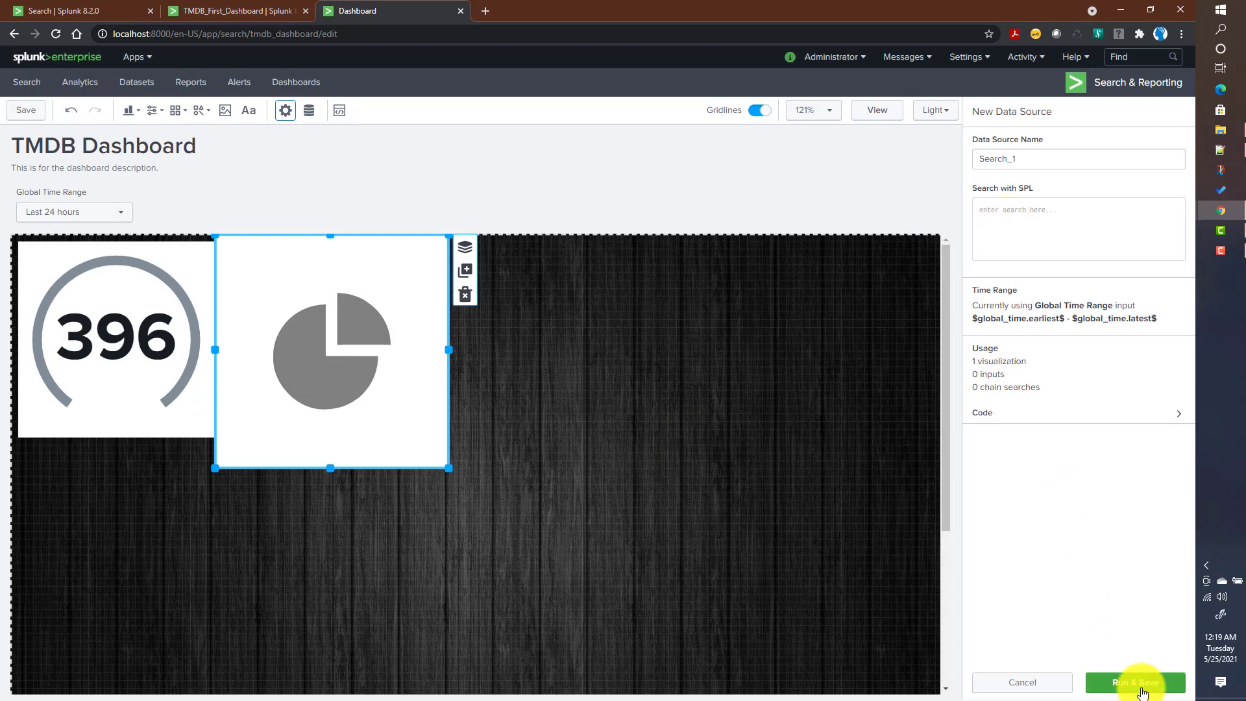
{"action": "left_click", "coordinate": [1140, 691]}
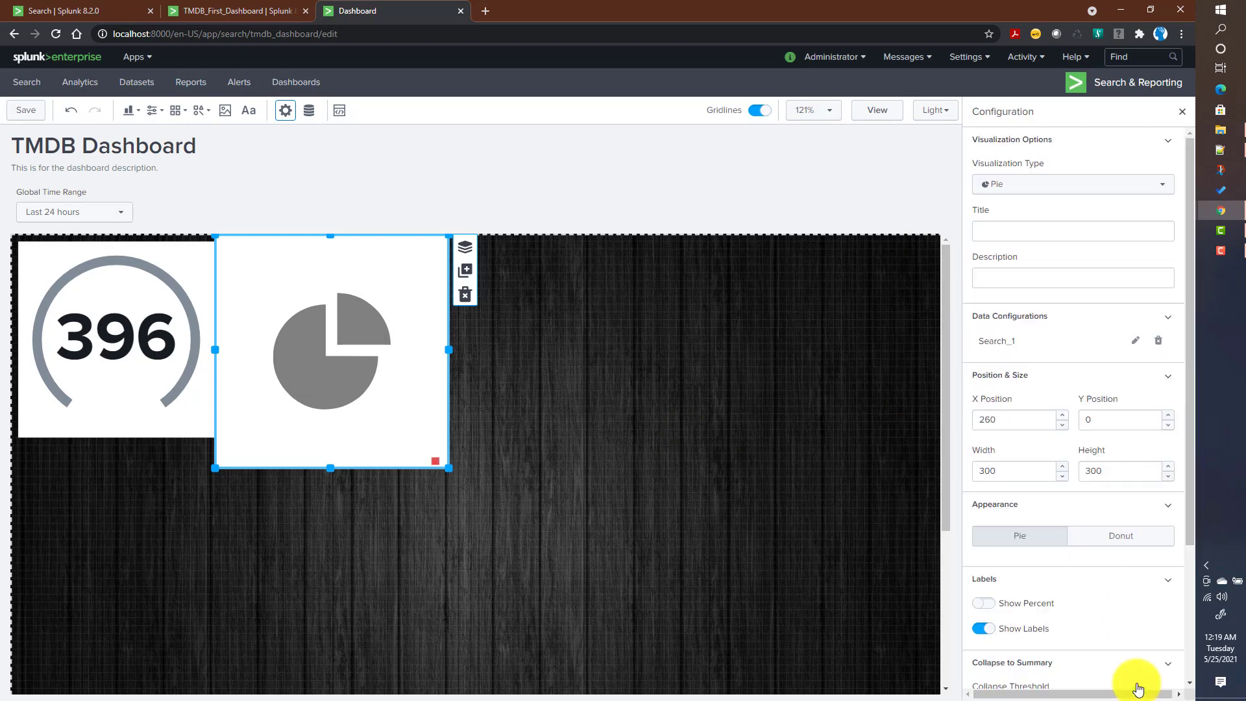
- Remove Search_1 from the pie chart and set the chain search yearwise_cs as its primary data source
{"action": "left_click", "coordinate": [1158, 341]}
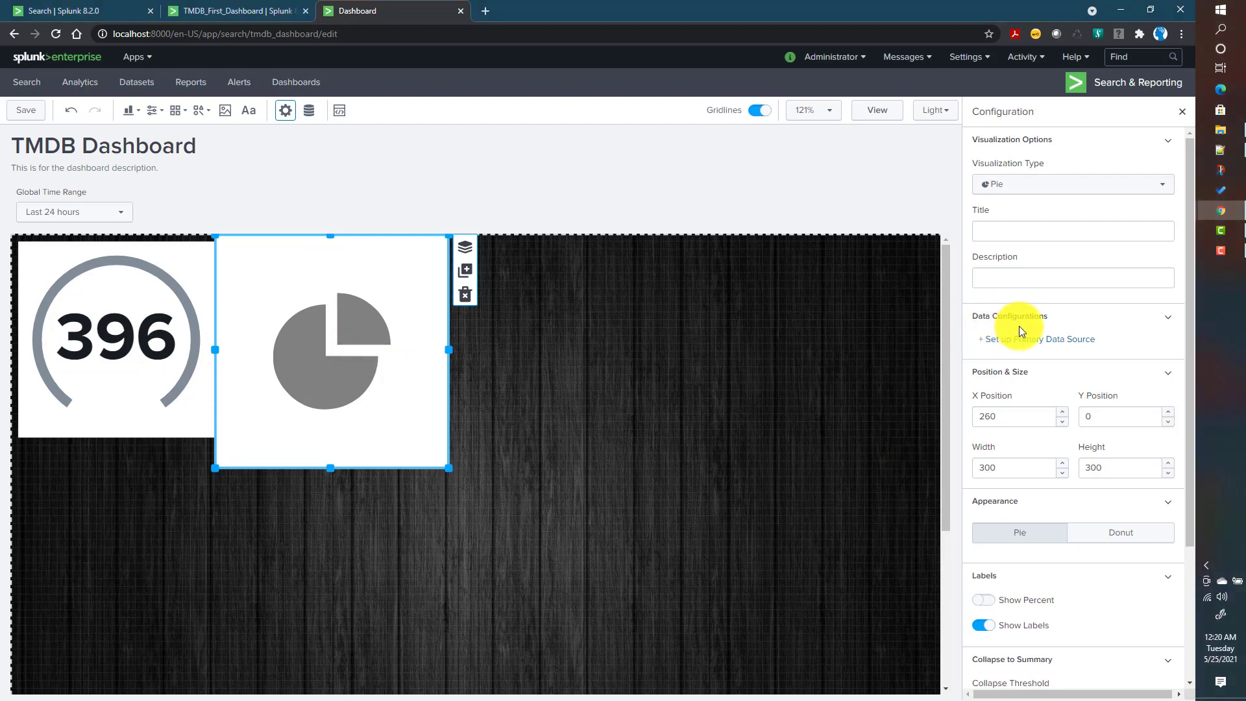
{"action": "left_click", "coordinate": [1029, 339]}
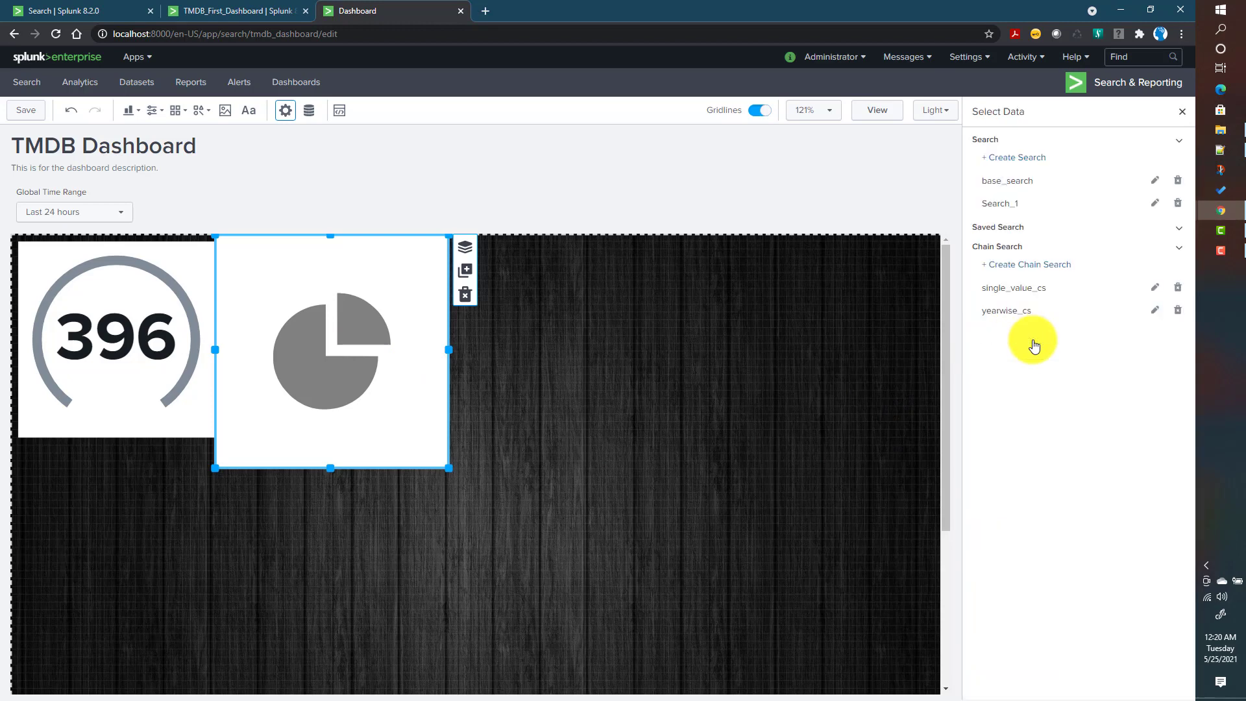
{"action": "left_click", "coordinate": [1003, 314]}
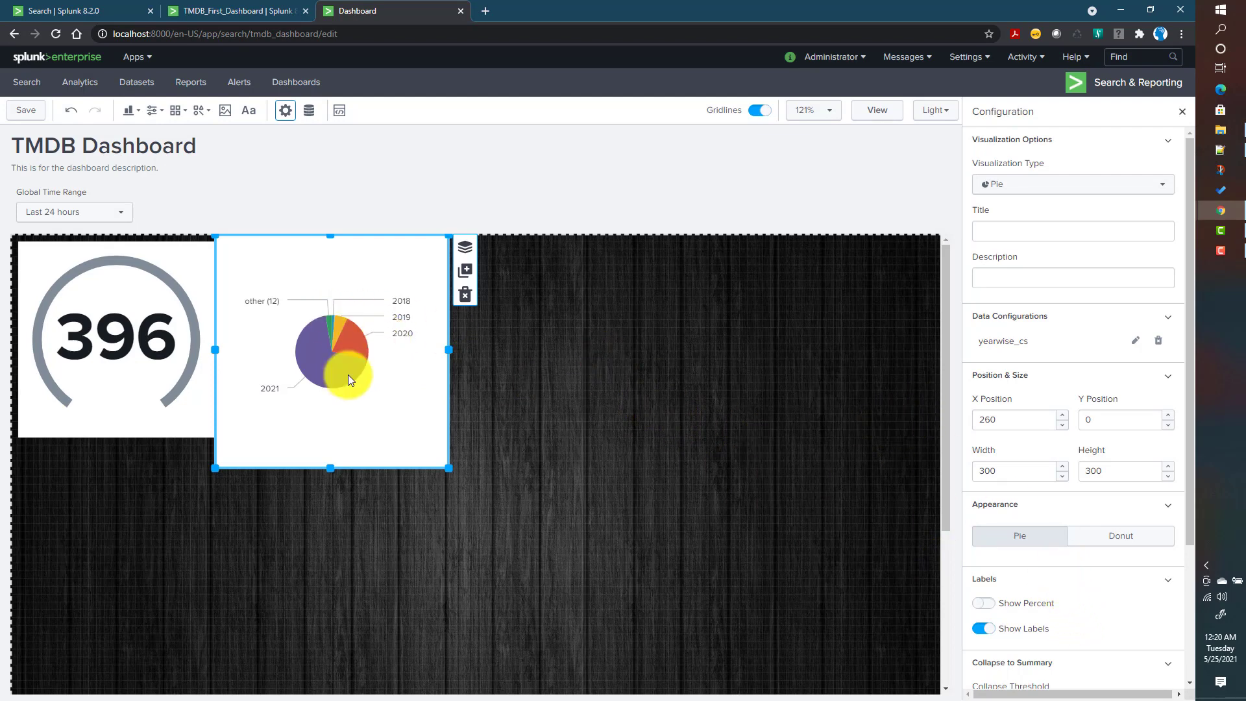
- Move the pie chart beside the radial at X 330, Y 10, and resize it to 260 wide by 250 high
{"action": "left_click_drag", "start_coordinate": [374, 398], "coordinate": [431, 406]}
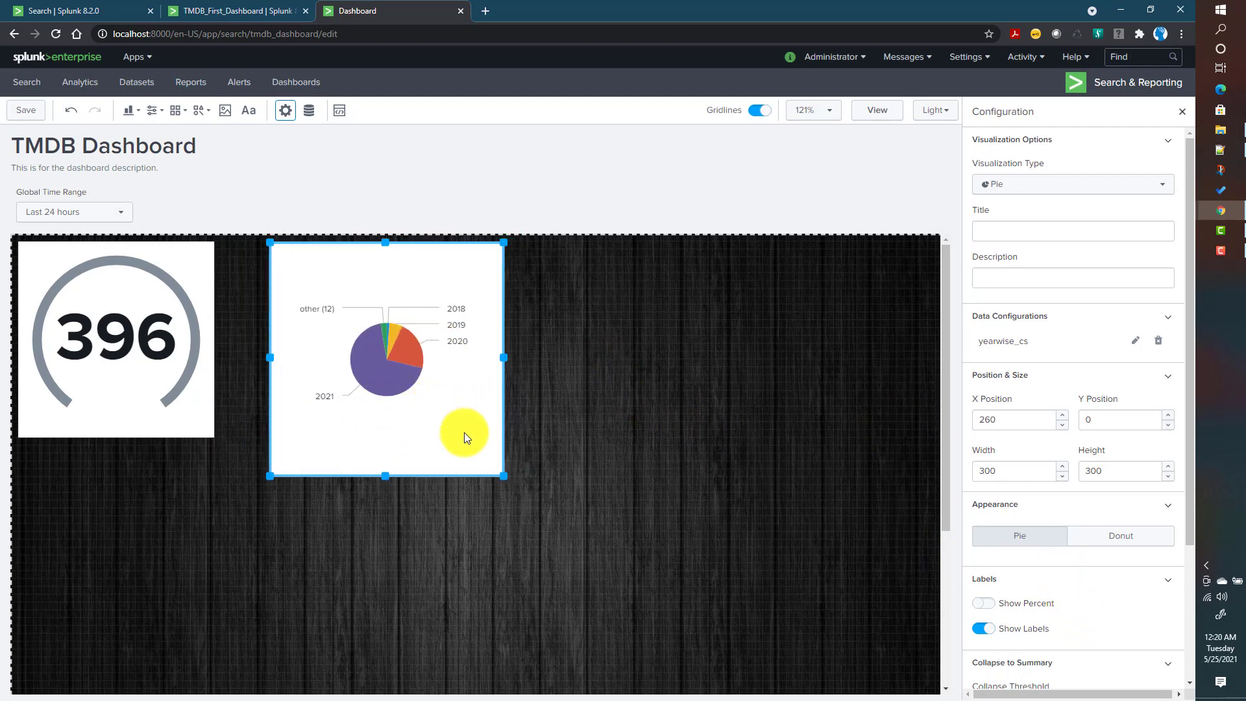
{"action": "left_click_drag", "start_coordinate": [502, 474], "coordinate": [471, 438]}
{"action": "left_click", "coordinate": [352, 517]}
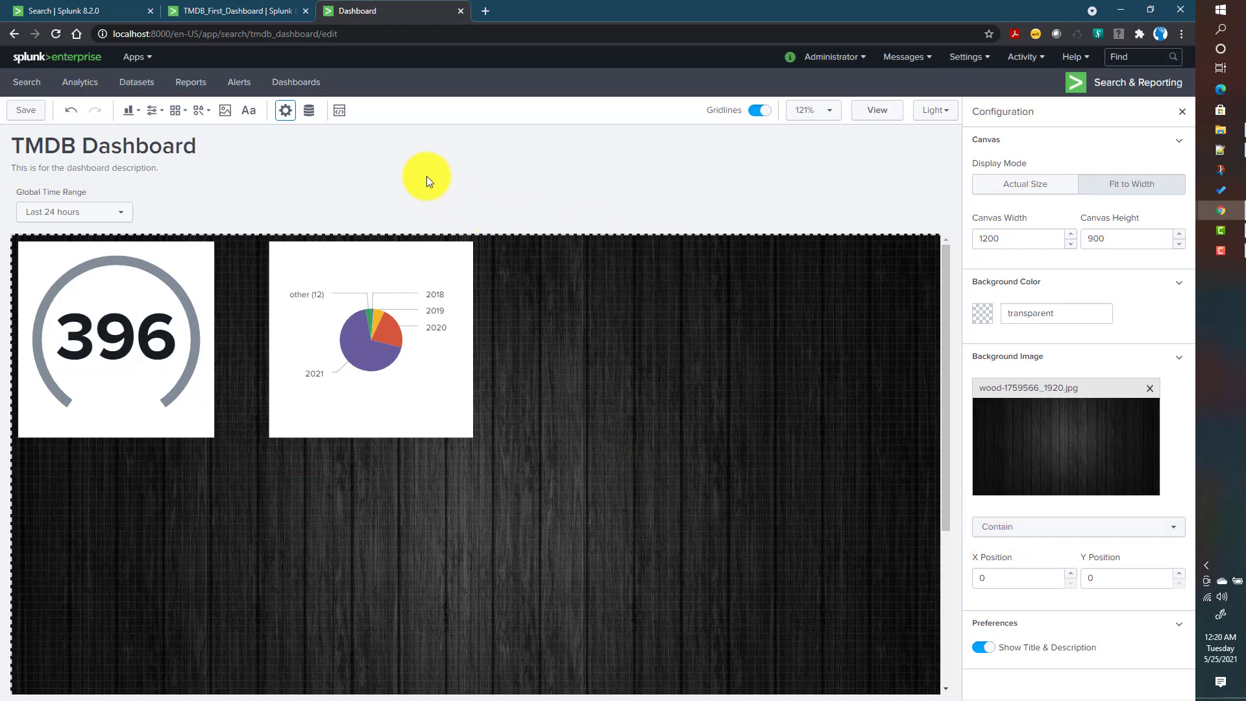
- Open the dashboard's source code and examine its data sources, including the yearwise_cs chain search and the unused Search_1 entry
{"action": "left_click", "coordinate": [336, 116]}
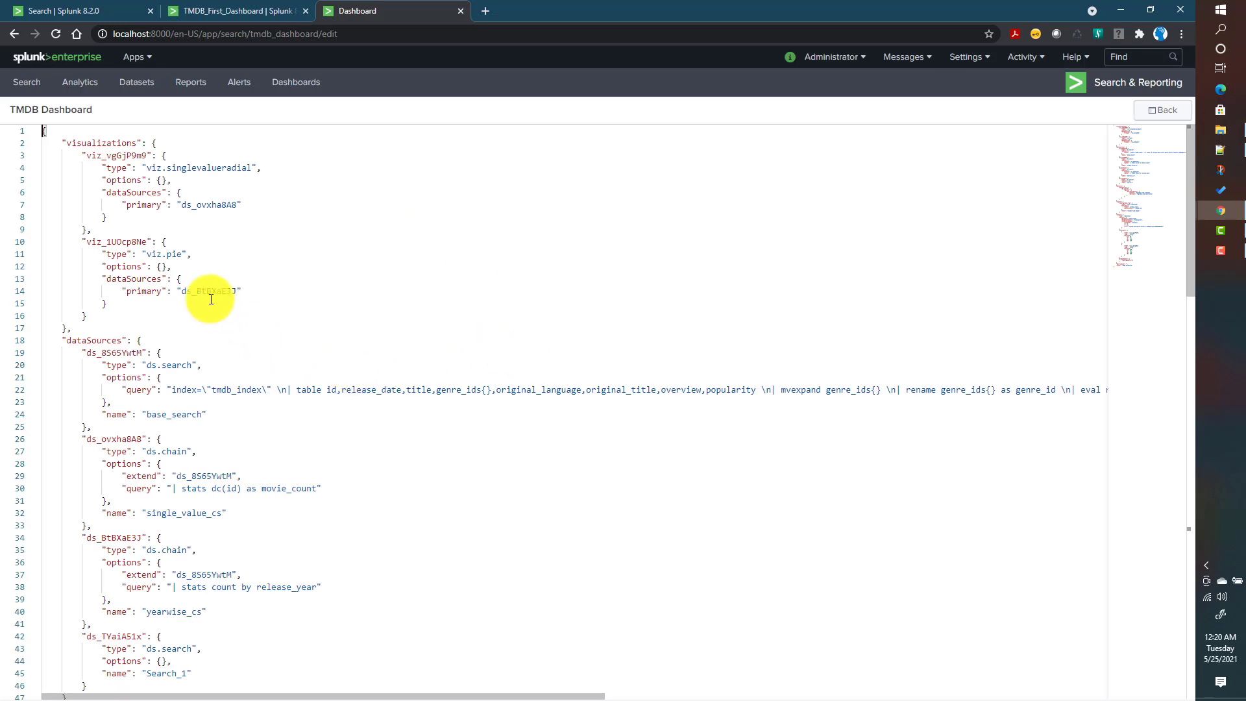
{"action": "scroll", "coordinate": [216, 361], "scroll_direction": "down", "scroll_amount": 2}
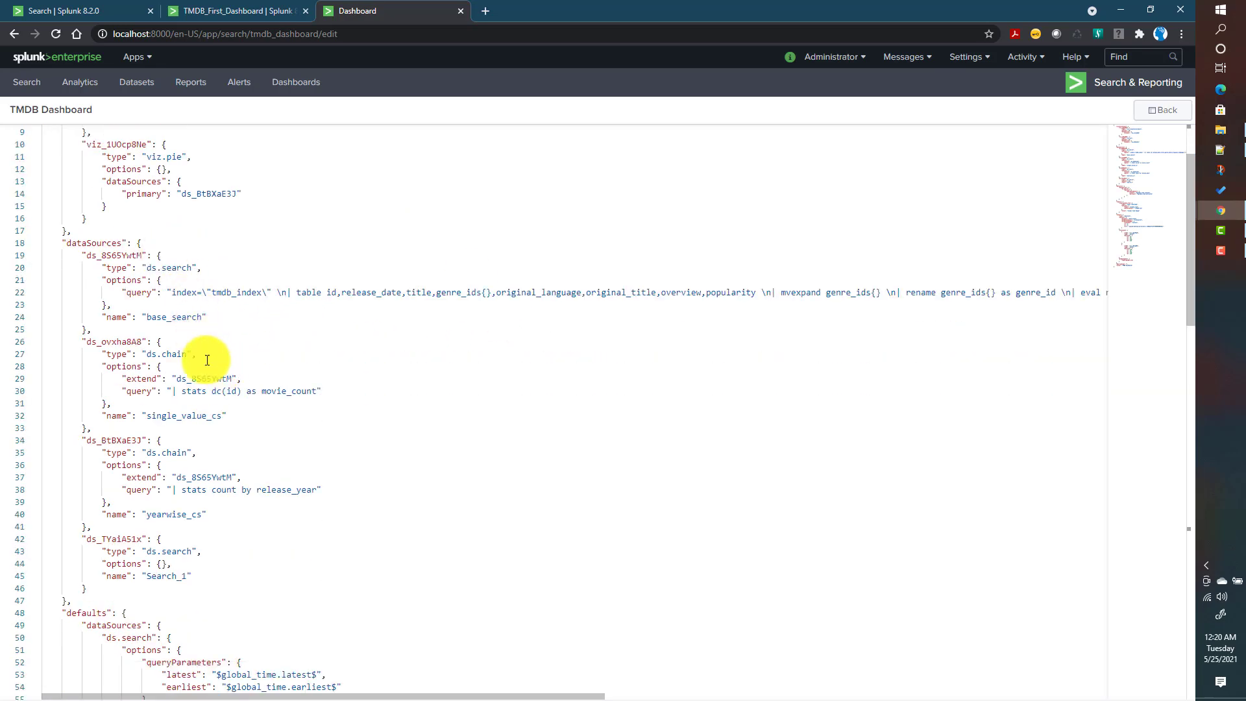
{"action": "double_click", "coordinate": [168, 453]}
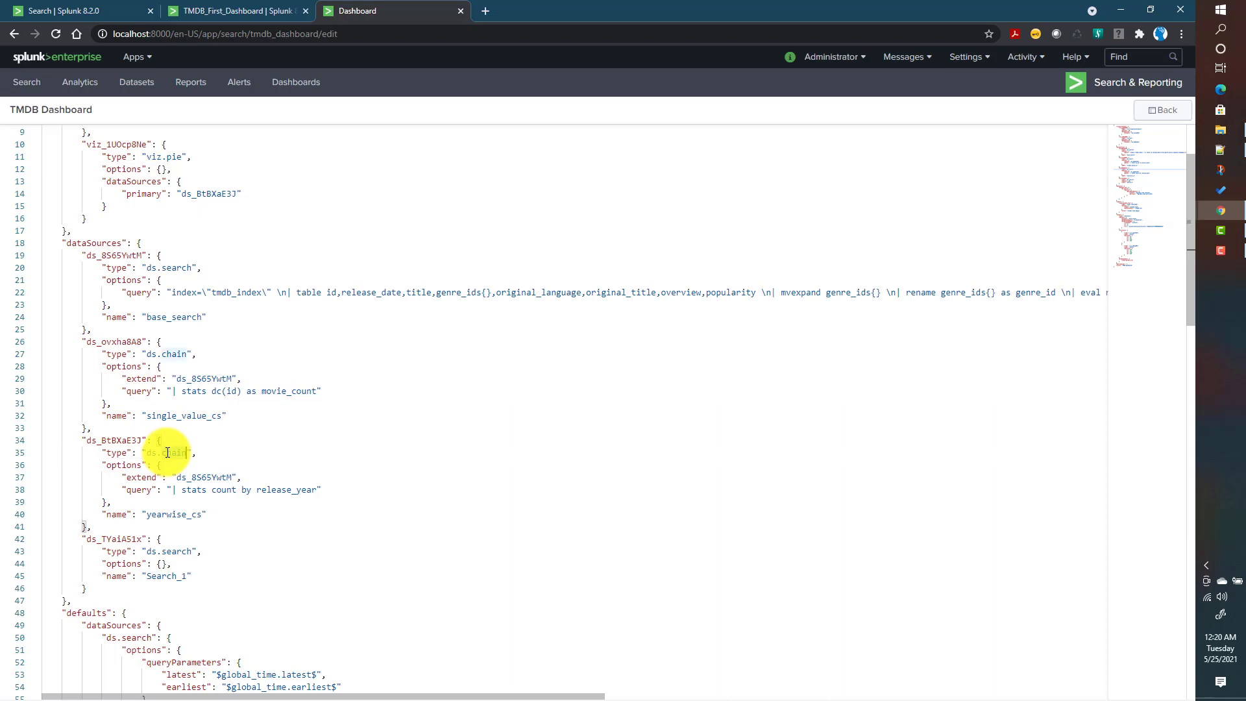
{"action": "double_click", "coordinate": [175, 514]}
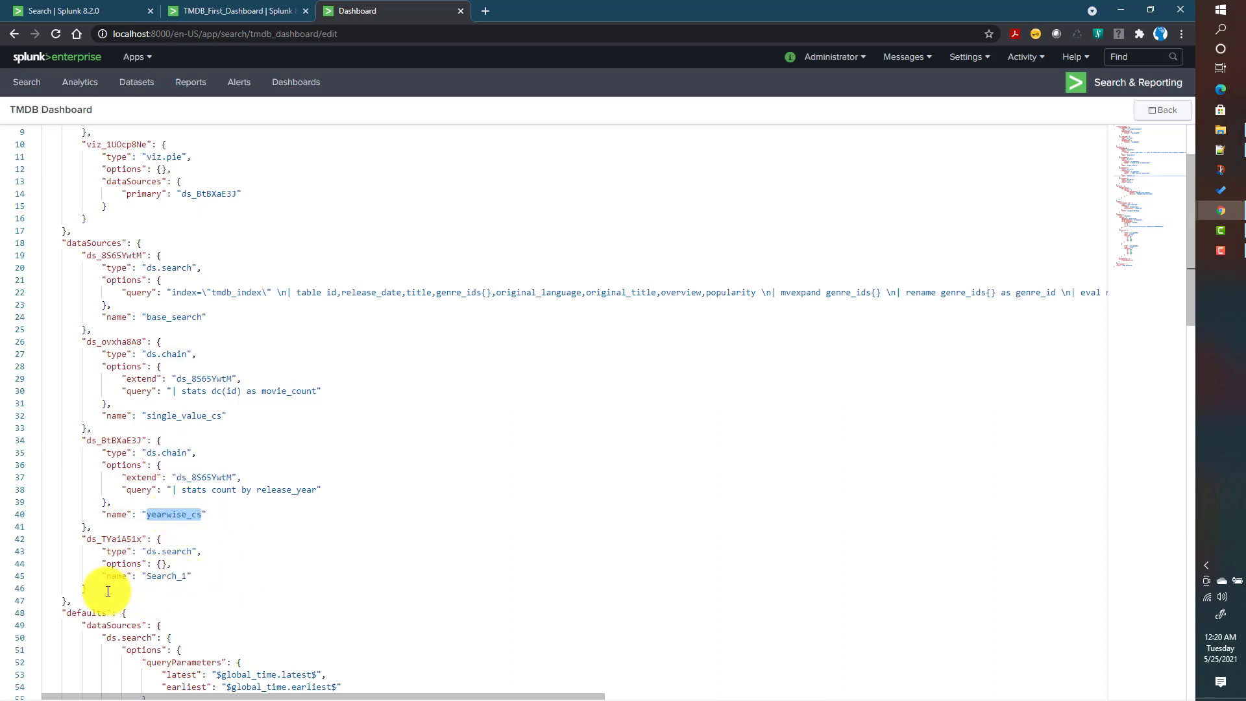
{"action": "left_click_drag", "start_coordinate": [108, 591], "coordinate": [56, 540]}
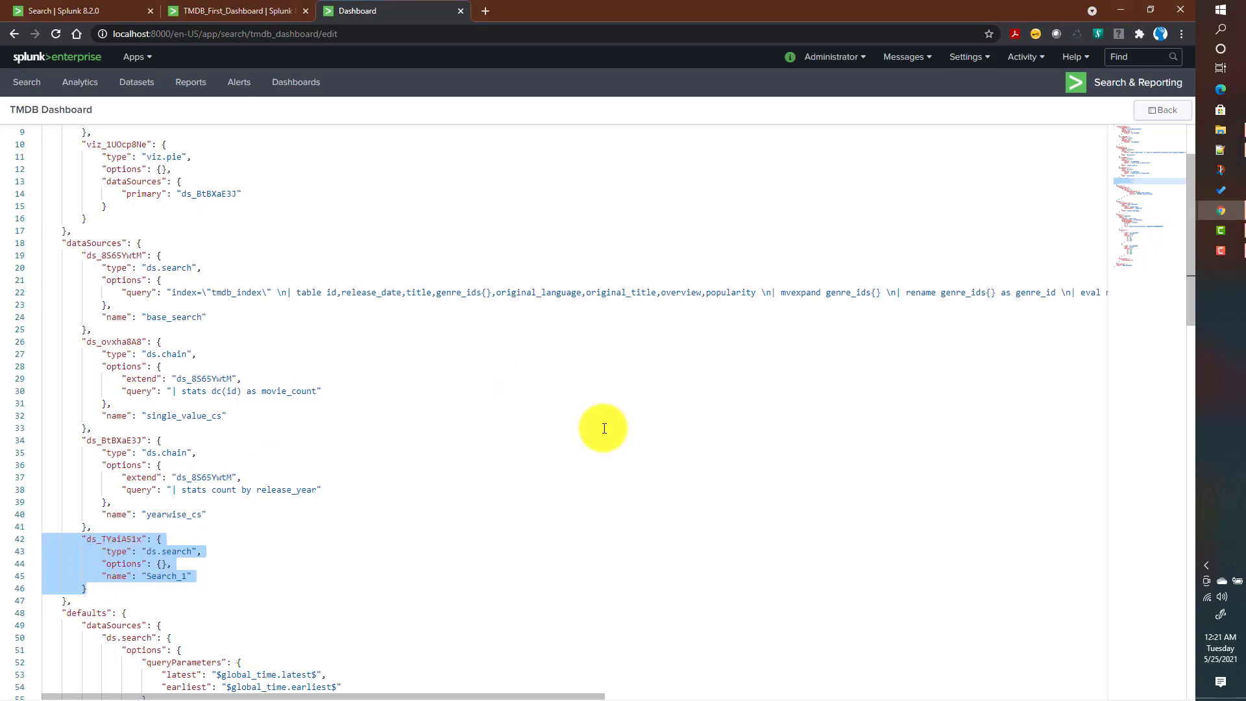
- Review the default query parameters and the global time range input definition in the dashboard source
{"action": "scroll", "coordinate": [603, 428], "scroll_direction": "down", "scroll_amount": 7}
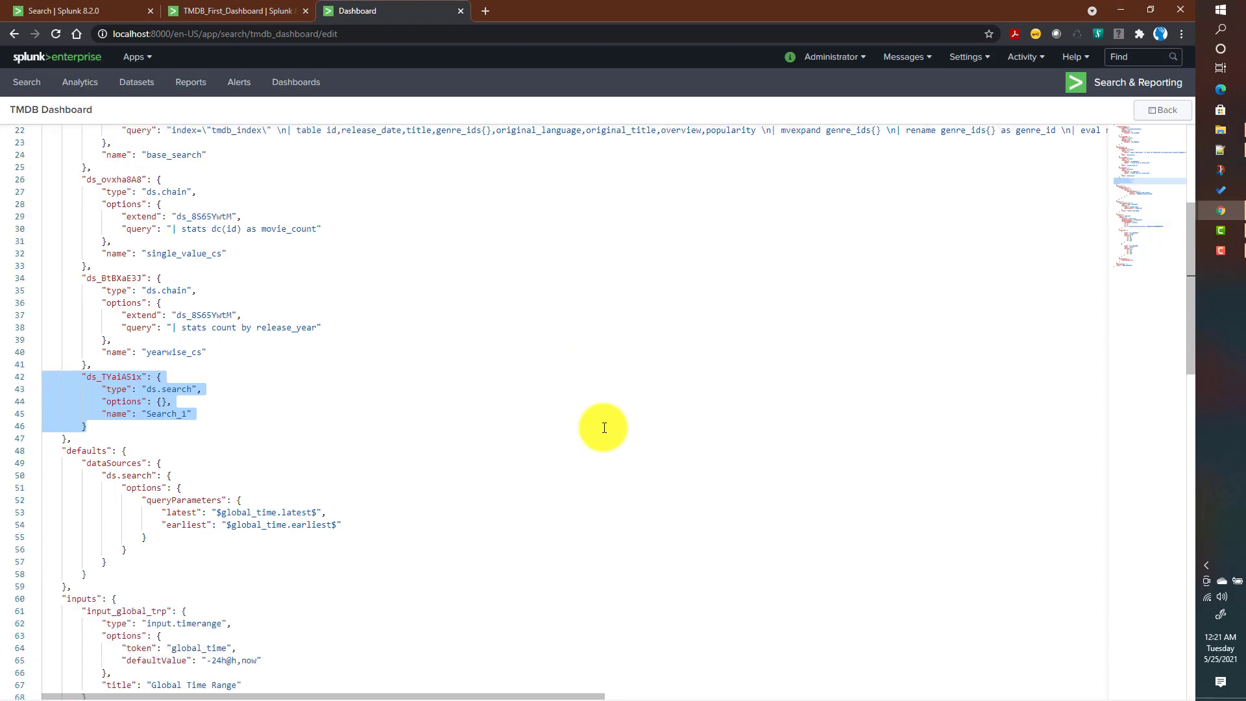
{"action": "scroll", "coordinate": [604, 428], "scroll_direction": "down", "scroll_amount": 1}
{"action": "left_click_drag", "start_coordinate": [87, 322], "coordinate": [190, 414]}
{"action": "scroll", "coordinate": [334, 465], "scroll_direction": "down", "scroll_amount": 3}
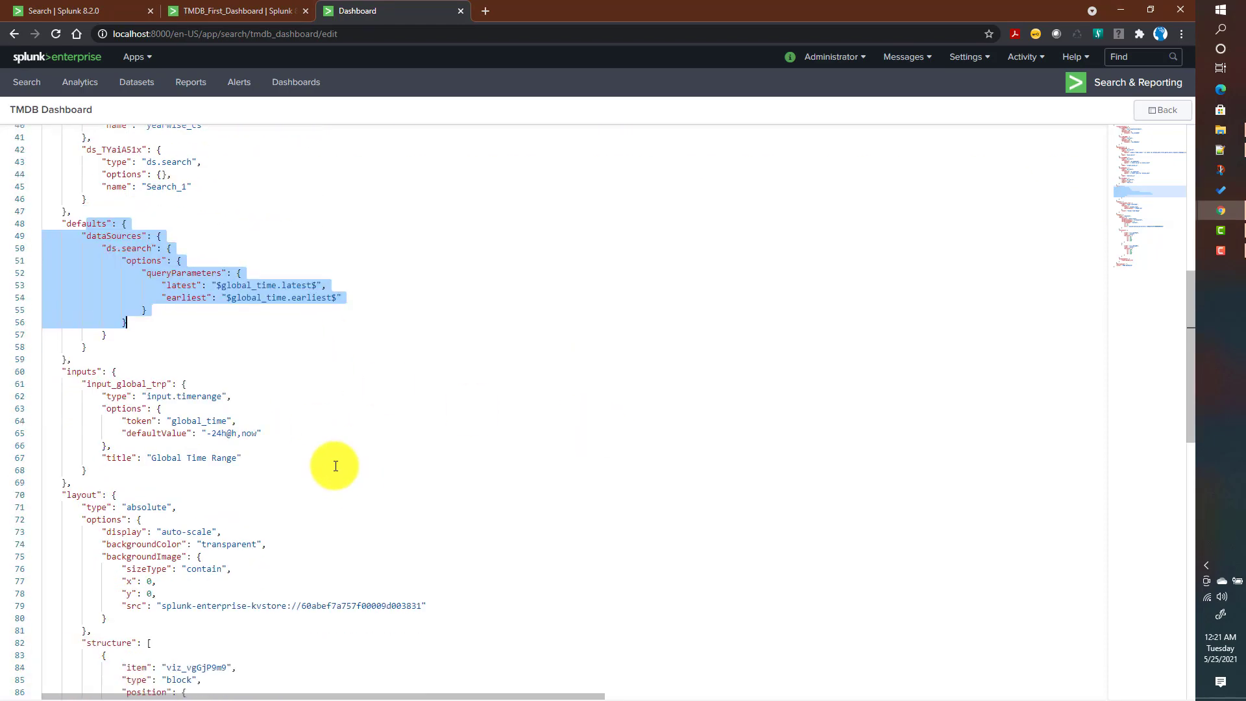
{"action": "left_click", "coordinate": [86, 384]}
{"action": "left_click", "coordinate": [208, 473], "text": "shift"}
{"action": "scroll", "coordinate": [370, 508], "scroll_direction": "down", "scroll_amount": 3}
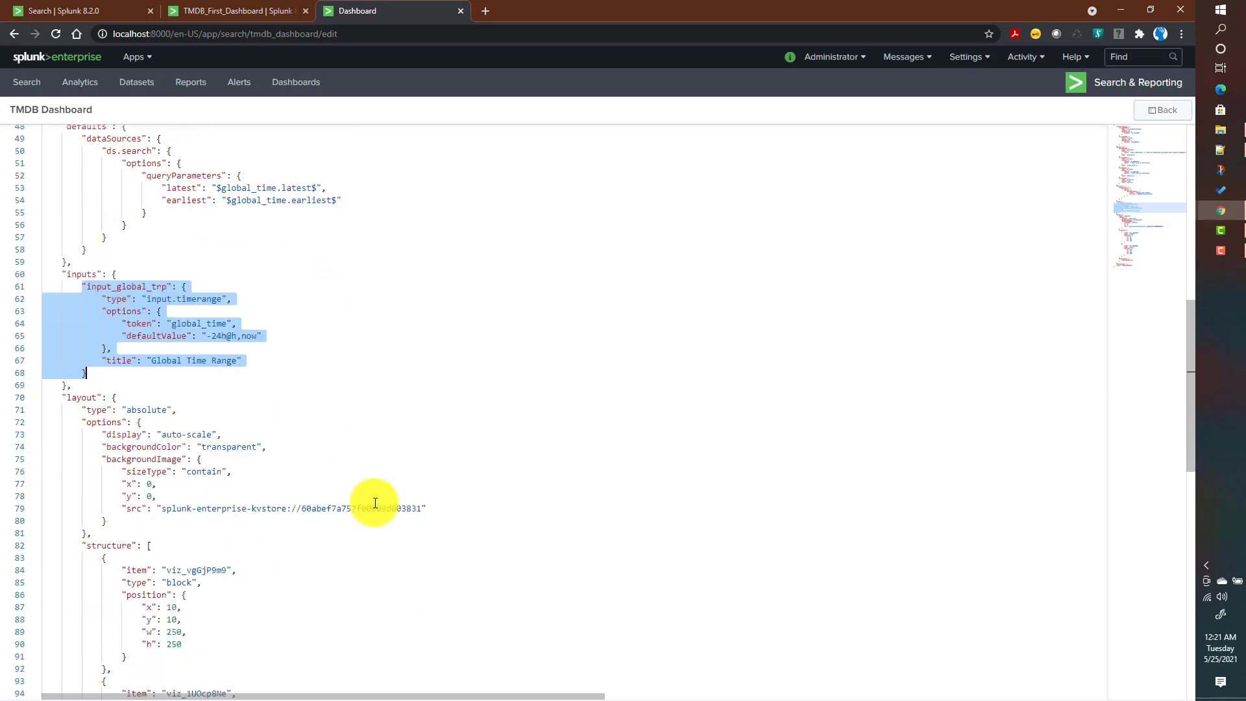
- Examine the item IDs and positions of both visualizations in the layout structure, and return to the visual editor
{"action": "scroll", "coordinate": [375, 502], "scroll_direction": "down", "scroll_amount": 3}
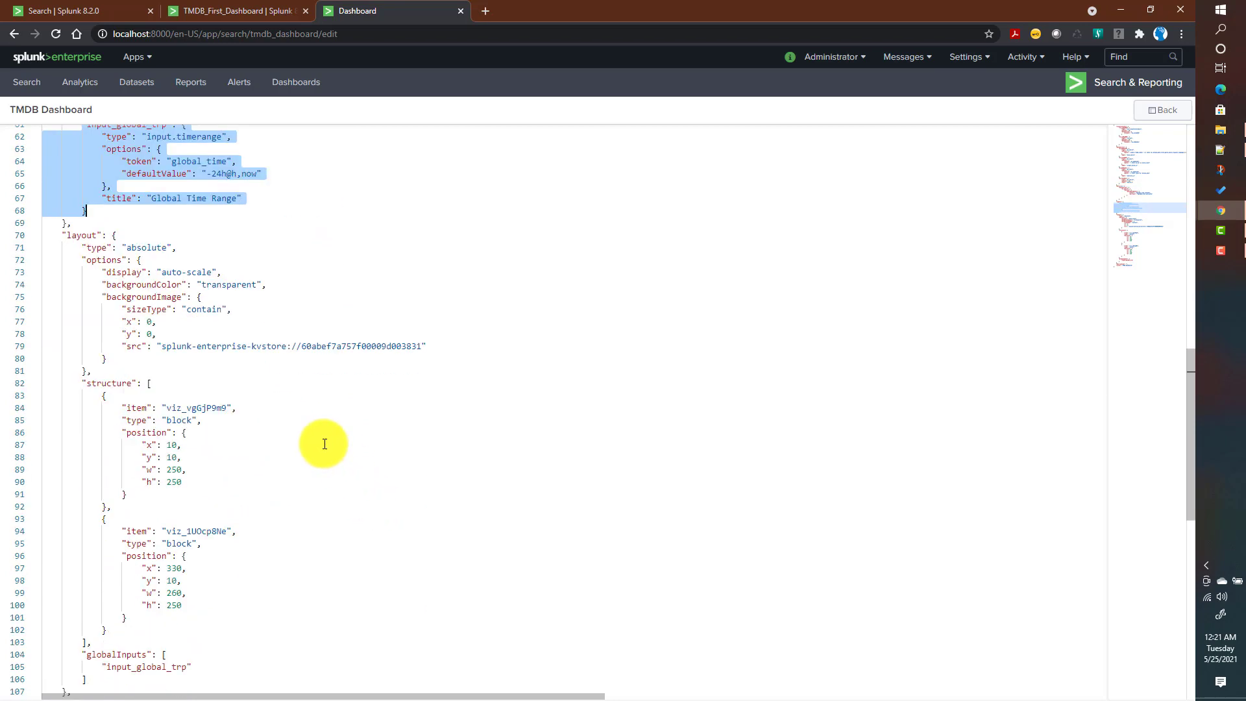
{"action": "double_click", "coordinate": [96, 383]}
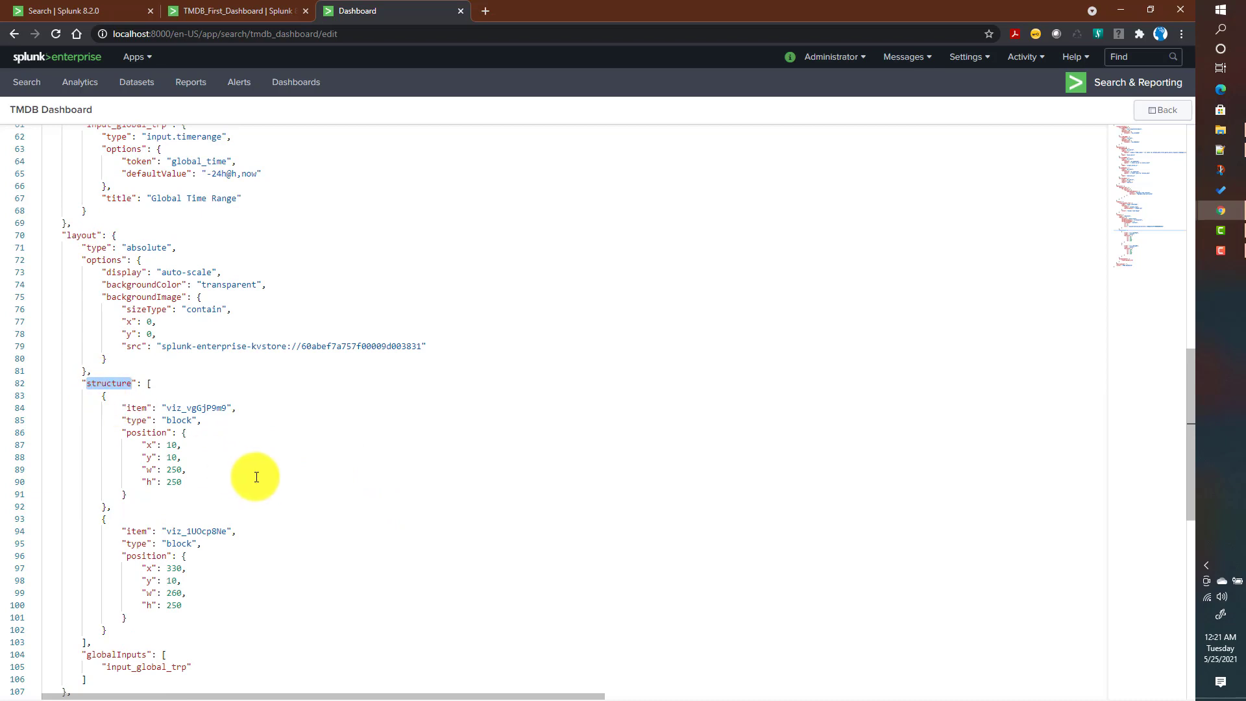
{"action": "scroll", "coordinate": [254, 472], "scroll_direction": "down", "scroll_amount": 3}
{"action": "double_click", "coordinate": [135, 310]}
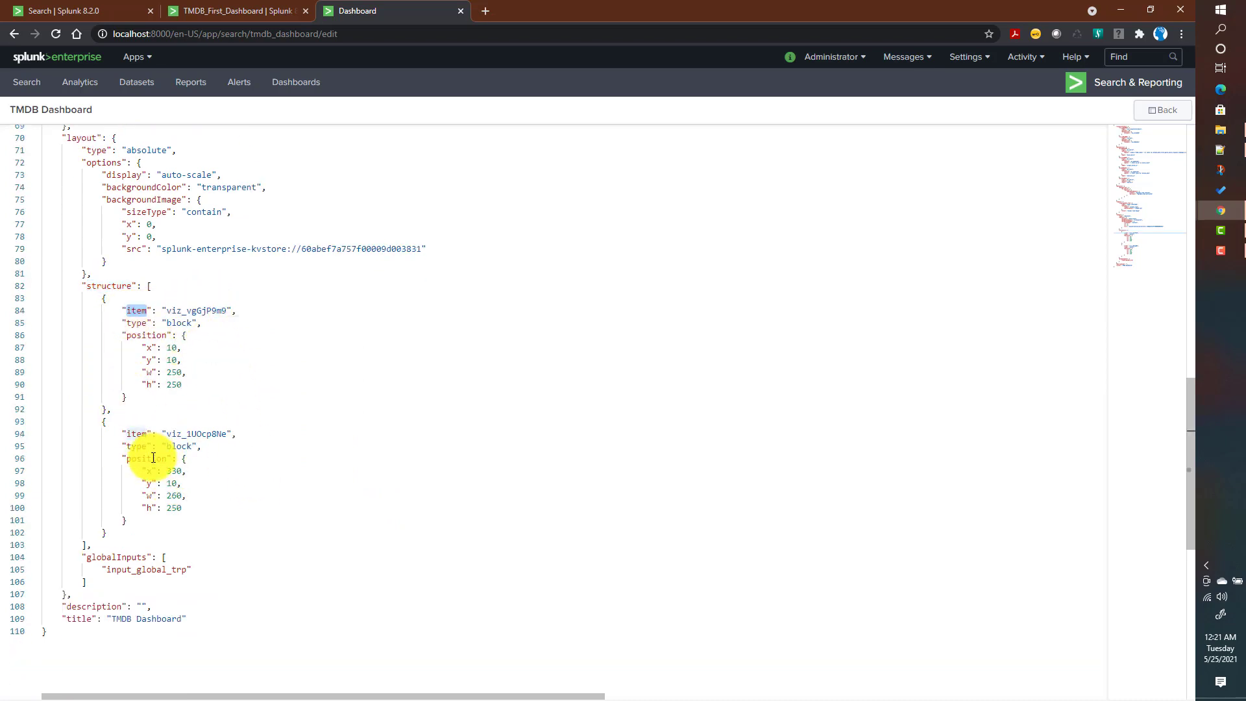
{"action": "double_click", "coordinate": [195, 310]}
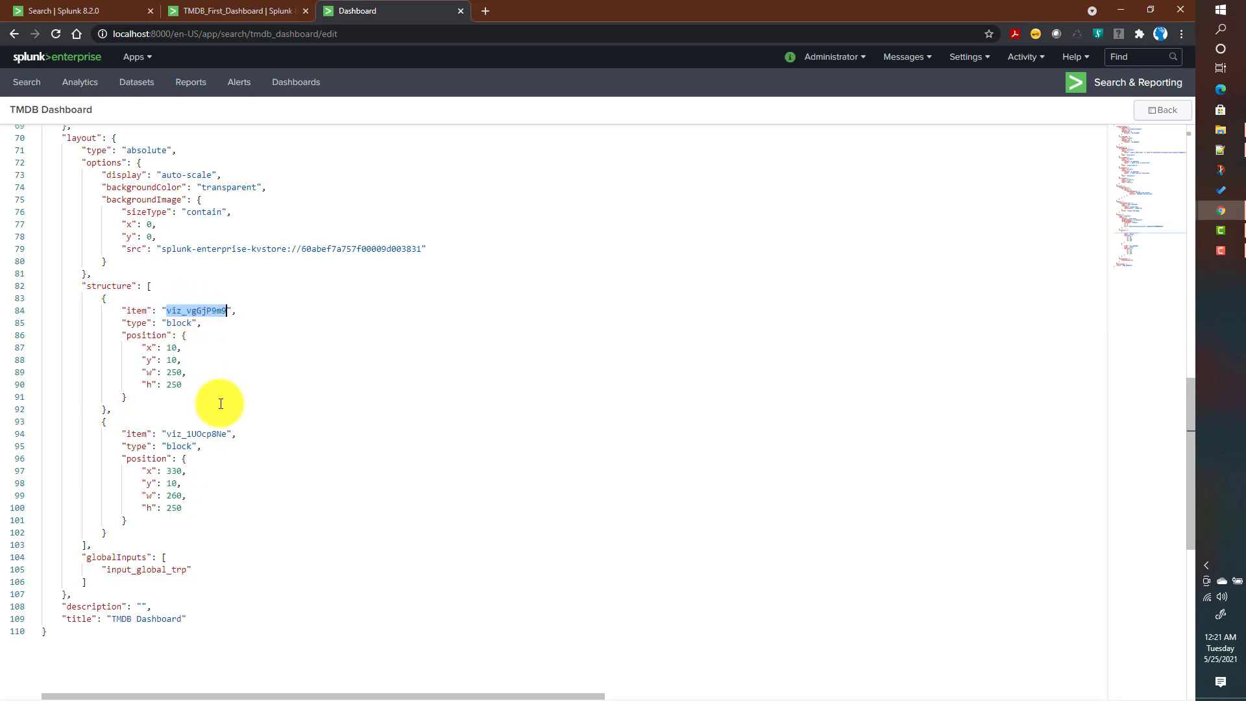
{"action": "double_click", "coordinate": [188, 432]}
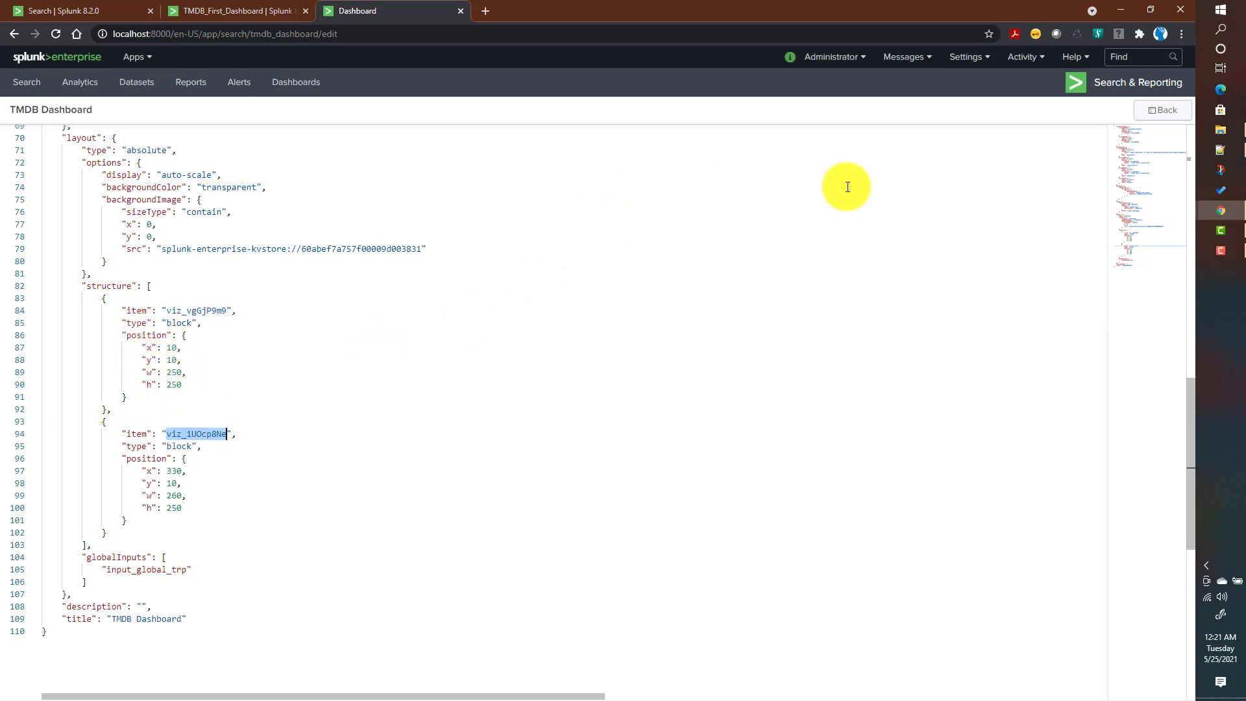
{"action": "left_click", "coordinate": [1152, 116]}
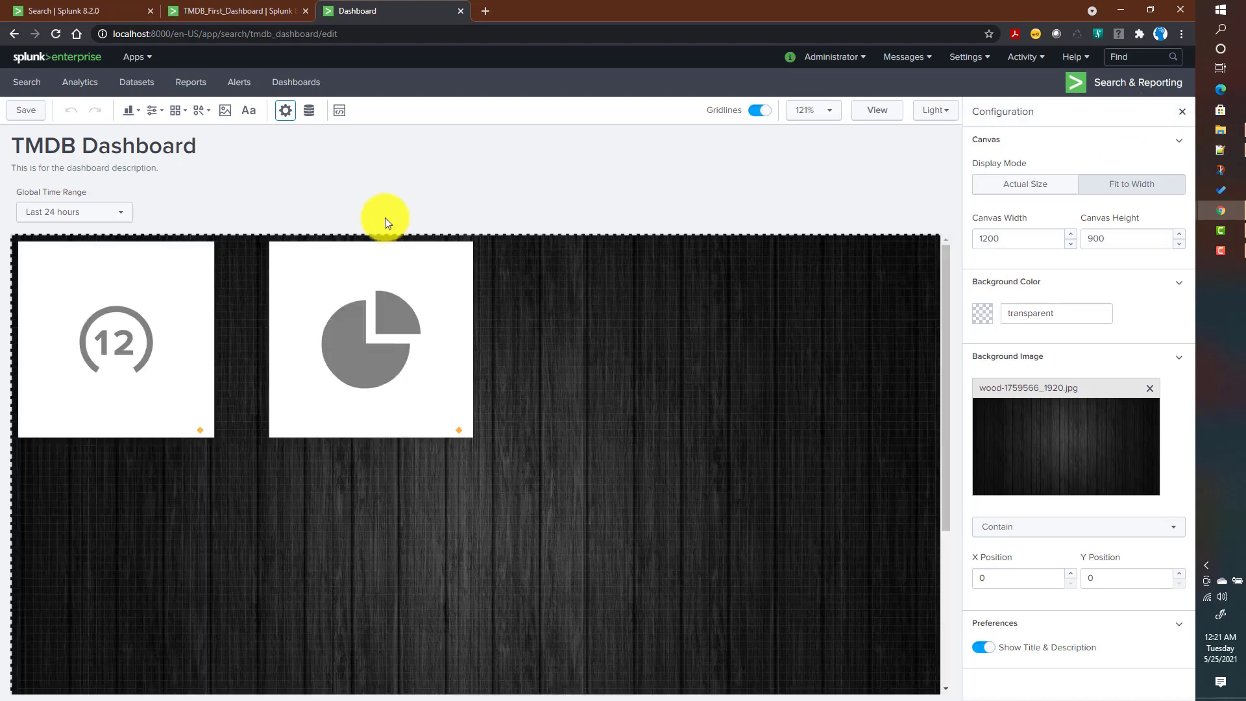
- Expand the code section of the Single Value Radial's configuration and locate its visualization ID
{"action": "left_click", "coordinate": [143, 289]}
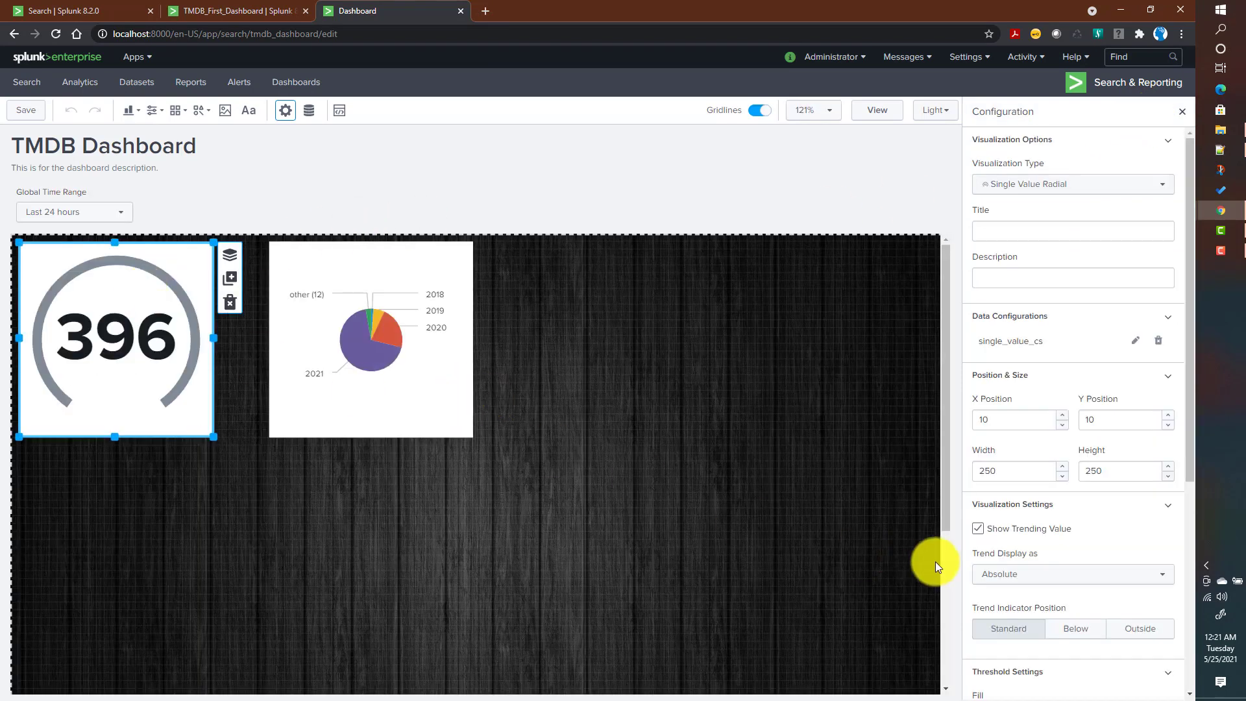
{"action": "scroll", "coordinate": [1068, 581], "scroll_direction": "down", "scroll_amount": 5}
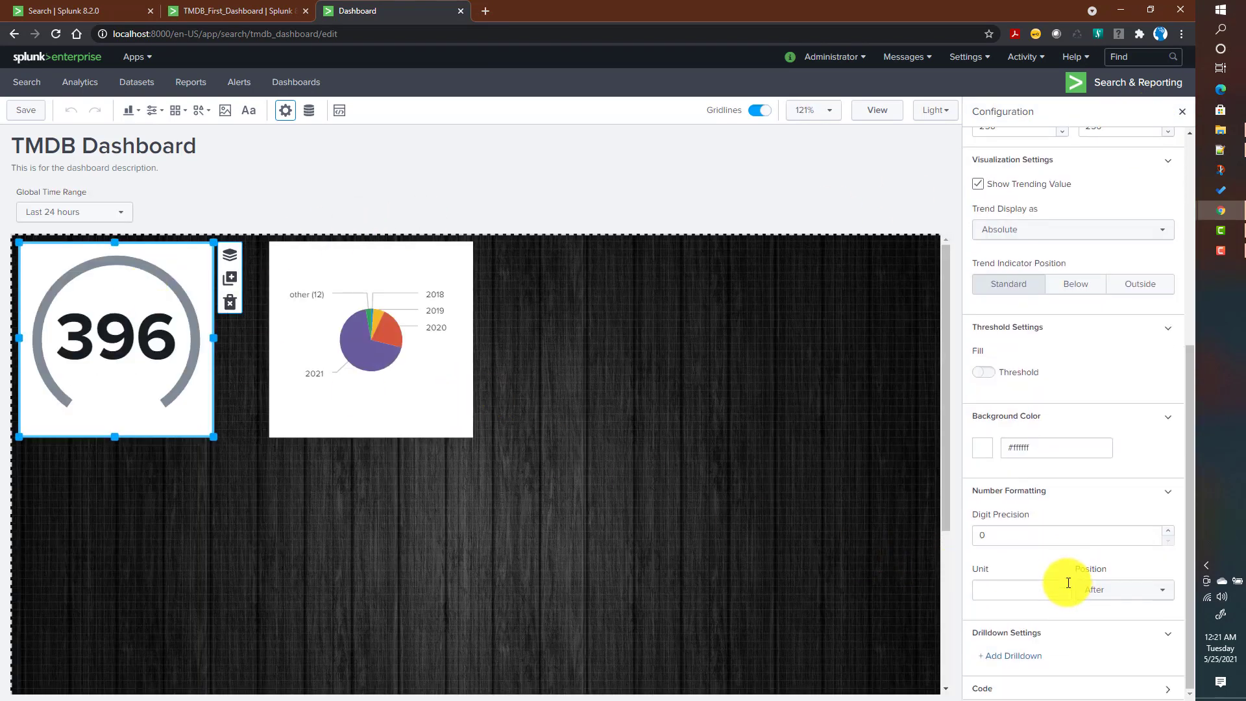
{"action": "left_click", "coordinate": [997, 690]}
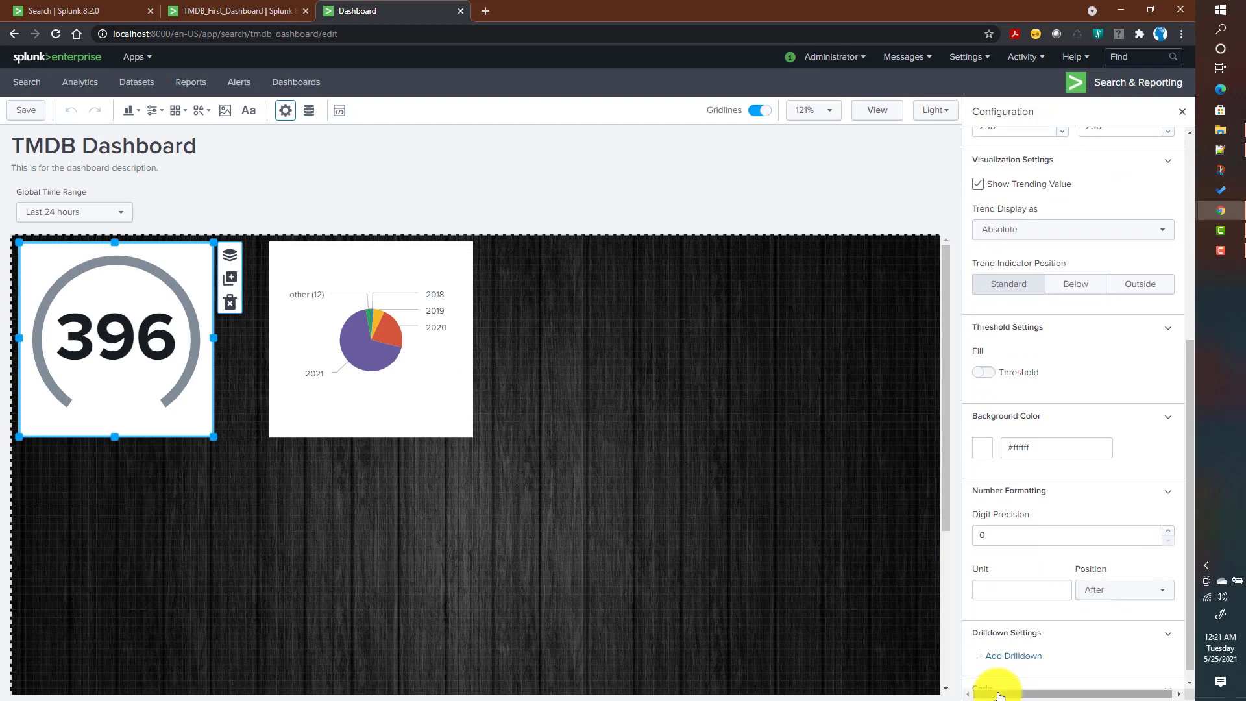
{"action": "scroll", "coordinate": [1030, 640], "scroll_direction": "down", "scroll_amount": 4}
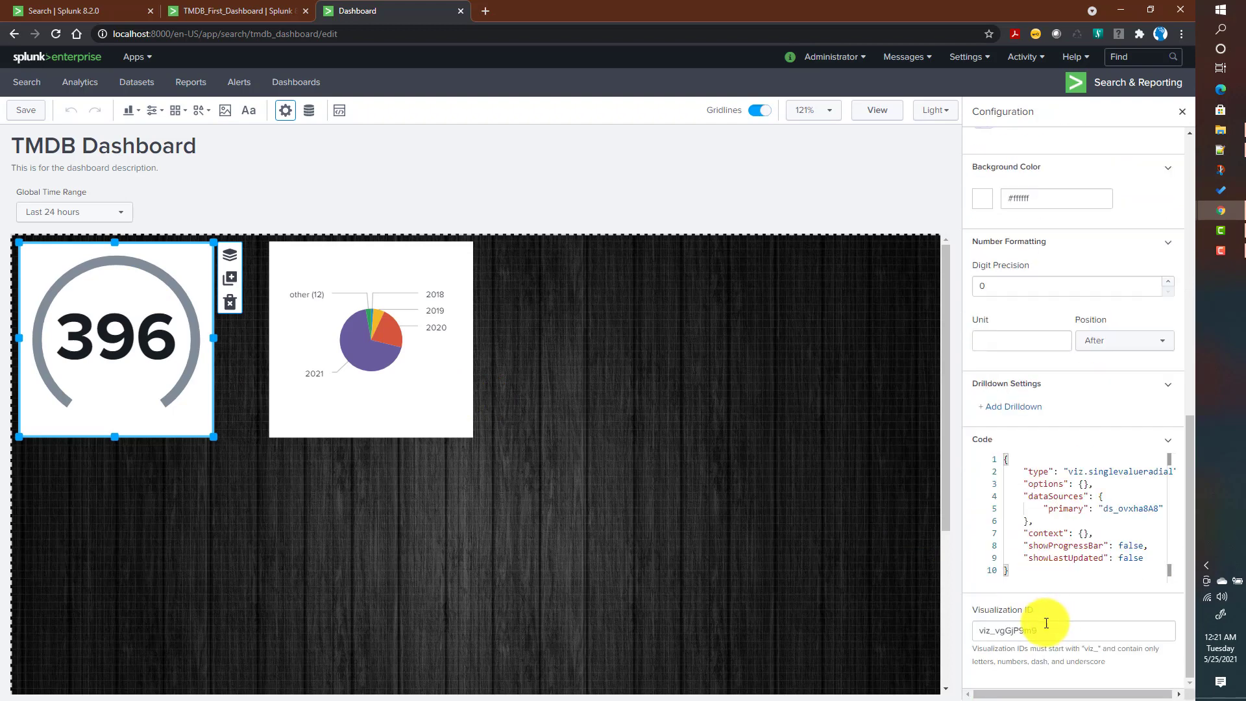
{"action": "left_click", "coordinate": [1045, 568]}
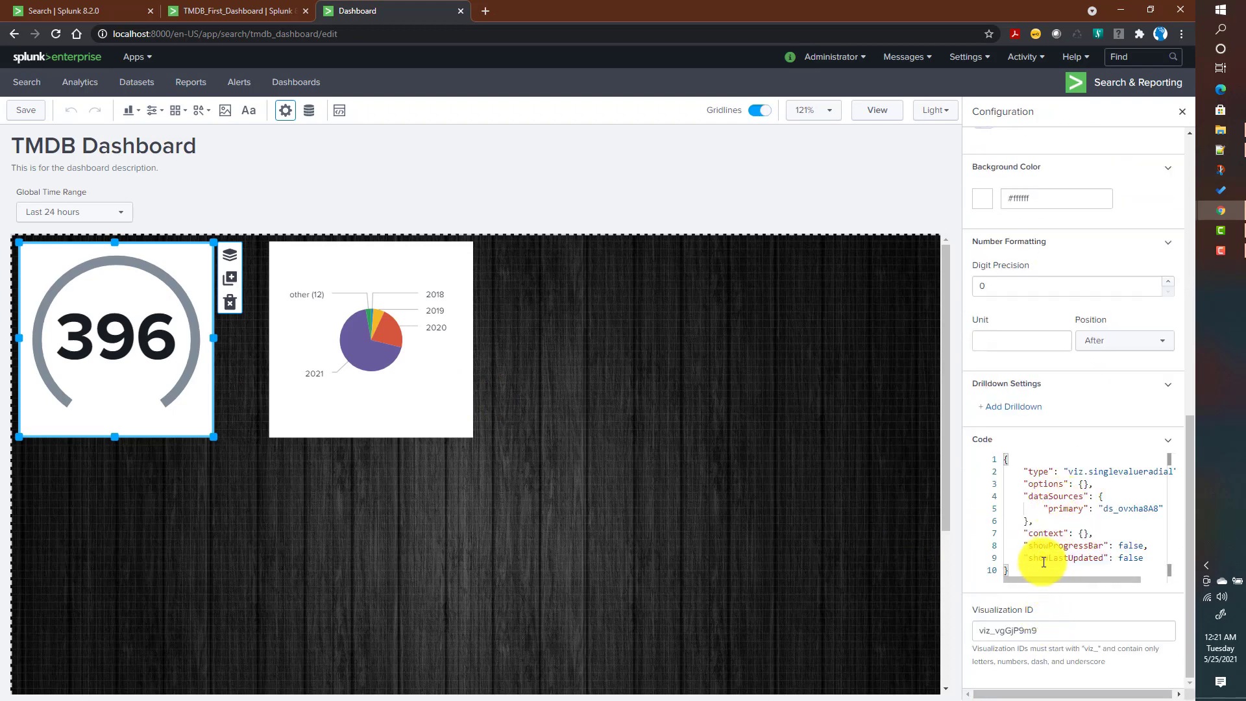
{"action": "double_click", "coordinate": [1043, 631]}
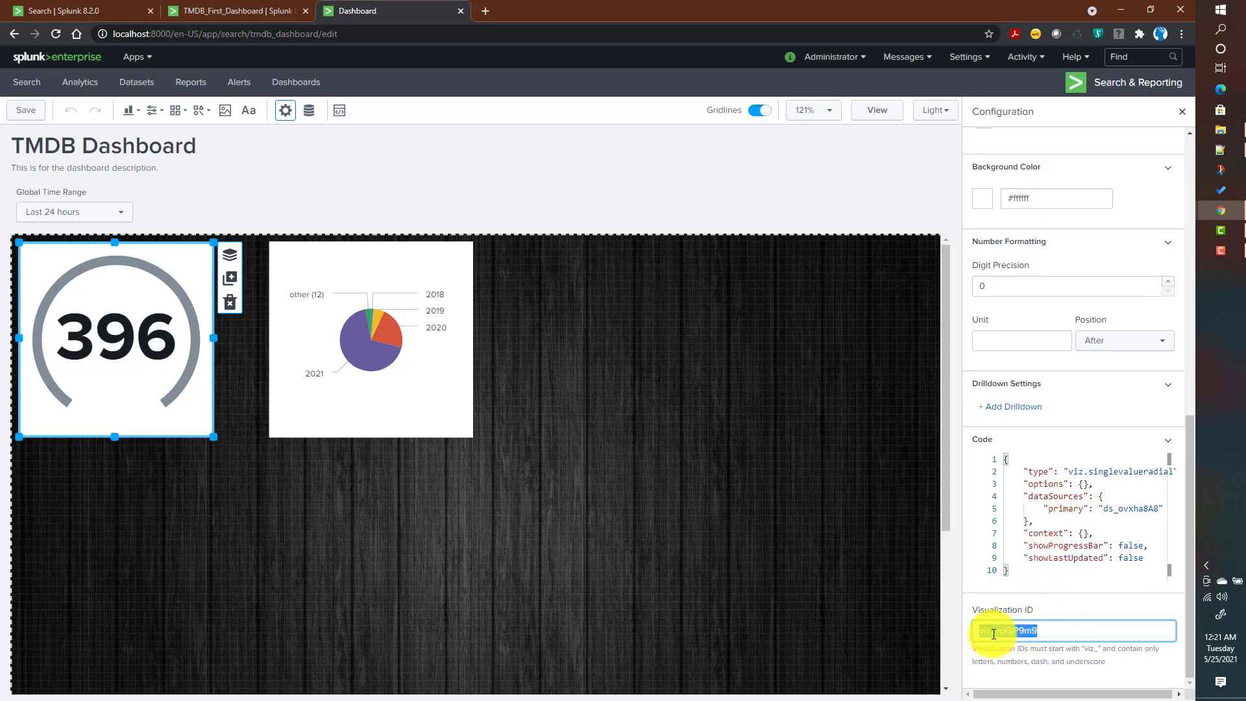